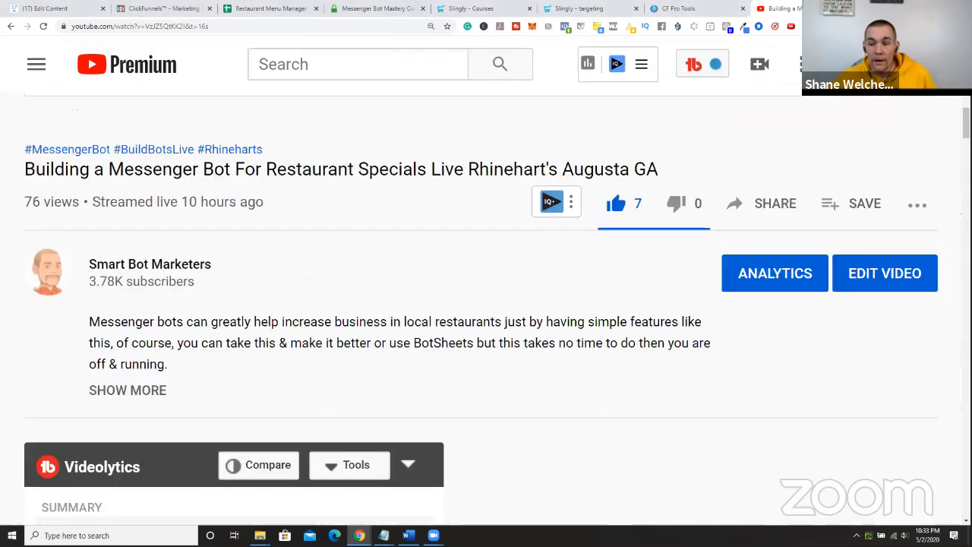
- Reduce the browser page zoom of the YouTube video page to 125%
{"action": "left_click", "coordinate": [964, 26]}
{"action": "left_click", "coordinate": [890, 139]}
{"action": "left_click", "coordinate": [890, 139]}
{"action": "left_click", "coordinate": [891, 143]}
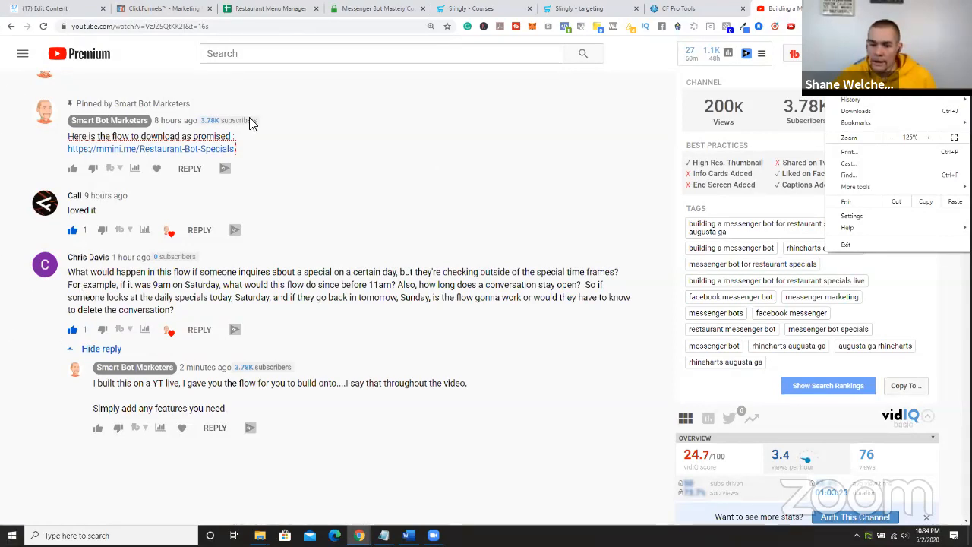
{"action": "left_click", "coordinate": [824, 160]}
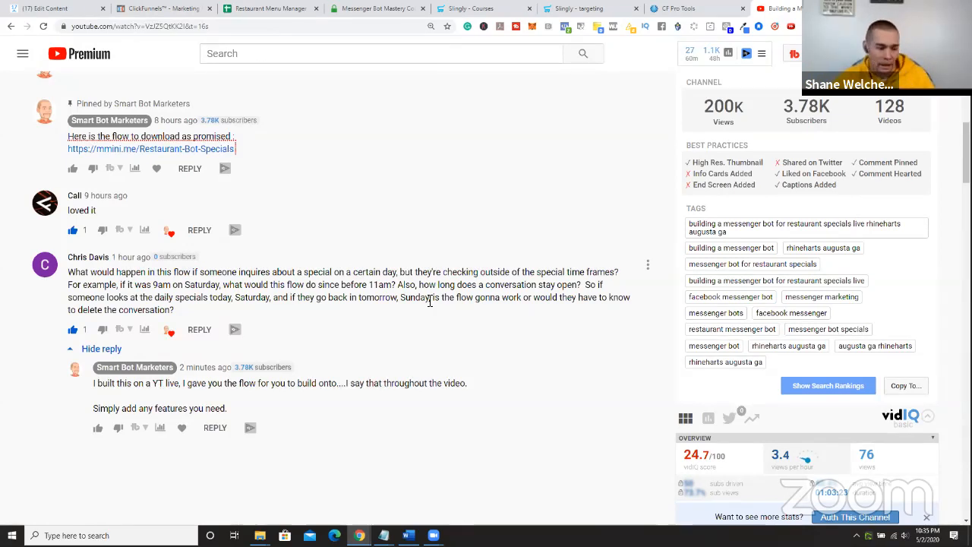
- Open apowersoft.com/android-recorder in a new tab and launch the recorder online, dismissing the server error
{"action": "key", "text": "ctrl+t"}
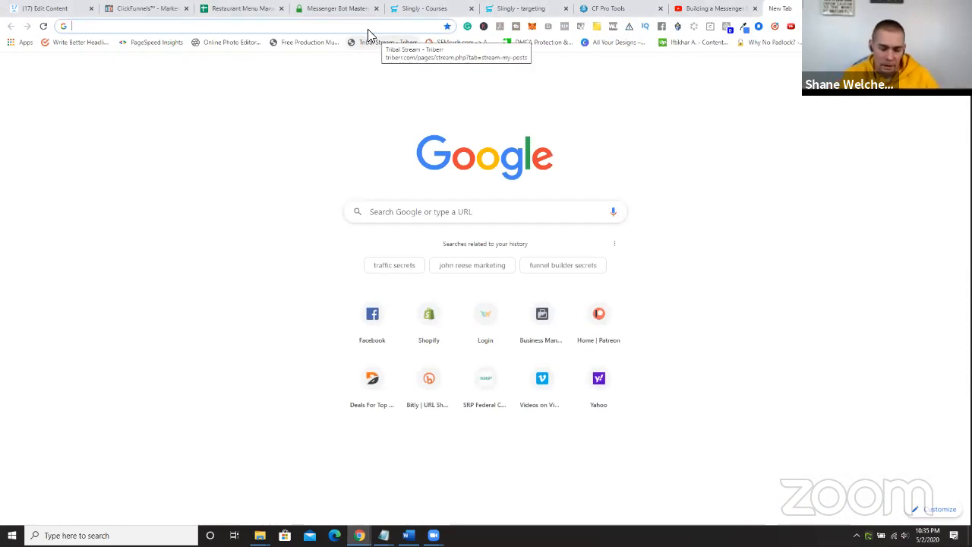
{"action": "type", "text": "apoer"}
{"action": "key", "text": "BackSpace"}
{"action": "key", "text": "BackSpace"}
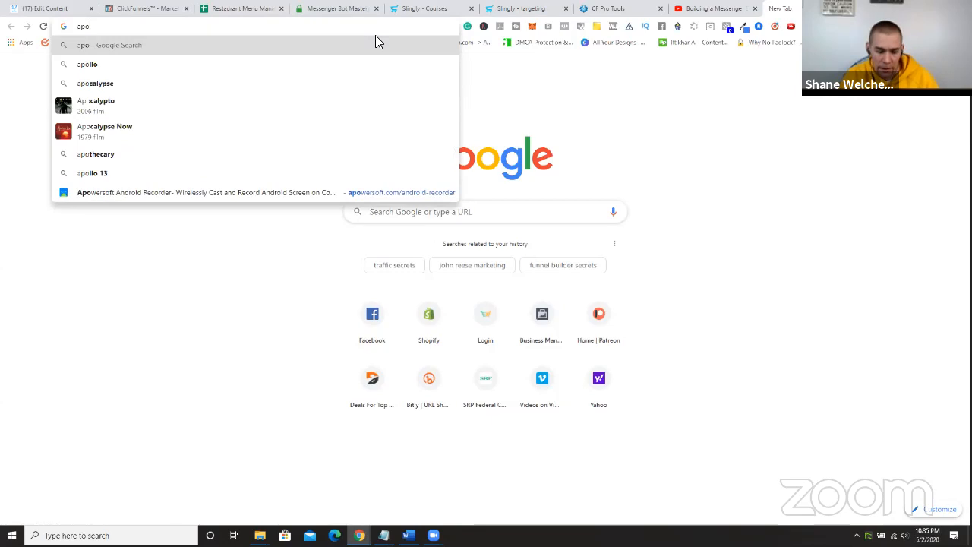
{"action": "type", "text": "we"}
{"action": "key", "text": "Return"}
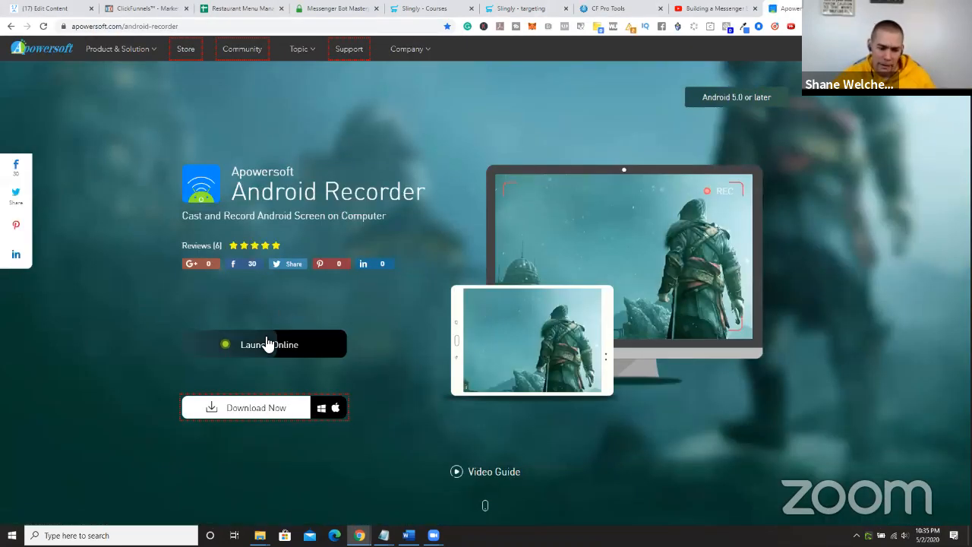
{"action": "left_click", "coordinate": [268, 344]}
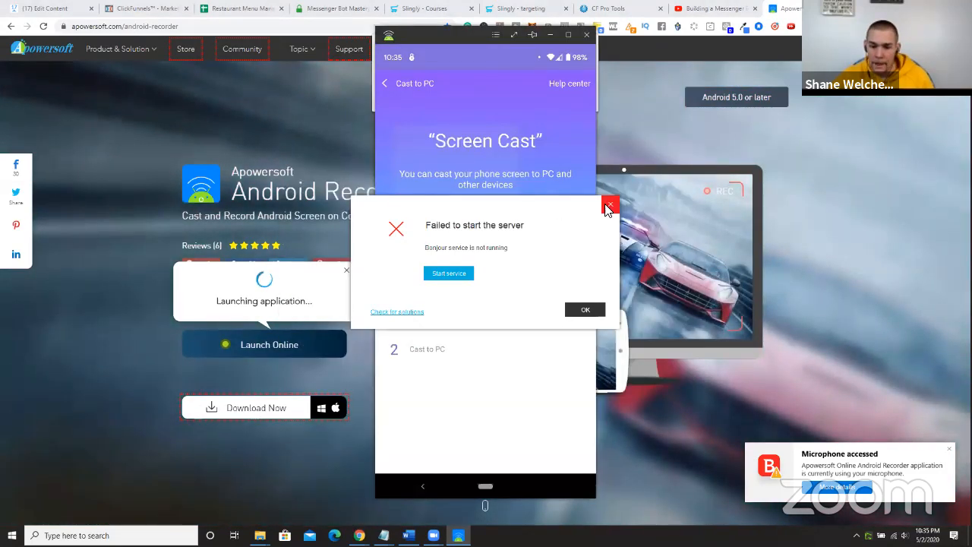
{"action": "left_click", "coordinate": [610, 204]}
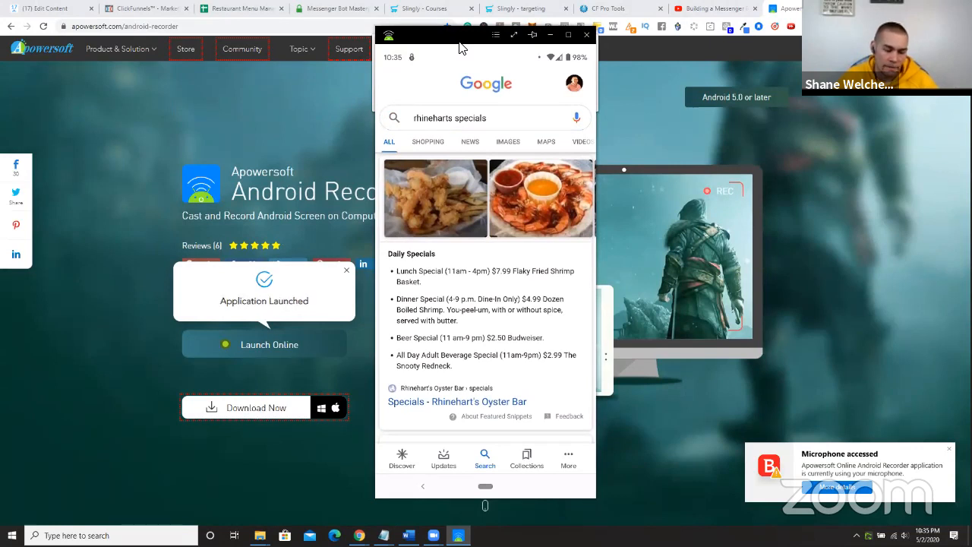
- Minimise the phone screen cast window and show the Rhinehart's Specials flow in ManyChat
{"action": "left_click", "coordinate": [472, 194]}
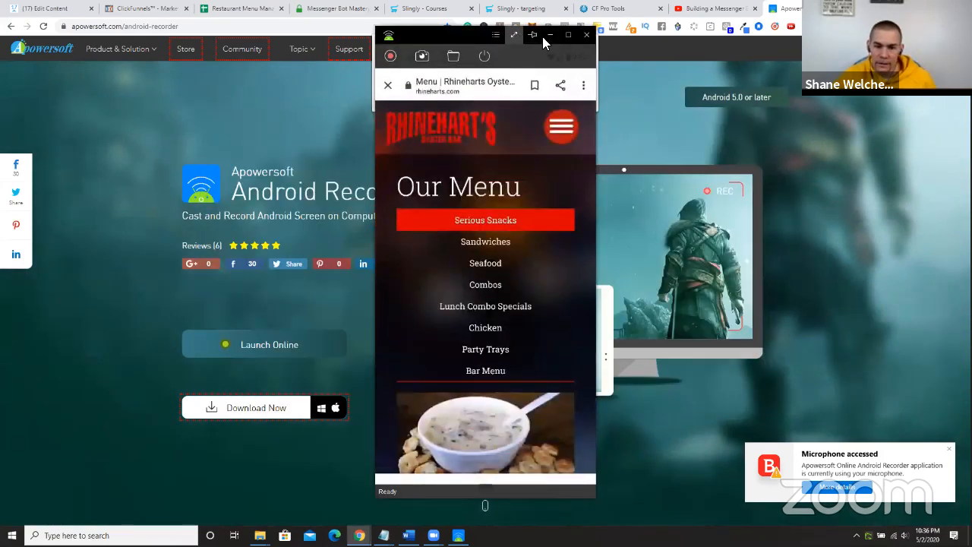
{"action": "left_click", "coordinate": [549, 35]}
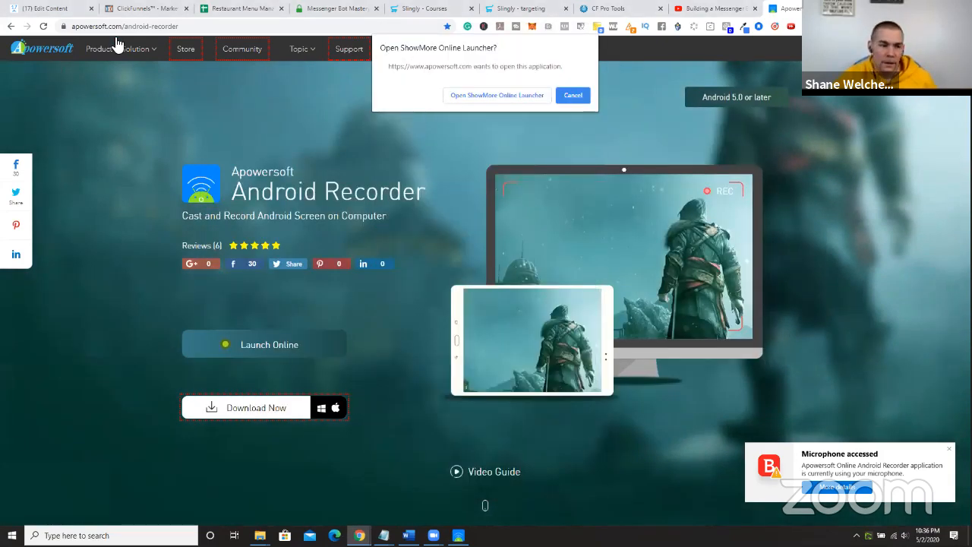
{"action": "left_click", "coordinate": [70, 15]}
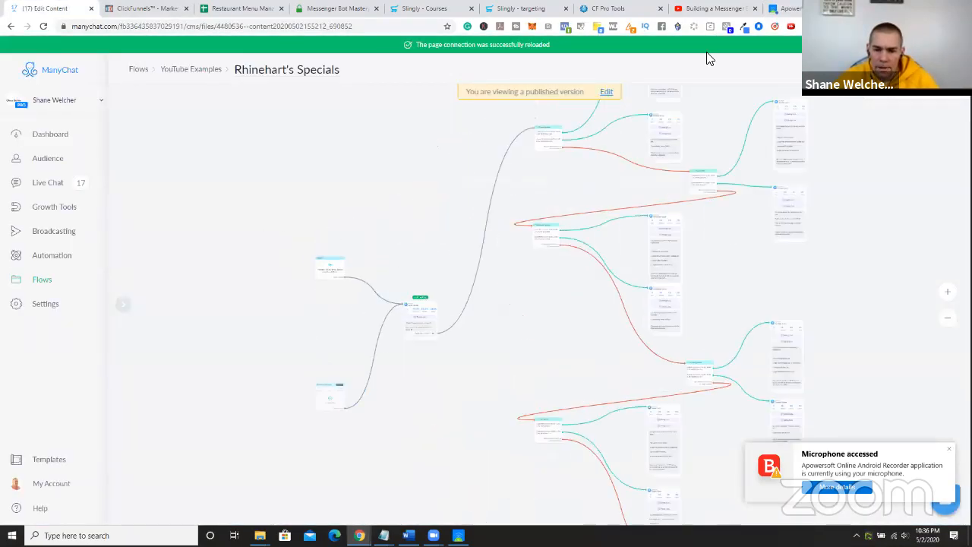
- Return to the YouTube video and start a reply to the special time frames question with "They would not have to delete the conversation,"
{"action": "left_click", "coordinate": [705, 8]}
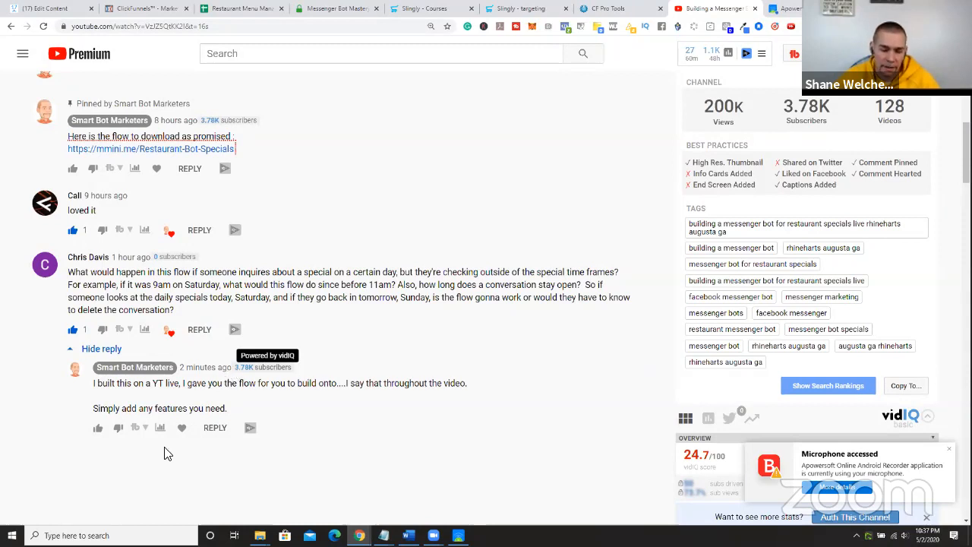
{"action": "left_click", "coordinate": [215, 428]}
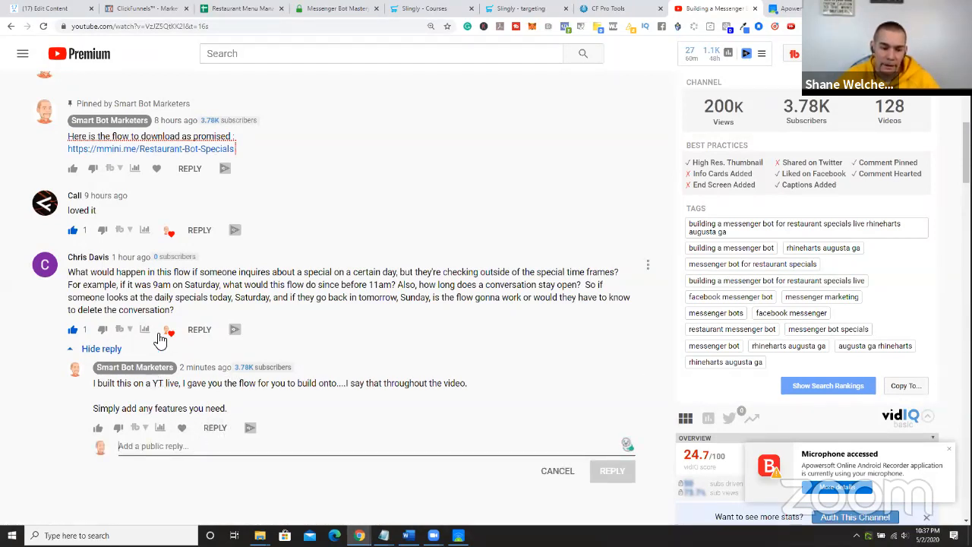
{"action": "left_click", "coordinate": [201, 330]}
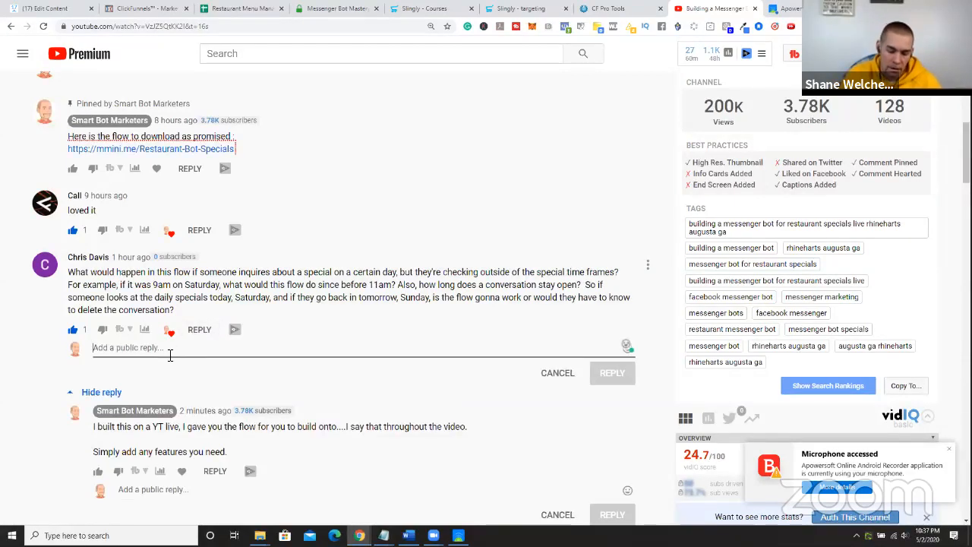
{"action": "type", "text": "They would not have to delete"}
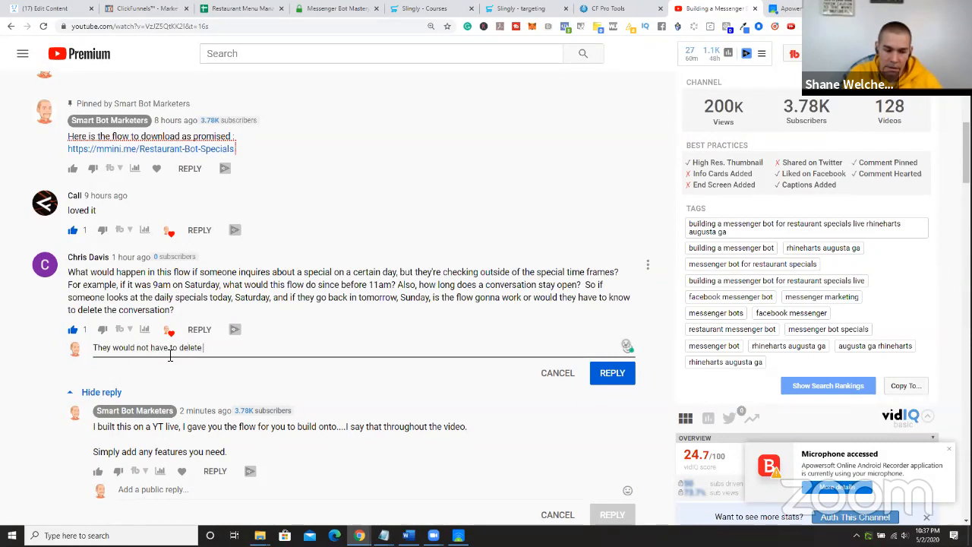
{"action": "type", "text": " ti e"}
{"action": "key", "text": "BackSpace"}
{"action": "key", "text": "BackSpace"}
{"action": "key", "text": "BackSpace"}
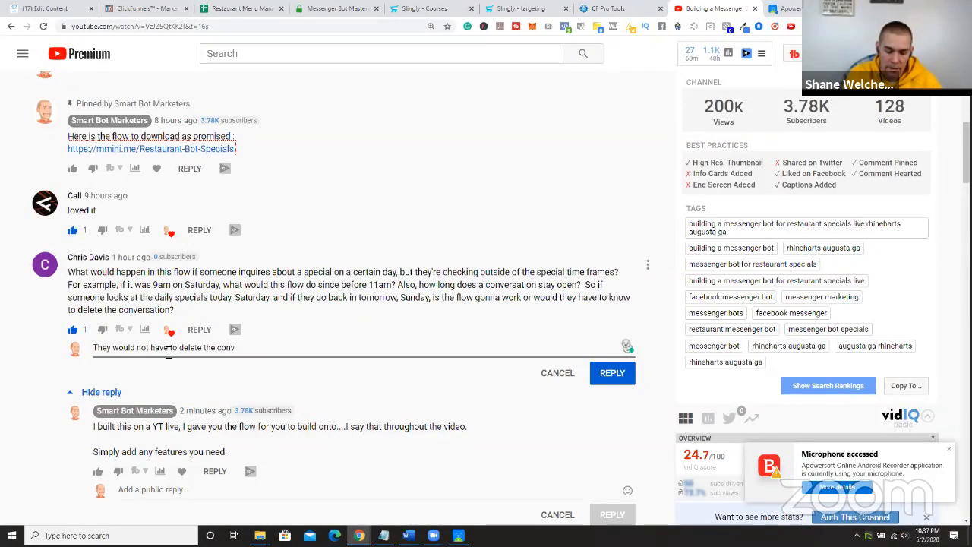
{"action": "type", "text": "he conversation, "}
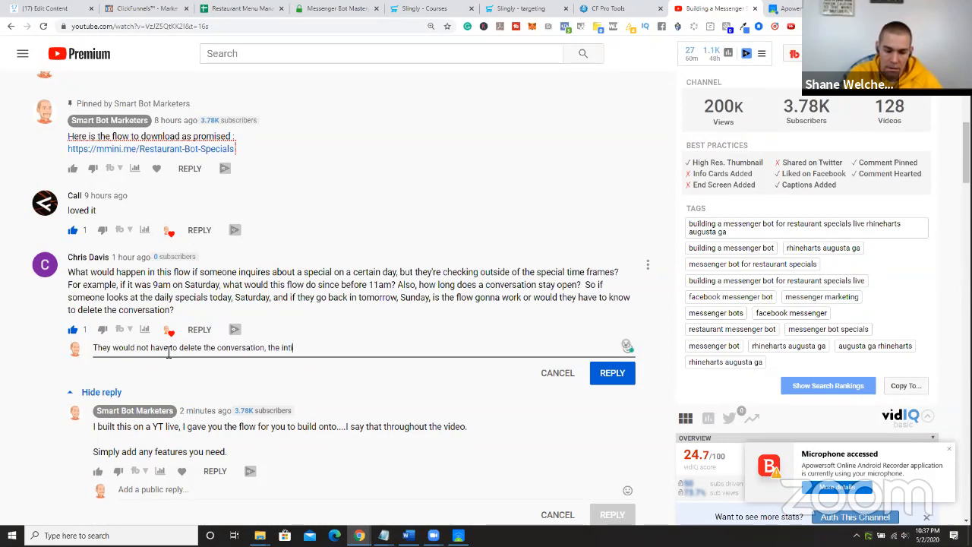
- Continue the reply with "the intent of what I showed in the video was to be used with a ManyChat growth tool on"
{"action": "type", "text": "the intent of what I showed in the video was to be"}
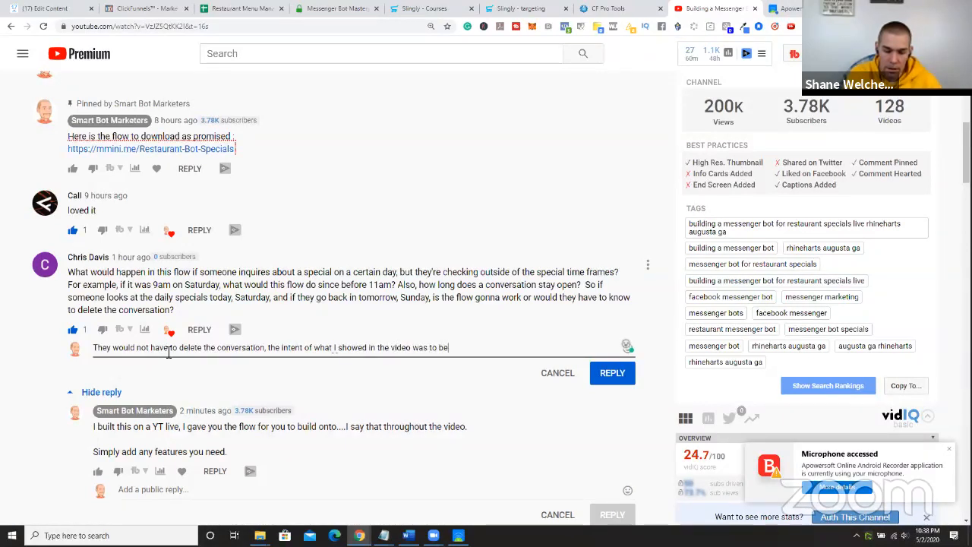
{"action": "type", "text": " used with a ManyChat growth tool"}
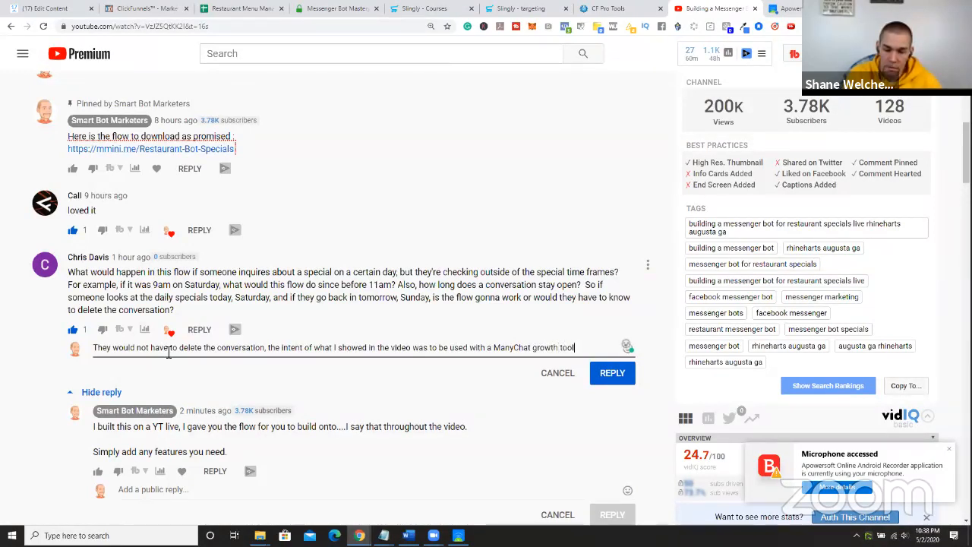
{"action": "type", "text": " on a"}
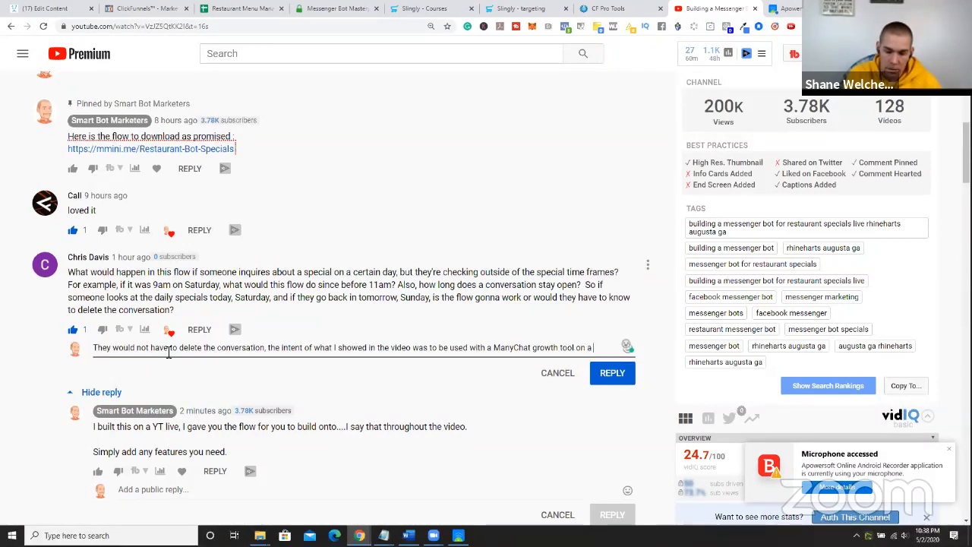
- Finish the reply with "the business website to help guide from a Google search." and post it
{"action": "type", "text": "the business website to help guid"}
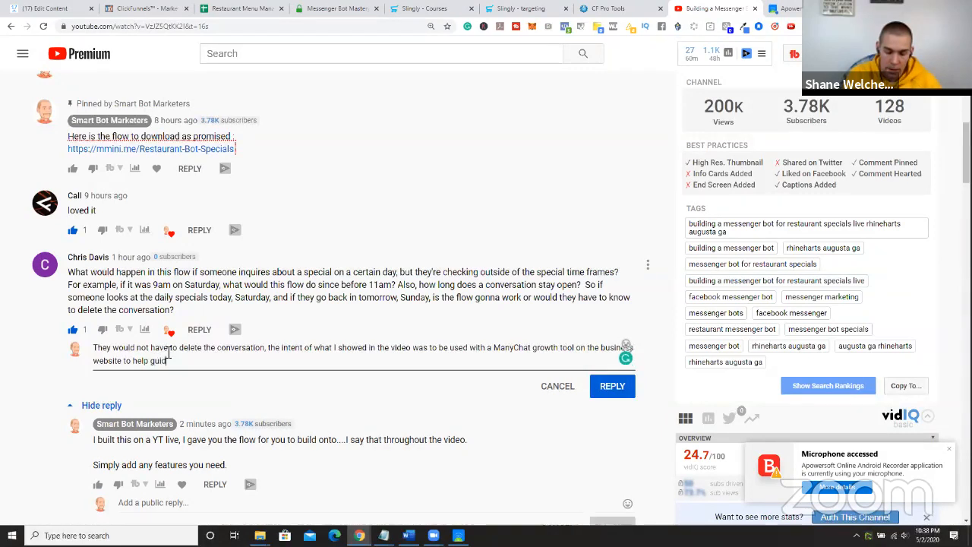
{"action": "type", "text": "e from"}
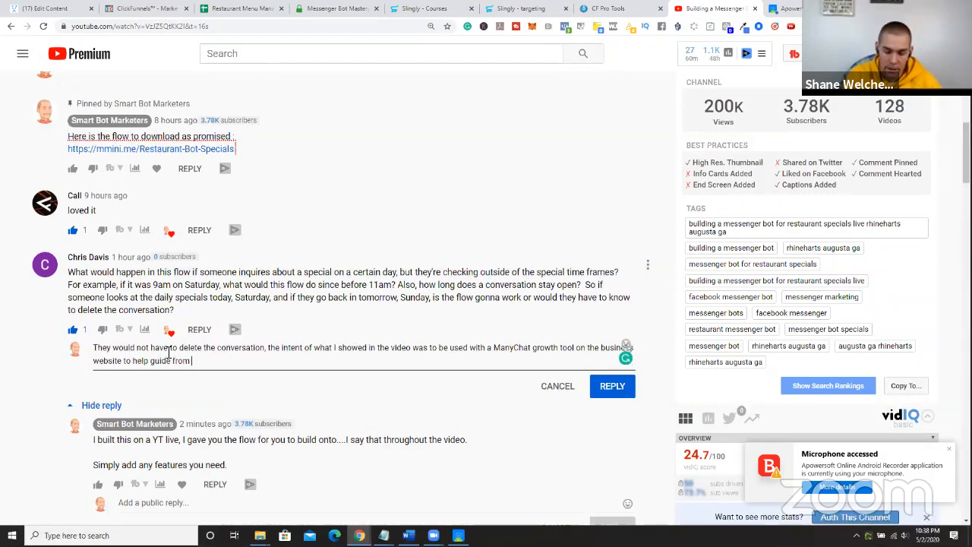
{"action": "type", "text": " a"}
{"action": "key", "text": "BackSpace"}
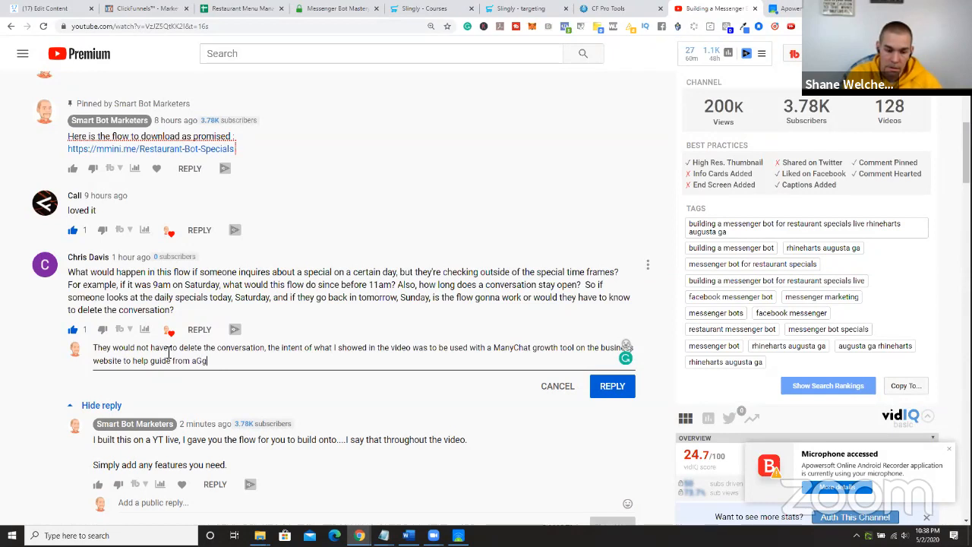
{"action": "key", "text": "BackSpace"}
{"action": "key", "text": "BackSpace"}
{"action": "key", "text": "BackSpace"}
{"action": "type", "text": "Google search"}
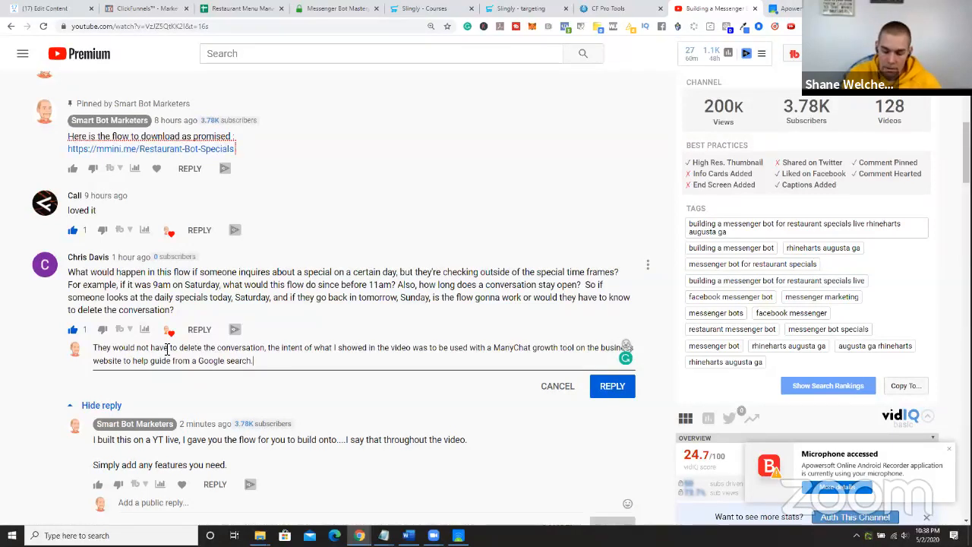
{"action": "type", "text": "."}
{"action": "left_click", "coordinate": [611, 400]}
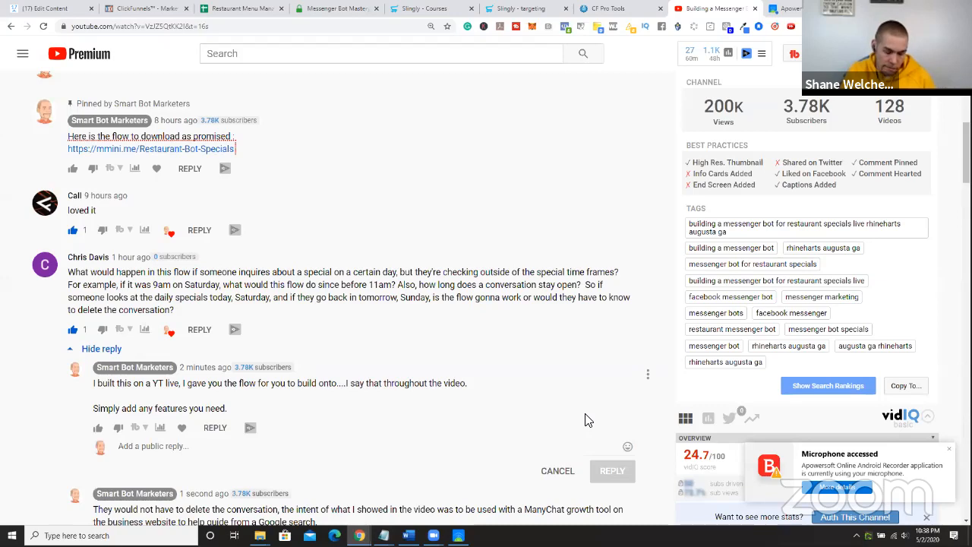
- Review the comment thread under the video, including the newly posted reply and the pinned flow download link
{"action": "scroll", "coordinate": [584, 420], "scroll_direction": "up", "scroll_amount": 2}
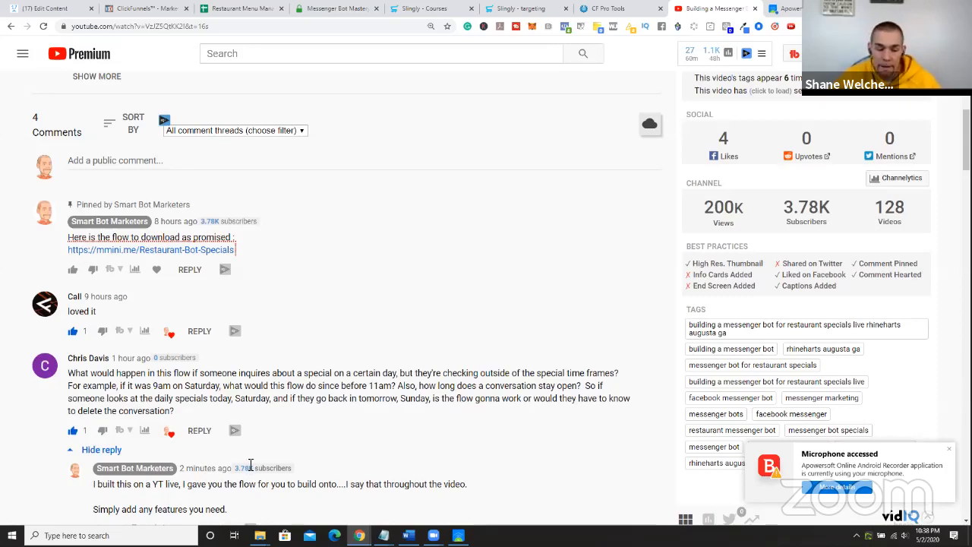
{"action": "scroll", "coordinate": [251, 465], "scroll_direction": "down", "scroll_amount": 3}
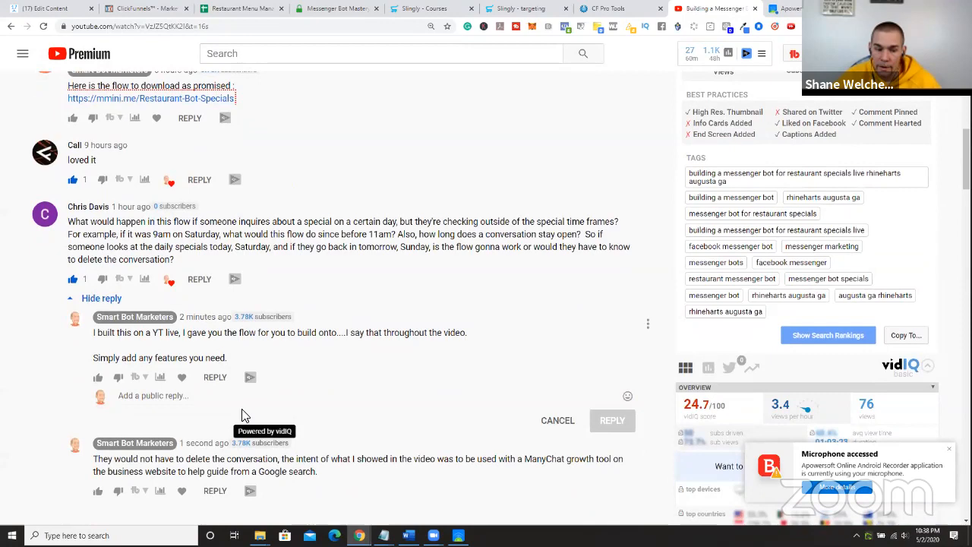
{"action": "scroll", "coordinate": [228, 414], "scroll_direction": "up", "scroll_amount": 3}
{"action": "scroll", "coordinate": [178, 425], "scroll_direction": "down", "scroll_amount": 3}
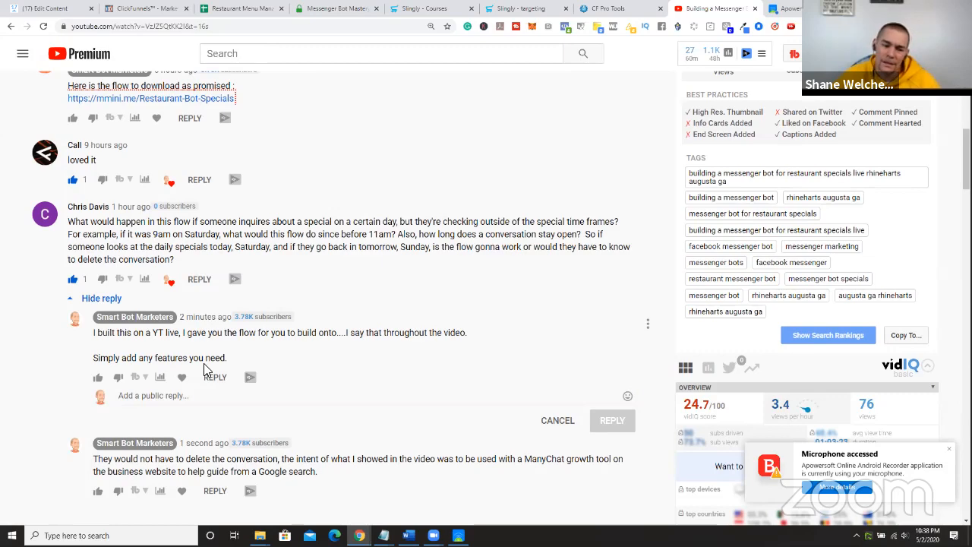
{"action": "scroll", "coordinate": [176, 402], "scroll_direction": "up", "scroll_amount": 3}
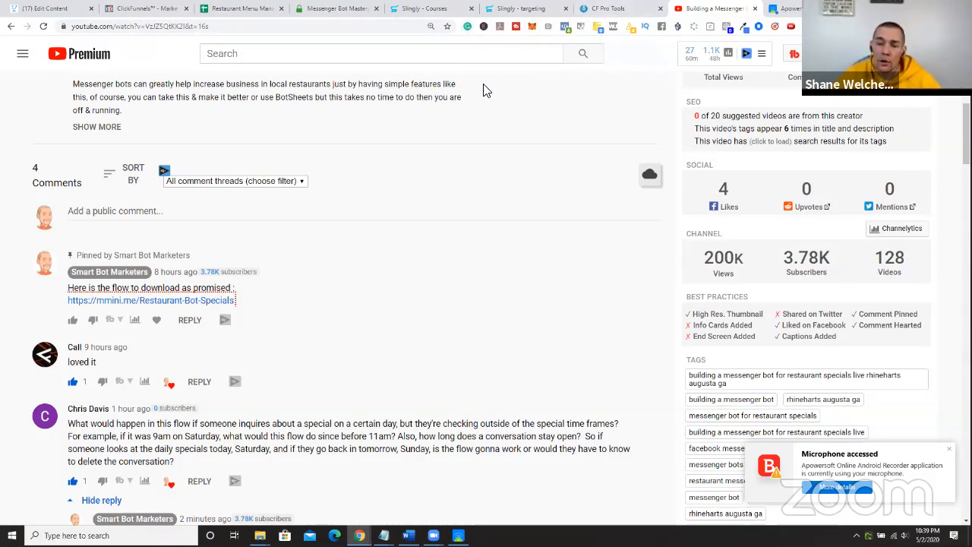
- Examine the Rhinehart's Specials flow in ManyChat, from the whole layout down to the Customer Chat growth tool block
{"action": "left_click", "coordinate": [45, 9]}
{"action": "scroll", "coordinate": [308, 193], "scroll_direction": "up", "scroll_amount": 5}
{"action": "scroll", "coordinate": [407, 227], "scroll_direction": "up", "scroll_amount": 5}
{"action": "scroll", "coordinate": [423, 223], "scroll_direction": "down", "scroll_amount": 8}
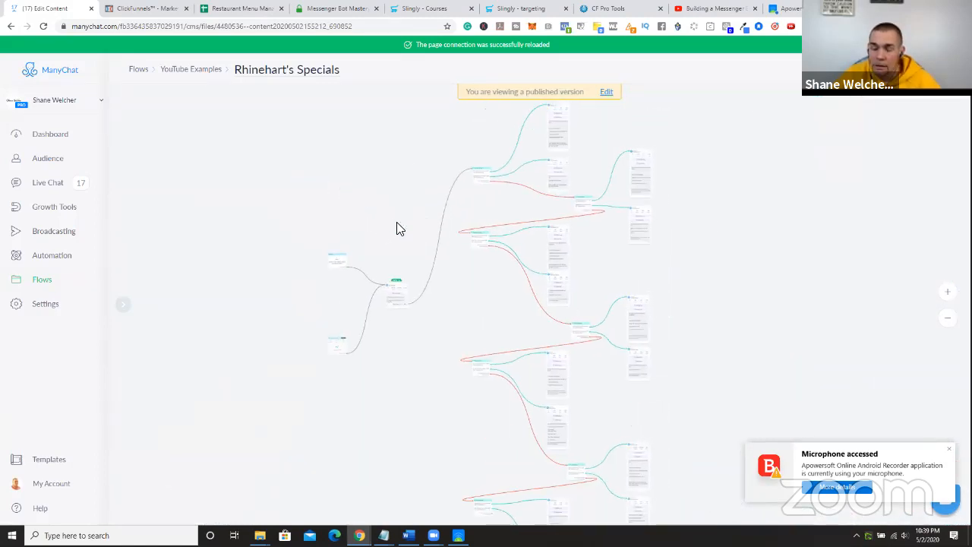
{"action": "scroll", "coordinate": [554, 198], "scroll_direction": "down", "scroll_amount": 1}
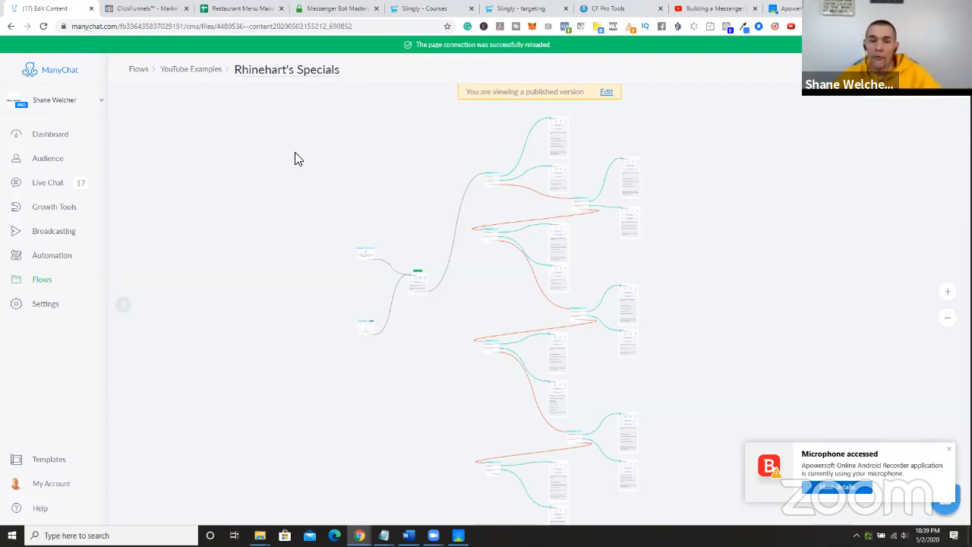
{"action": "scroll", "coordinate": [319, 239], "scroll_direction": "up", "scroll_amount": 3}
{"action": "scroll", "coordinate": [302, 239], "scroll_direction": "up", "scroll_amount": 8}
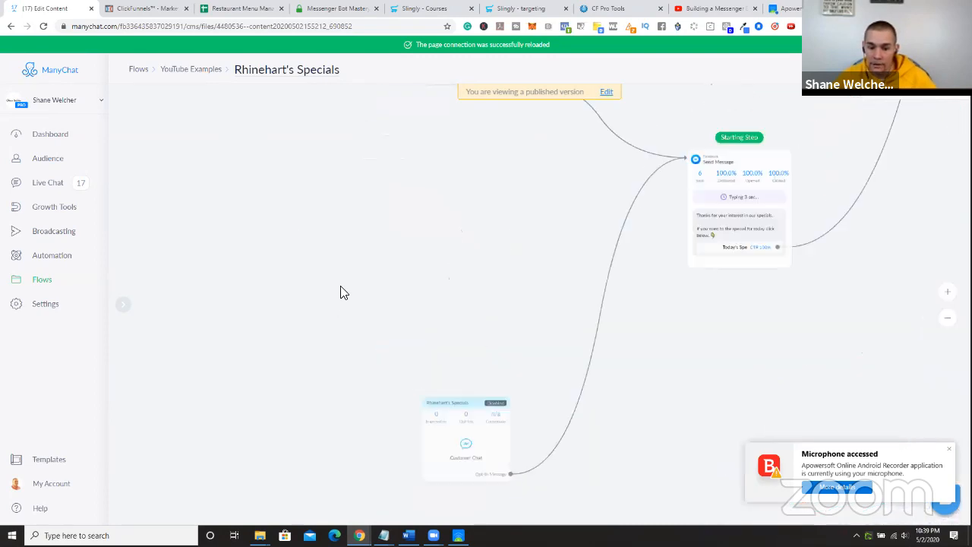
{"action": "left_click_drag", "start_coordinate": [394, 312], "coordinate": [247, 98]}
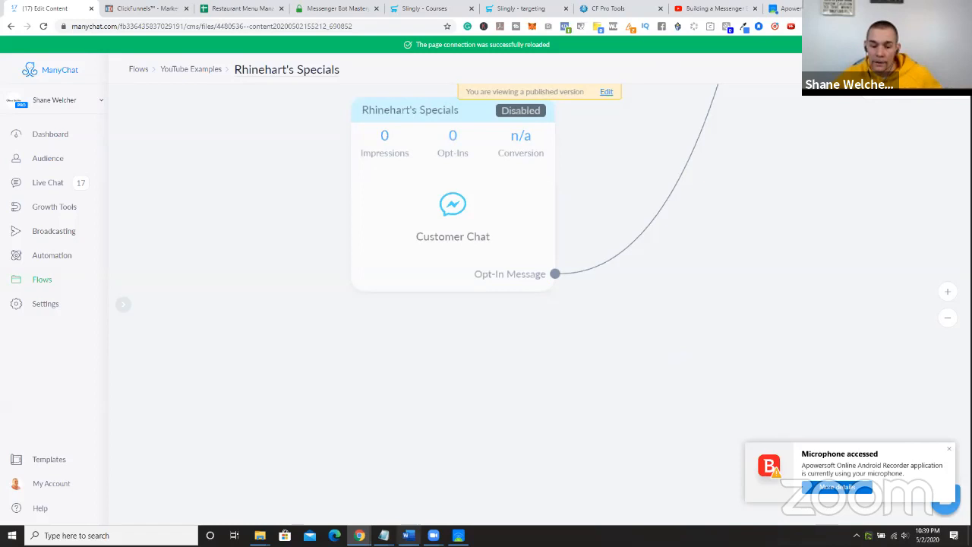
- Show the phone cast of the Daily Specials page beside the Customer Chat block, and minimise it to return to the flow
{"action": "left_click", "coordinate": [457, 535]}
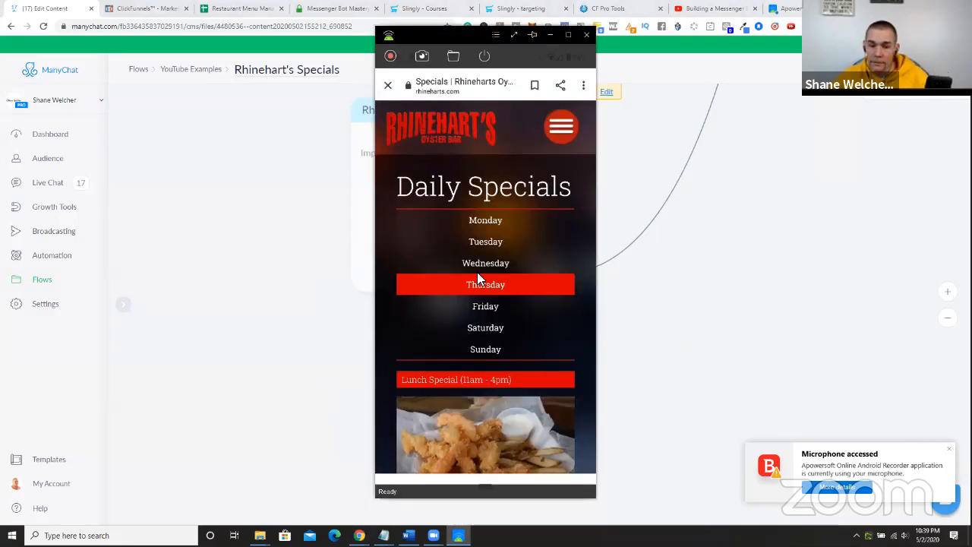
{"action": "left_click_drag", "start_coordinate": [444, 36], "coordinate": [161, 30]}
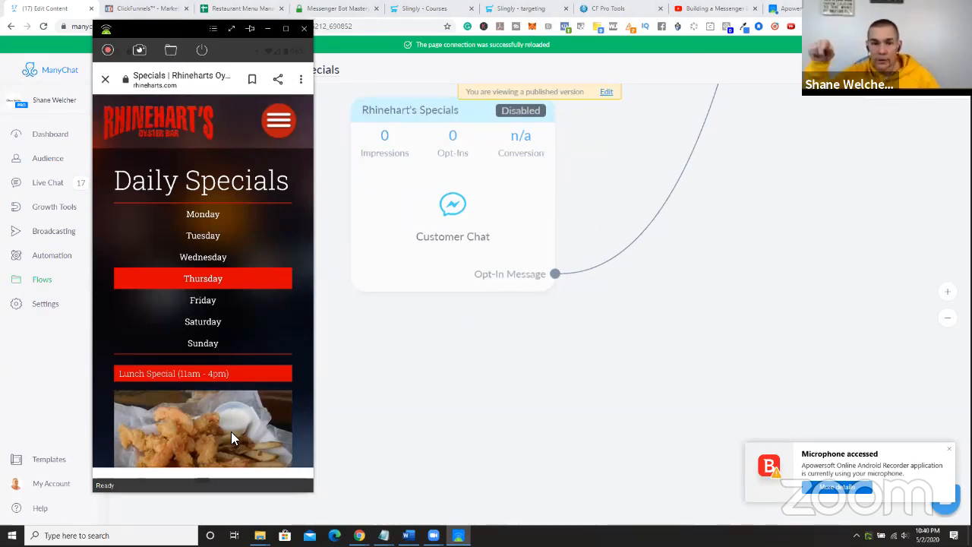
{"action": "left_click", "coordinate": [268, 30]}
{"action": "scroll", "coordinate": [465, 342], "scroll_direction": "down", "scroll_amount": 10}
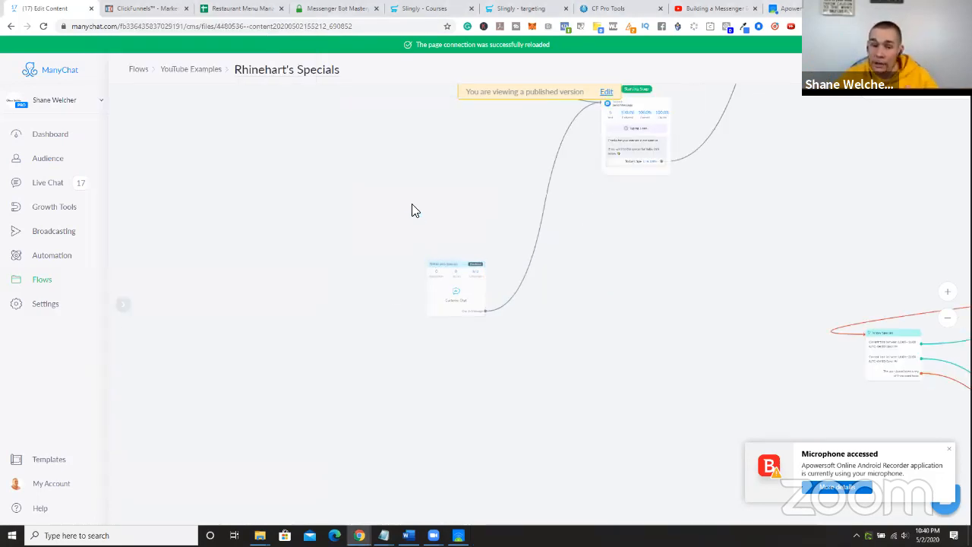
- Return to the YouTube Examples folder and duplicate the Rhinehart's Specials flow
{"action": "left_click_drag", "start_coordinate": [442, 165], "coordinate": [309, 314]}
{"action": "scroll", "coordinate": [433, 271], "scroll_direction": "down", "scroll_amount": 6}
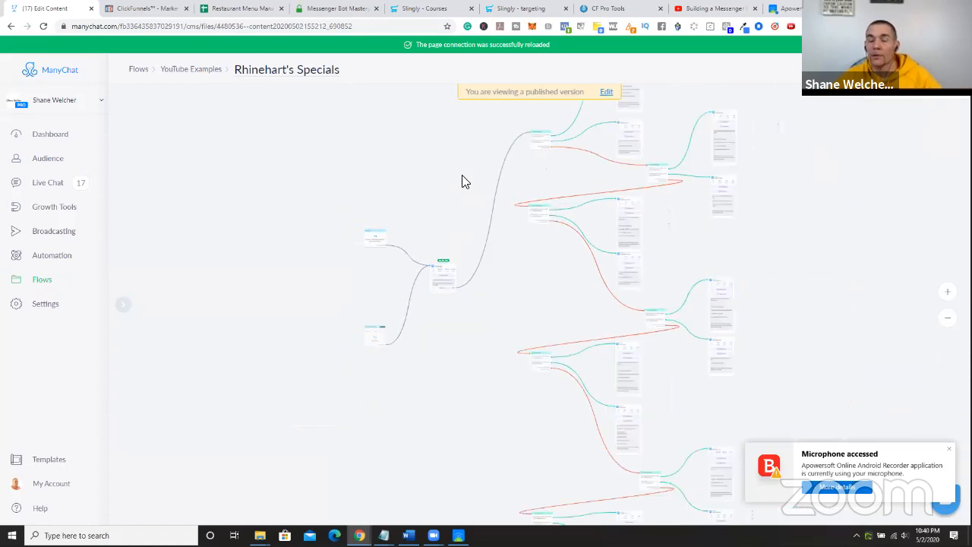
{"action": "scroll", "coordinate": [396, 182], "scroll_direction": "down", "scroll_amount": 6}
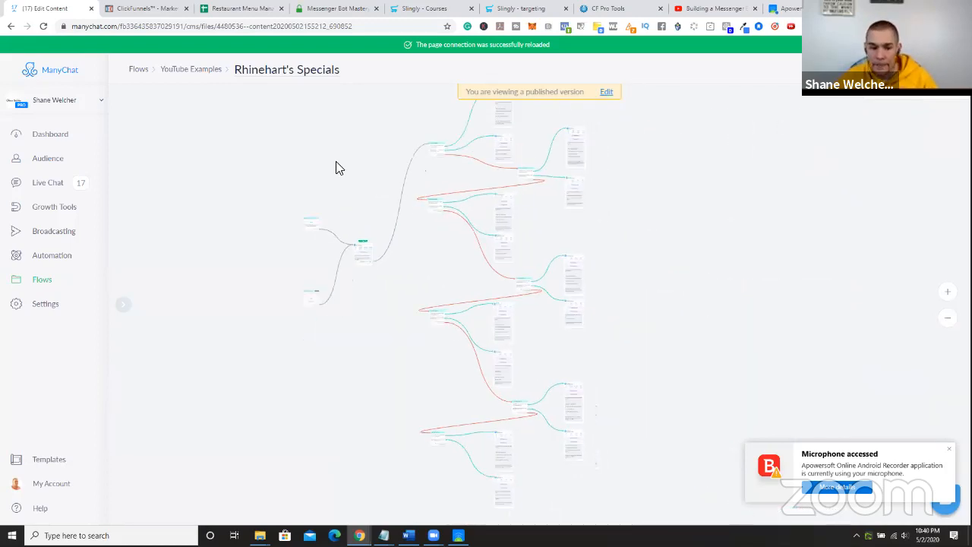
{"action": "left_click", "coordinate": [209, 73]}
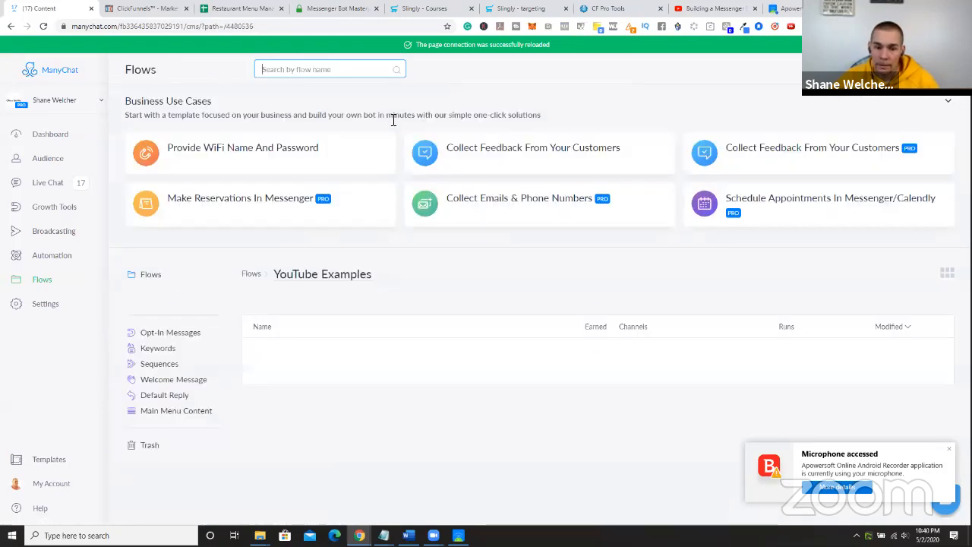
{"action": "left_click", "coordinate": [931, 358]}
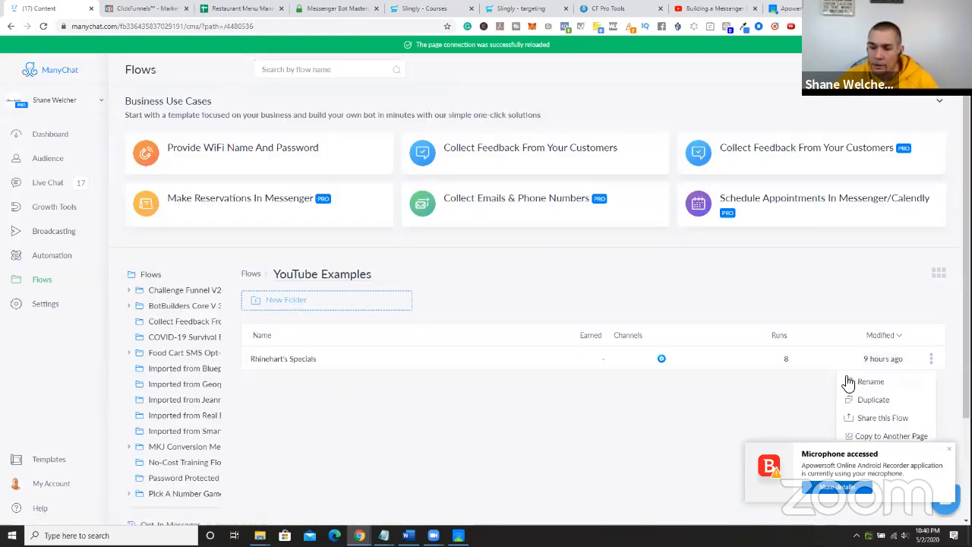
{"action": "left_click", "coordinate": [867, 401]}
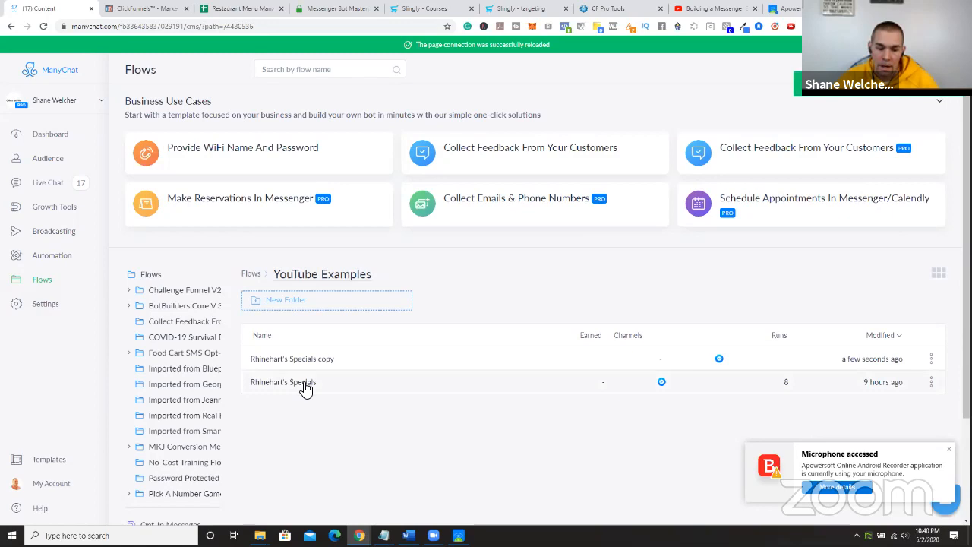
- Rename the copied flow as "Rhinehart's Daily Specials Q&A"
{"action": "left_click", "coordinate": [931, 361]}
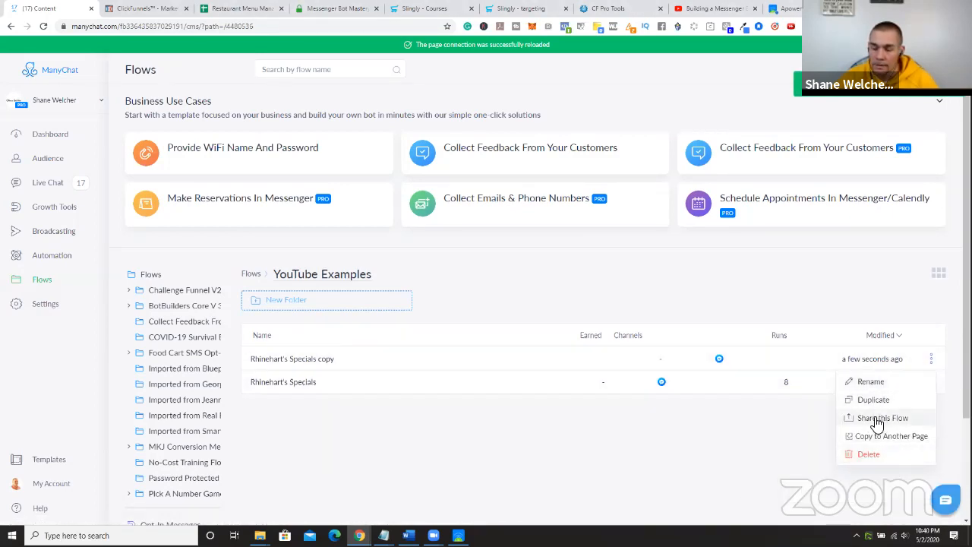
{"action": "left_click", "coordinate": [864, 382]}
{"action": "left_click_drag", "start_coordinate": [491, 98], "coordinate": [452, 106]}
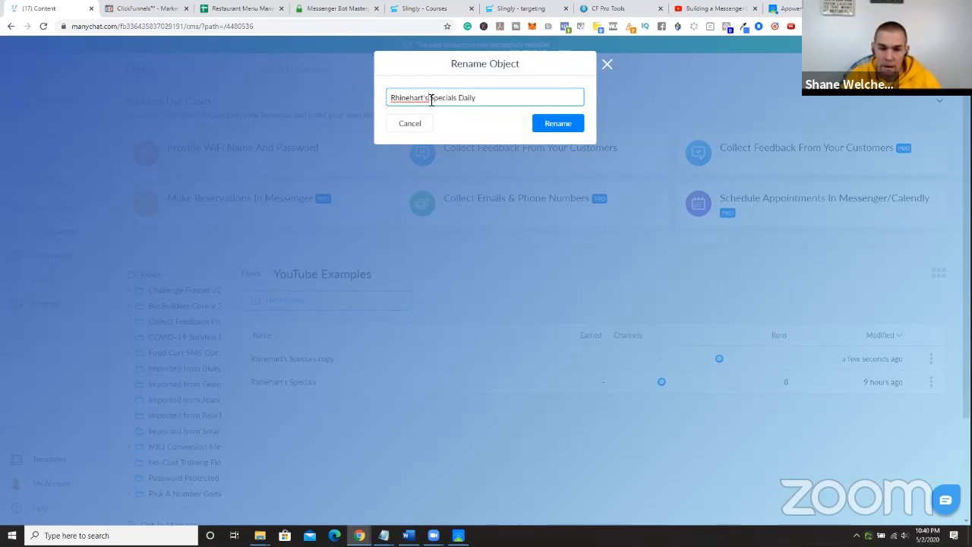
{"action": "type", "text": "Dai"}
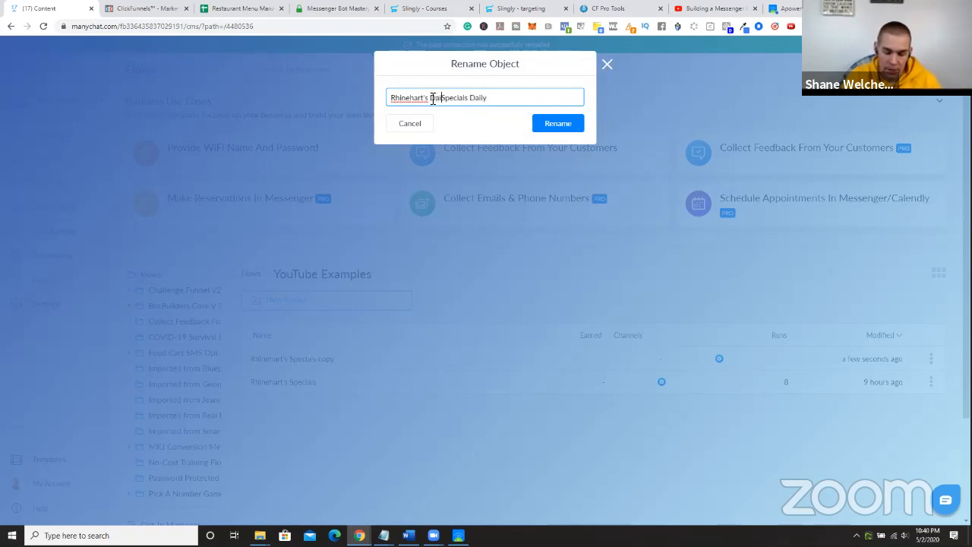
{"action": "type", "text": "l"}
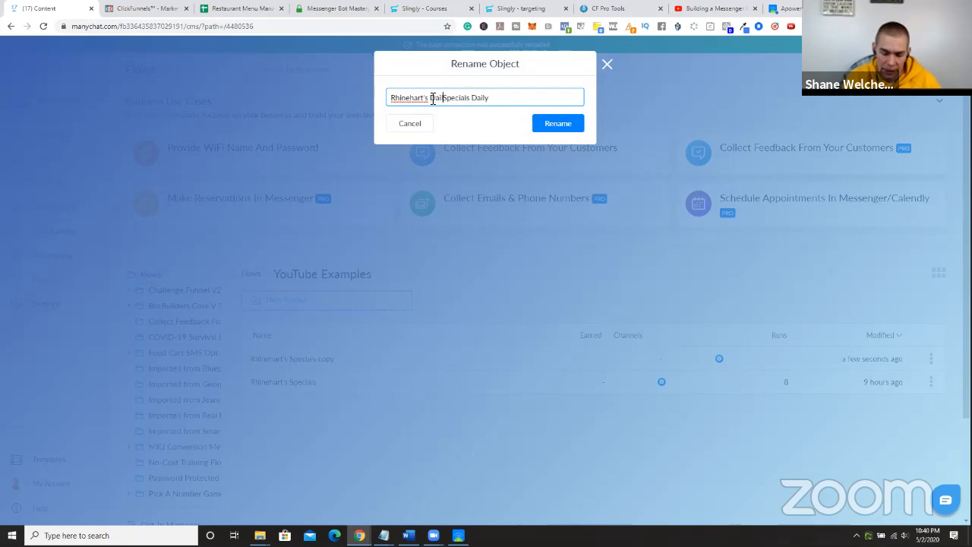
{"action": "type", "text": "y"}
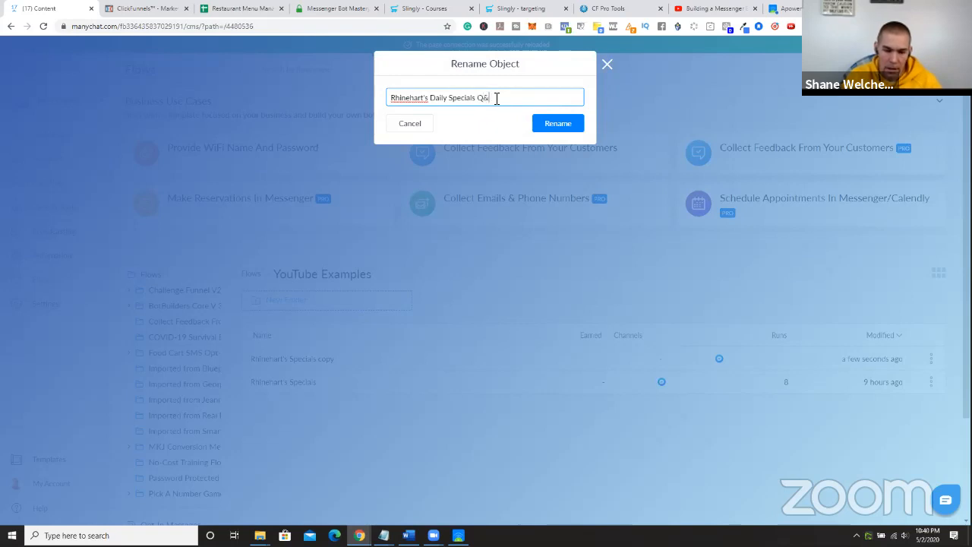
{"action": "left_click", "coordinate": [559, 124]}
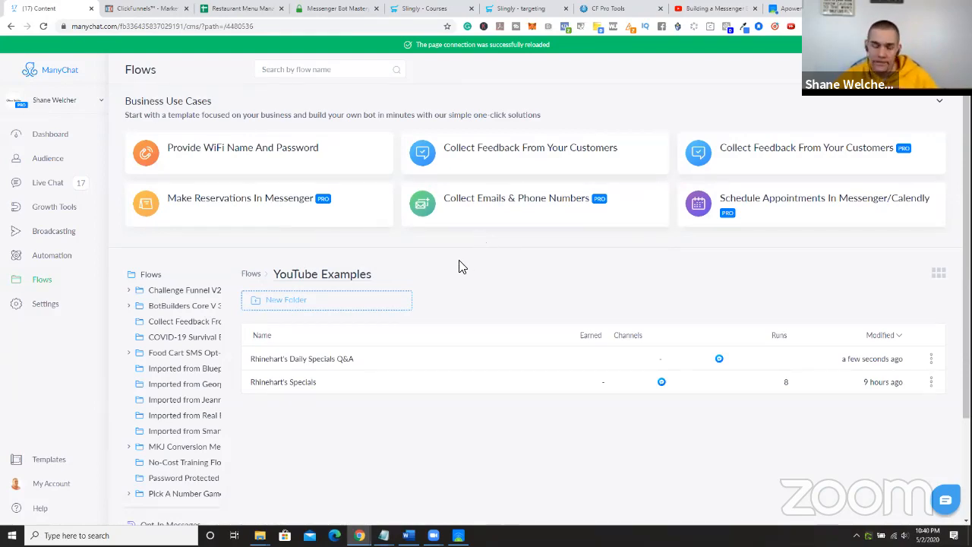
- Open the Rhinehart's Daily Specials Q&A flow and examine its starting Send Message step
{"action": "left_click", "coordinate": [340, 359]}
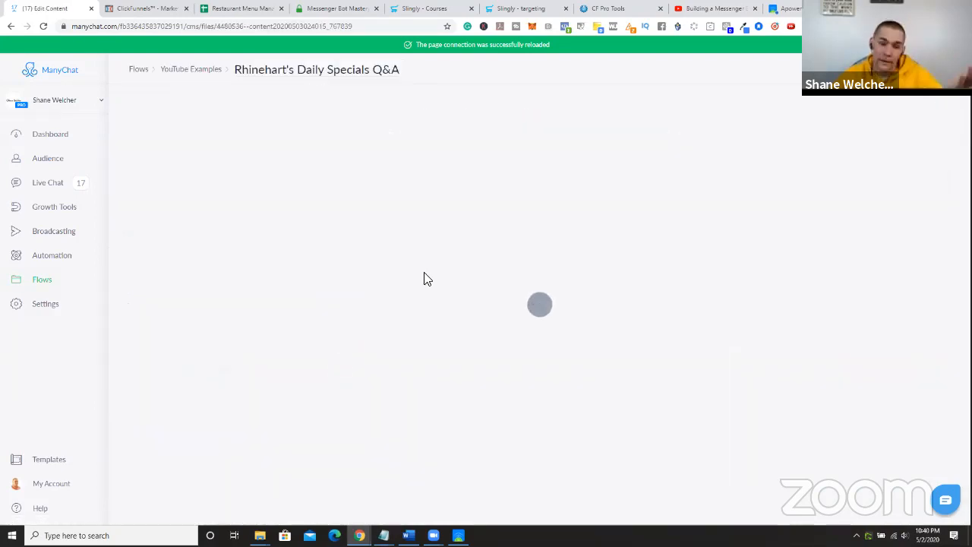
{"action": "left_click", "coordinate": [314, 305]}
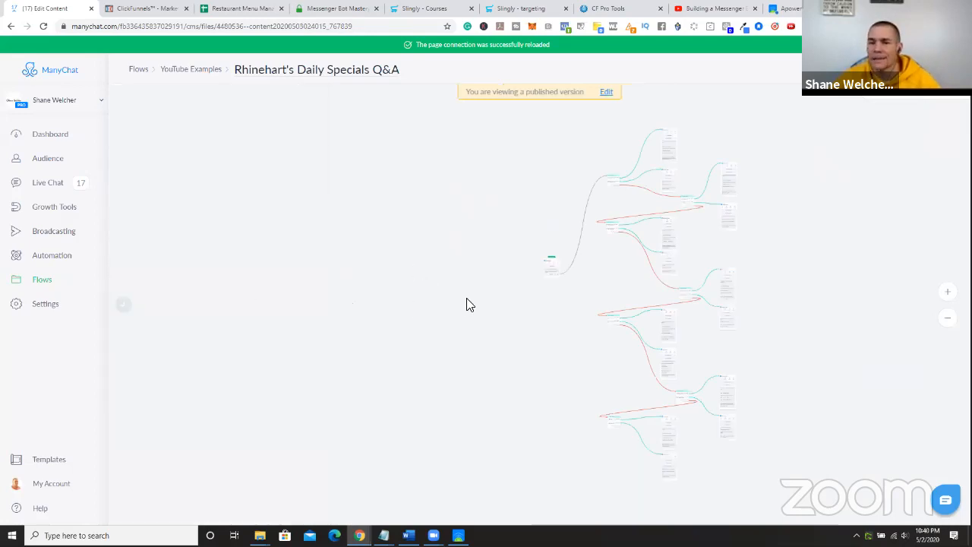
{"action": "scroll", "coordinate": [466, 297], "scroll_direction": "up", "scroll_amount": 4}
{"action": "left_click_drag", "start_coordinate": [544, 265], "coordinate": [322, 294]}
{"action": "scroll", "coordinate": [373, 310], "scroll_direction": "up", "scroll_amount": 3}
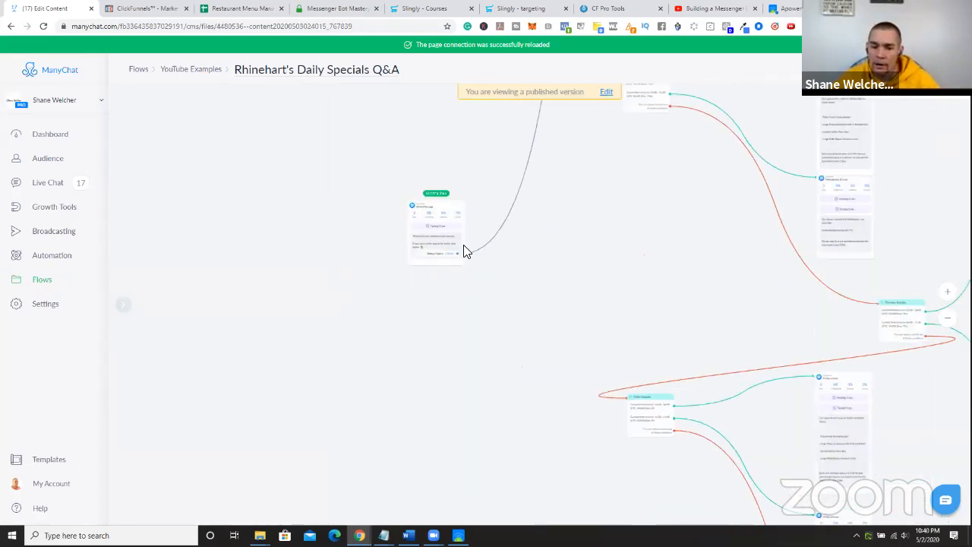
{"action": "scroll", "coordinate": [449, 314], "scroll_direction": "up", "scroll_amount": 3}
{"action": "left_click_drag", "start_coordinate": [516, 282], "coordinate": [387, 430]}
{"action": "scroll", "coordinate": [407, 403], "scroll_direction": "up", "scroll_amount": 5}
{"action": "left_click_drag", "start_coordinate": [396, 386], "coordinate": [543, 341]}
{"action": "scroll", "coordinate": [514, 371], "scroll_direction": "up", "scroll_amount": 1}
{"action": "left_click_drag", "start_coordinate": [426, 385], "coordinate": [504, 367]}
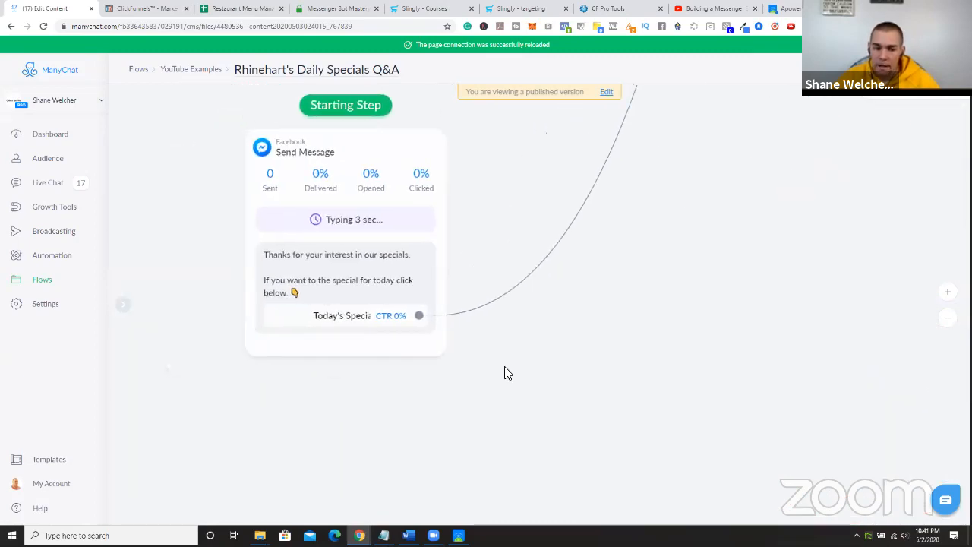
{"action": "scroll", "coordinate": [487, 372], "scroll_direction": "up", "scroll_amount": 2}
{"action": "scroll", "coordinate": [487, 371], "scroll_direction": "down", "scroll_amount": 2}
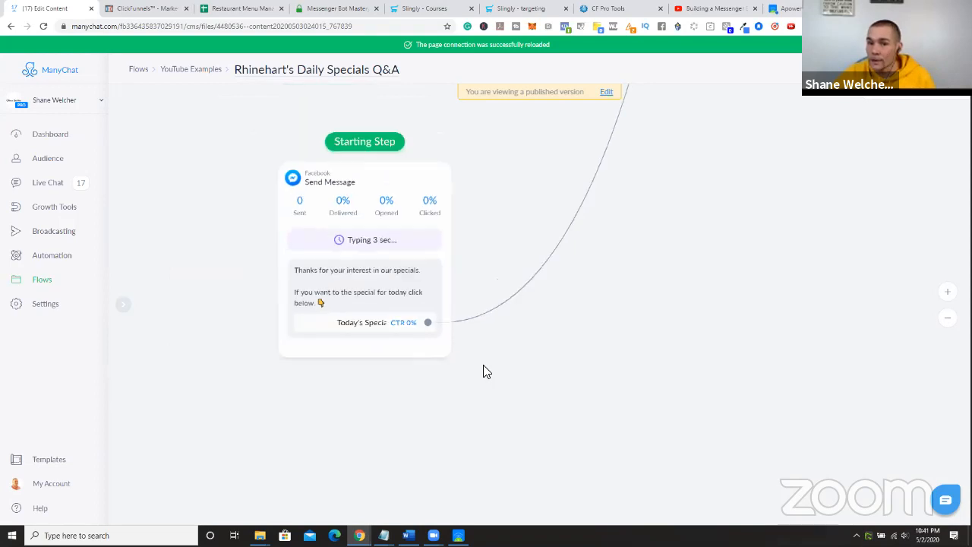
- Examine the branching day conditions and the Tuesday Lunch message connected to Tuesday Specials
{"action": "scroll", "coordinate": [485, 364], "scroll_direction": "down", "scroll_amount": 3}
{"action": "left_click_drag", "start_coordinate": [659, 268], "coordinate": [513, 353]}
{"action": "scroll", "coordinate": [513, 347], "scroll_direction": "down", "scroll_amount": 2}
{"action": "left_click_drag", "start_coordinate": [858, 162], "coordinate": [794, 189]}
{"action": "scroll", "coordinate": [675, 223], "scroll_direction": "up", "scroll_amount": 5}
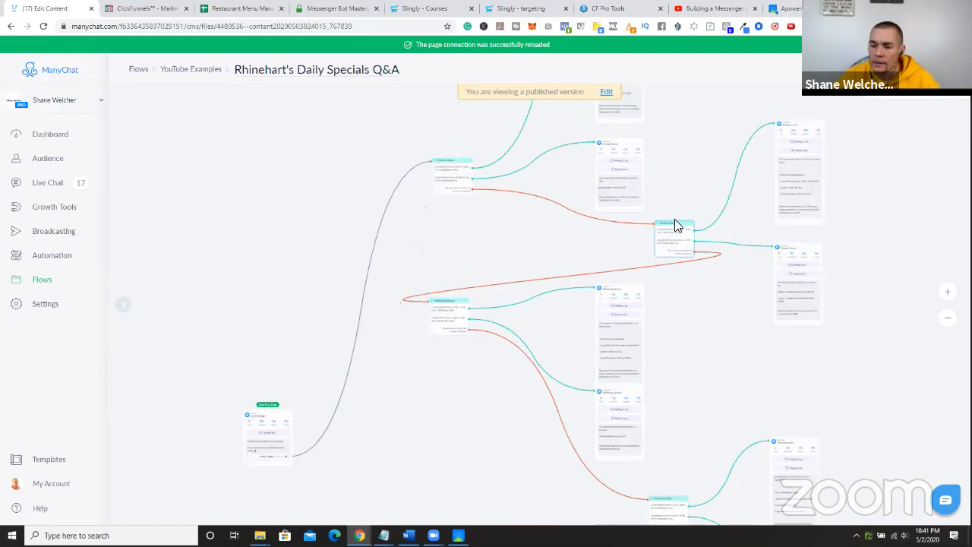
{"action": "scroll", "coordinate": [509, 323], "scroll_direction": "up", "scroll_amount": 1}
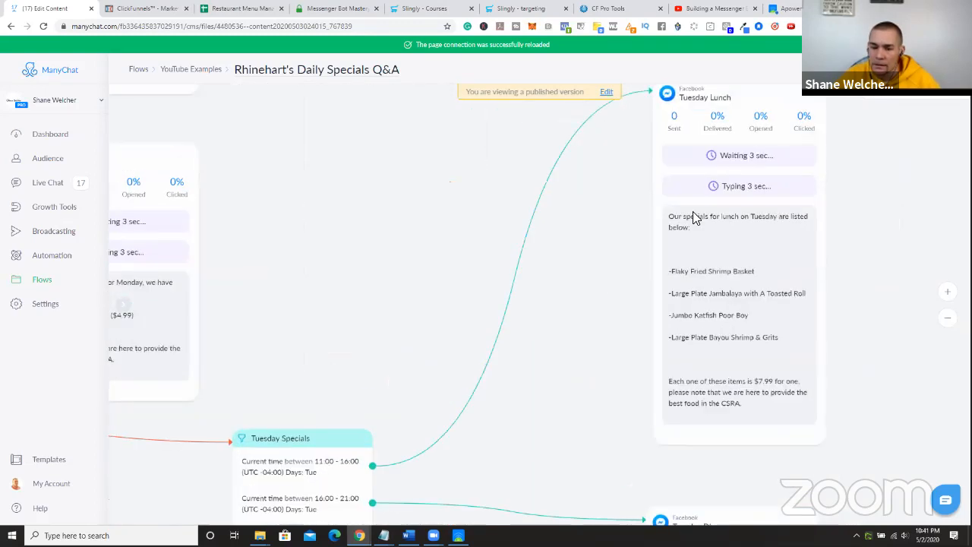
- Put the flow into edit mode and inspect the content of the Monday Lunch message
{"action": "left_click", "coordinate": [606, 91]}
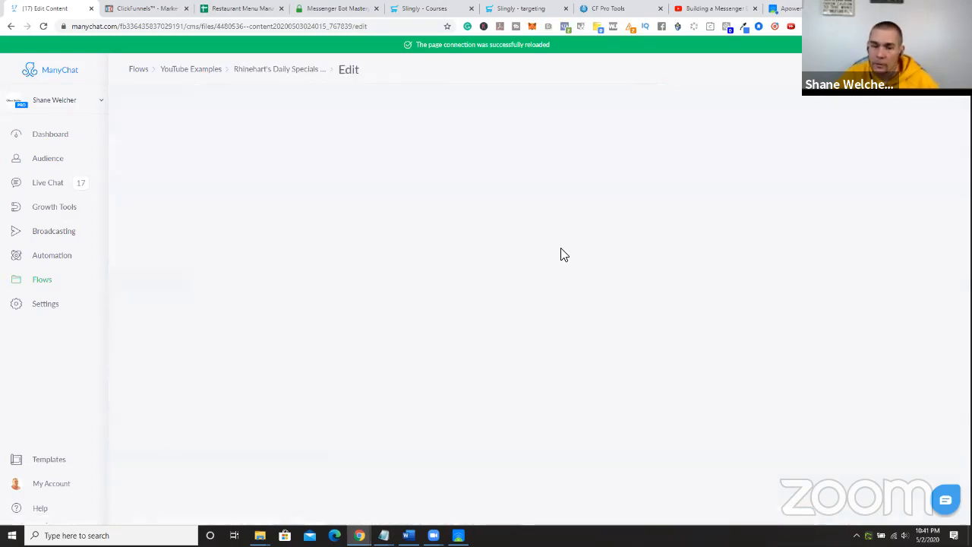
{"action": "left_click_drag", "start_coordinate": [658, 266], "coordinate": [560, 281]}
{"action": "scroll", "coordinate": [559, 280], "scroll_direction": "up", "scroll_amount": 2}
{"action": "scroll", "coordinate": [559, 286], "scroll_direction": "up", "scroll_amount": 8}
{"action": "left_click_drag", "start_coordinate": [372, 266], "coordinate": [808, 442]}
{"action": "scroll", "coordinate": [623, 349], "scroll_direction": "up", "scroll_amount": 2}
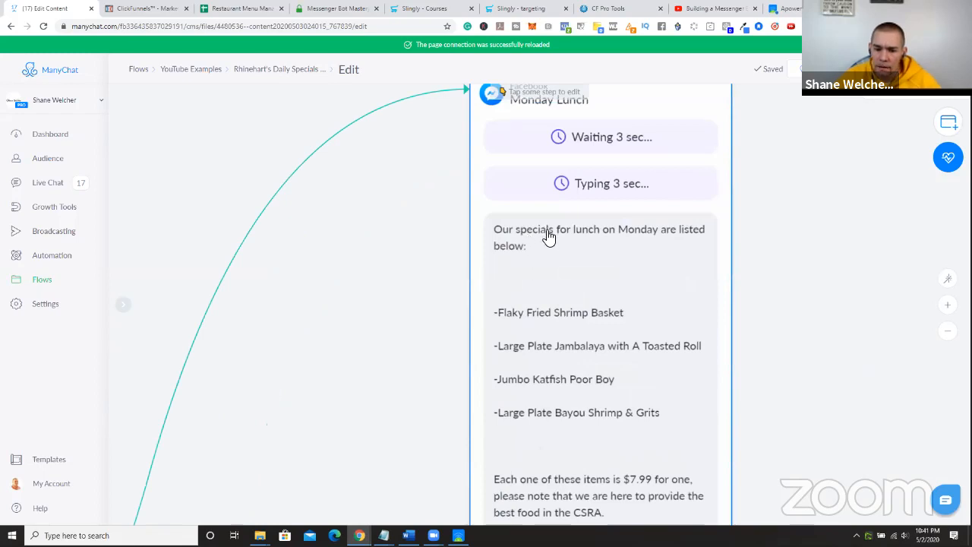
{"action": "left_click", "coordinate": [603, 242]}
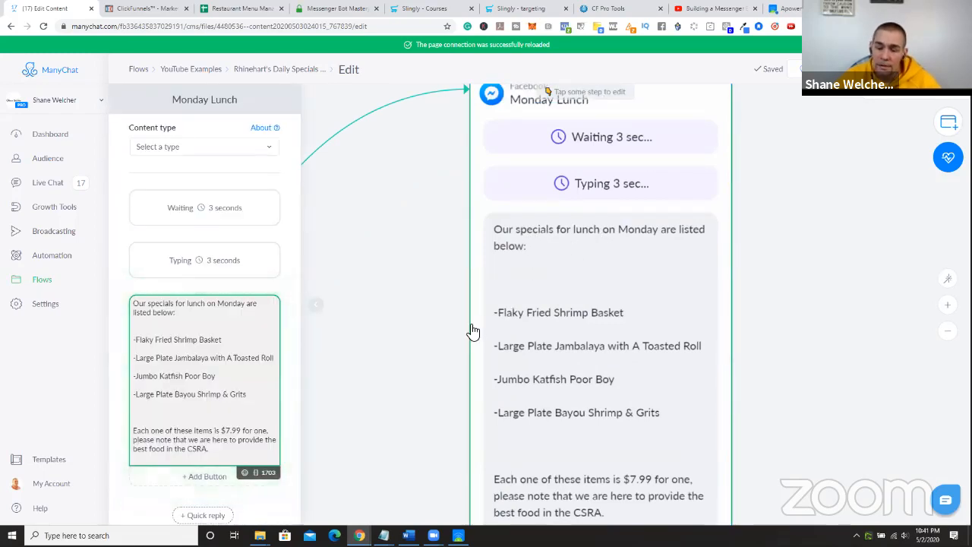
{"action": "scroll", "coordinate": [403, 363], "scroll_direction": "down", "scroll_amount": 2}
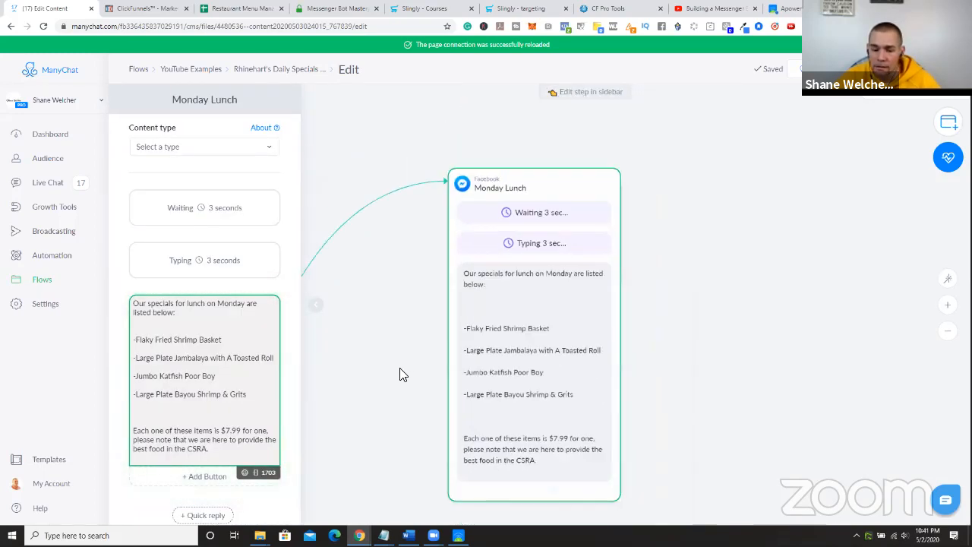
{"action": "left_click", "coordinate": [315, 309]}
- Examine the time rules of the Monday Specials condition and how its branches connect across the flow
{"action": "left_click_drag", "start_coordinate": [347, 398], "coordinate": [408, 89]}
{"action": "scroll", "coordinate": [376, 280], "scroll_direction": "down", "scroll_amount": 3}
{"action": "left_click_drag", "start_coordinate": [377, 279], "coordinate": [713, 197]}
{"action": "left_click_drag", "start_coordinate": [369, 343], "coordinate": [508, 427]}
{"action": "scroll", "coordinate": [471, 339], "scroll_direction": "up", "scroll_amount": 3}
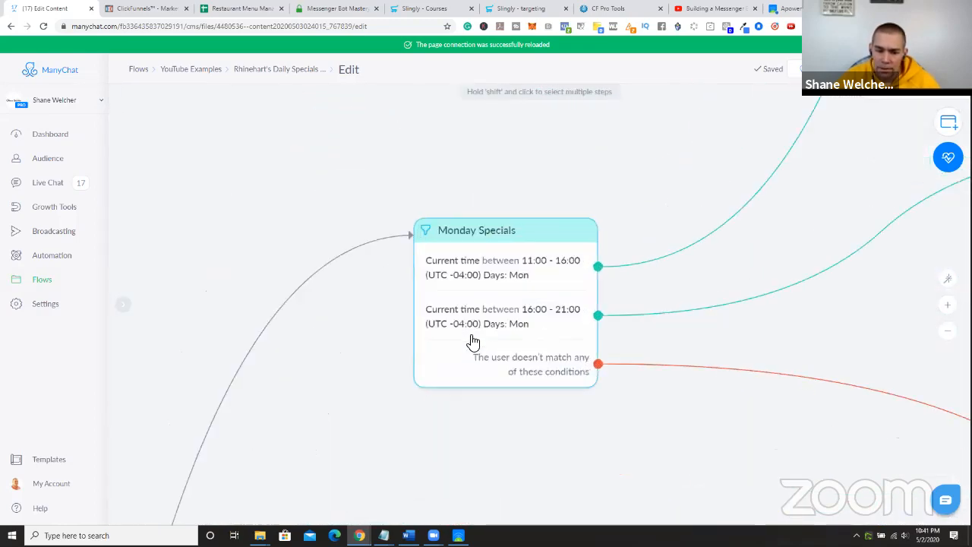
{"action": "scroll", "coordinate": [318, 411], "scroll_direction": "down", "scroll_amount": 1}
{"action": "scroll", "coordinate": [321, 410], "scroll_direction": "down", "scroll_amount": 3}
{"action": "left_click_drag", "start_coordinate": [324, 419], "coordinate": [688, 175]}
{"action": "scroll", "coordinate": [443, 396], "scroll_direction": "down", "scroll_amount": 4}
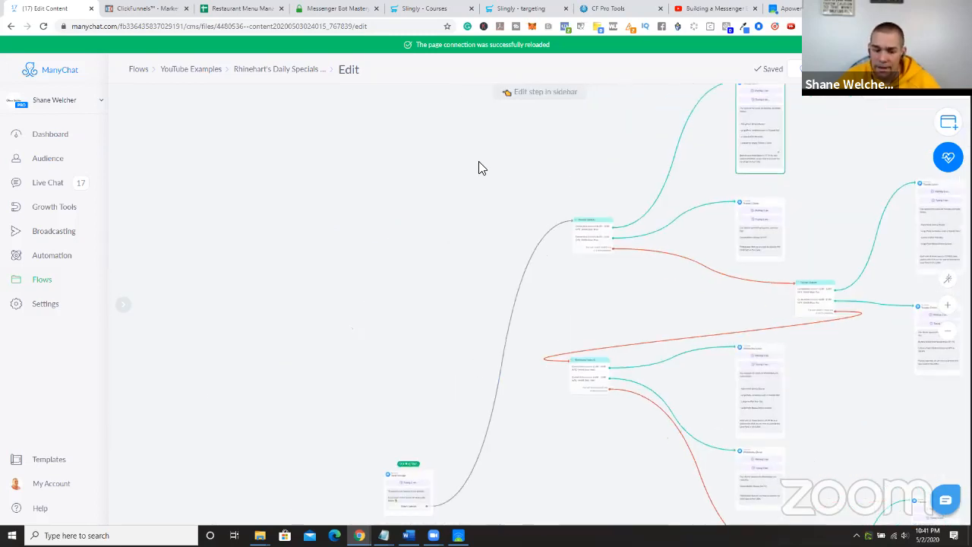
- Add a User Input block below the Today's Specials button in the starting Send Message step
{"action": "left_click_drag", "start_coordinate": [479, 161], "coordinate": [489, 121]}
{"action": "left_click_drag", "start_coordinate": [522, 313], "coordinate": [622, 516]}
{"action": "scroll", "coordinate": [448, 322], "scroll_direction": "up", "scroll_amount": 3}
{"action": "scroll", "coordinate": [448, 320], "scroll_direction": "up", "scroll_amount": 3}
{"action": "left_click_drag", "start_coordinate": [540, 327], "coordinate": [566, 475]}
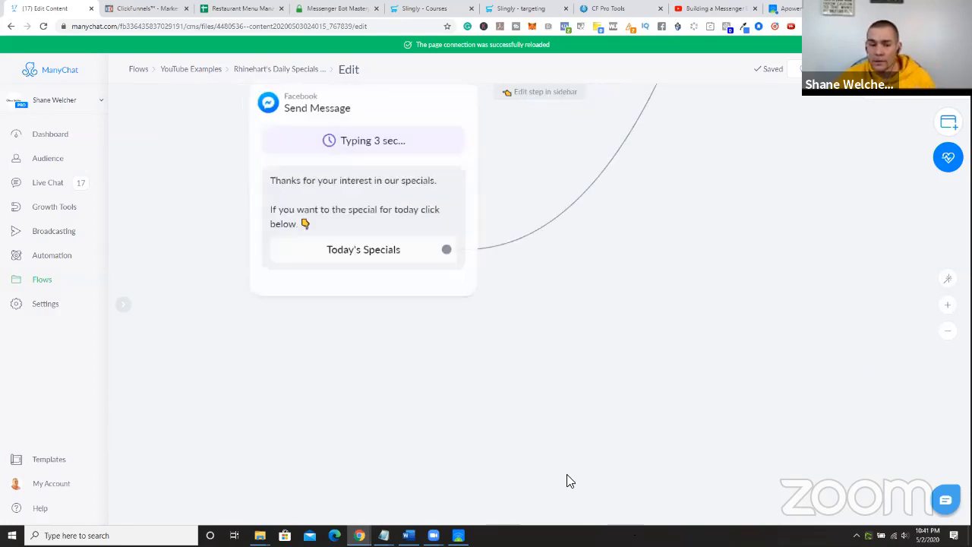
{"action": "left_click", "coordinate": [450, 279]}
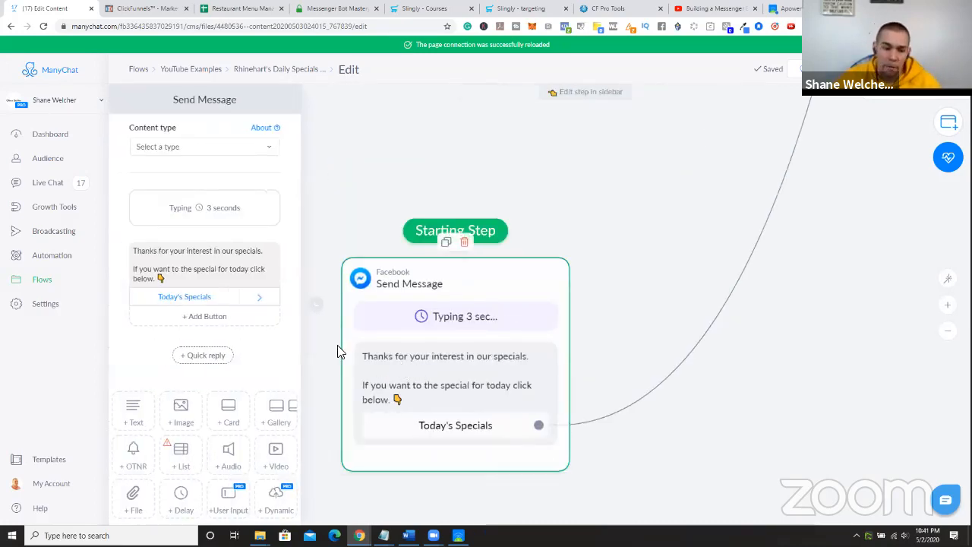
{"action": "scroll", "coordinate": [254, 369], "scroll_direction": "down", "scroll_amount": 1}
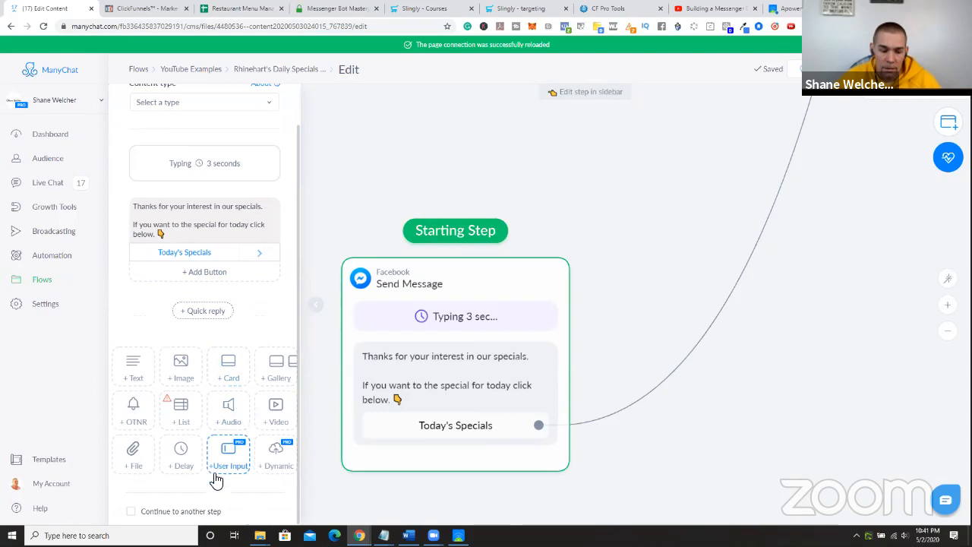
{"action": "left_click", "coordinate": [228, 454]}
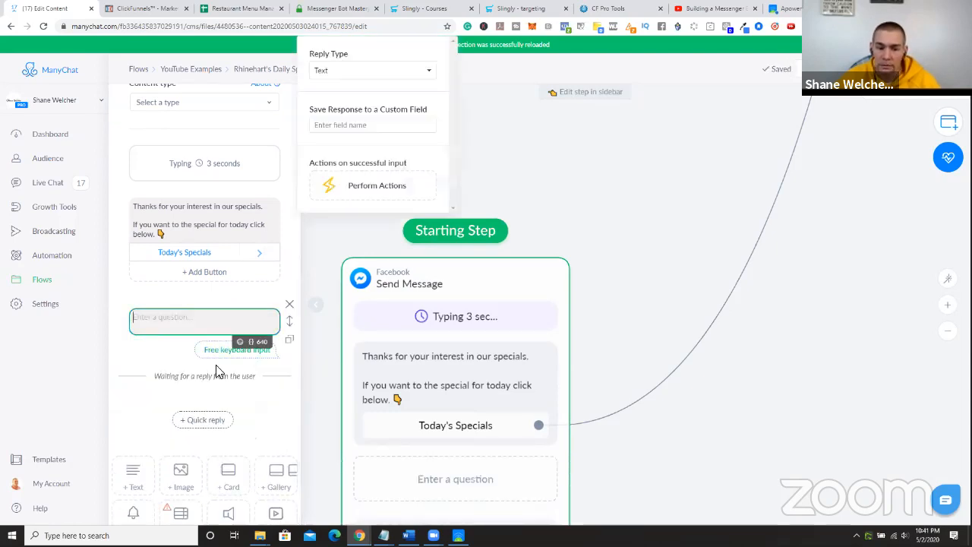
- Go back to the published view of the flow and select its full title, "Rhinehart's Daily Specials Q&A"
{"action": "left_click", "coordinate": [361, 123]}
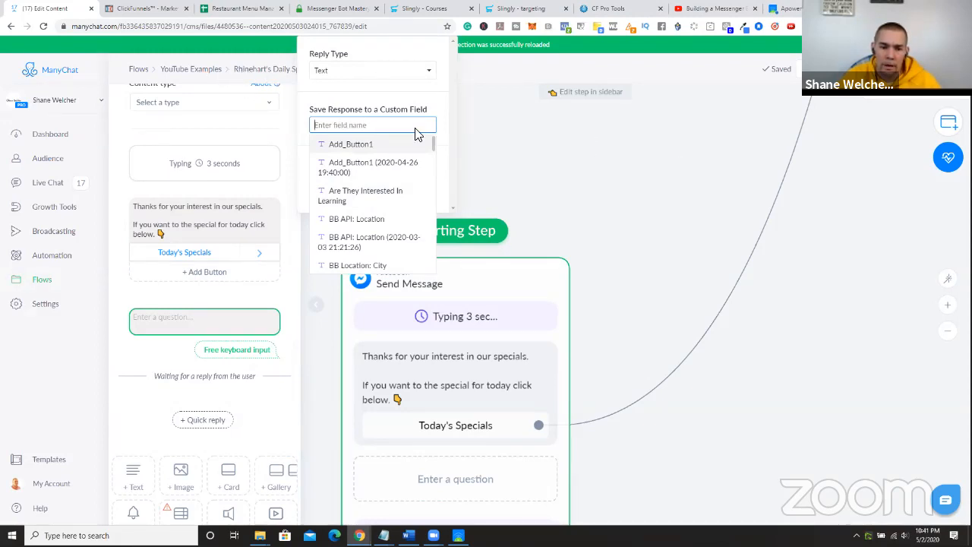
{"action": "left_click", "coordinate": [295, 75]}
{"action": "left_click_drag", "start_coordinate": [317, 71], "coordinate": [239, 73]}
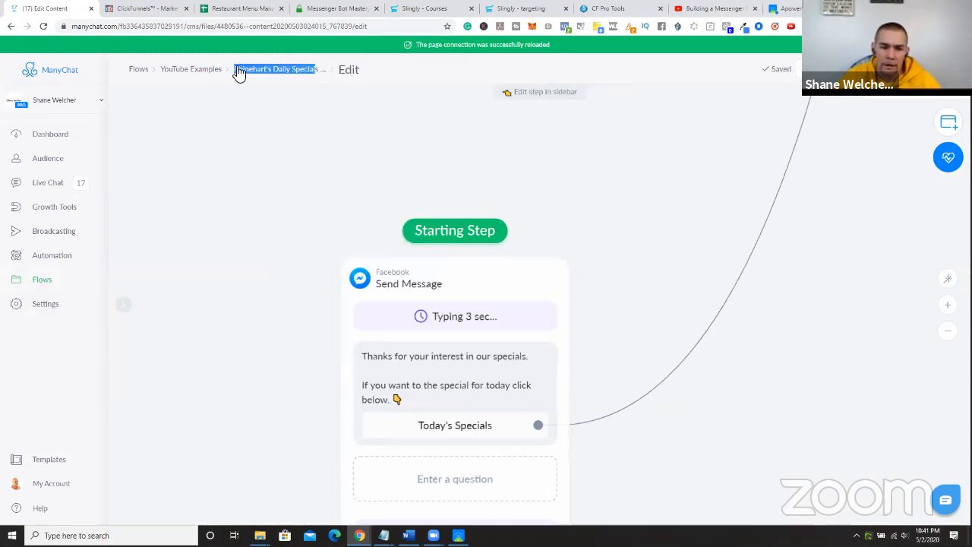
{"action": "left_click", "coordinate": [239, 73]}
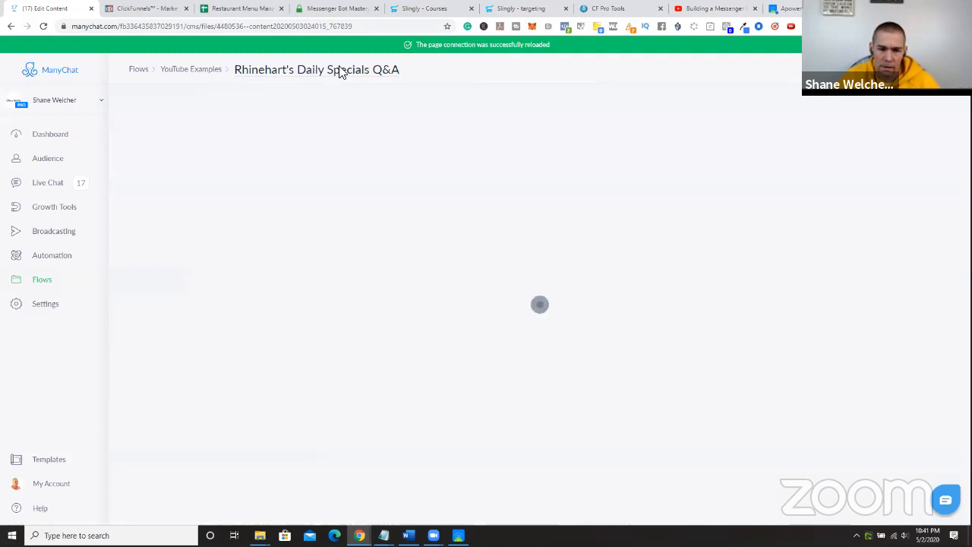
{"action": "left_click_drag", "start_coordinate": [400, 75], "coordinate": [239, 71]}
{"action": "left_click_drag", "start_coordinate": [413, 78], "coordinate": [246, 70]}
{"action": "left_click", "coordinate": [289, 82]}
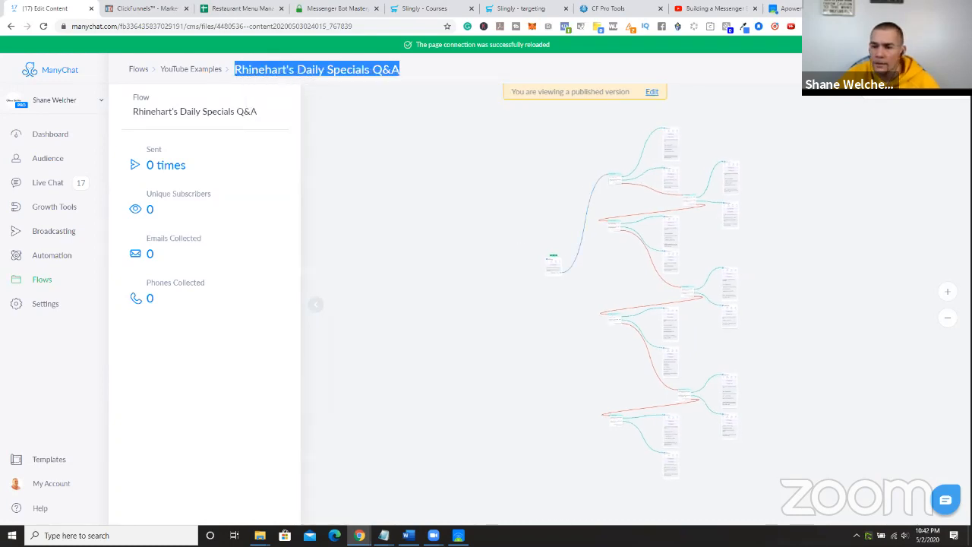
- Create a text custom field named "Rhinehart's Daily Specials Q&A" for saving the response to the starting step's User Input question
{"action": "left_click", "coordinate": [652, 91]}
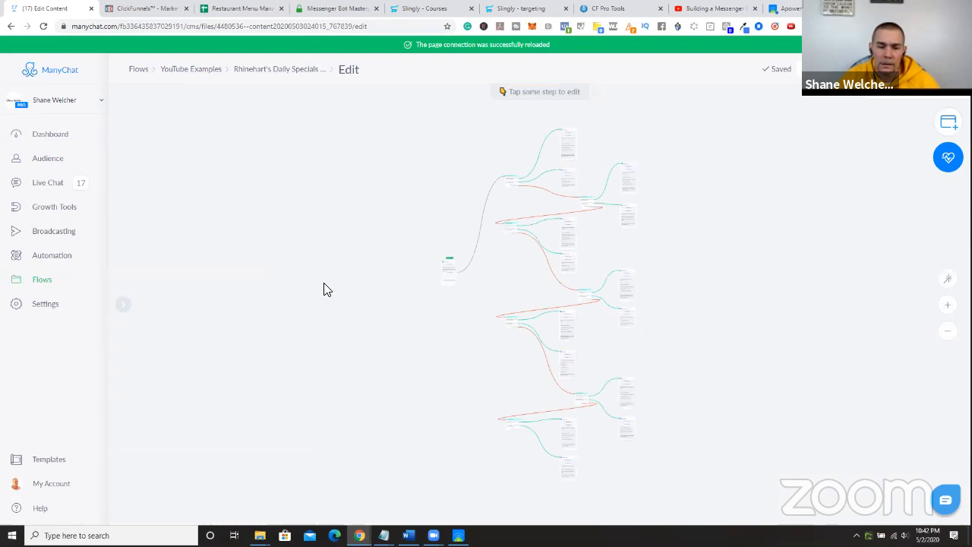
{"action": "scroll", "coordinate": [408, 227], "scroll_direction": "up", "scroll_amount": 10}
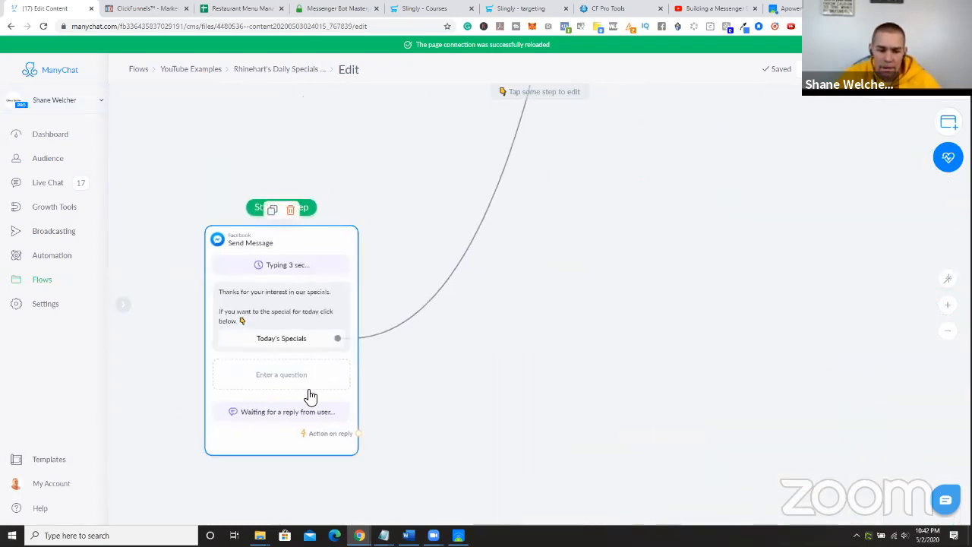
{"action": "left_click", "coordinate": [307, 376]}
{"action": "left_click", "coordinate": [357, 126]}
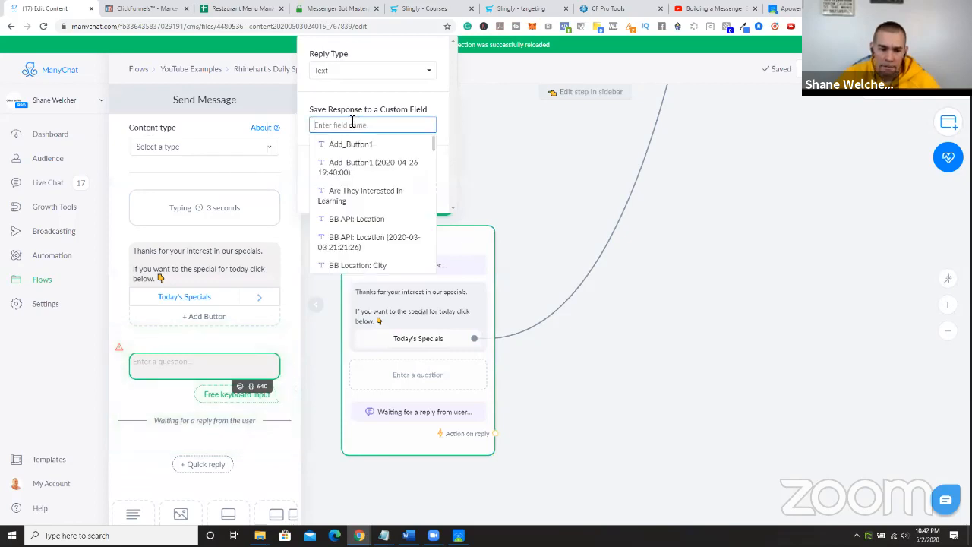
{"action": "key", "text": "ctrl+v"}
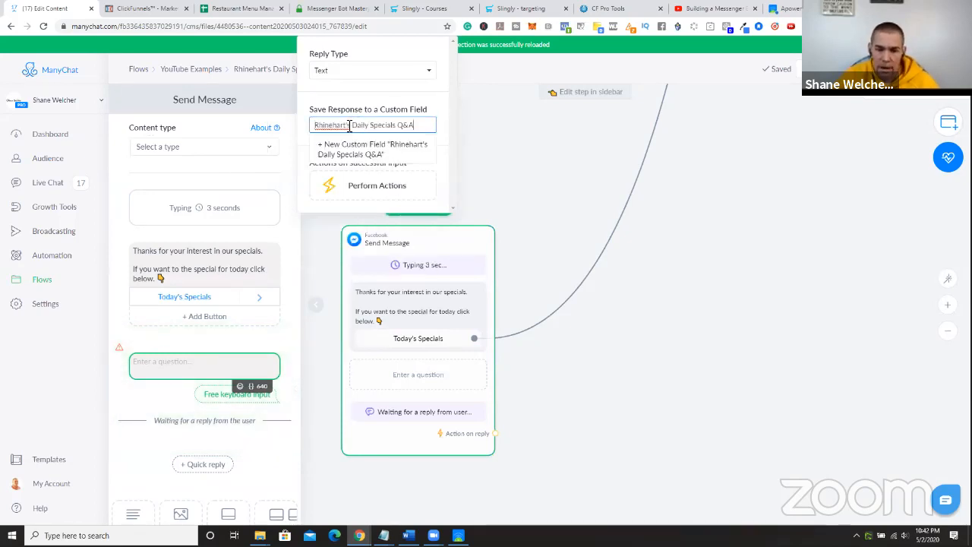
{"action": "left_click", "coordinate": [356, 150]}
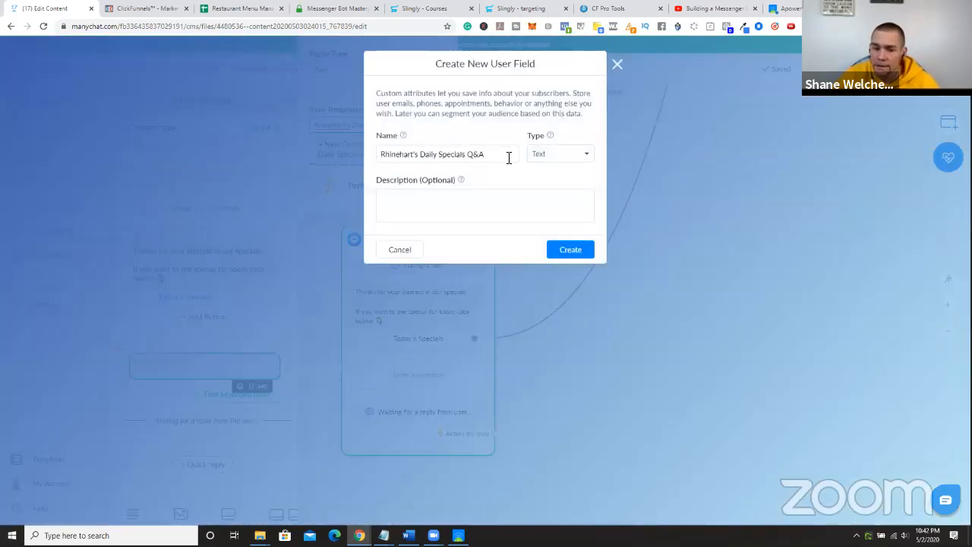
{"action": "left_click", "coordinate": [568, 249]}
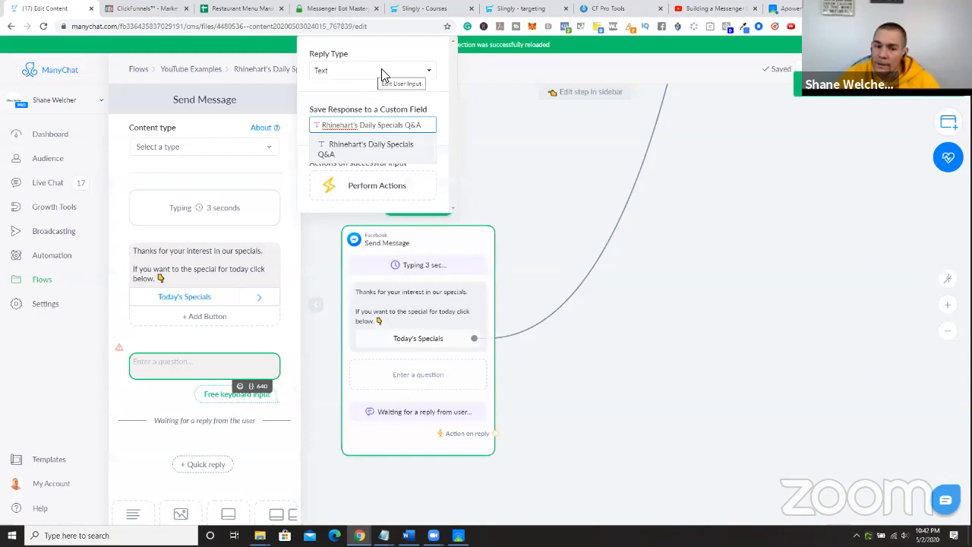
- Set the question's reply type to Multiple Choice and remove its "Skip" button
{"action": "left_click", "coordinate": [382, 71]}
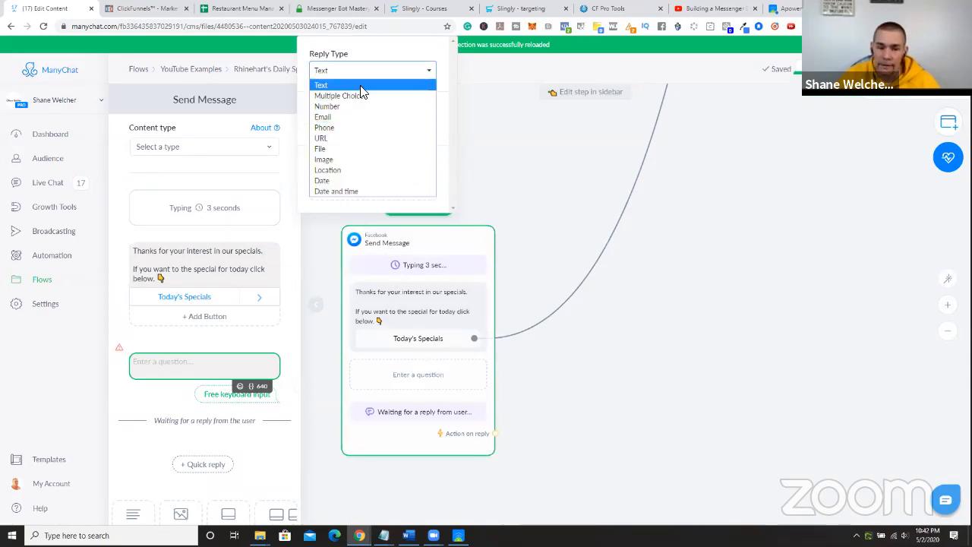
{"action": "left_click", "coordinate": [363, 97]}
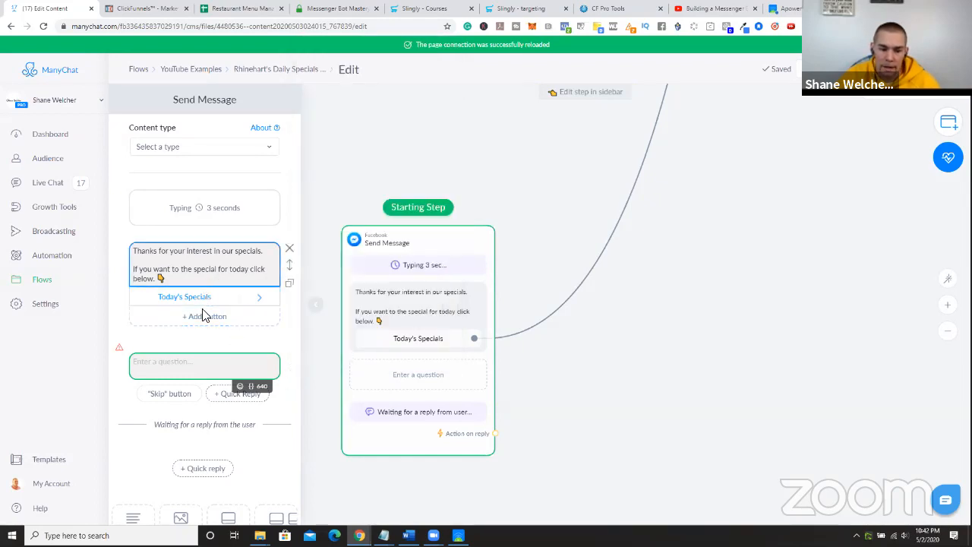
{"action": "left_click", "coordinate": [171, 396]}
{"action": "left_click_drag", "start_coordinate": [329, 268], "coordinate": [314, 284]}
{"action": "key", "text": "BackSpace"}
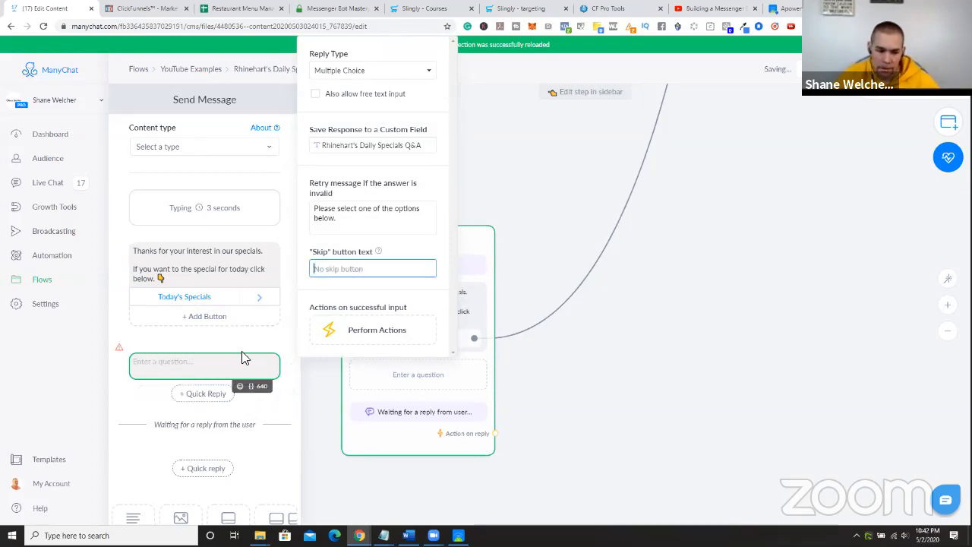
- Add the quick replies "Monday" and "Tuesday" under the User Input question
{"action": "left_click", "coordinate": [200, 394]}
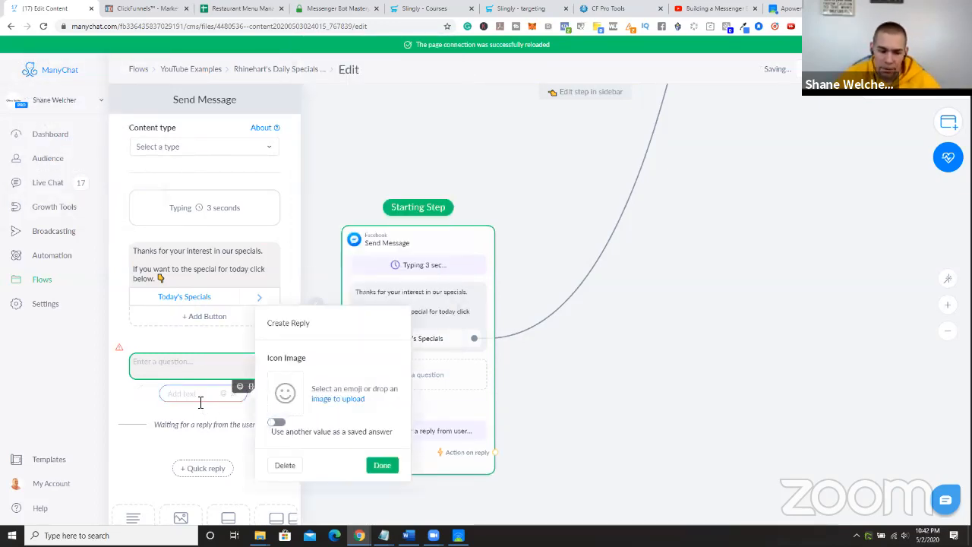
{"action": "type", "text": "Mom"}
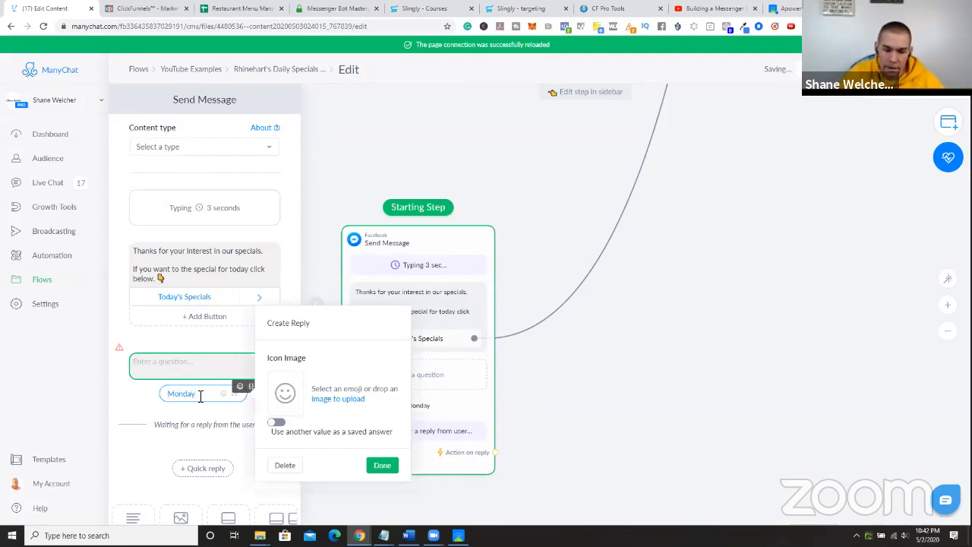
{"action": "left_click", "coordinate": [381, 470]}
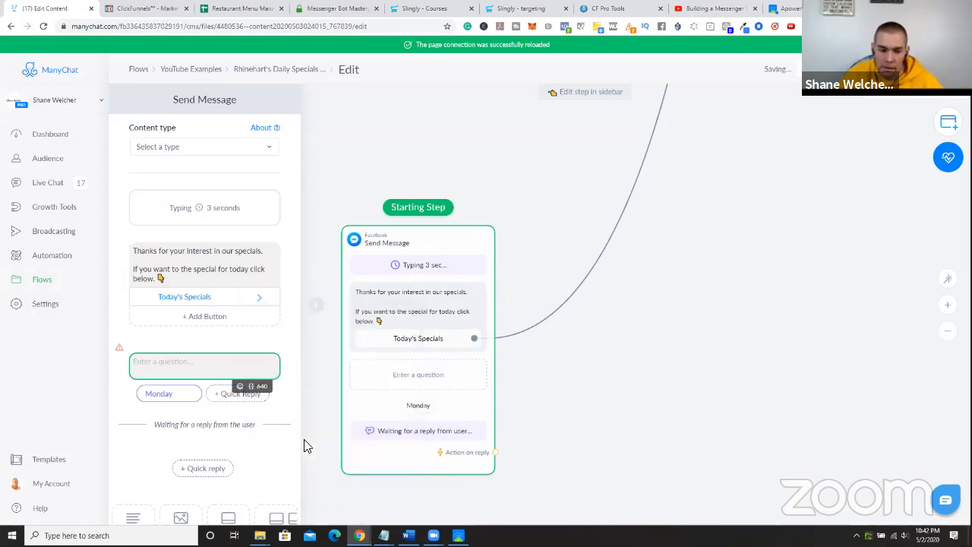
{"action": "left_click", "coordinate": [234, 394]}
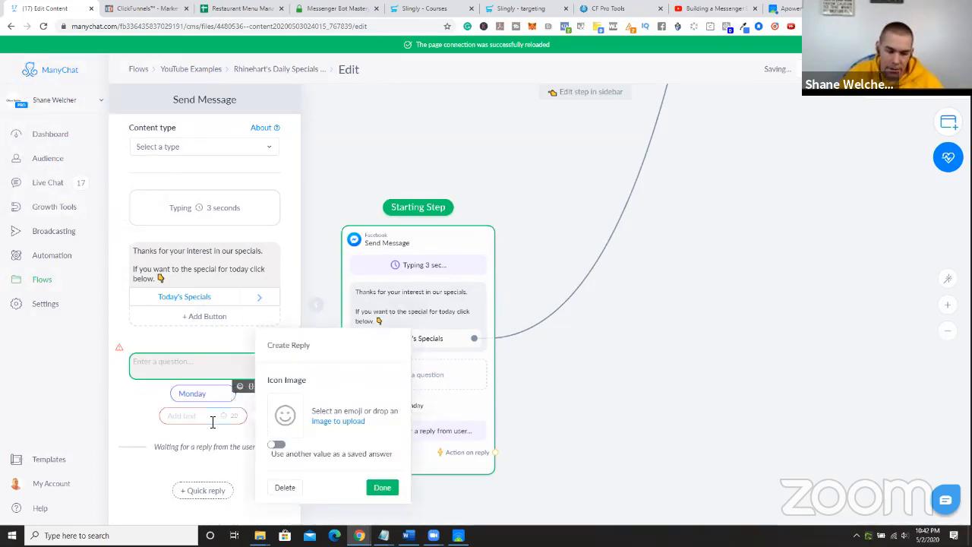
{"action": "type", "text": "Tuesday"}
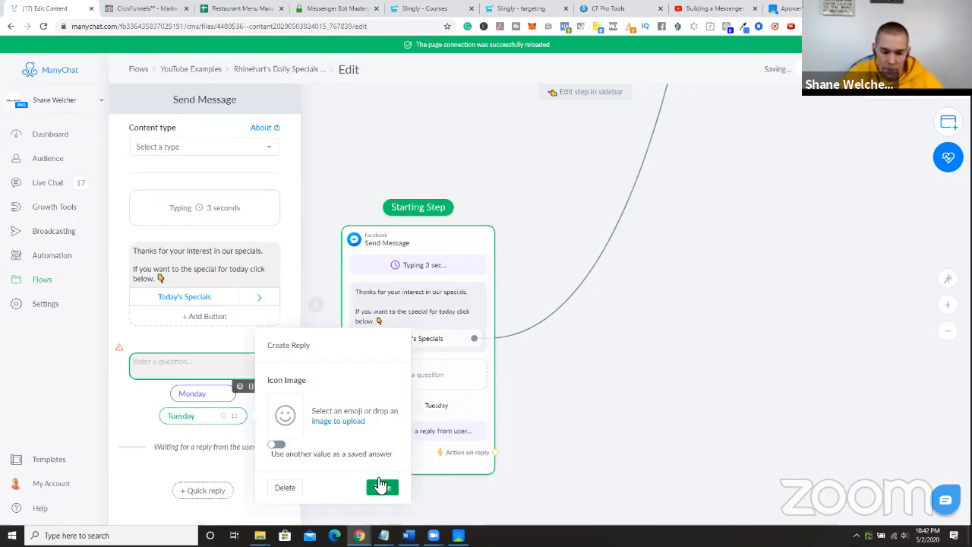
{"action": "left_click", "coordinate": [381, 486]}
- Add the quick replies "Wednesday" and "Thursday" to the question's multiple-choice answers
{"action": "left_click", "coordinate": [217, 417]}
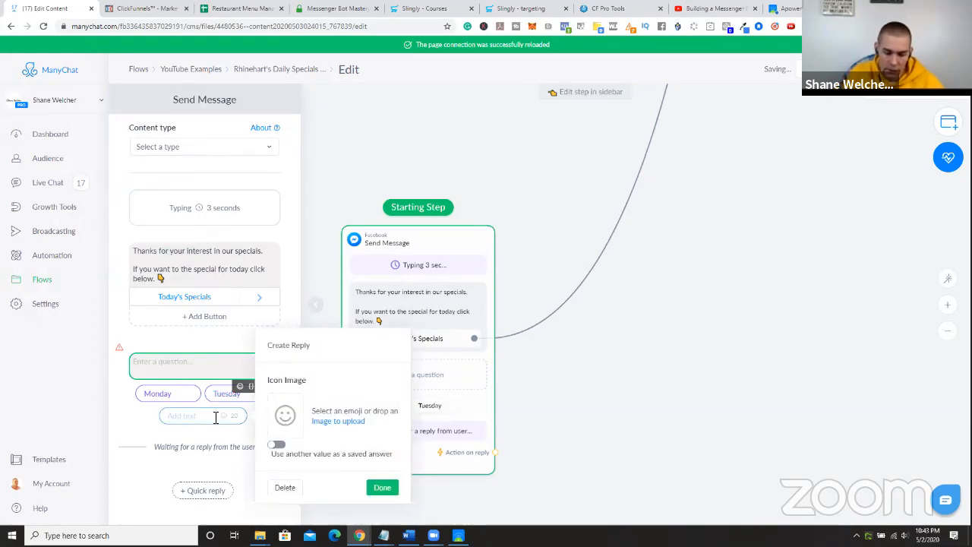
{"action": "type", "text": "Wedn"}
{"action": "key", "text": "BackSpace"}
{"action": "type", "text": "d"}
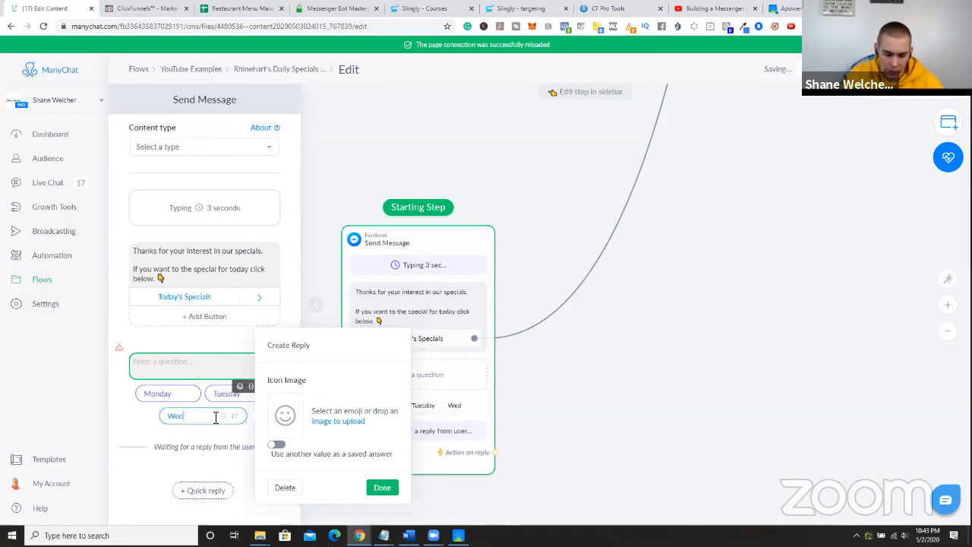
{"action": "type", "text": "nesday"}
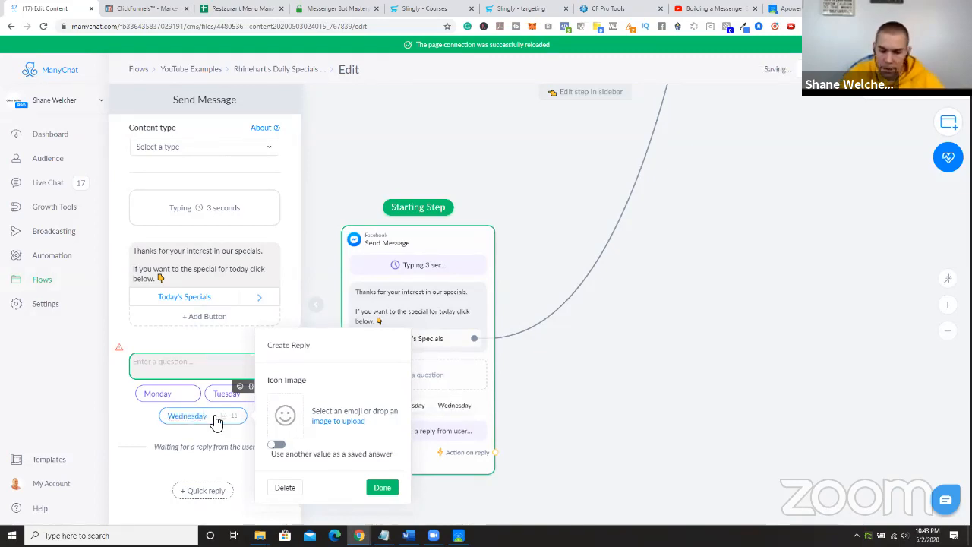
{"action": "left_click", "coordinate": [382, 488]}
{"action": "left_click", "coordinate": [232, 416]}
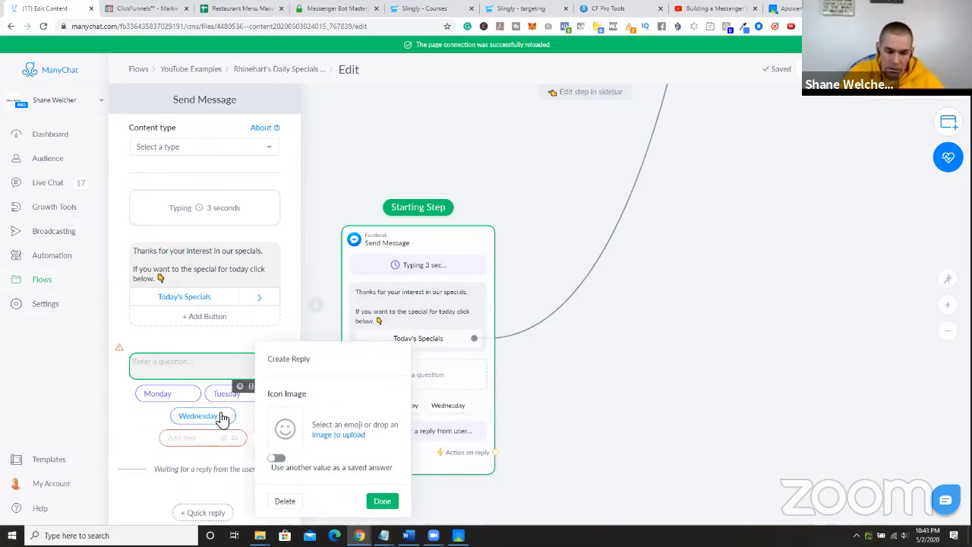
{"action": "type", "text": "Thur"}
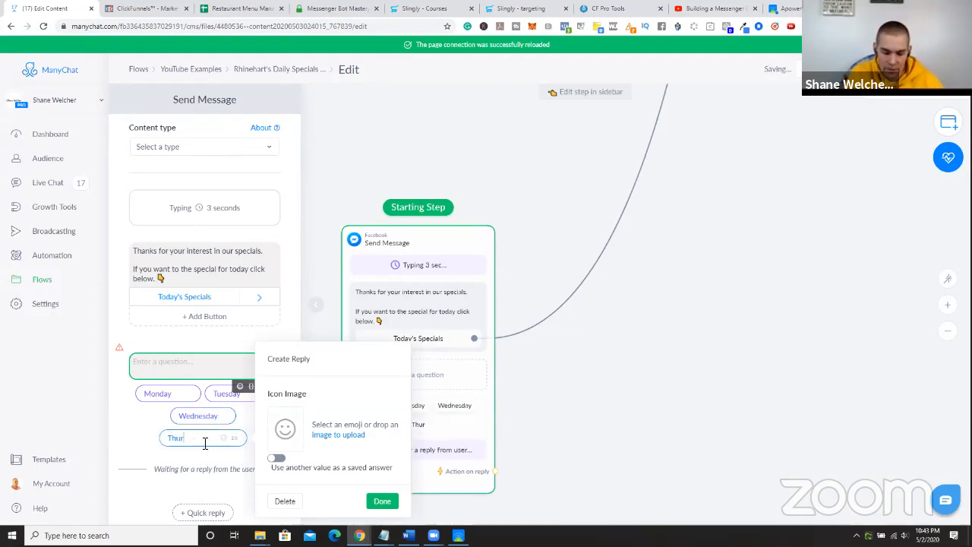
{"action": "type", "text": "day"}
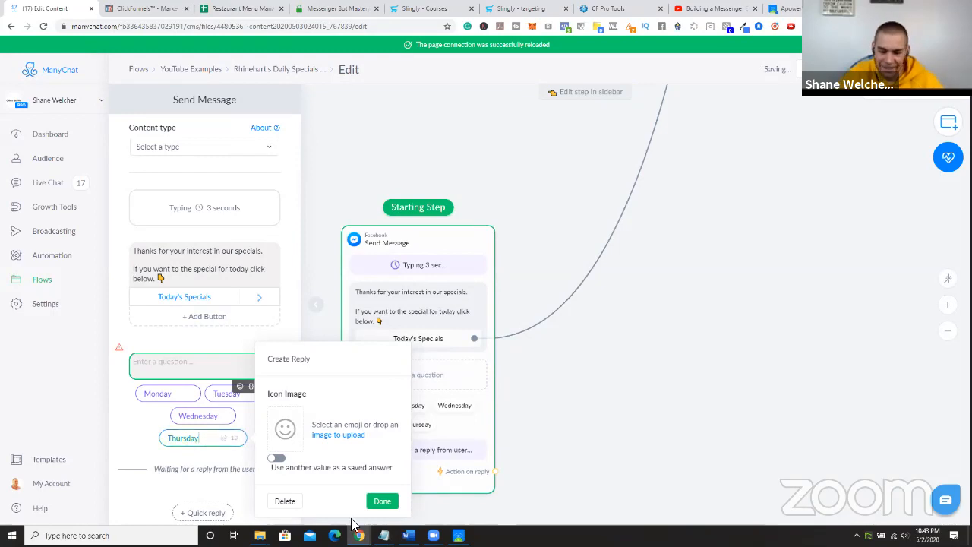
{"action": "left_click", "coordinate": [394, 506]}
- Complete the question's answer choices with the quick replies "Friday", "Saturday" and "Sunday"
{"action": "left_click", "coordinate": [200, 440]}
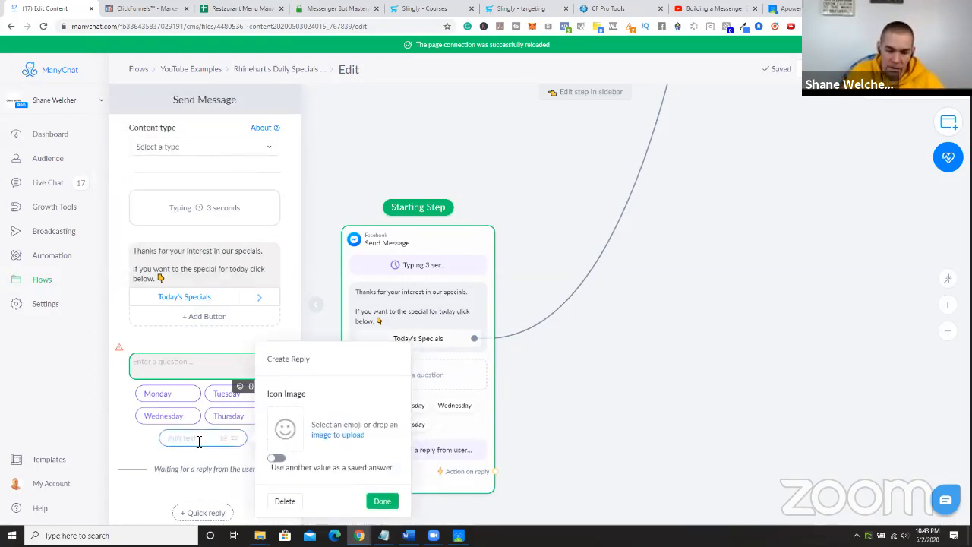
{"action": "type", "text": "Friday"}
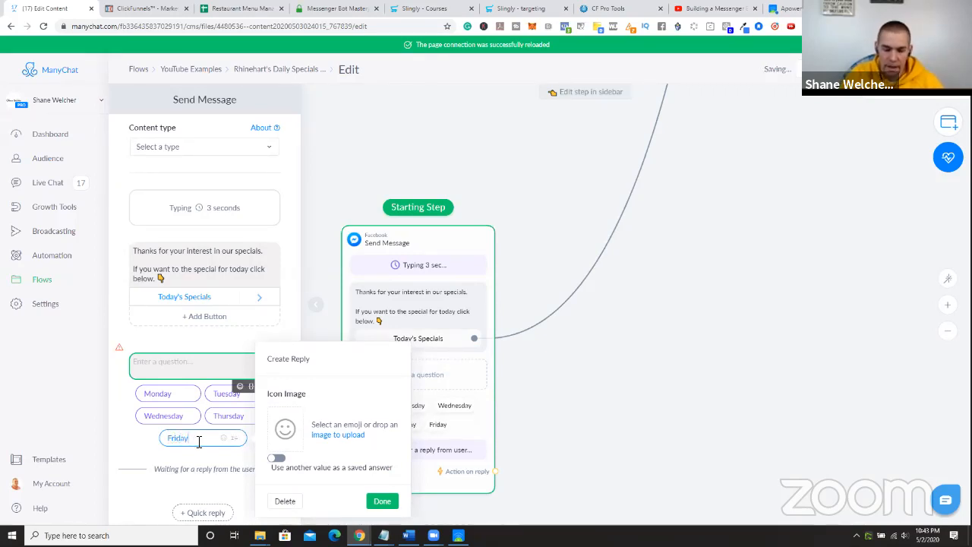
{"action": "left_click", "coordinate": [384, 504]}
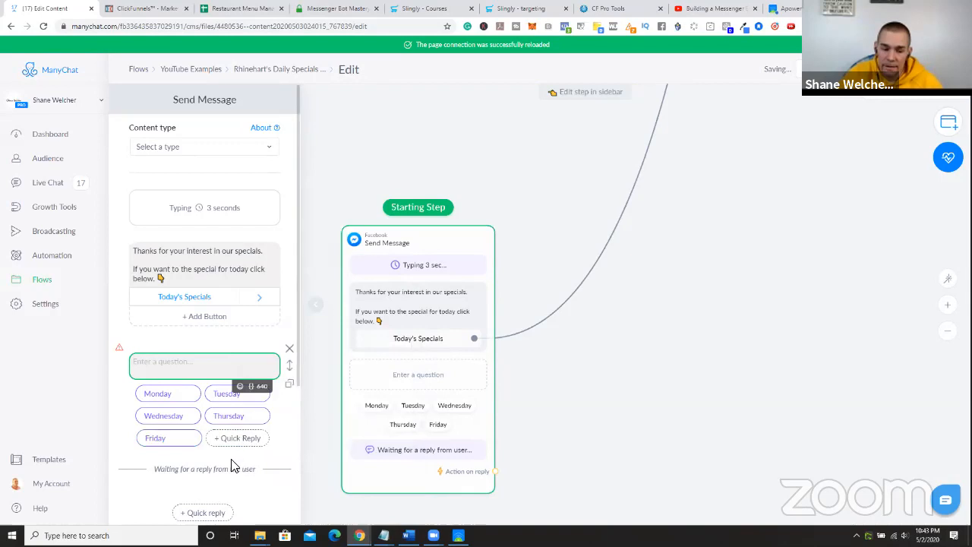
{"action": "left_click", "coordinate": [233, 442]}
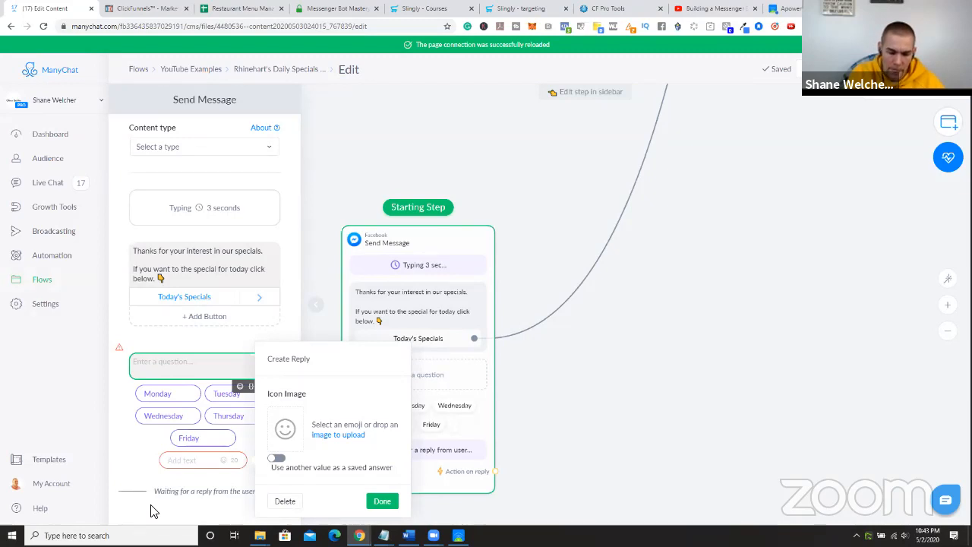
{"action": "left_click", "coordinate": [189, 461]}
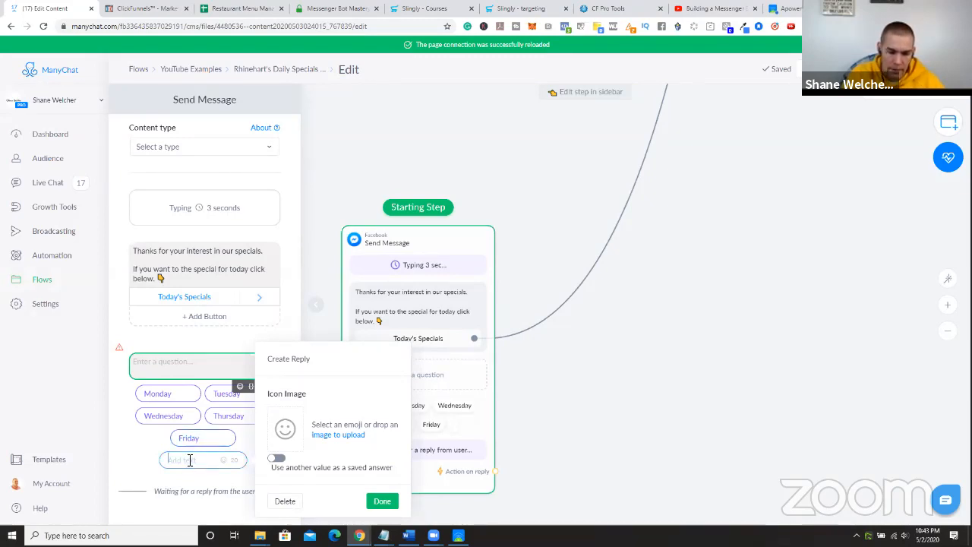
{"action": "type", "text": "Saturday"}
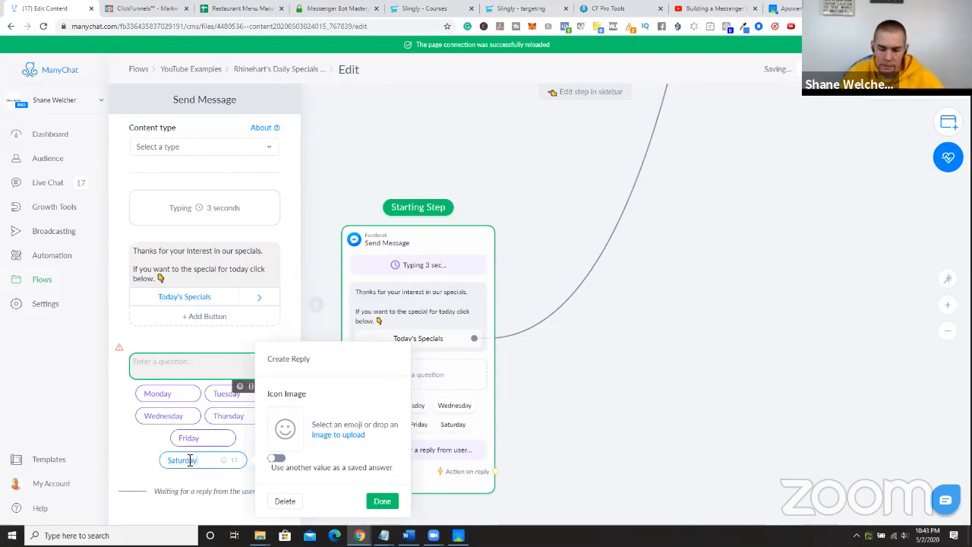
{"action": "left_click", "coordinate": [382, 500]}
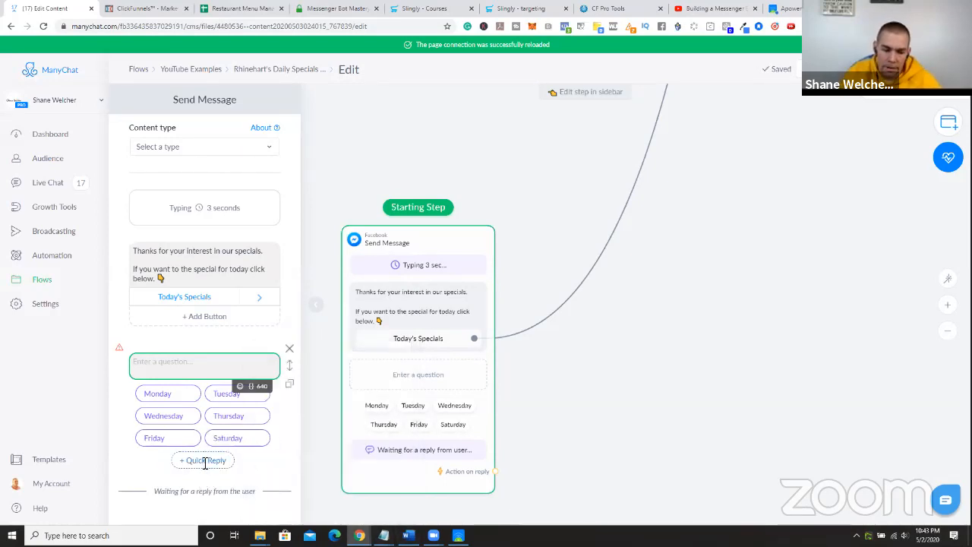
{"action": "left_click", "coordinate": [203, 460]}
{"action": "type", "text": "Sunday"}
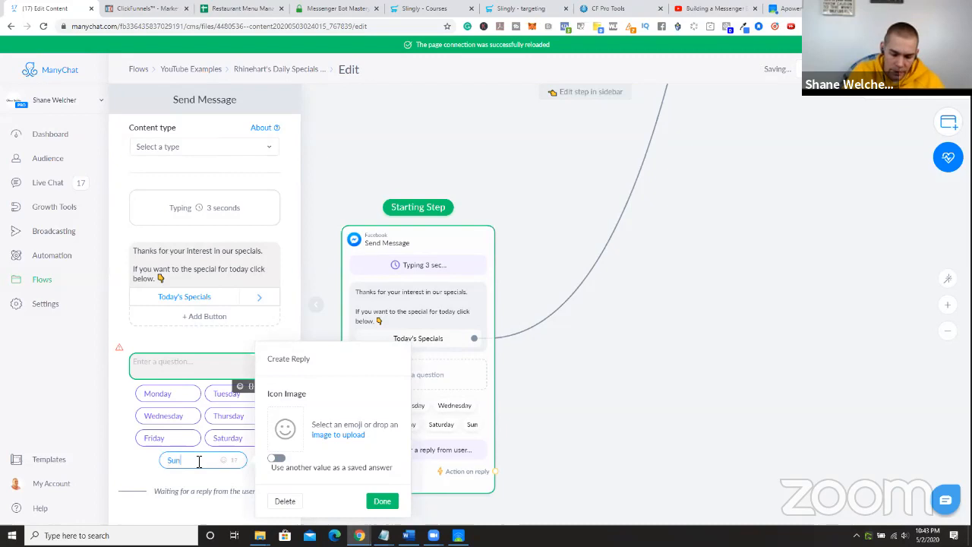
{"action": "left_click", "coordinate": [382, 500]}
- Write the question as "We have specials all week long, what day of the week would you like to see our daily specials?"
{"action": "left_click", "coordinate": [216, 362]}
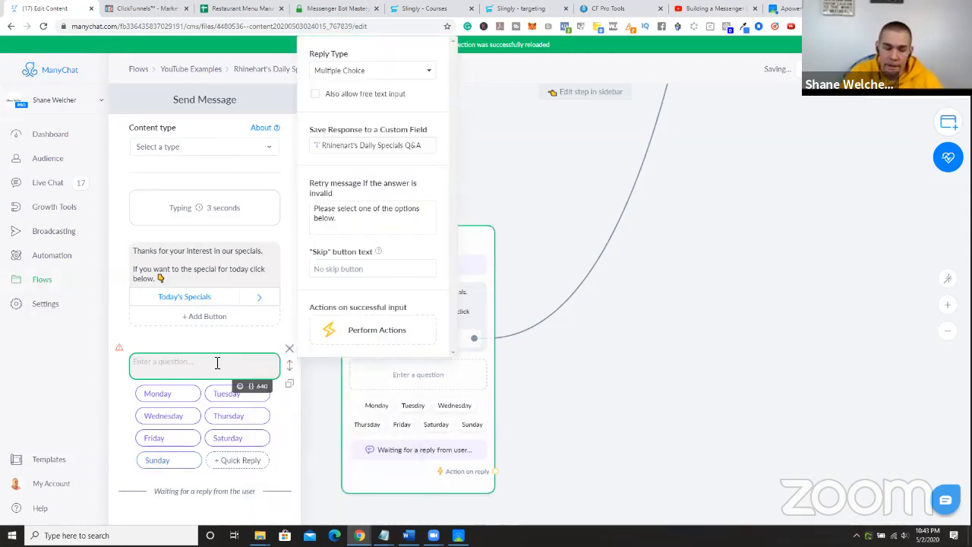
{"action": "type", "text": "We have"}
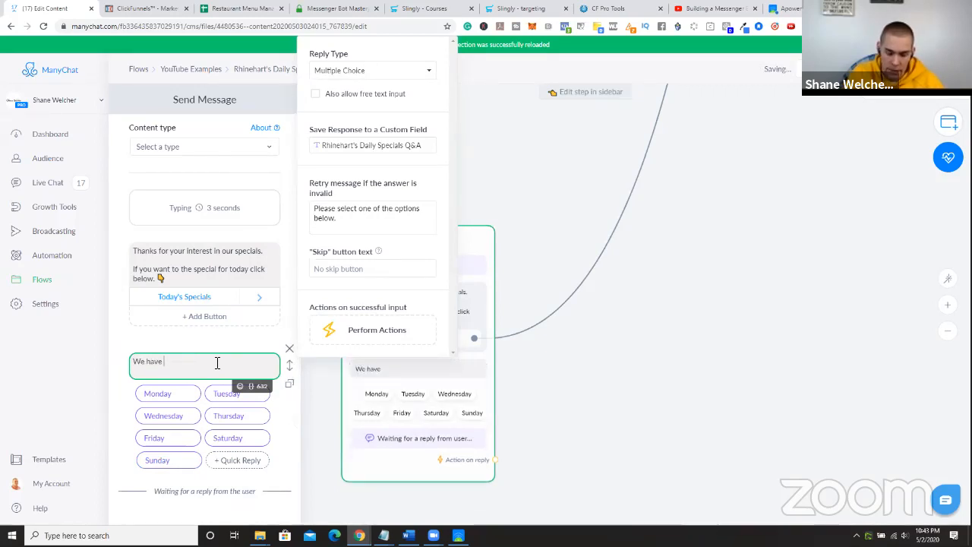
{"action": "type", "text": " specia"}
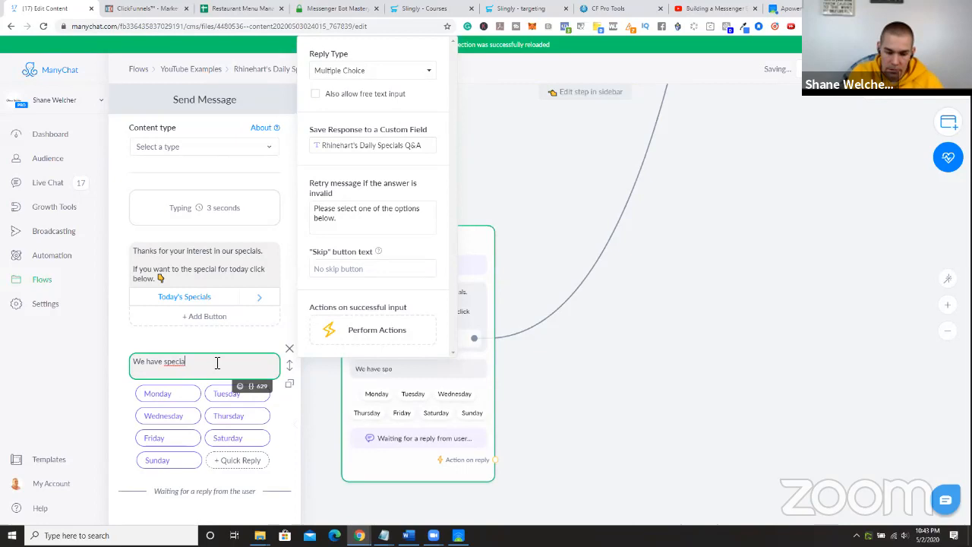
{"action": "type", "text": "ls a"}
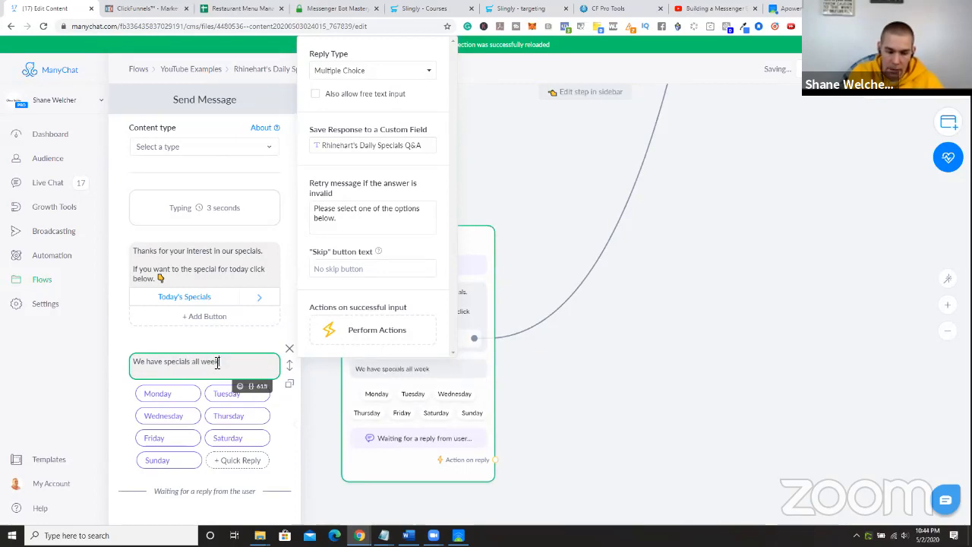
{"action": "type", "text": "ll week long"}
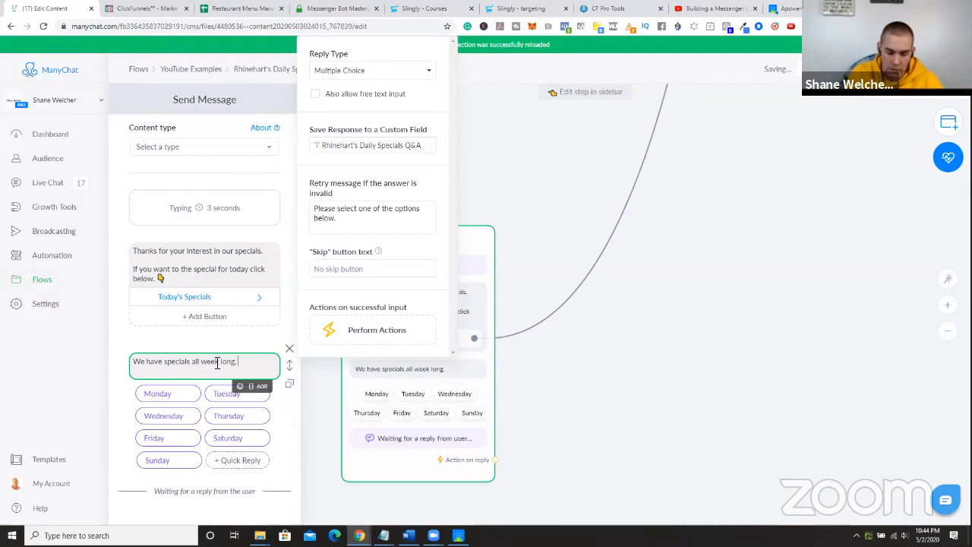
{"action": "type", "text": ", what "}
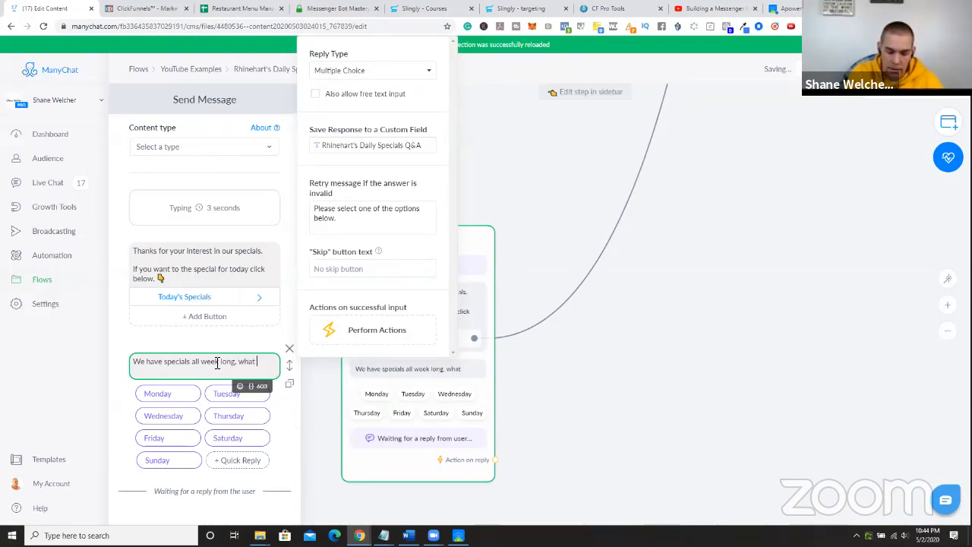
{"action": "type", "text": "day of the week would you"}
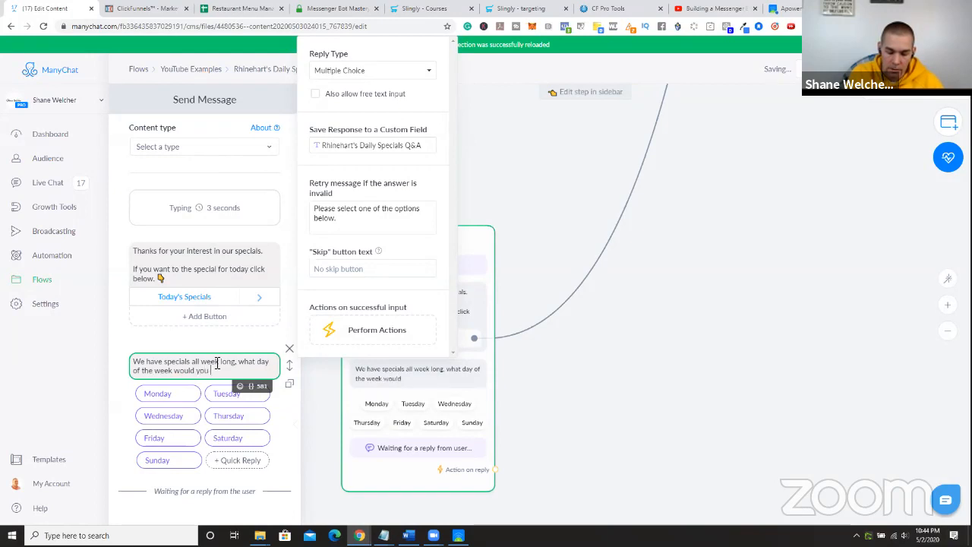
{"action": "type", "text": "like to s"}
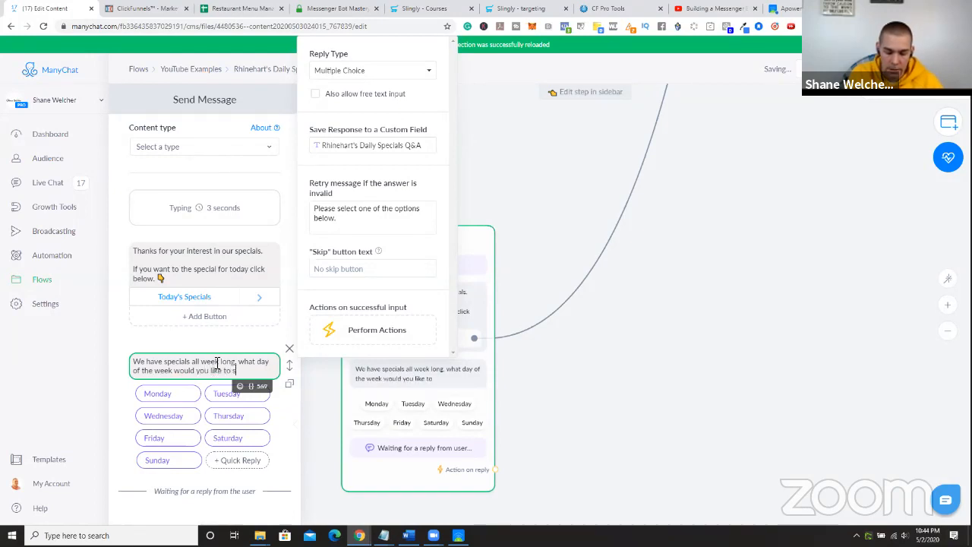
{"action": "type", "text": "ee our"}
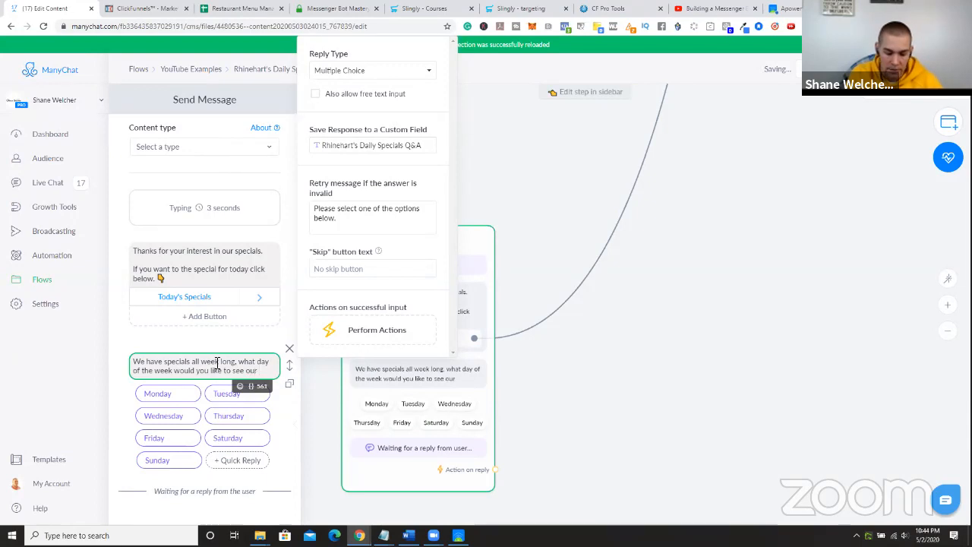
{"action": "key", "text": "BackSpace"}
{"action": "key", "text": "BackSpace"}
{"action": "key", "text": "BackSpace"}
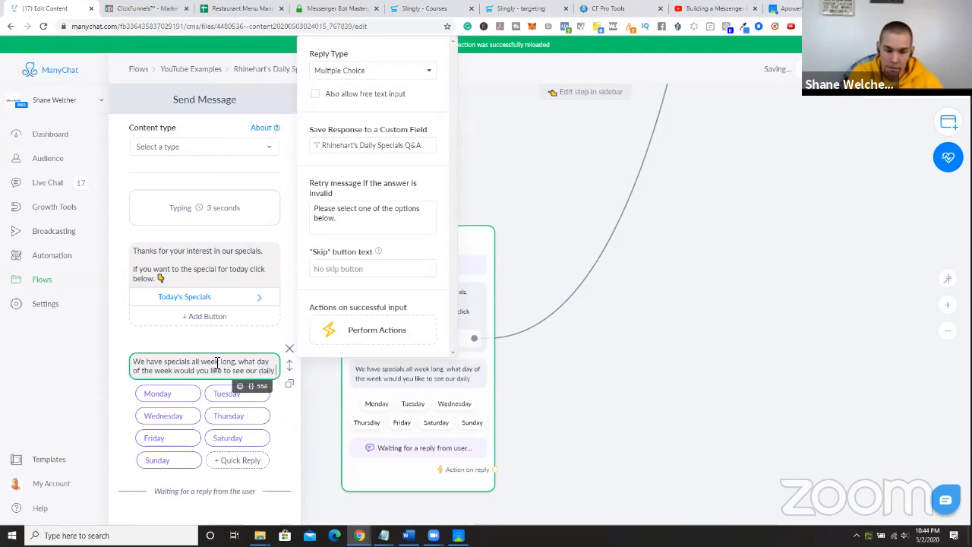
{"action": "type", "text": "specials?"}
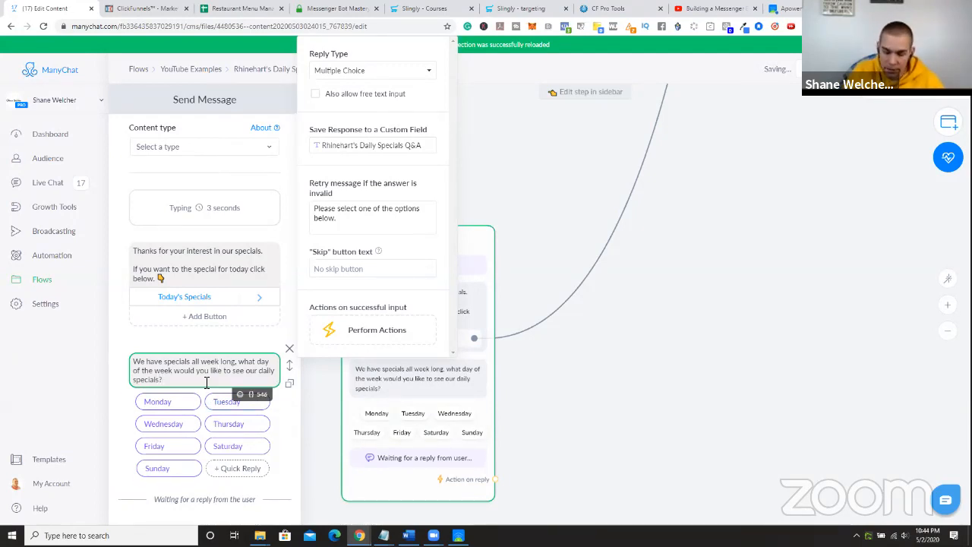
- Add a separate closing line "Select from below." with a pointing-down emoji to the question text
{"action": "key", "text": "Return"}
{"action": "key", "text": "Return"}
{"action": "type", "text": "Select from below."}
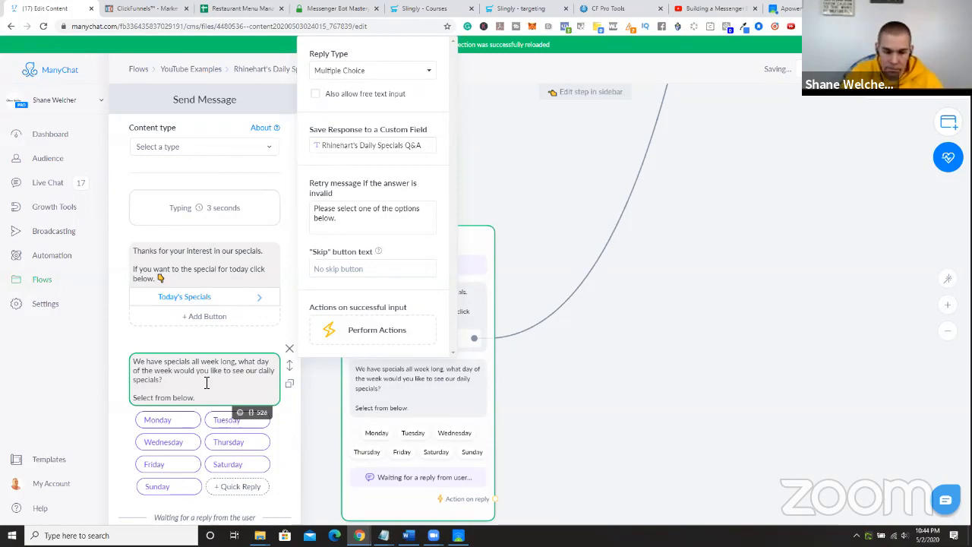
{"action": "left_click", "coordinate": [240, 412]}
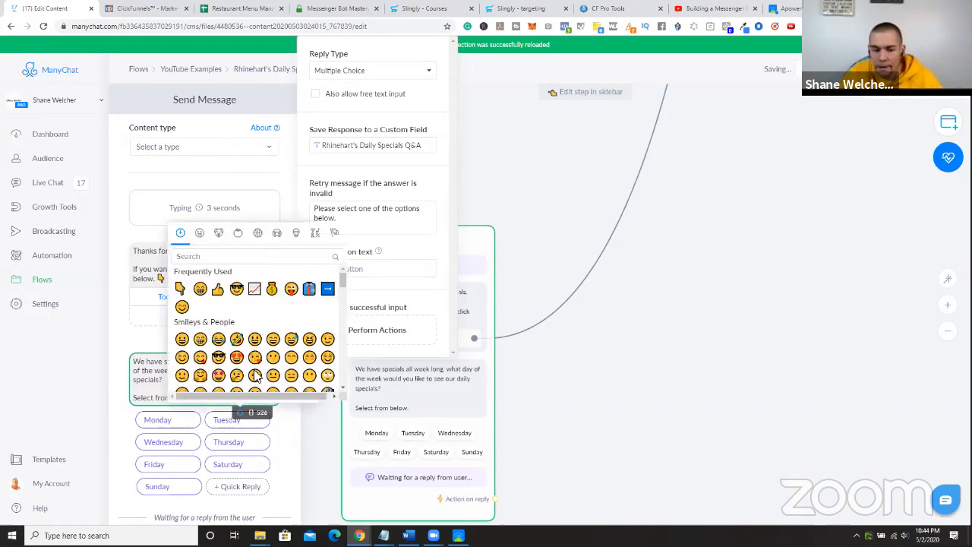
{"action": "left_click", "coordinate": [157, 352]}
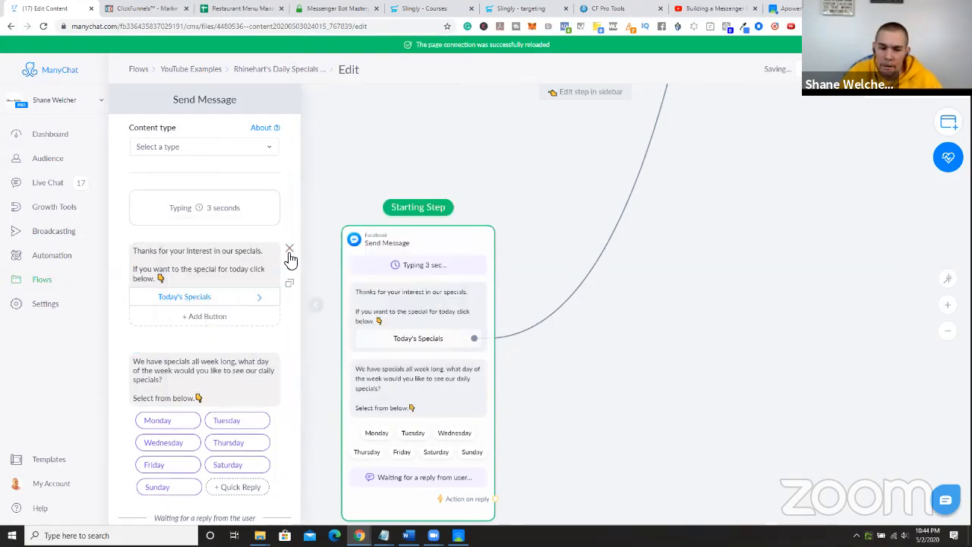
- Delete the "Thanks for your interest in our specials" text block with its "Today's Specials" button from the starting message
{"action": "left_click", "coordinate": [288, 251]}
{"action": "left_click", "coordinate": [566, 108]}
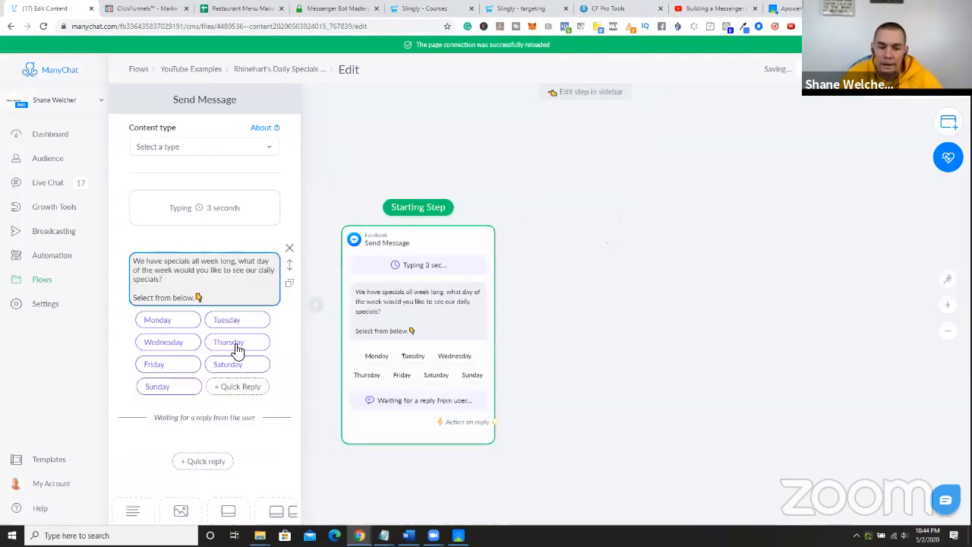
- Copy the name of the custom field that stores the question's response, "Rhinehart's Daily Specials Q&A"
{"action": "left_click", "coordinate": [243, 293]}
{"action": "left_click_drag", "start_coordinate": [425, 144], "coordinate": [321, 146]}
{"action": "right_click", "coordinate": [340, 145]}
{"action": "left_click", "coordinate": [361, 190]}
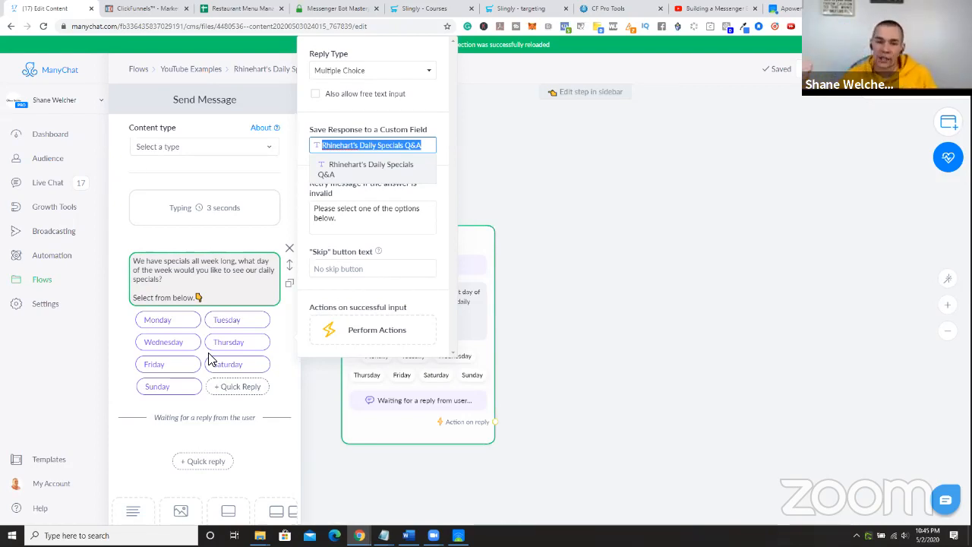
{"action": "left_click", "coordinate": [679, 237]}
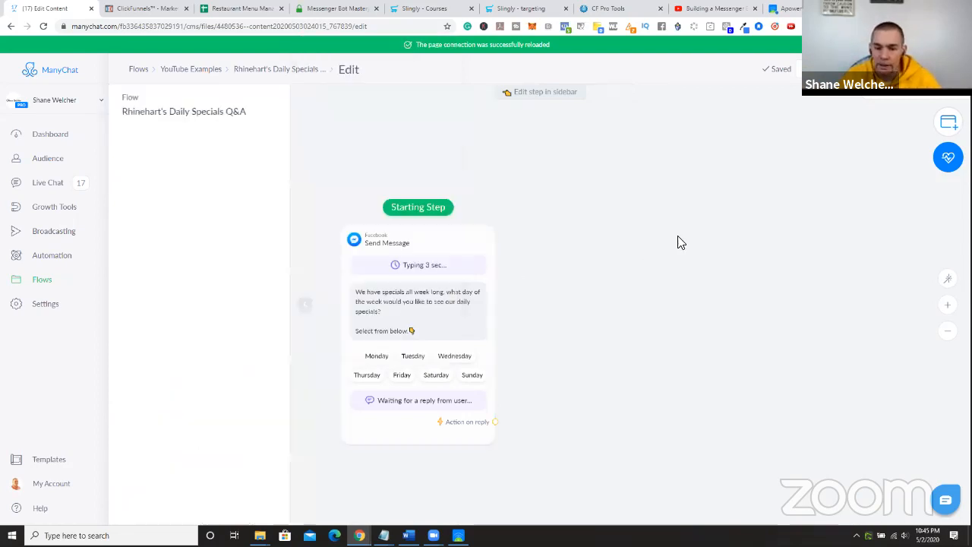
{"action": "scroll", "coordinate": [630, 250], "scroll_direction": "down", "scroll_amount": 3}
{"action": "scroll", "coordinate": [625, 233], "scroll_direction": "down", "scroll_amount": 2}
{"action": "left_click_drag", "start_coordinate": [613, 222], "coordinate": [540, 261]}
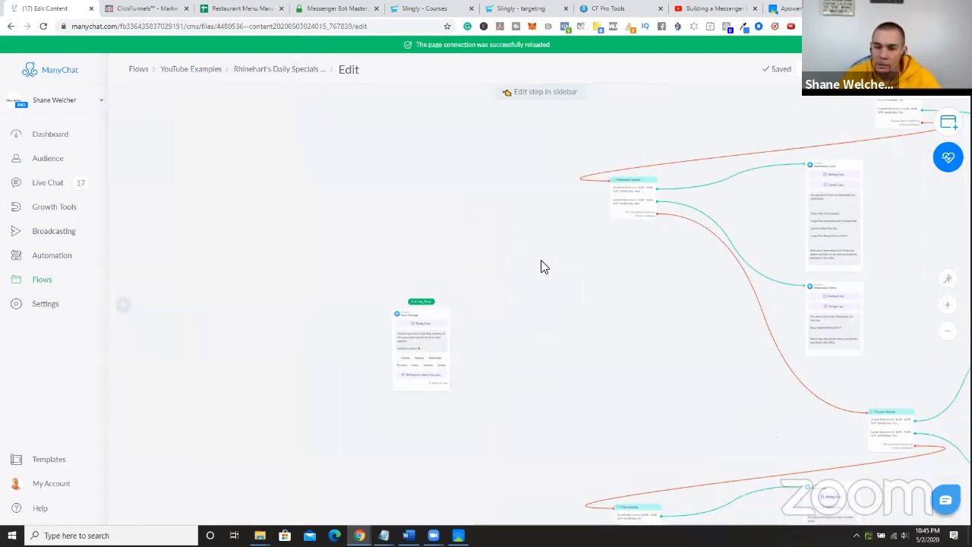
{"action": "scroll", "coordinate": [539, 262], "scroll_direction": "down", "scroll_amount": 5}
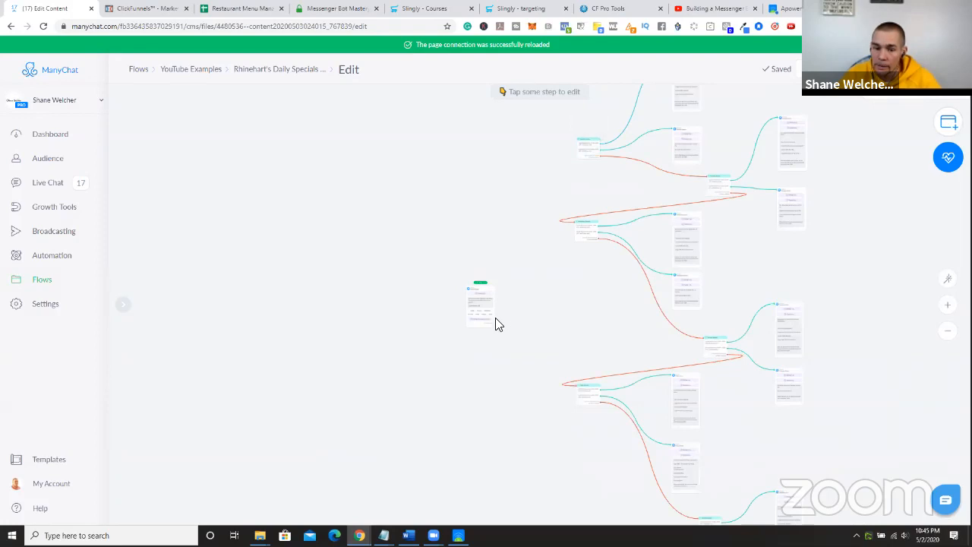
{"action": "scroll", "coordinate": [492, 311], "scroll_direction": "up", "scroll_amount": 3}
{"action": "scroll", "coordinate": [503, 263], "scroll_direction": "up", "scroll_amount": 2}
{"action": "scroll", "coordinate": [516, 263], "scroll_direction": "down", "scroll_amount": 4}
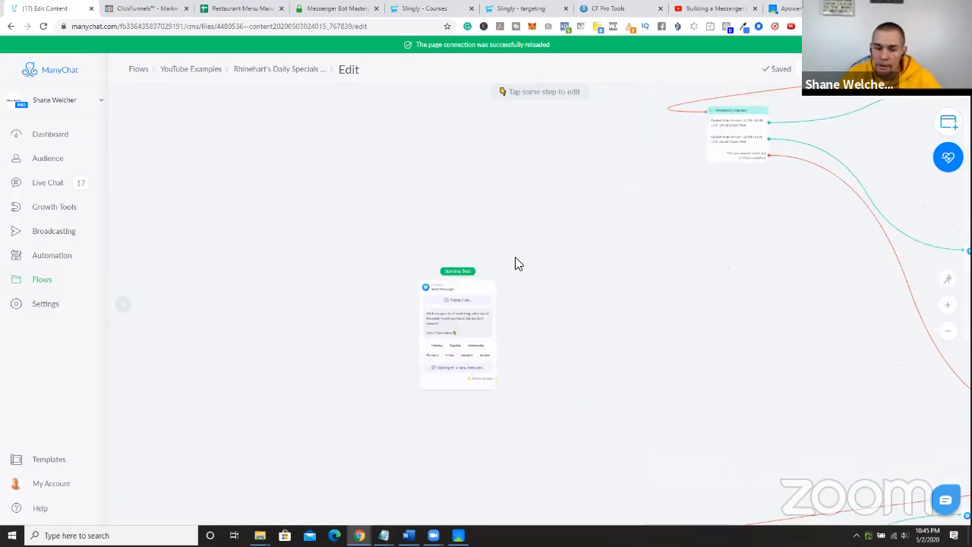
{"action": "left_click_drag", "start_coordinate": [461, 213], "coordinate": [344, 304]}
{"action": "left_click", "coordinate": [382, 408]}
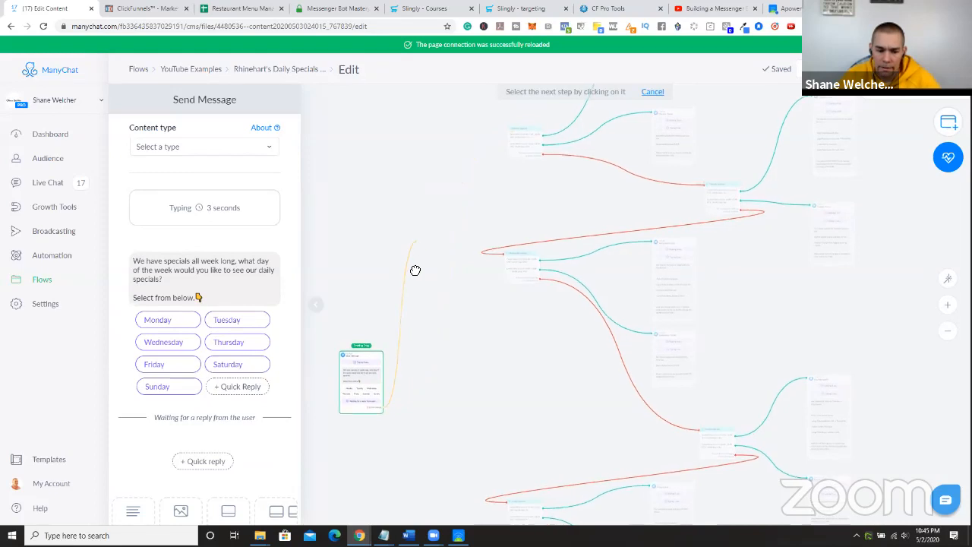
{"action": "scroll", "coordinate": [401, 330], "scroll_direction": "down", "scroll_amount": 1}
- Move the starting message step up, level with the Monday Specials condition on the canvas
{"action": "left_click_drag", "start_coordinate": [412, 359], "coordinate": [426, 213]}
{"action": "scroll", "coordinate": [455, 190], "scroll_direction": "up", "scroll_amount": 5}
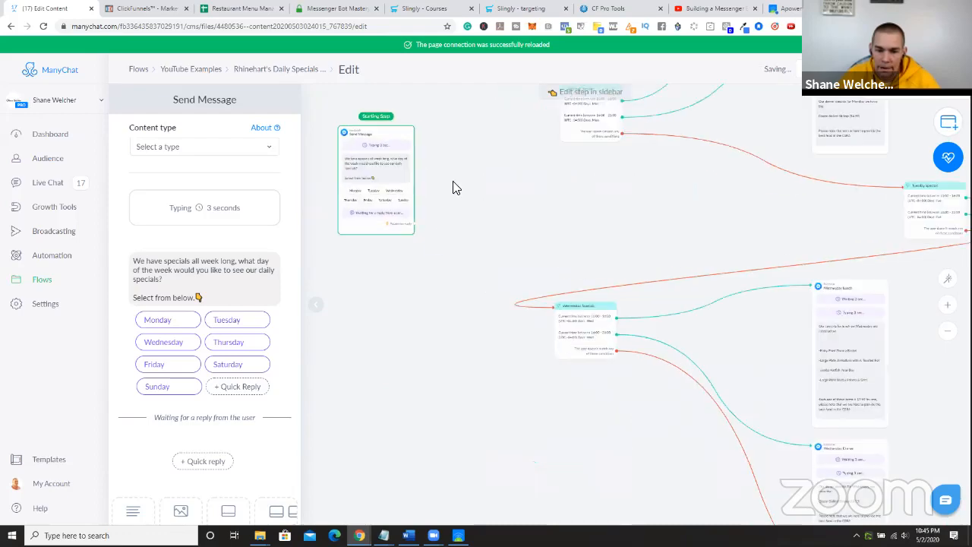
{"action": "scroll", "coordinate": [458, 315], "scroll_direction": "up", "scroll_amount": 2}
{"action": "left_click_drag", "start_coordinate": [459, 315], "coordinate": [573, 321]}
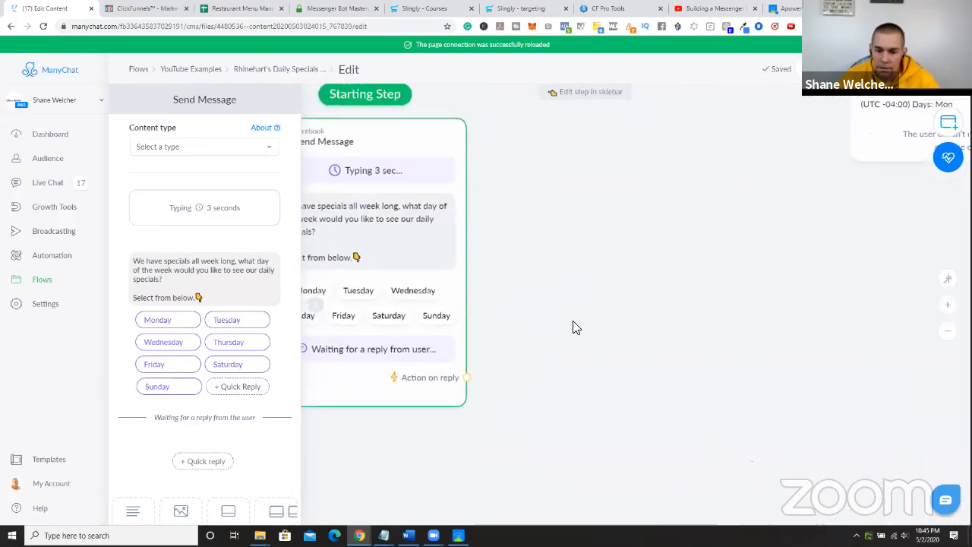
- Try to connect the starting message's "Action on reply" output to the Monday Specials condition
{"action": "scroll", "coordinate": [574, 322], "scroll_direction": "down", "scroll_amount": 2}
{"action": "left_click_drag", "start_coordinate": [503, 359], "coordinate": [760, 137]}
{"action": "left_click_drag", "start_coordinate": [503, 358], "coordinate": [566, 323]}
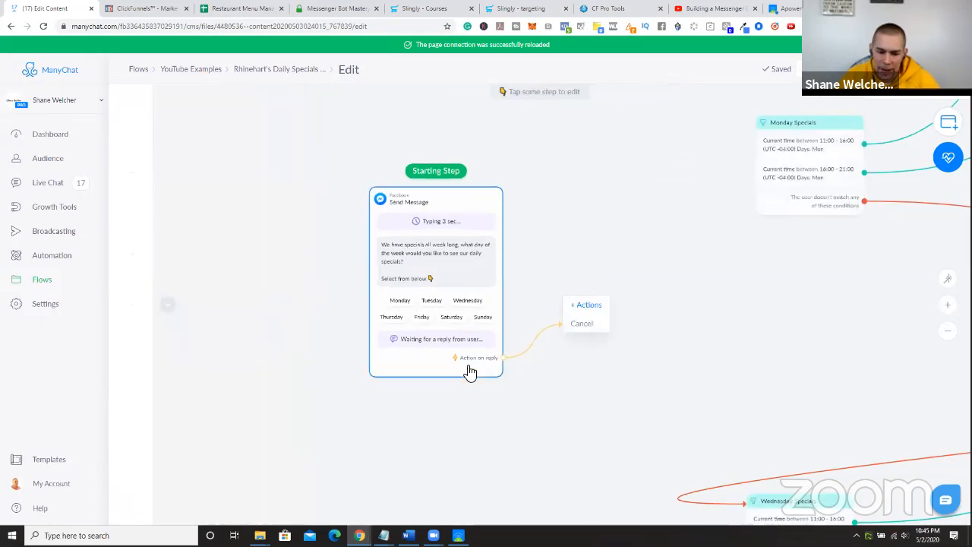
{"action": "left_click", "coordinate": [421, 372]}
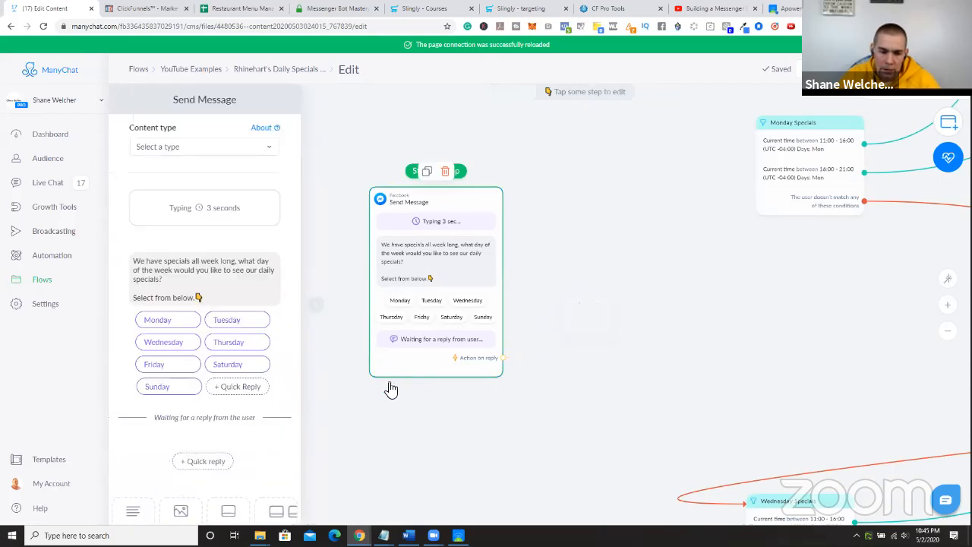
- Enable "Continue to another step" for the starting message and link its Next Step output to the Monday Specials condition
{"action": "scroll", "coordinate": [215, 444], "scroll_direction": "down", "scroll_amount": 2}
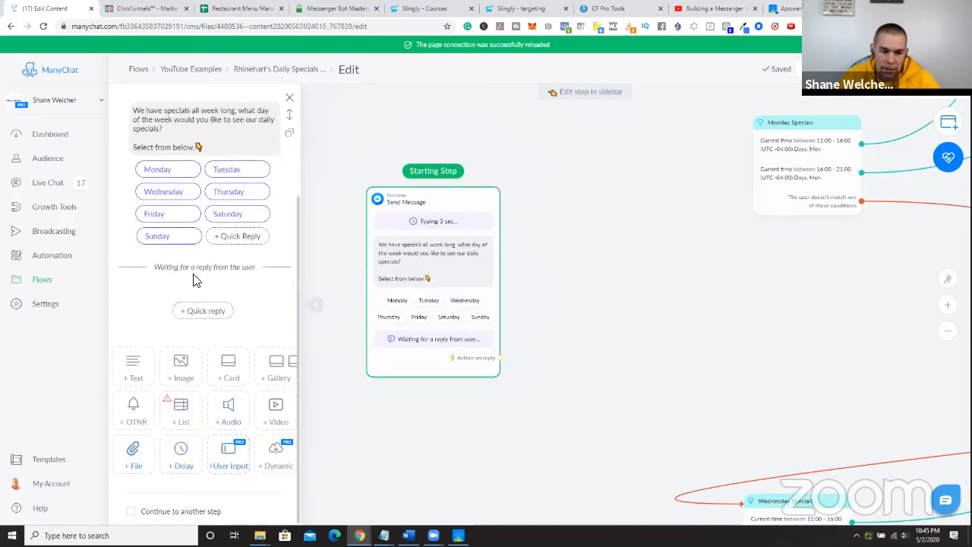
{"action": "left_click", "coordinate": [131, 511]}
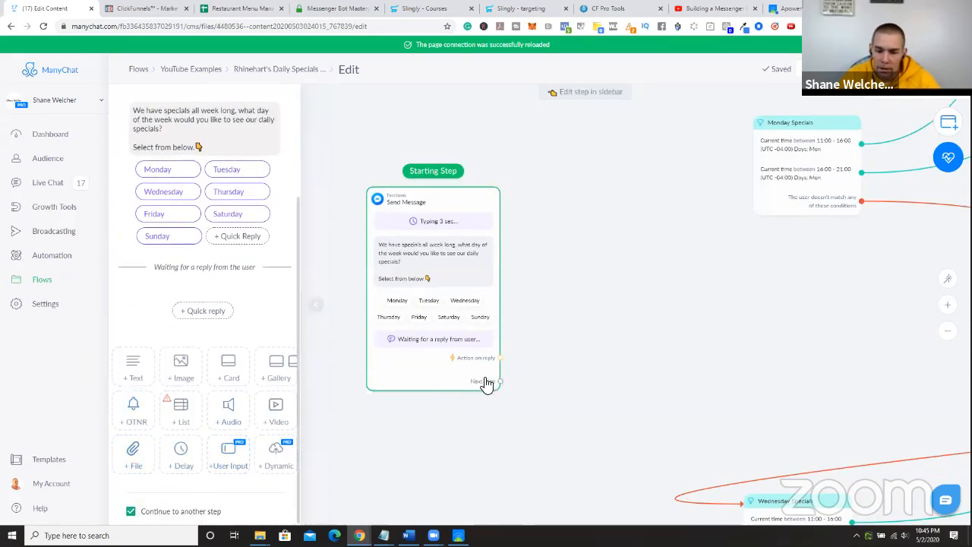
{"action": "left_click_drag", "start_coordinate": [499, 381], "coordinate": [711, 168]}
{"action": "left_click", "coordinate": [756, 129]}
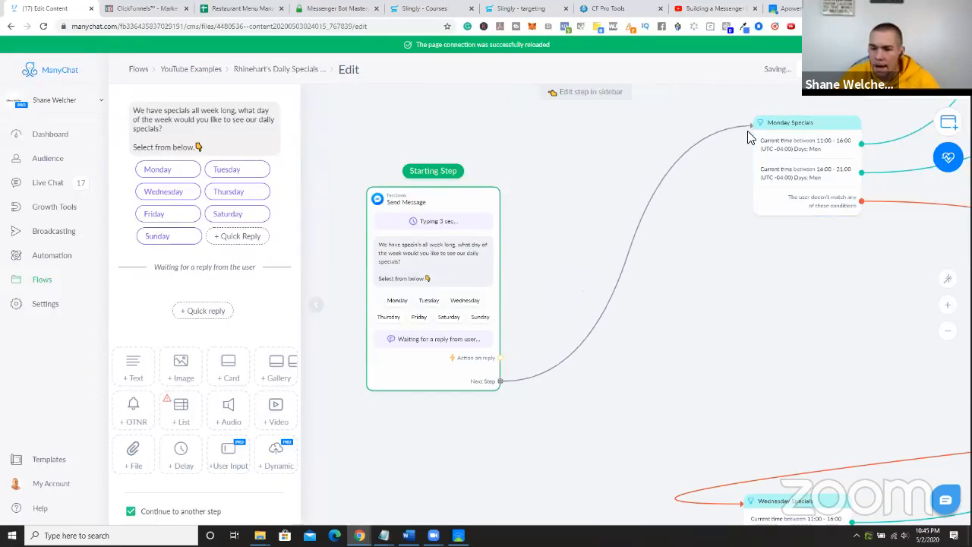
- Reposition the starting message step lower on the canvas, beside the vertical middle of the chain of weekday conditions
{"action": "scroll", "coordinate": [343, 380], "scroll_direction": "down", "scroll_amount": 3}
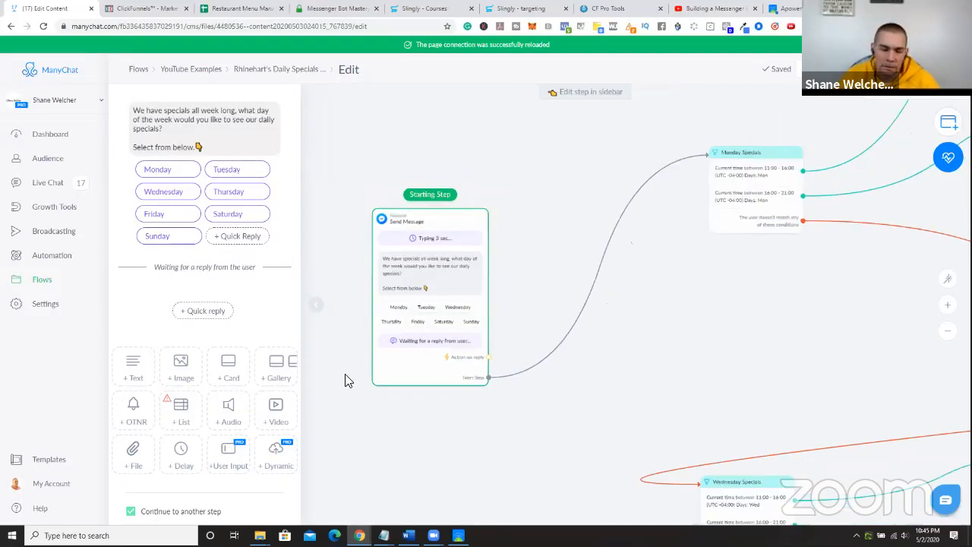
{"action": "left_click", "coordinate": [314, 305]}
{"action": "scroll", "coordinate": [335, 372], "scroll_direction": "down", "scroll_amount": 5}
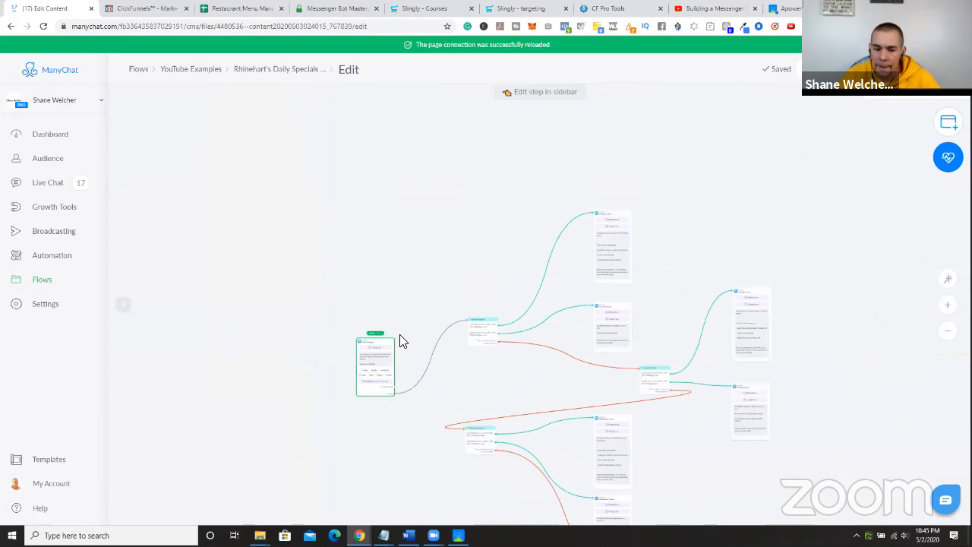
{"action": "left_click_drag", "start_coordinate": [417, 257], "coordinate": [350, 404]}
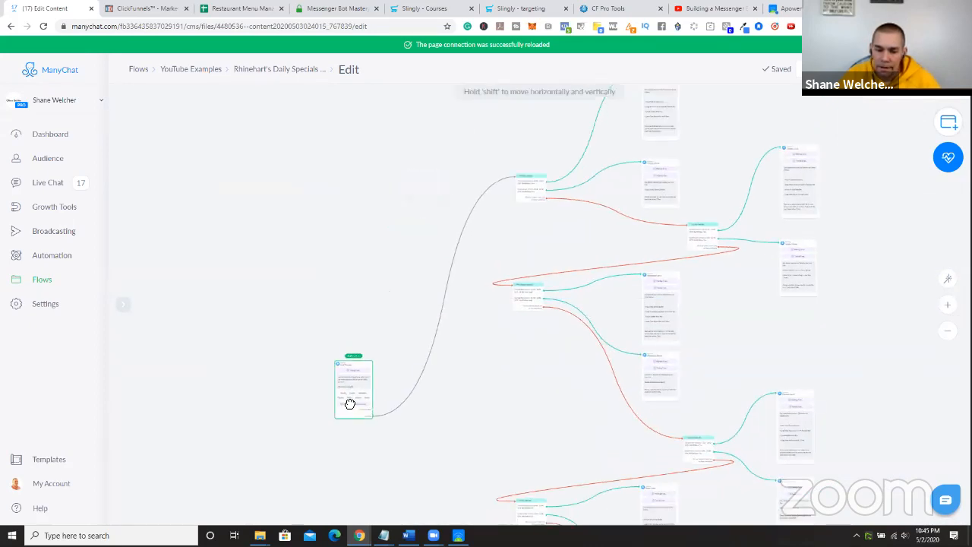
{"action": "scroll", "coordinate": [339, 356], "scroll_direction": "down", "scroll_amount": 3}
{"action": "scroll", "coordinate": [339, 356], "scroll_direction": "up", "scroll_amount": 1}
{"action": "left_click_drag", "start_coordinate": [339, 356], "coordinate": [352, 212]}
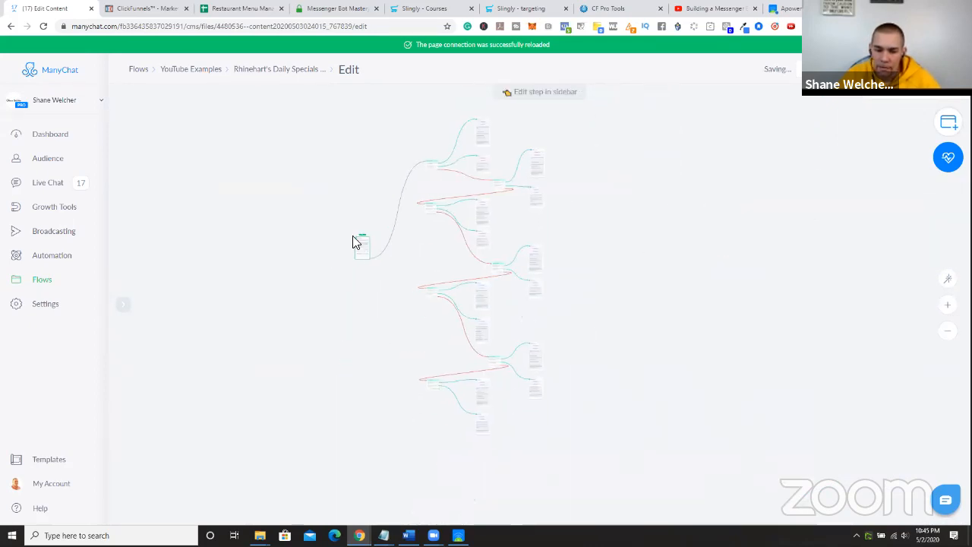
{"action": "left_click_drag", "start_coordinate": [362, 259], "coordinate": [349, 280]}
- Remove the second branch, current time between 16:00 and 21:00, from the Monday Specials condition
{"action": "scroll", "coordinate": [379, 189], "scroll_direction": "up", "scroll_amount": 3}
{"action": "scroll", "coordinate": [327, 228], "scroll_direction": "up", "scroll_amount": 5}
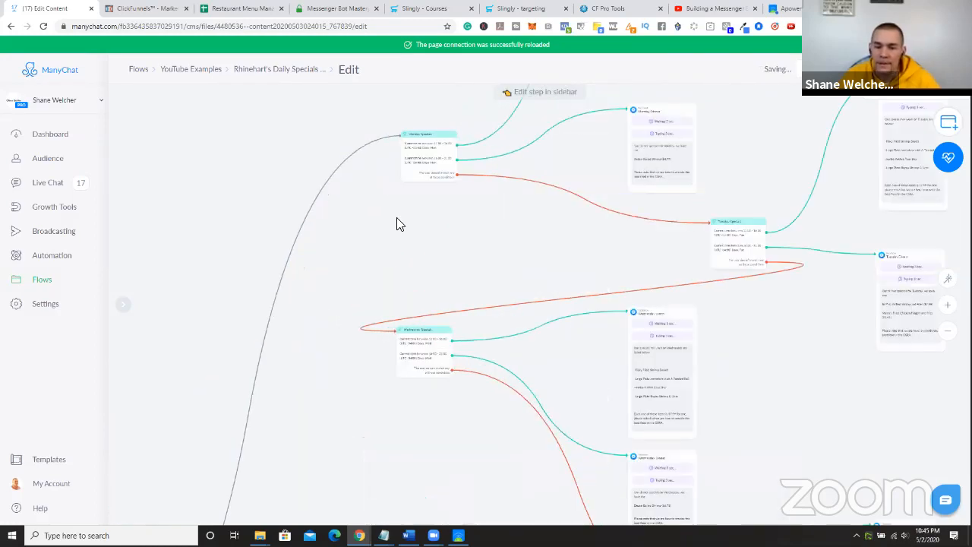
{"action": "scroll", "coordinate": [369, 277], "scroll_direction": "up", "scroll_amount": 2}
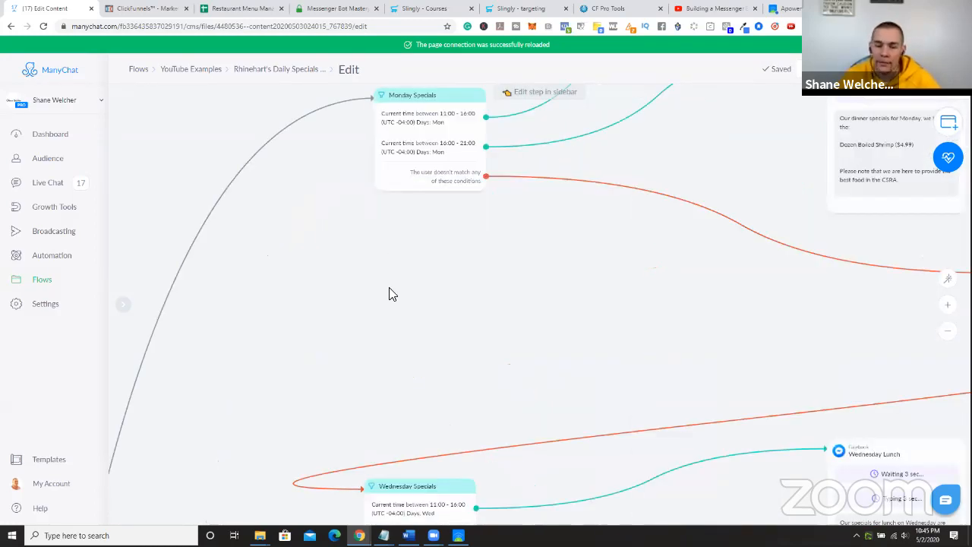
{"action": "scroll", "coordinate": [391, 293], "scroll_direction": "up", "scroll_amount": 3}
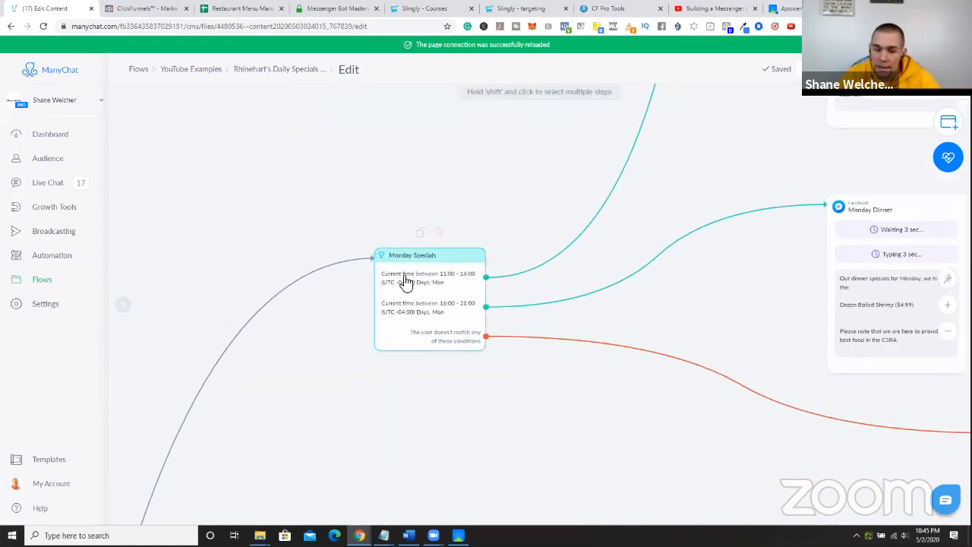
{"action": "left_click", "coordinate": [391, 284]}
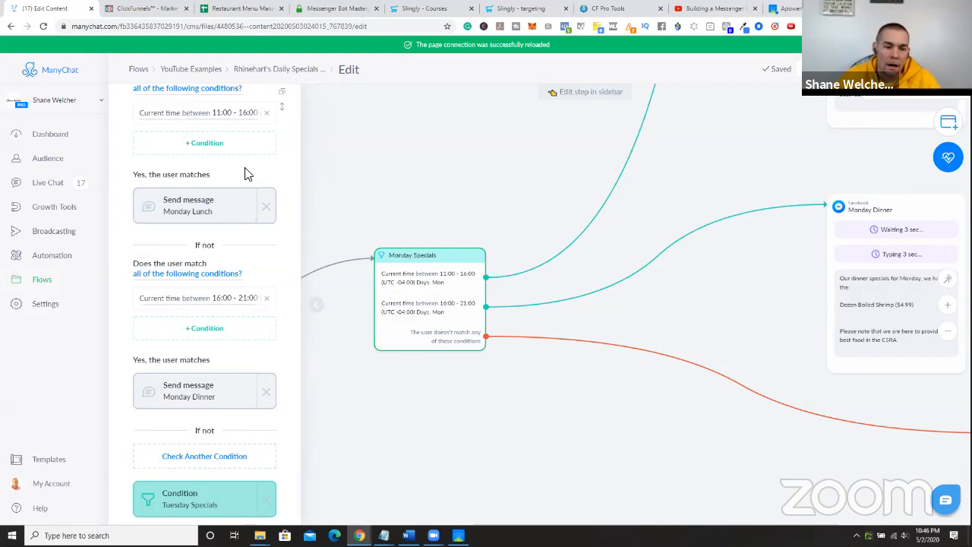
{"action": "scroll", "coordinate": [244, 151], "scroll_direction": "up", "scroll_amount": 1}
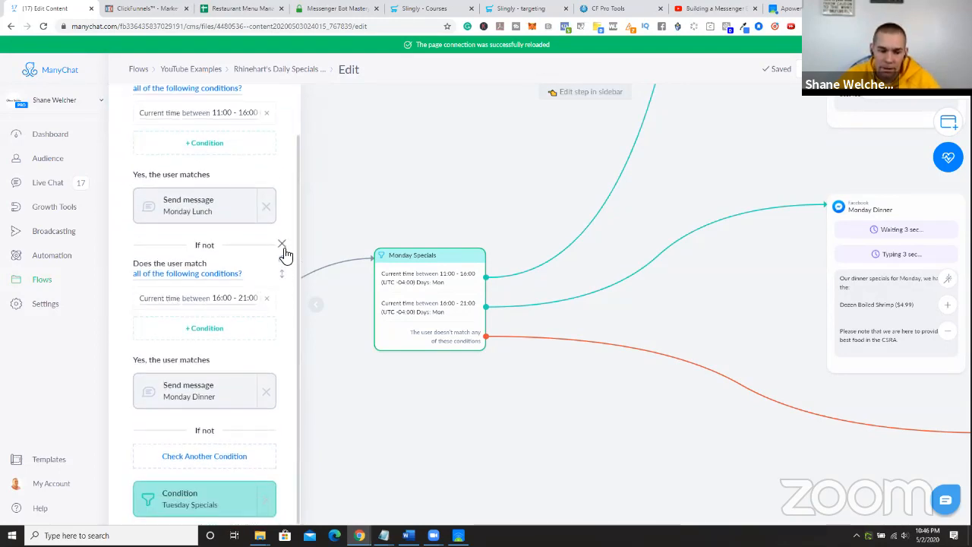
{"action": "left_click", "coordinate": [282, 252]}
- Replace the 11:00–16:00 time check in Monday Specials with the condition "Rhinehart's Daily Specials Q&A is Monday"
{"action": "left_click", "coordinate": [238, 171]}
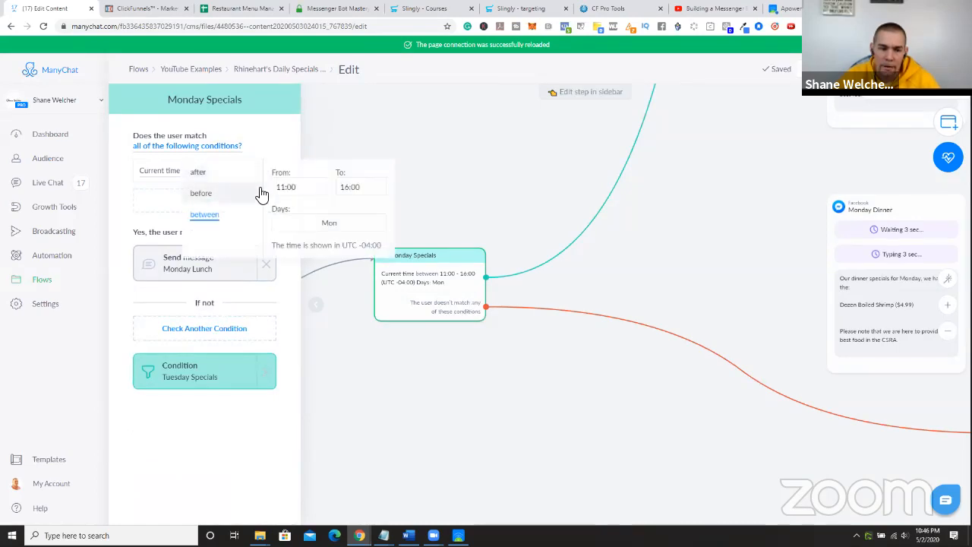
{"action": "left_click", "coordinate": [201, 157]}
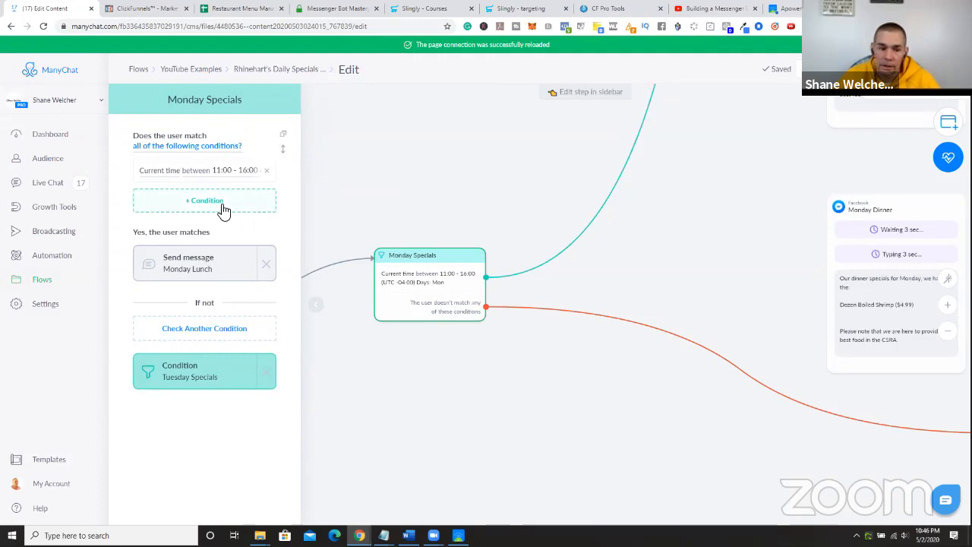
{"action": "left_click", "coordinate": [267, 171]}
{"action": "left_click", "coordinate": [225, 173]}
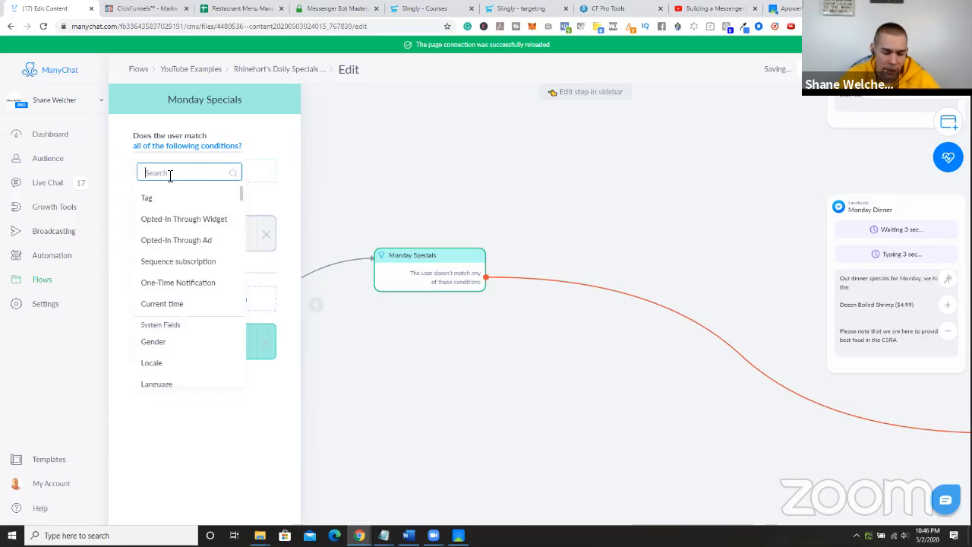
{"action": "type", "text": "Rhinehart's Daily Specials"}
{"action": "left_click", "coordinate": [195, 204]}
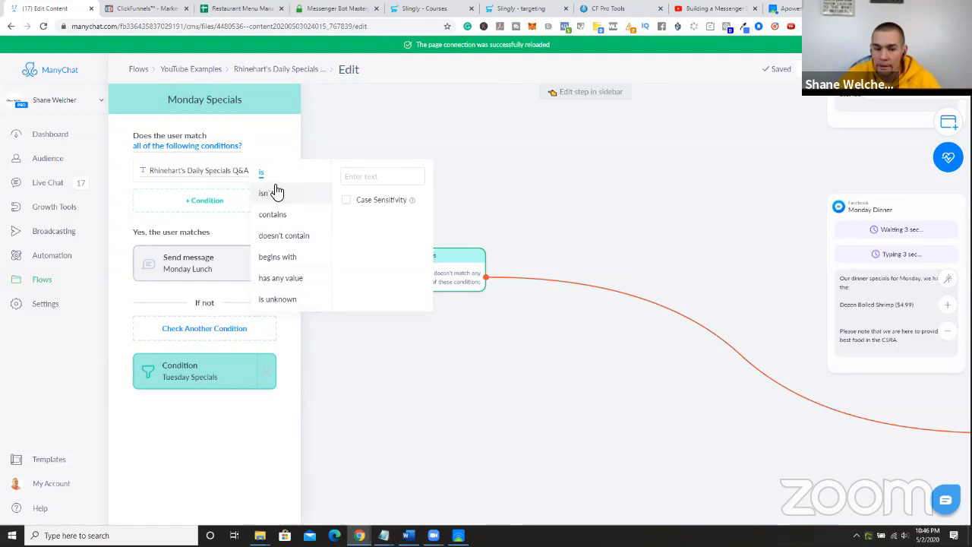
{"action": "left_click", "coordinate": [364, 176]}
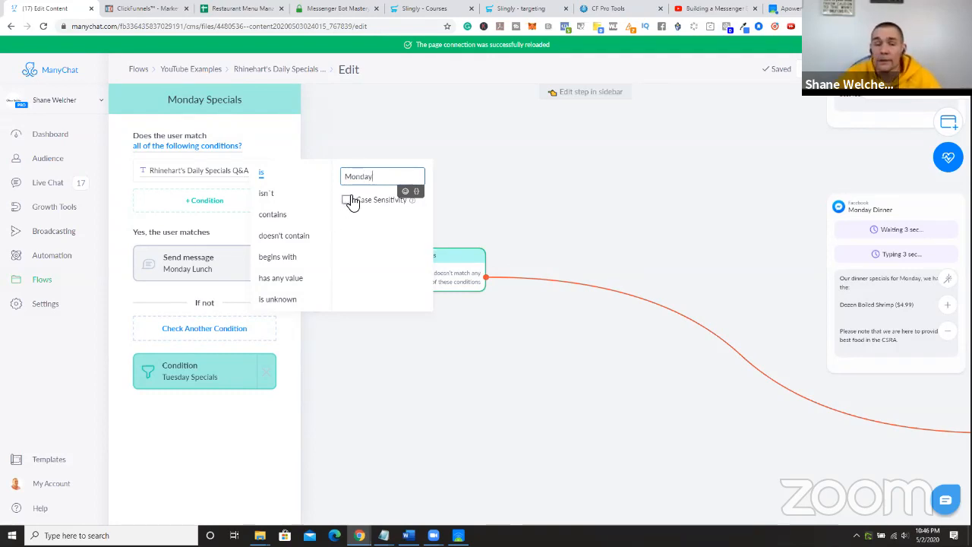
{"action": "left_click", "coordinate": [483, 206]}
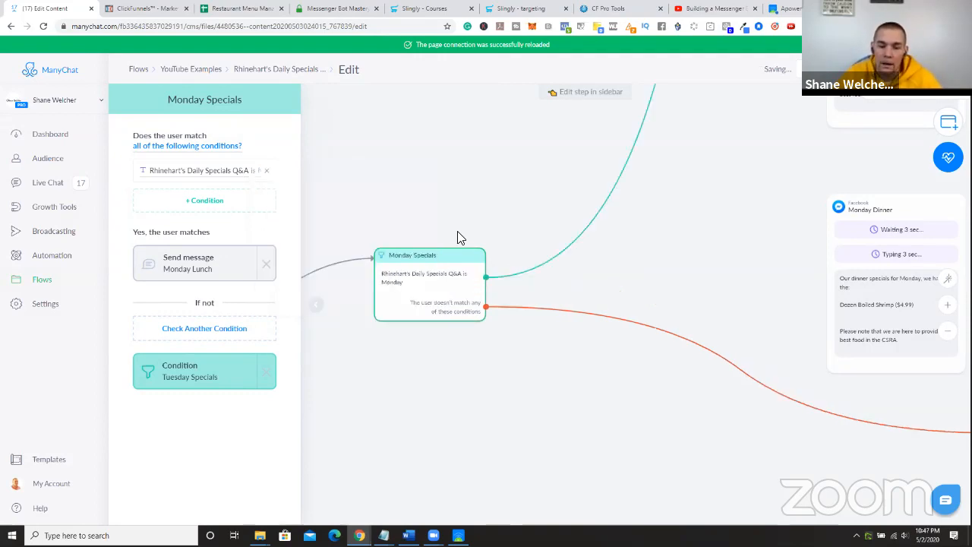
- Add the price "($7.99)" after Flaky Fried Shrimp Basket in the Monday Lunch message text
{"action": "scroll", "coordinate": [520, 178], "scroll_direction": "down", "scroll_amount": 4}
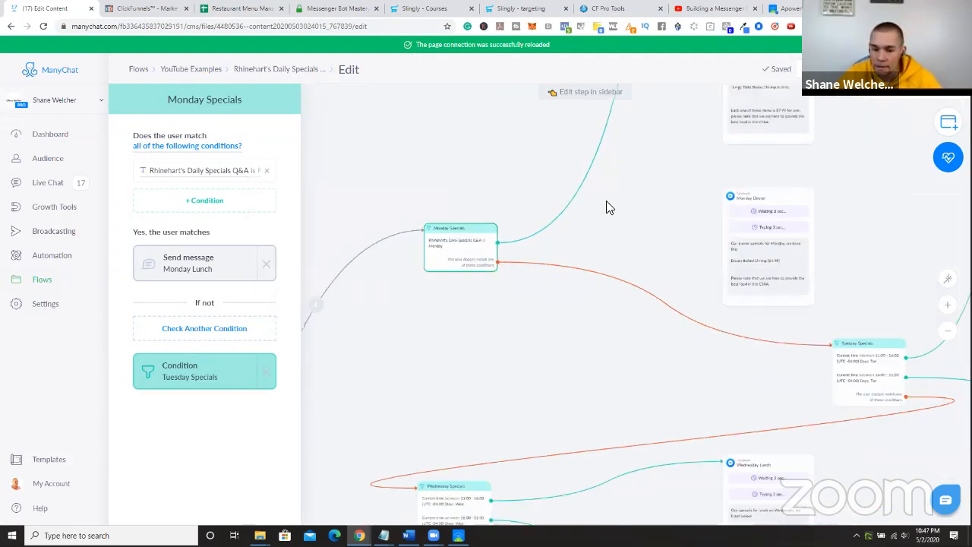
{"action": "left_click_drag", "start_coordinate": [549, 223], "coordinate": [438, 317]}
{"action": "scroll", "coordinate": [546, 212], "scroll_direction": "up", "scroll_amount": 5}
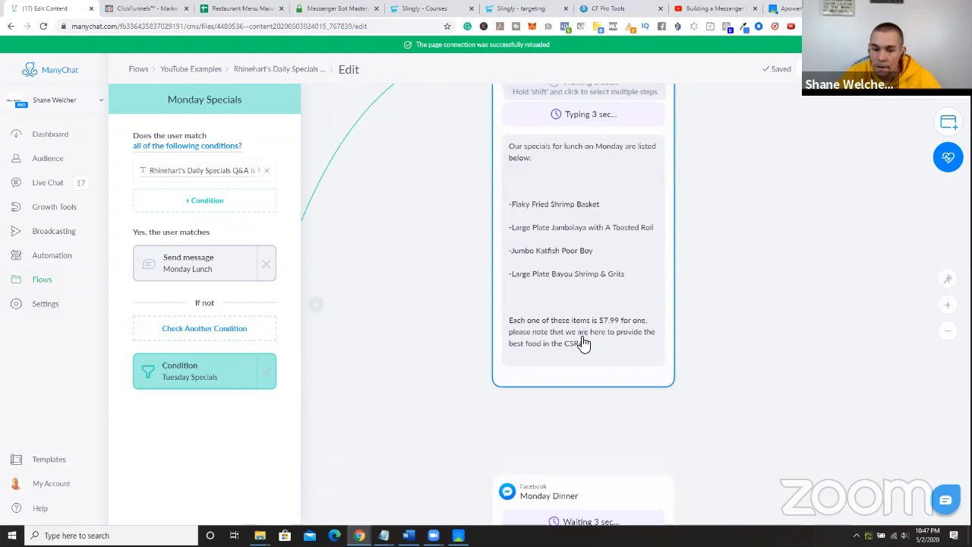
{"action": "left_click", "coordinate": [579, 344]}
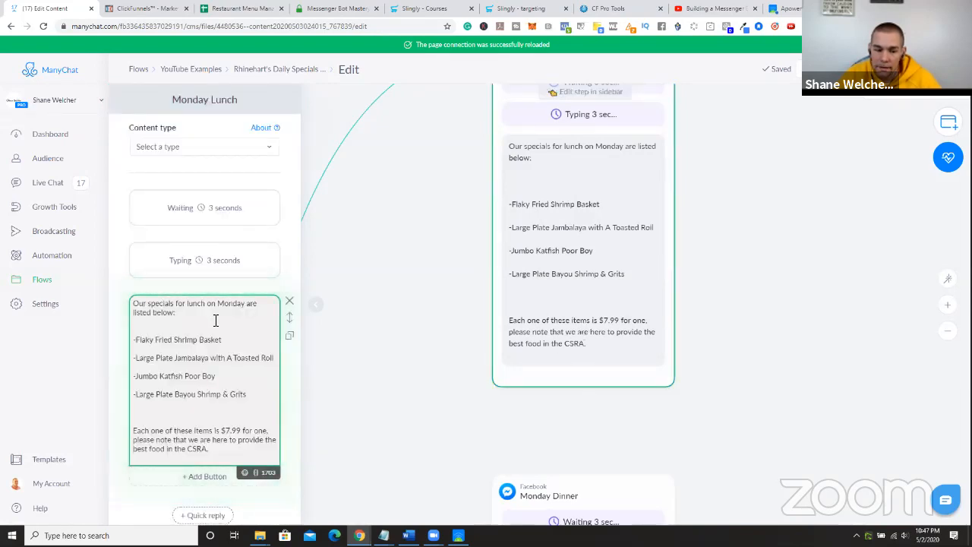
{"action": "left_click_drag", "start_coordinate": [242, 431], "coordinate": [225, 434]}
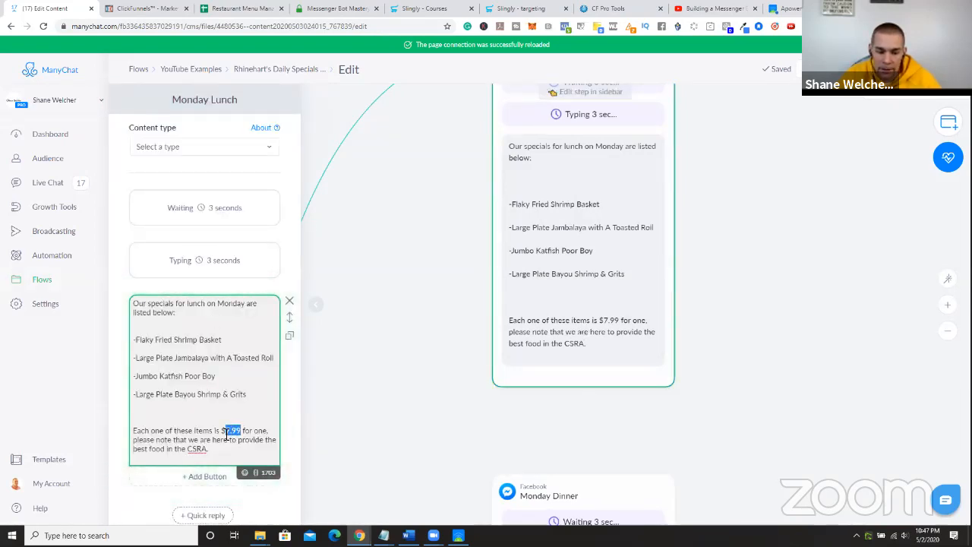
{"action": "left_click", "coordinate": [245, 339]}
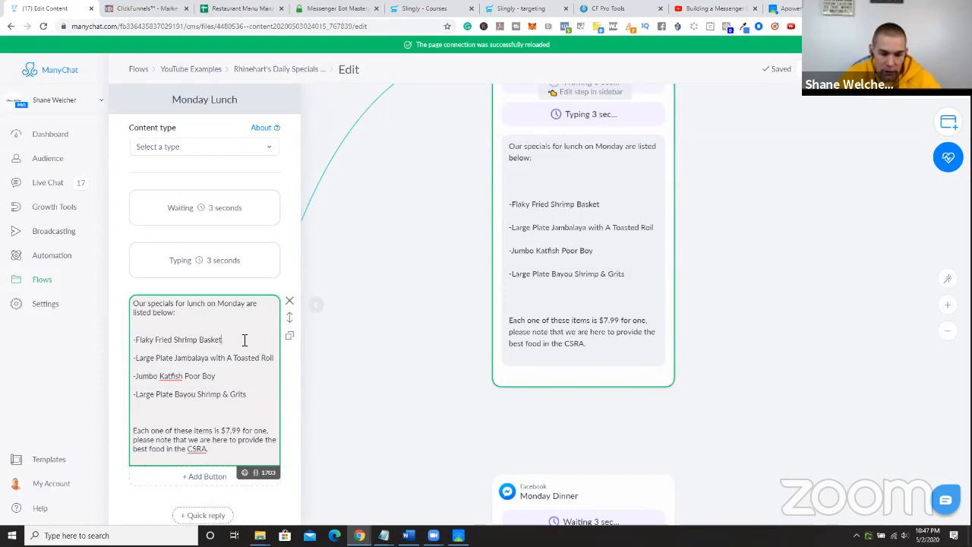
{"action": "type", "text": "($7.99"}
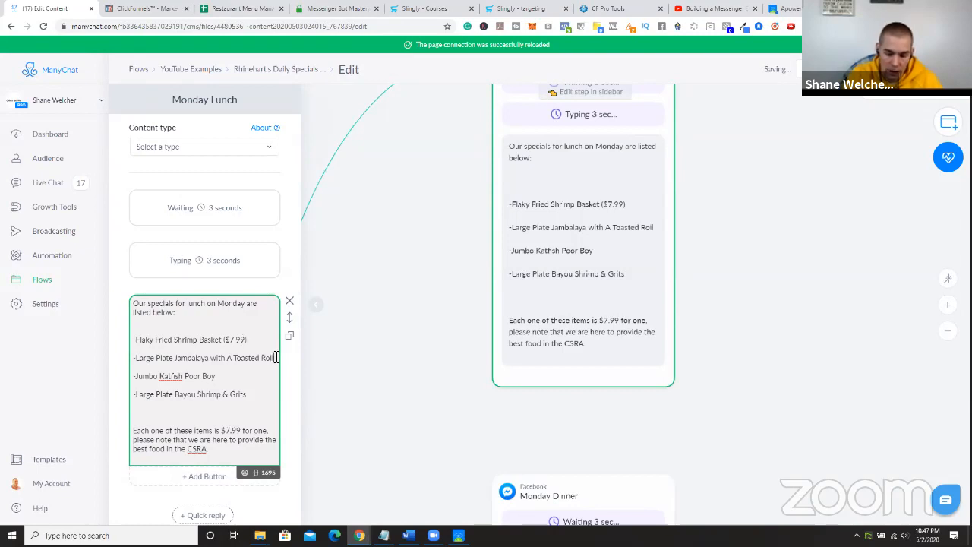
- Add the $7.99 price in parentheses after the jambalaya, Katfish poor boy and shrimp & grits items in the Monday Lunch message
{"action": "key", "text": "ctrl+9"}
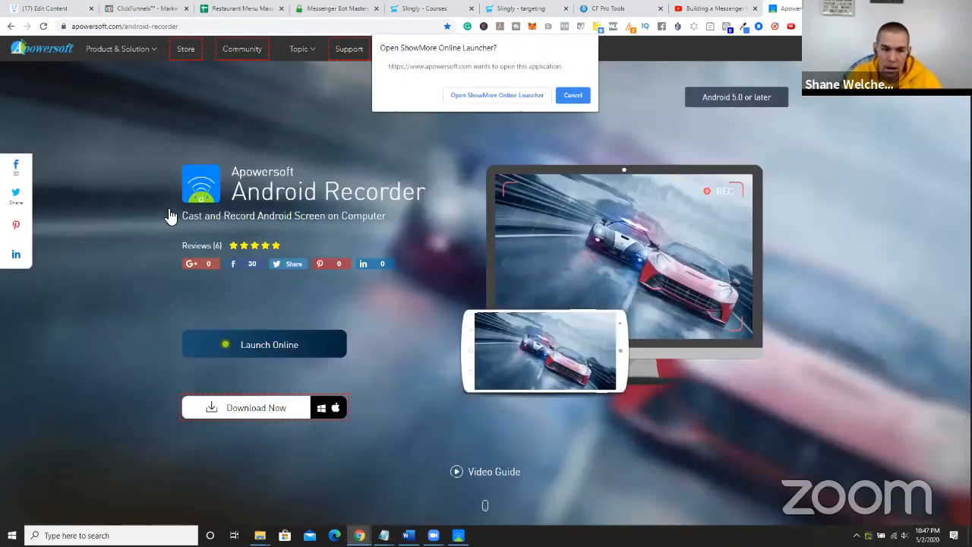
{"action": "left_click", "coordinate": [53, 9]}
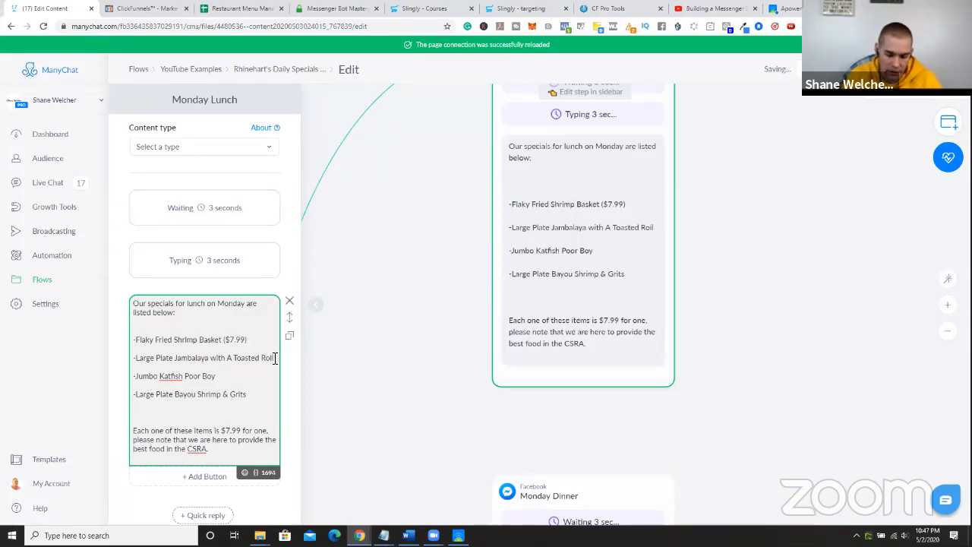
{"action": "type", "text": "($7.99"}
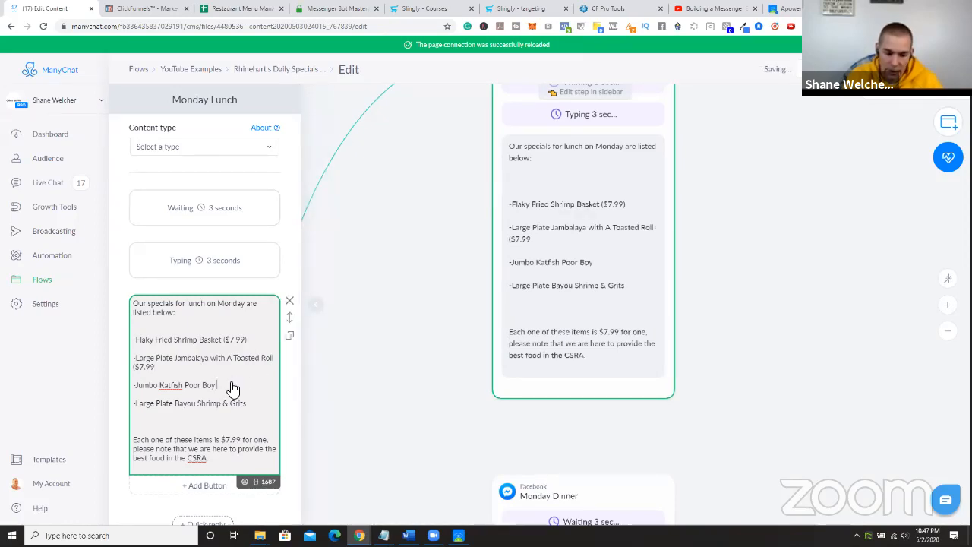
{"action": "key", "text": "ctrl+9"}
{"action": "left_click", "coordinate": [42, 9]}
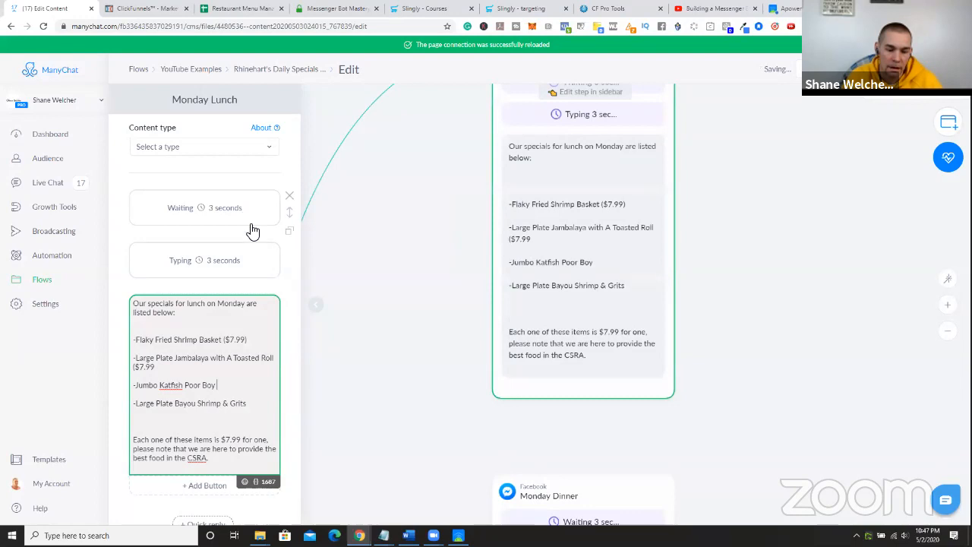
{"action": "type", "text": "($7.99"}
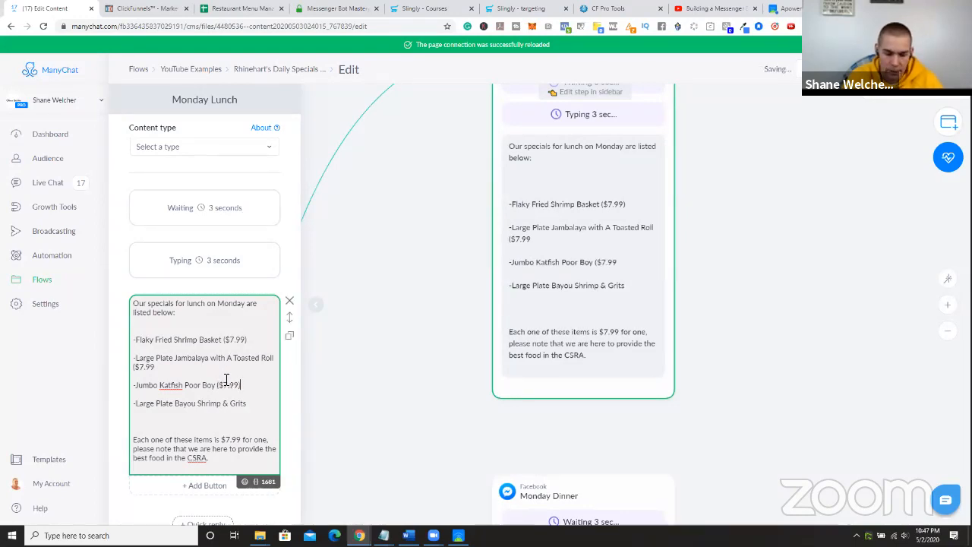
{"action": "left_click", "coordinate": [255, 402]}
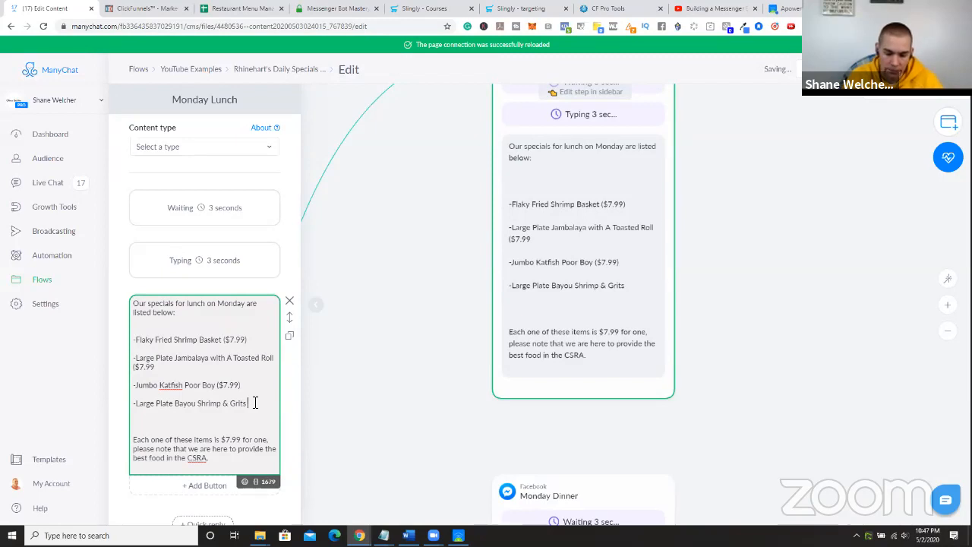
{"action": "type", "text": ")"}
- Delete the closing paragraph about each item's price from the Monday Lunch message and tidy the blank lines around the item list
{"action": "left_click_drag", "start_coordinate": [210, 457], "coordinate": [129, 438]}
{"action": "key", "text": "BackSpace"}
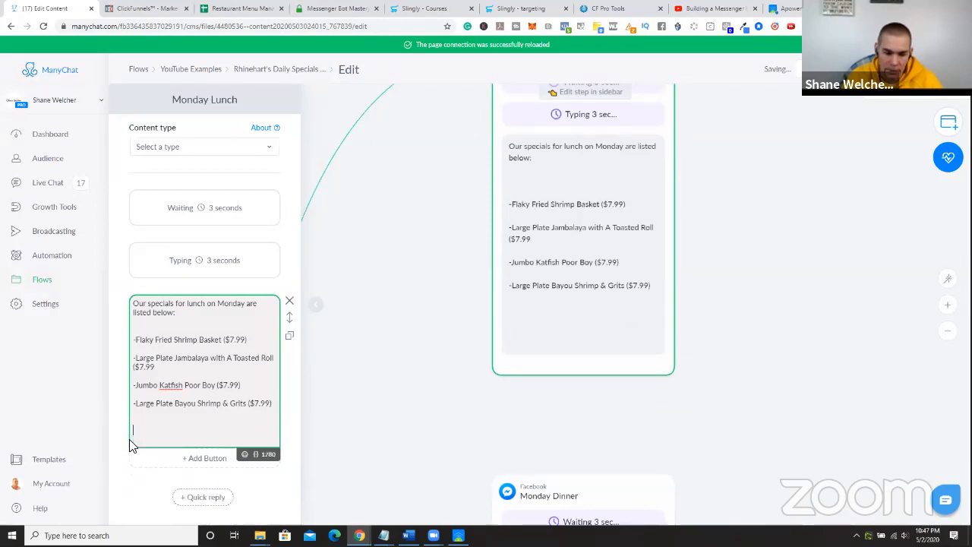
{"action": "key", "text": "BackSpace"}
{"action": "key", "text": "BackSpace"}
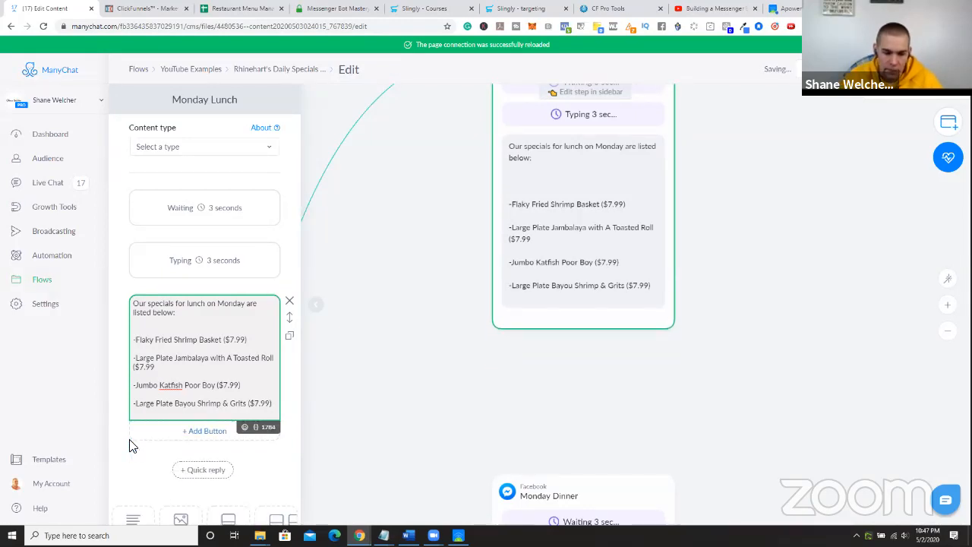
{"action": "key", "text": "Return"}
{"action": "key", "text": "Return"}
{"action": "key", "text": "Return"}
{"action": "key", "text": "Return"}
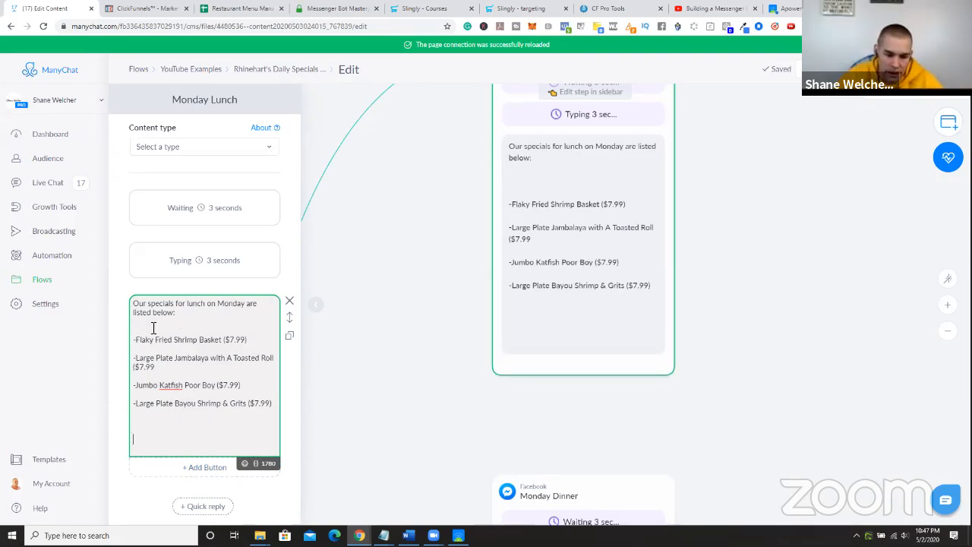
{"action": "key", "text": "BackSpace"}
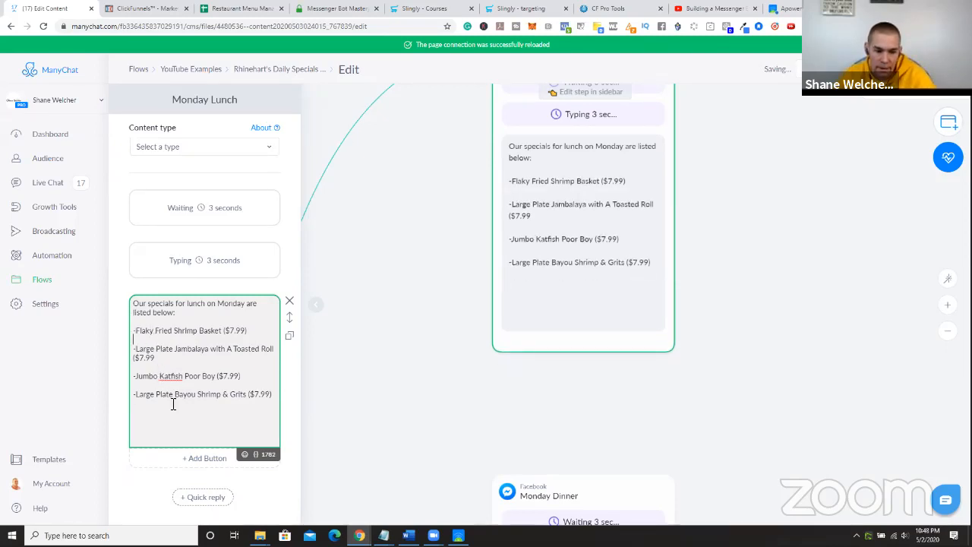
- Copy the Monday Dinner message text and append it below the item list in Monday Lunch, introduced by "And the"
{"action": "scroll", "coordinate": [387, 436], "scroll_direction": "down", "scroll_amount": 3}
{"action": "left_click_drag", "start_coordinate": [397, 321], "coordinate": [354, 156]}
{"action": "left_click", "coordinate": [427, 391]}
{"action": "left_click_drag", "start_coordinate": [212, 368], "coordinate": [166, 310]}
{"action": "right_click", "coordinate": [166, 309]}
{"action": "left_click", "coordinate": [180, 341]}
{"action": "left_click", "coordinate": [469, 202]}
{"action": "left_click", "coordinate": [173, 415]}
{"action": "type", "text": "And the"}
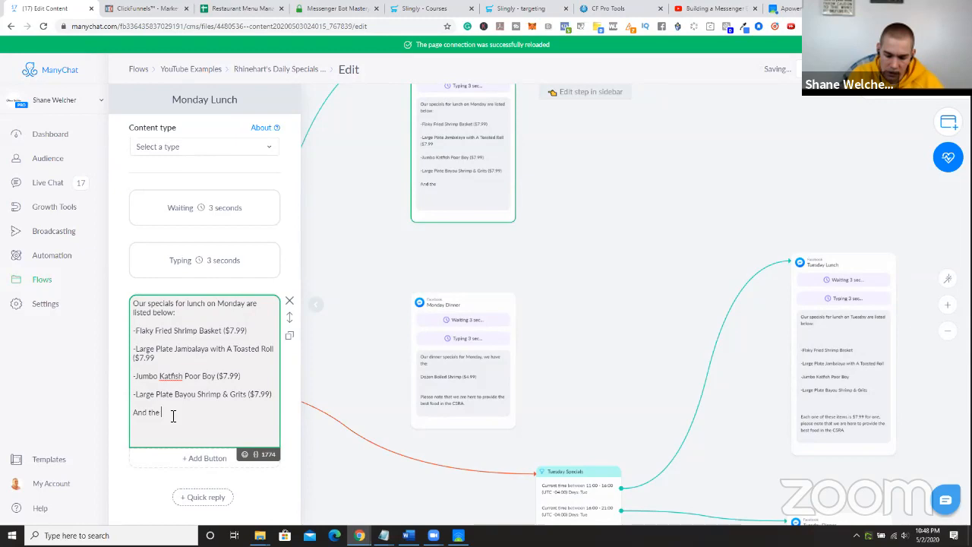
{"action": "key", "text": "ctrl+v"}
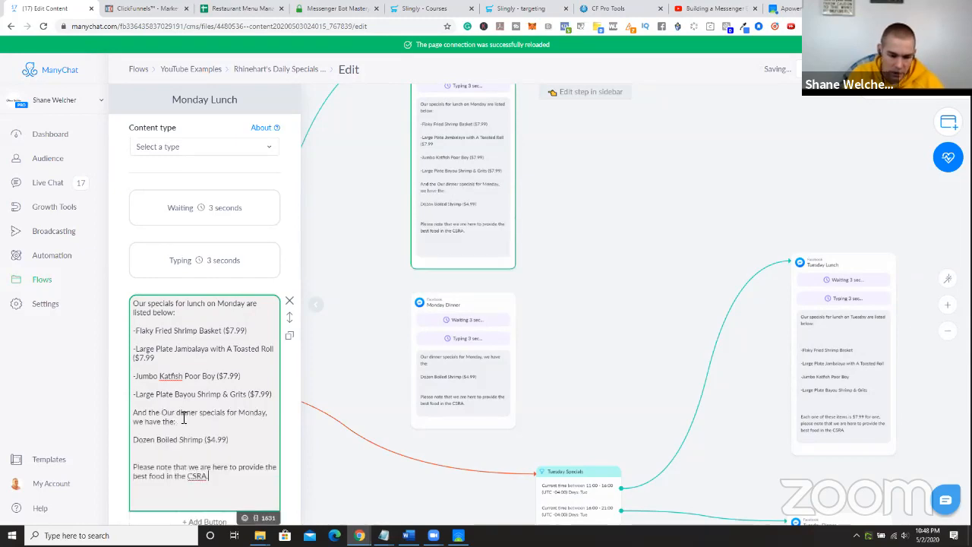
- Shorten the dinner lead-in to "And Our dinner specials", add a blank line above it and remove one above the "Please note" sentence
{"action": "left_click", "coordinate": [159, 412]}
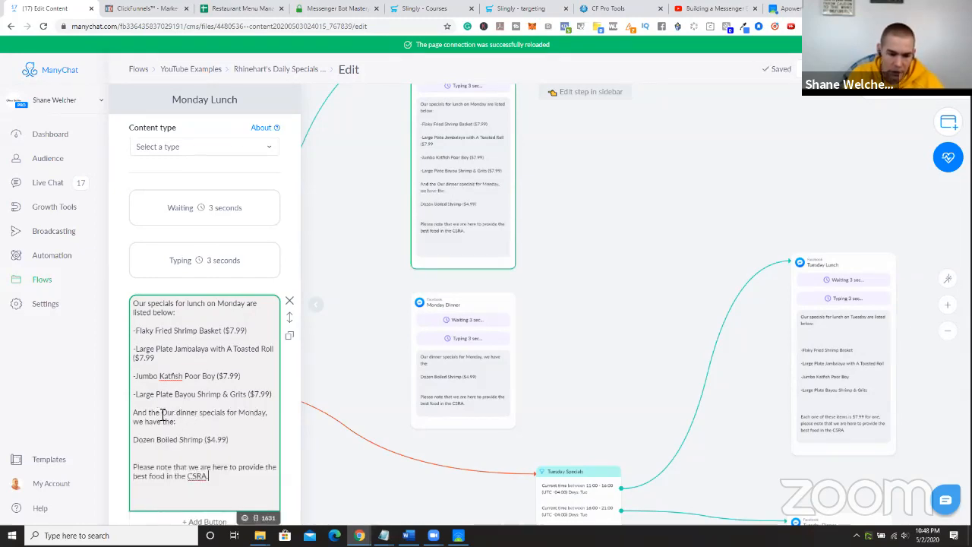
{"action": "key", "text": "BackSpace"}
{"action": "key", "text": "BackSpace"}
{"action": "key", "text": "BackSpace"}
{"action": "key", "text": "BackSpace"}
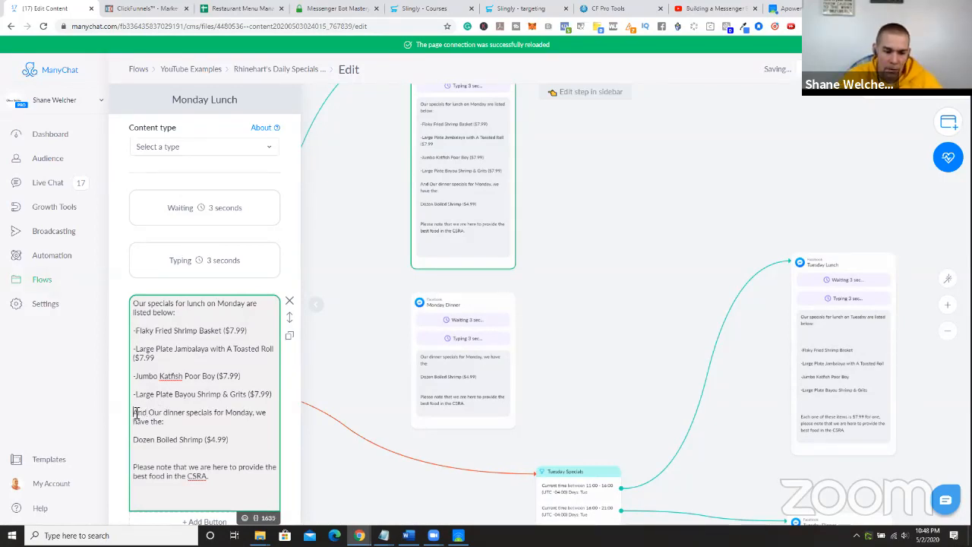
{"action": "left_click", "coordinate": [135, 412]}
{"action": "type", "text": "\\"}
{"action": "key", "text": "Return"}
{"action": "key", "text": "BackSpace"}
{"action": "scroll", "coordinate": [158, 442], "scroll_direction": "down", "scroll_amount": 2}
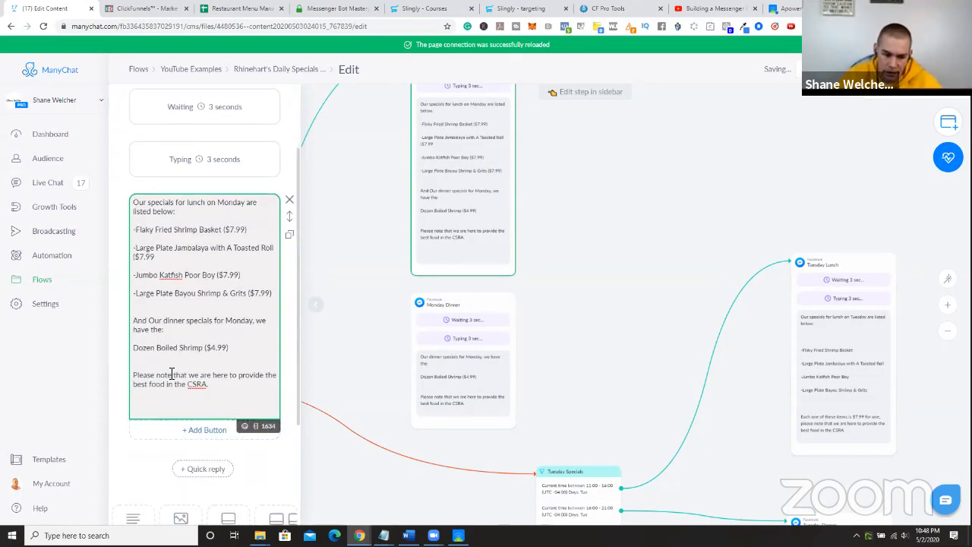
{"action": "key", "text": "BackSpace"}
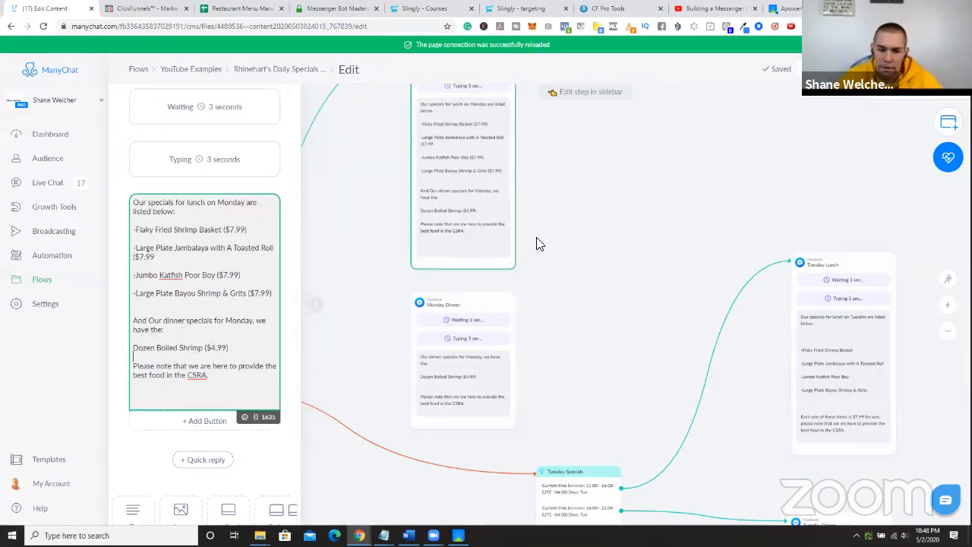
- Delete the Monday Dinner message step from the flow and confirm its removal
{"action": "left_click", "coordinate": [488, 317]}
{"action": "left_click", "coordinate": [471, 278]}
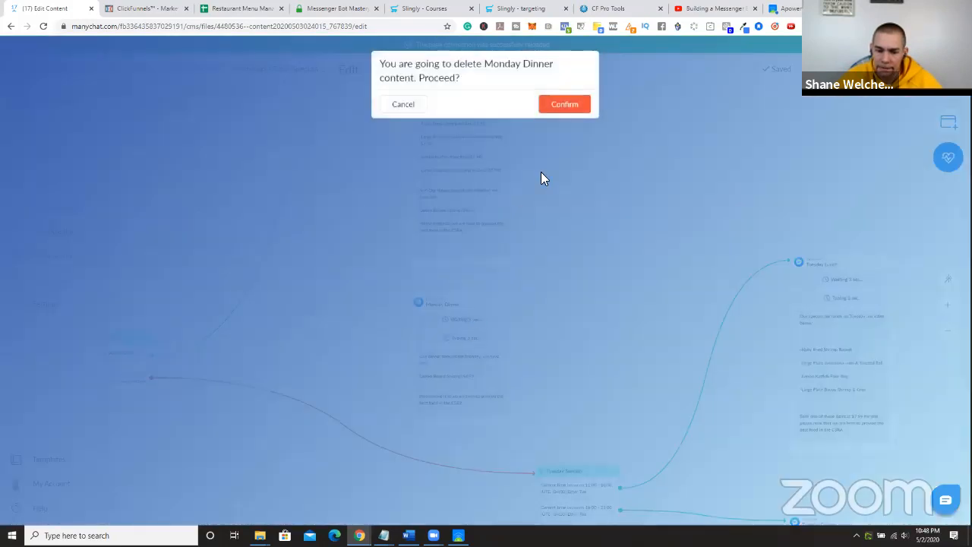
{"action": "left_click", "coordinate": [563, 103]}
{"action": "scroll", "coordinate": [531, 314], "scroll_direction": "down", "scroll_amount": 2}
{"action": "left_click_drag", "start_coordinate": [529, 307], "coordinate": [488, 188]}
{"action": "scroll", "coordinate": [425, 219], "scroll_direction": "down", "scroll_amount": 2}
{"action": "left_click_drag", "start_coordinate": [344, 289], "coordinate": [325, 238]}
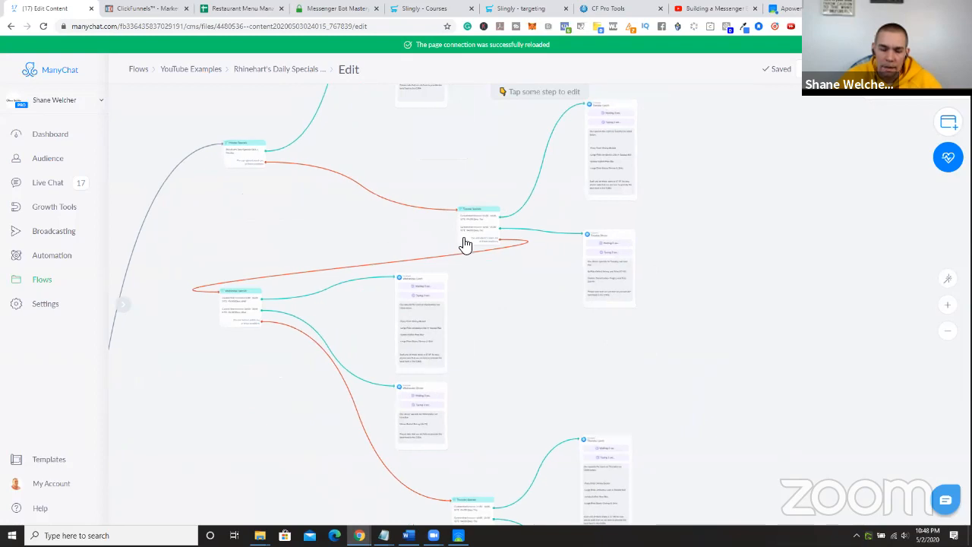
- Copy the custom field name "Rhinehart's Daily Specials Q&A" from the reply settings of the starting message's weekday question
{"action": "left_click_drag", "start_coordinate": [267, 224], "coordinate": [284, 260]}
{"action": "left_click", "coordinate": [253, 193]}
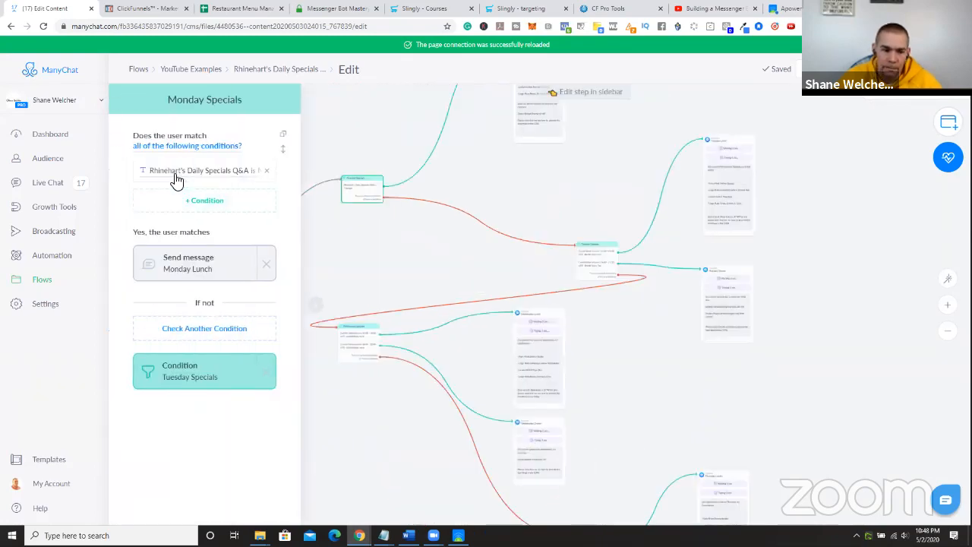
{"action": "left_click", "coordinate": [322, 140]}
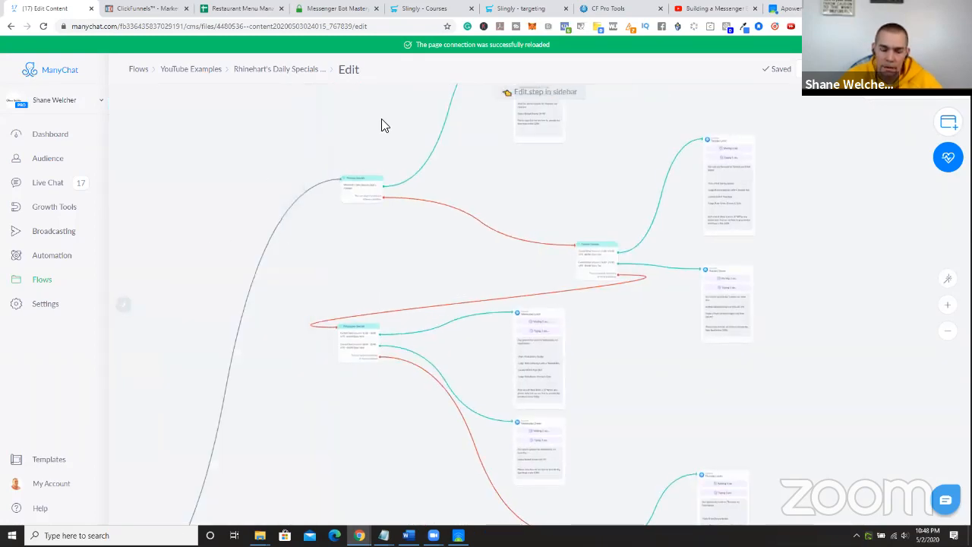
{"action": "left_click_drag", "start_coordinate": [169, 425], "coordinate": [383, 282]}
{"action": "scroll", "coordinate": [308, 403], "scroll_direction": "up", "scroll_amount": 5}
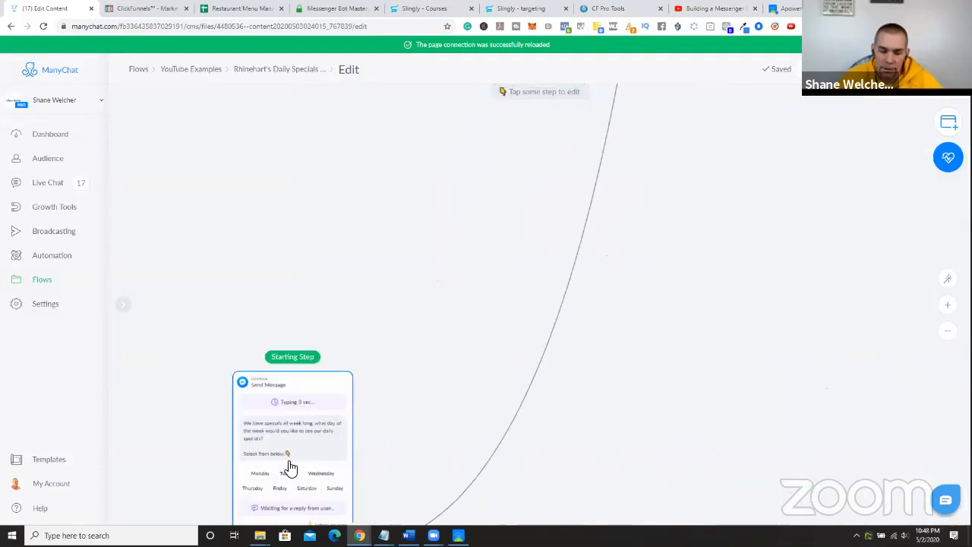
{"action": "left_click_drag", "start_coordinate": [371, 401], "coordinate": [395, 253]}
{"action": "left_click", "coordinate": [350, 342]}
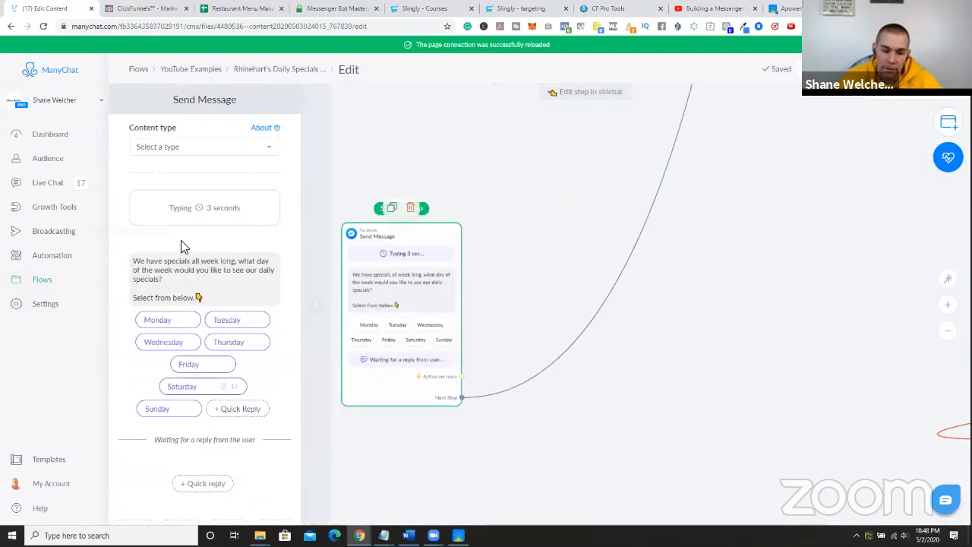
{"action": "left_click", "coordinate": [199, 279]}
{"action": "left_click_drag", "start_coordinate": [430, 150], "coordinate": [323, 152]}
{"action": "right_click", "coordinate": [329, 149]}
{"action": "left_click", "coordinate": [341, 186]}
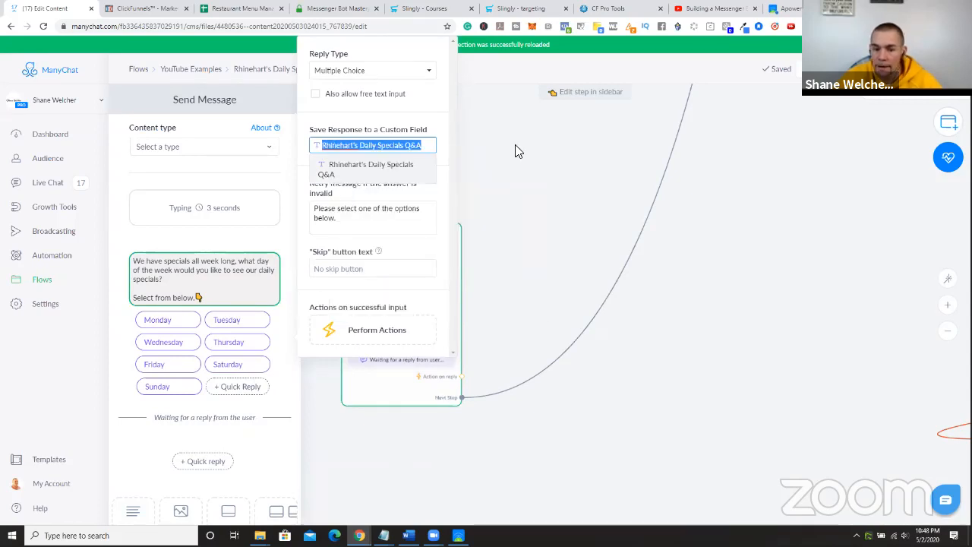
- Remove the 11:00 - 16:00 condition group and the 16:00 - 21:00 time condition from the Tuesday Specials step
{"action": "left_click", "coordinate": [565, 158]}
{"action": "left_click_drag", "start_coordinate": [565, 158], "coordinate": [317, 359]}
{"action": "left_click_drag", "start_coordinate": [771, 122], "coordinate": [306, 320]}
{"action": "left_click_drag", "start_coordinate": [301, 252], "coordinate": [331, 412]}
{"action": "left_click", "coordinate": [357, 289]}
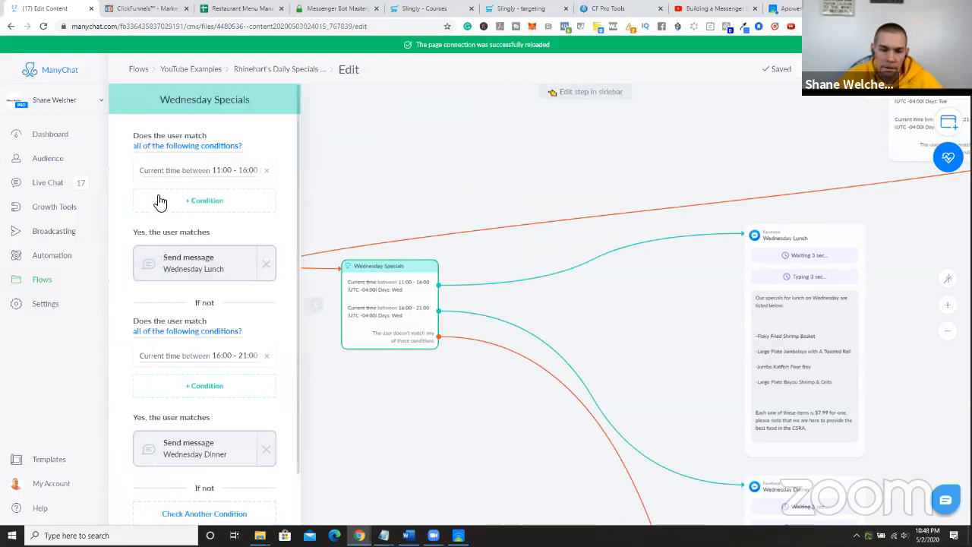
{"action": "left_click", "coordinate": [523, 134]}
{"action": "left_click_drag", "start_coordinate": [523, 135], "coordinate": [273, 478]}
{"action": "left_click_drag", "start_coordinate": [593, 453], "coordinate": [342, 260]}
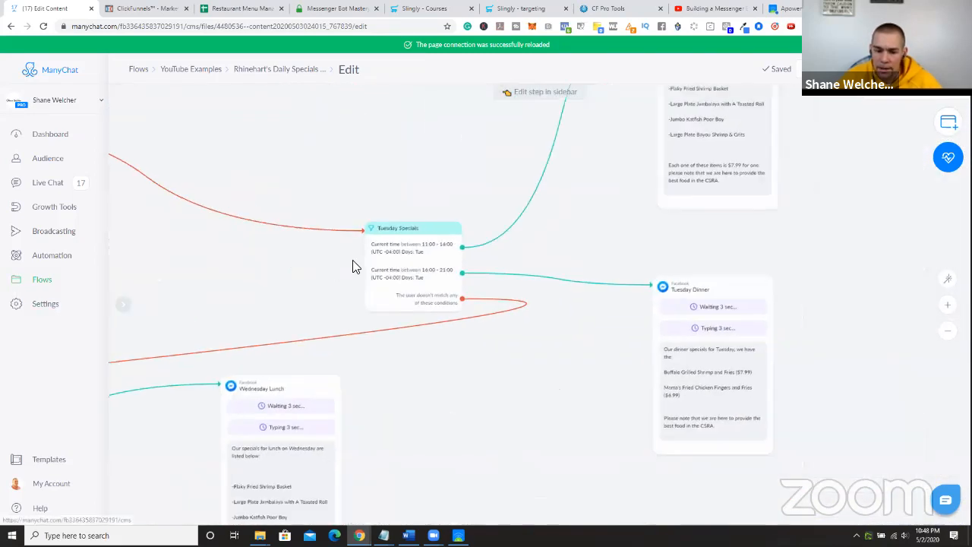
{"action": "left_click_drag", "start_coordinate": [400, 182], "coordinate": [364, 219]}
{"action": "left_click", "coordinate": [371, 288]}
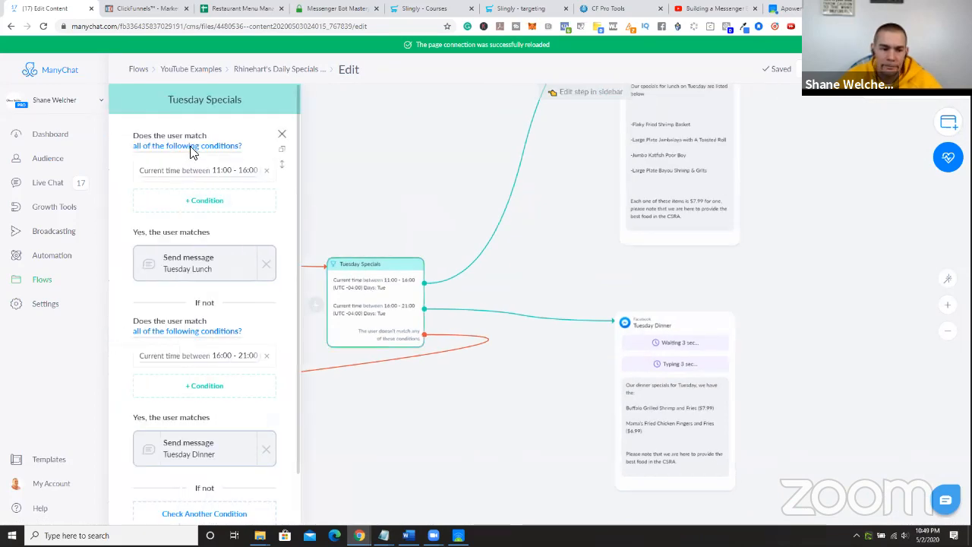
{"action": "left_click", "coordinate": [282, 135]}
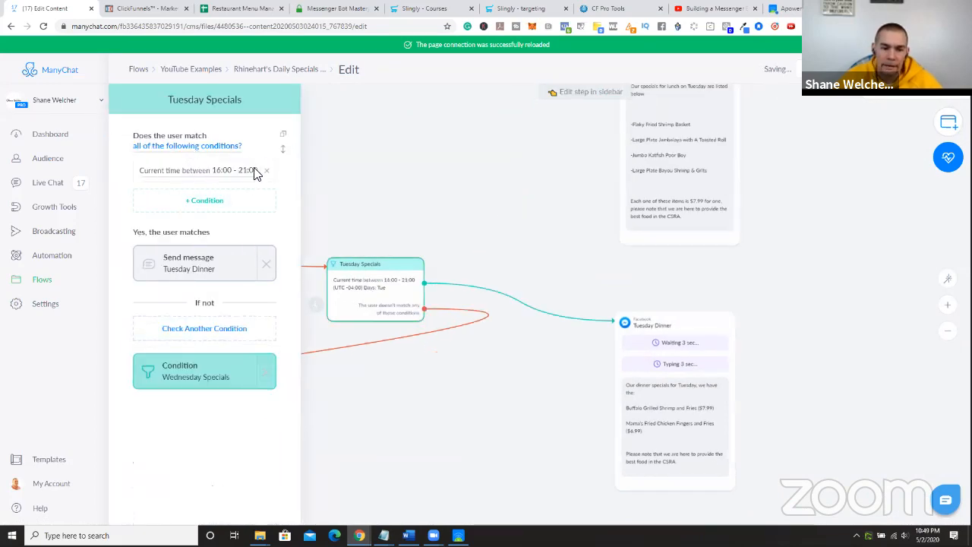
{"action": "left_click", "coordinate": [265, 170]}
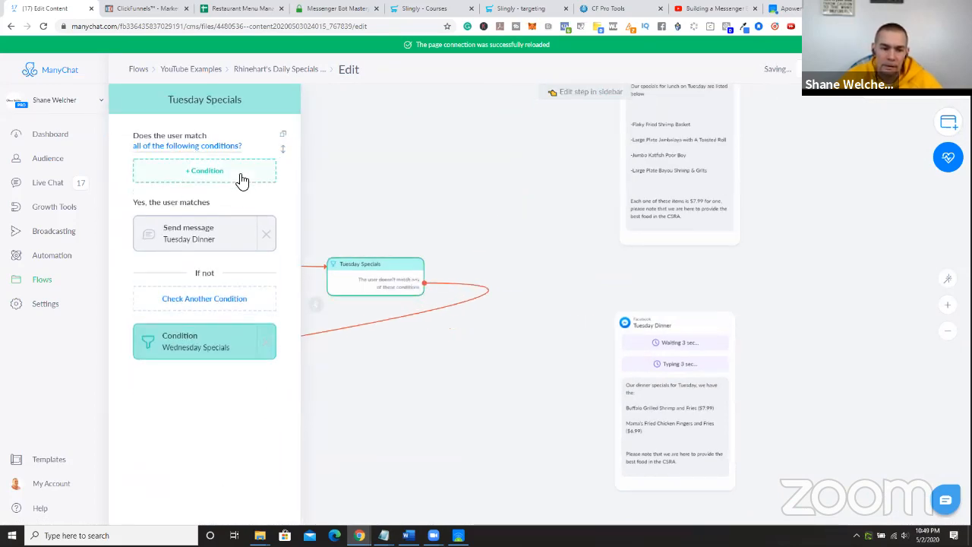
- Add the condition "Rhinehart's Daily Specials Q&A is Tuesday" to the Tuesday Specials step
{"action": "left_click", "coordinate": [239, 173]}
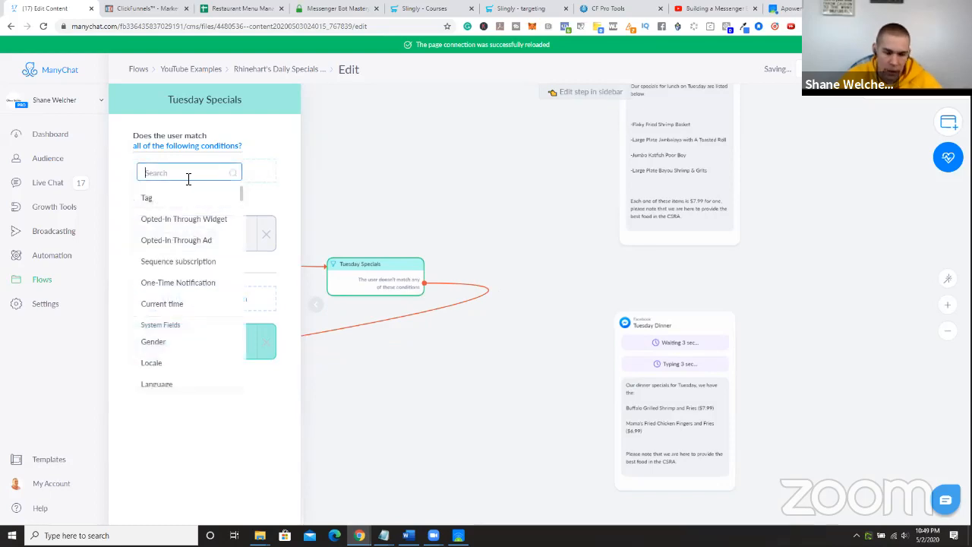
{"action": "key", "text": "ctrl+v"}
{"action": "left_click", "coordinate": [208, 200]}
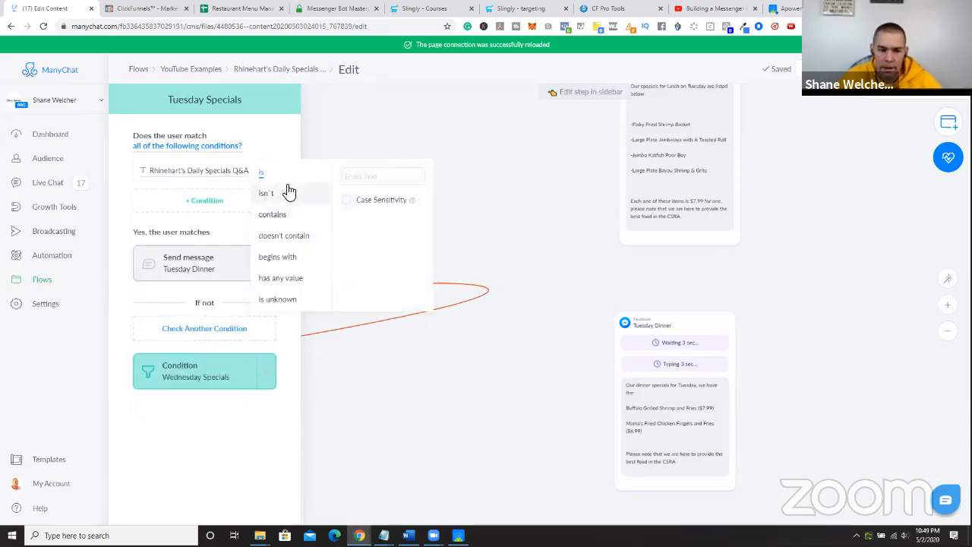
{"action": "left_click", "coordinate": [377, 177]}
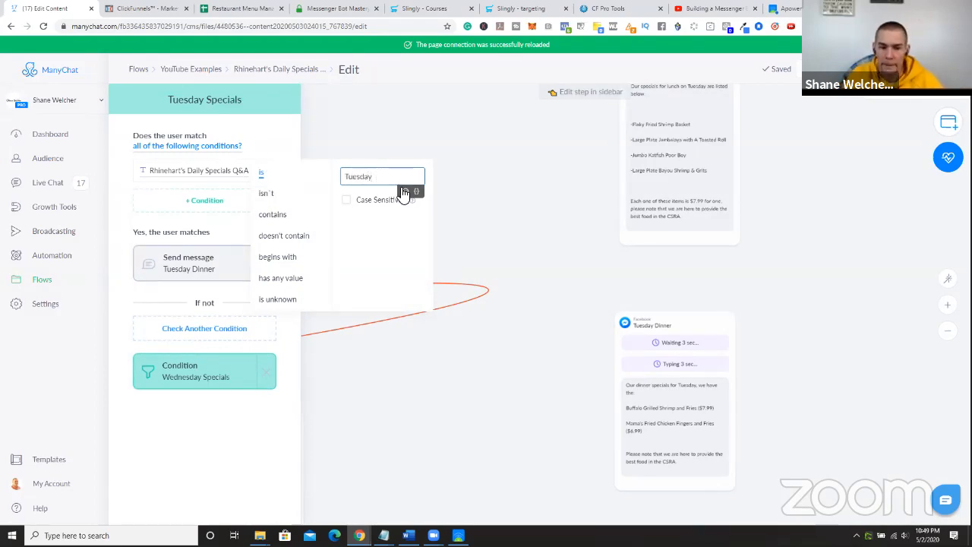
{"action": "key", "text": "Return"}
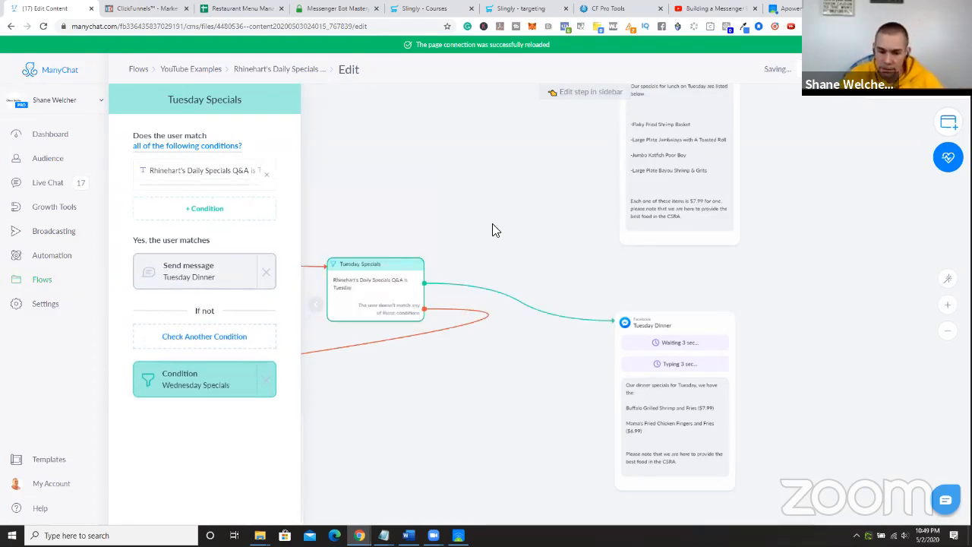
- Remove the 11:00 - 16:00 condition group and the 16:00 - 21:00 time condition from the Wednesday Specials step
{"action": "left_click", "coordinate": [465, 264]}
{"action": "left_click_drag", "start_coordinate": [283, 498], "coordinate": [460, 192]}
{"action": "left_click_drag", "start_coordinate": [237, 210], "coordinate": [657, 329]}
{"action": "left_click", "coordinate": [407, 287]}
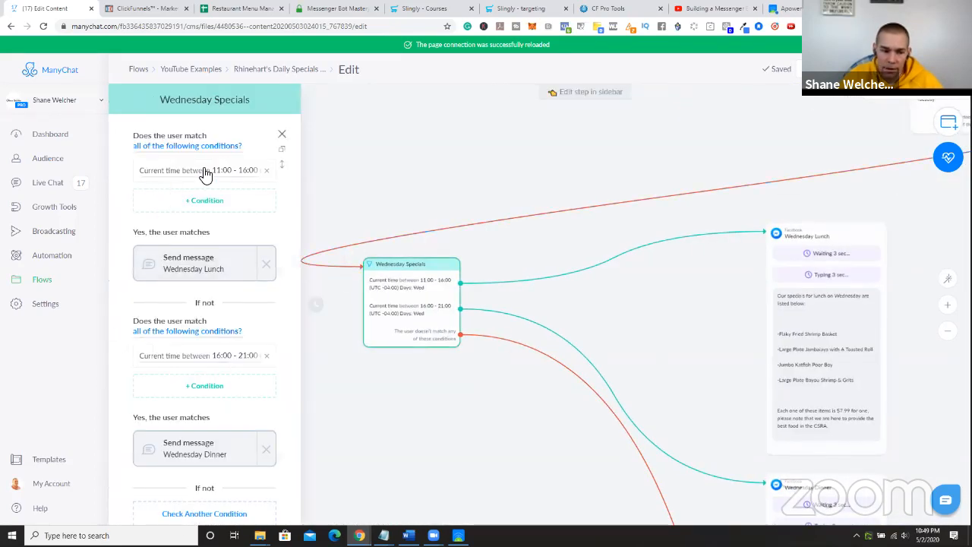
{"action": "left_click", "coordinate": [282, 134]}
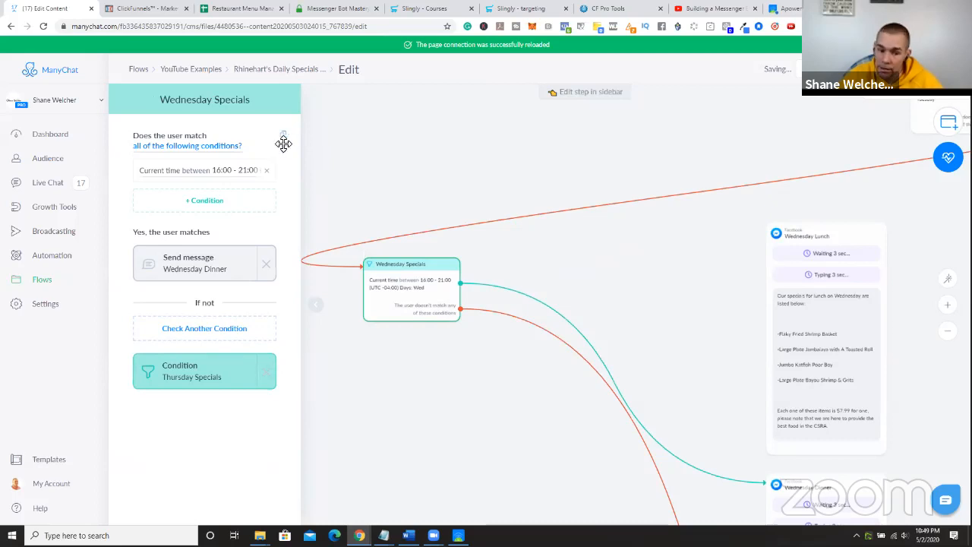
{"action": "left_click", "coordinate": [266, 171]}
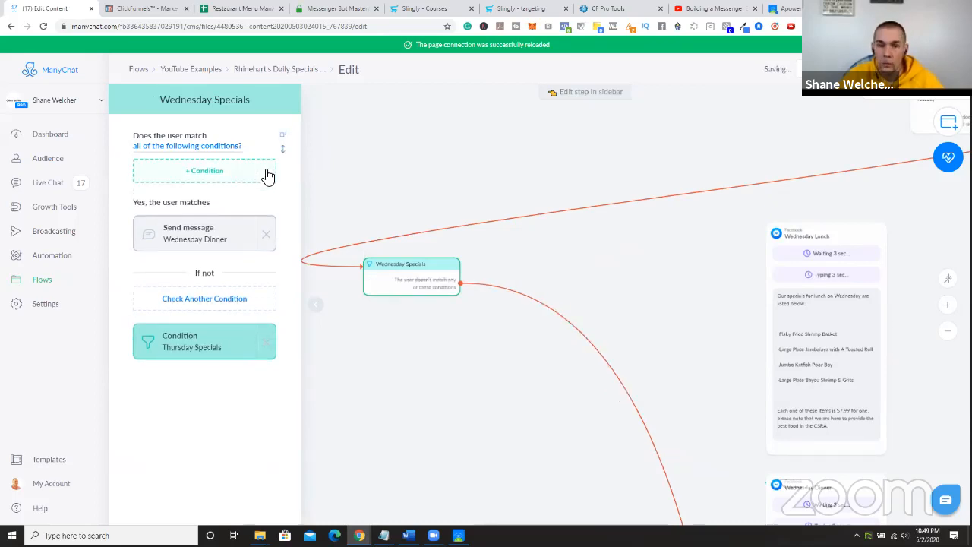
- Add the condition "Rhinehart's Daily Specials Q&A is Wednesday" to the Wednesday Specials step
{"action": "left_click", "coordinate": [207, 176]}
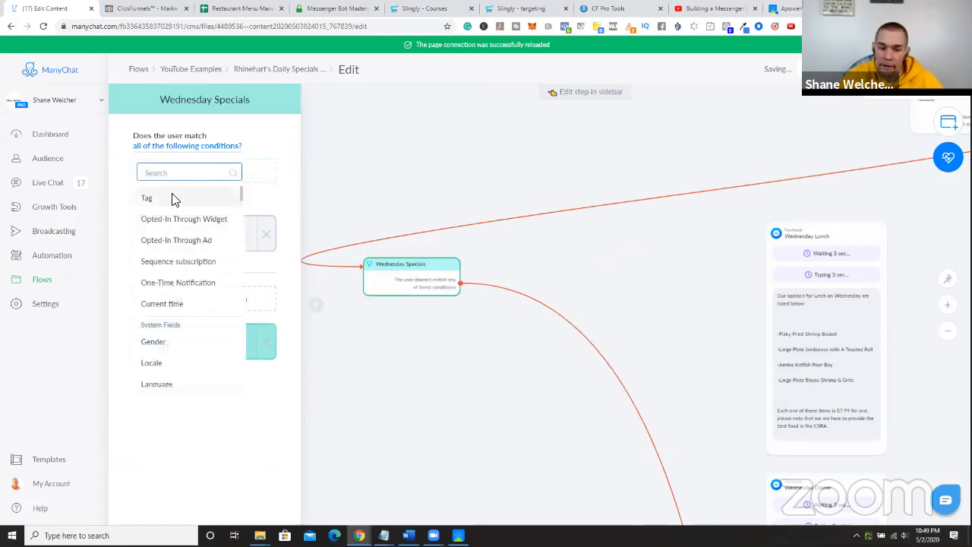
{"action": "key", "text": "ctrl+v"}
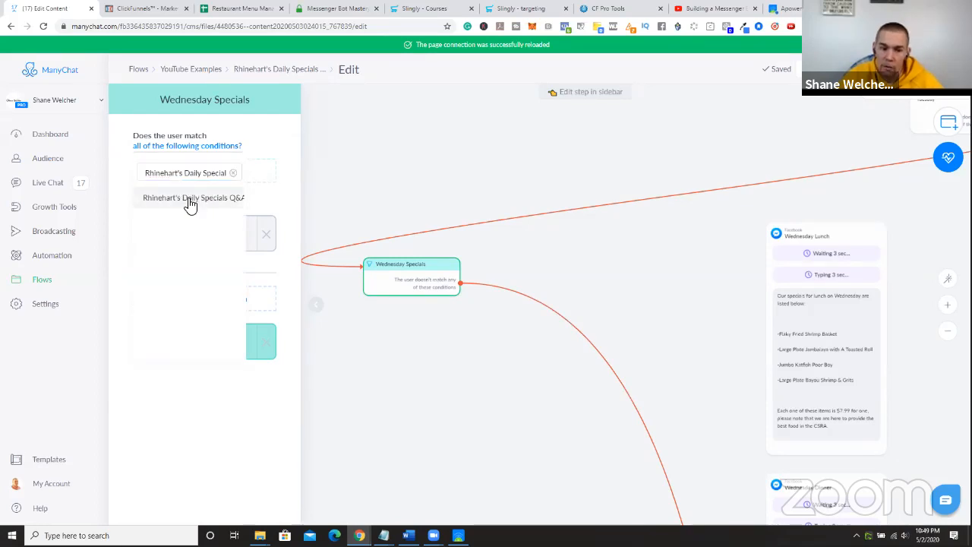
{"action": "left_click", "coordinate": [187, 200]}
{"action": "left_click", "coordinate": [357, 177]}
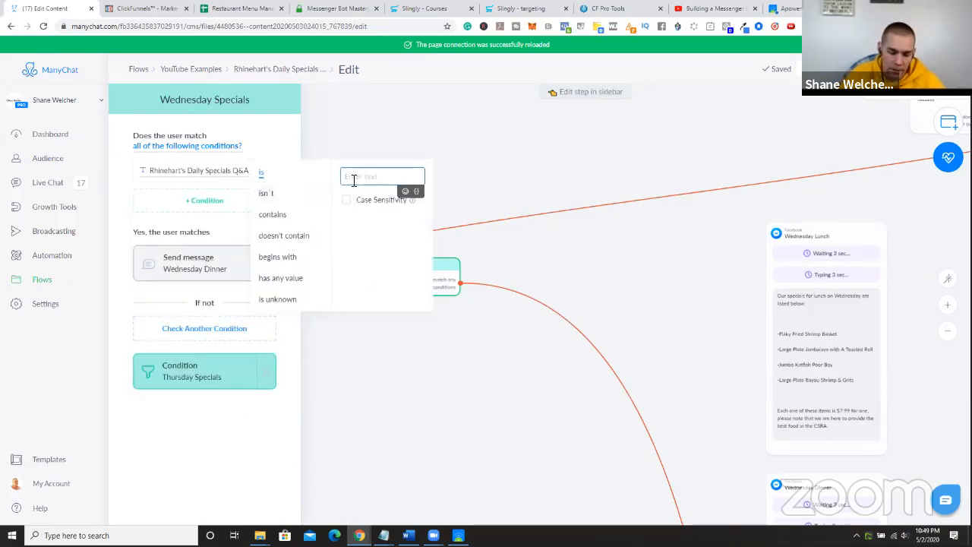
{"action": "type", "text": "Wednesday"}
{"action": "key", "text": "Return"}
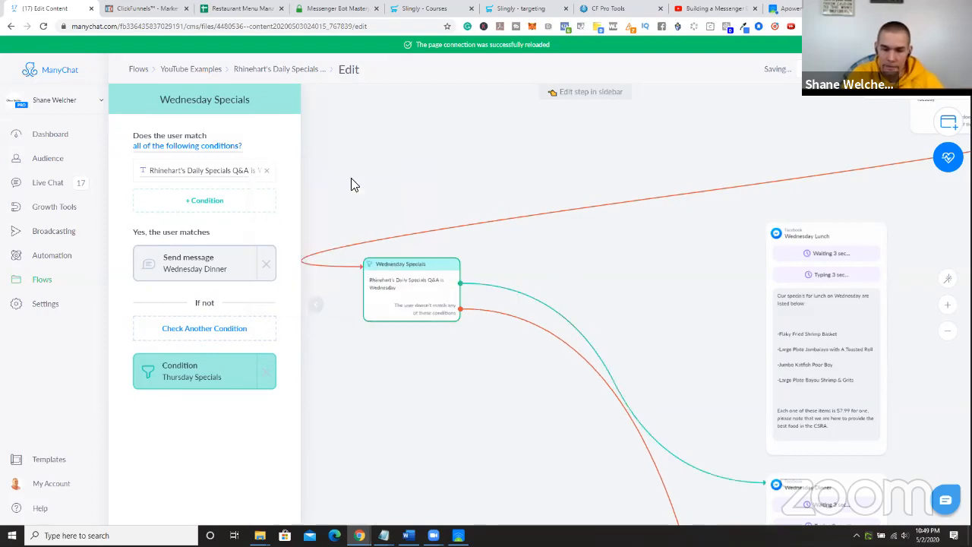
- Remove the Q&A condition and the link to the Wednesday Dinner message from the Wednesday Specials step
{"action": "left_click_drag", "start_coordinate": [437, 443], "coordinate": [454, 26]}
{"action": "left_click_drag", "start_coordinate": [712, 307], "coordinate": [309, 197]}
{"action": "left_click_drag", "start_coordinate": [593, 233], "coordinate": [588, 233]}
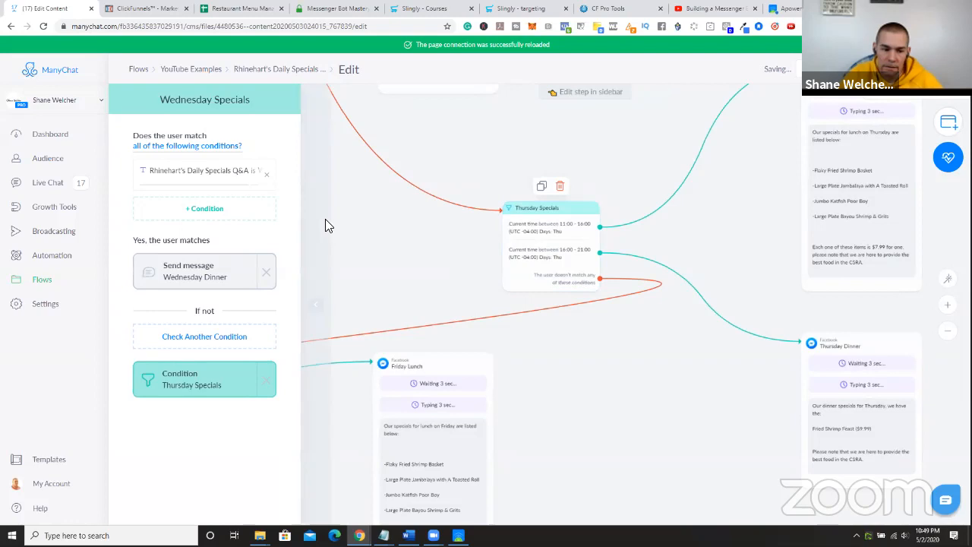
{"action": "left_click", "coordinate": [269, 179]}
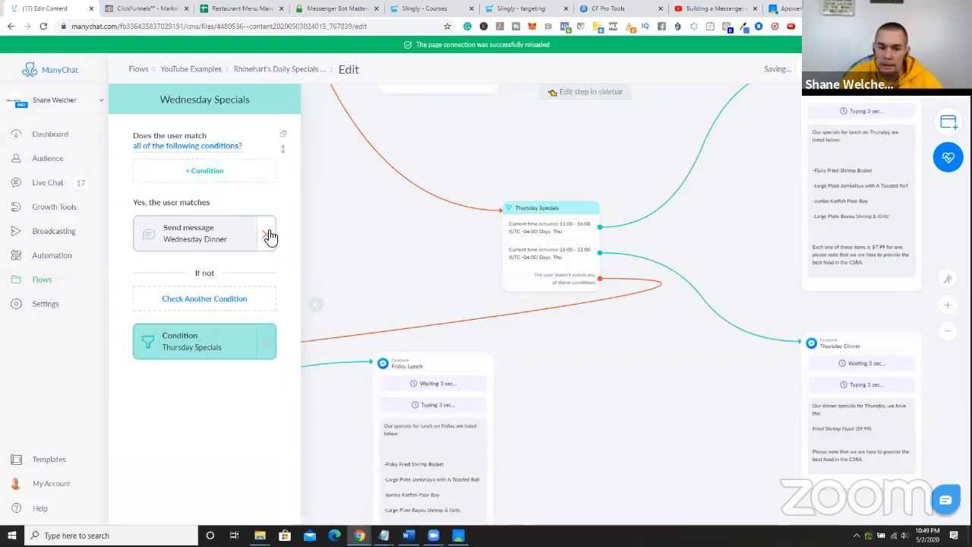
{"action": "left_click", "coordinate": [270, 237]}
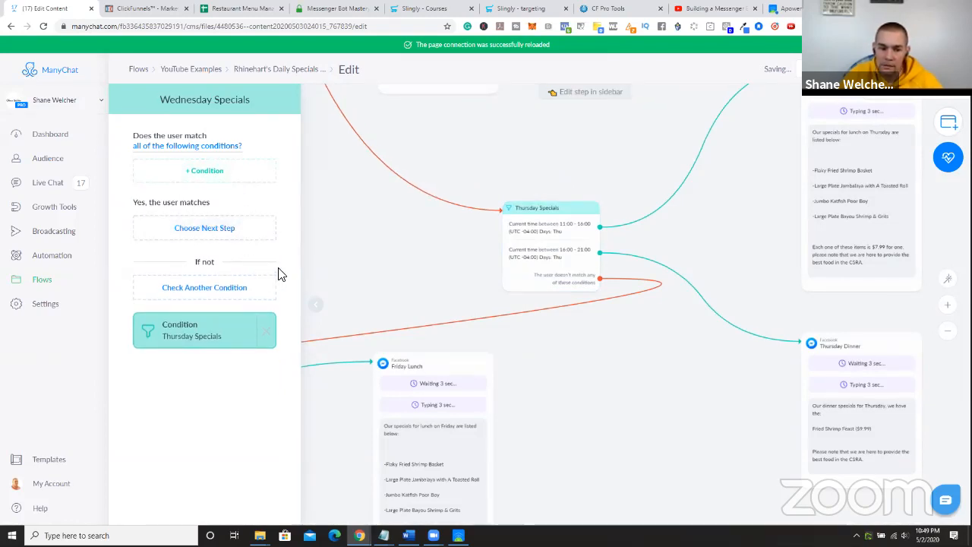
- Add the condition "Rhinehart's Daily Specials Q&A is Thursday" to the Wednesday Specials step
{"action": "left_click", "coordinate": [226, 177]}
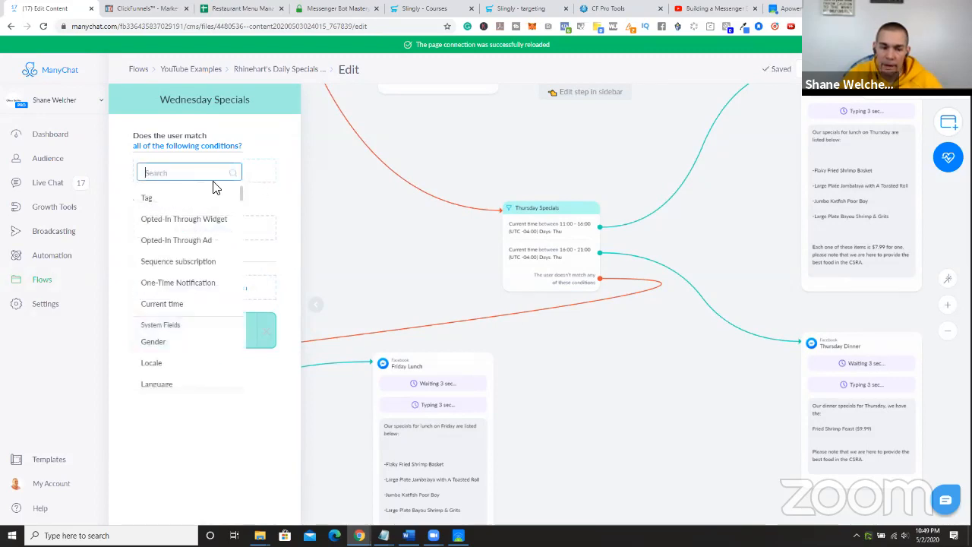
{"action": "key", "text": "ctrl+v"}
{"action": "left_click", "coordinate": [175, 201]}
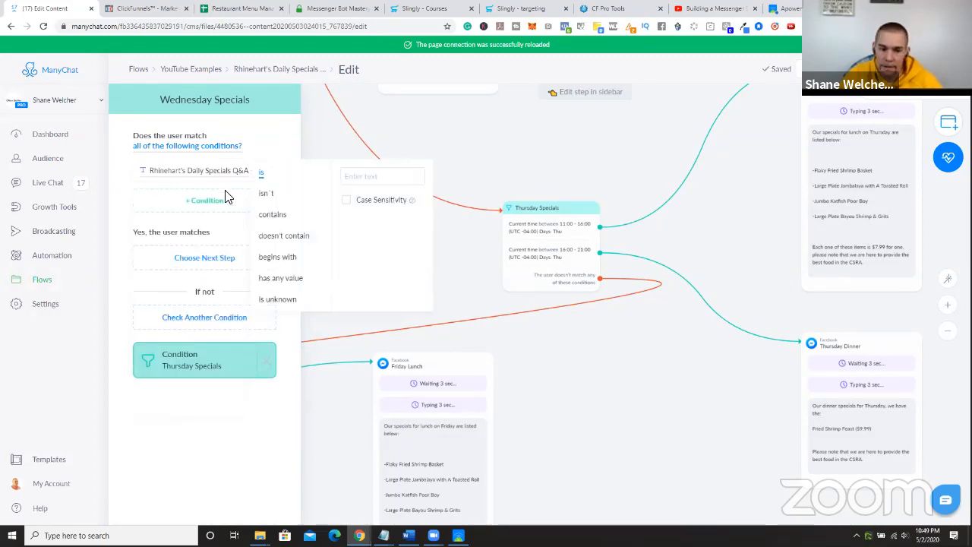
{"action": "left_click", "coordinate": [365, 176]}
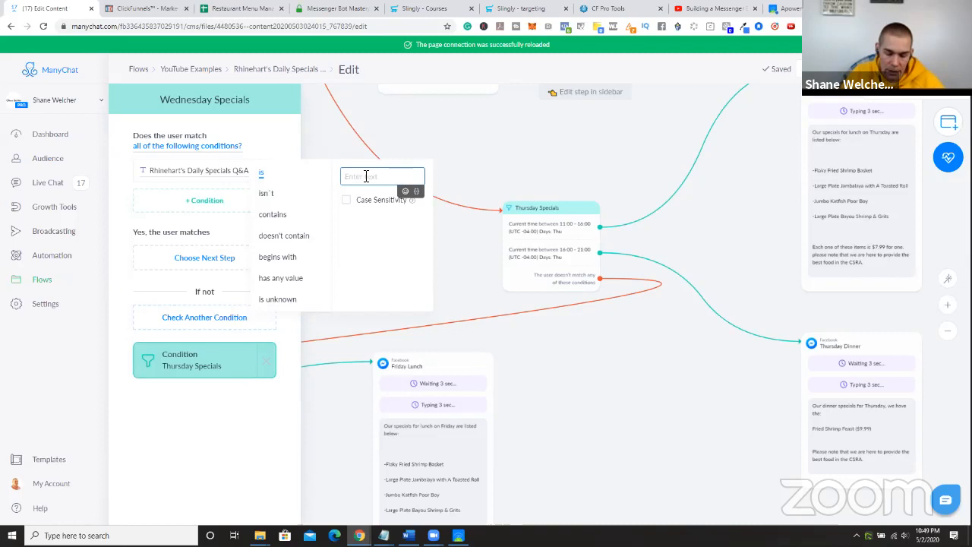
{"action": "type", "text": "Thur"}
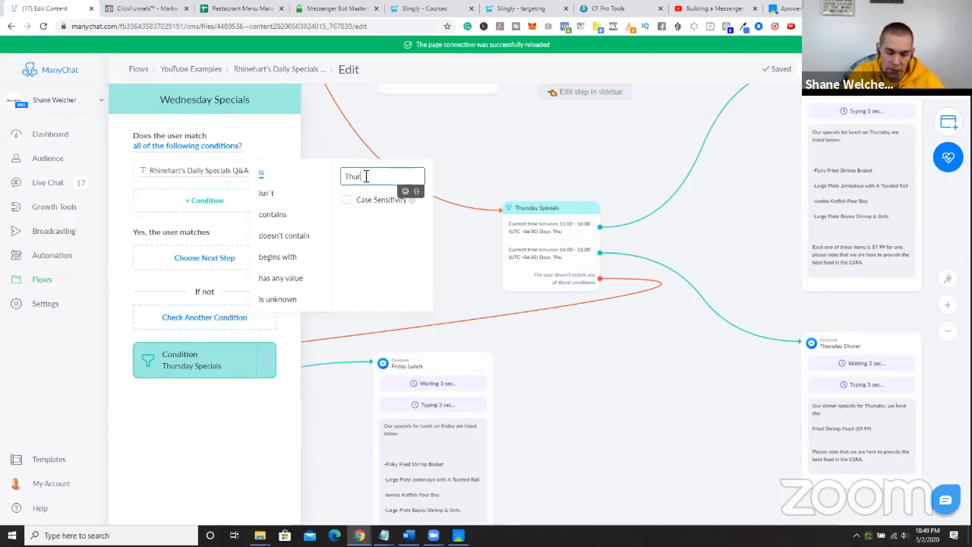
{"action": "type", "text": "sday"}
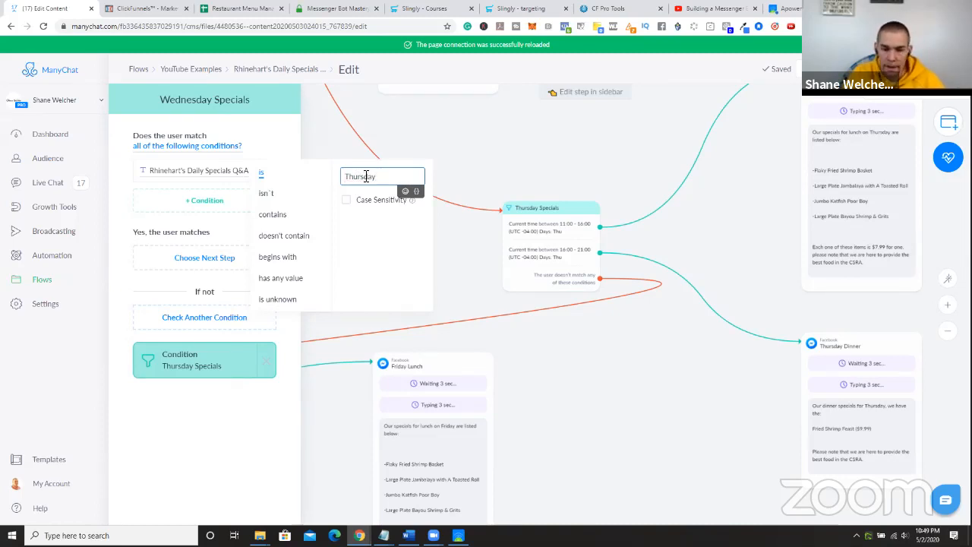
{"action": "key", "text": "Return"}
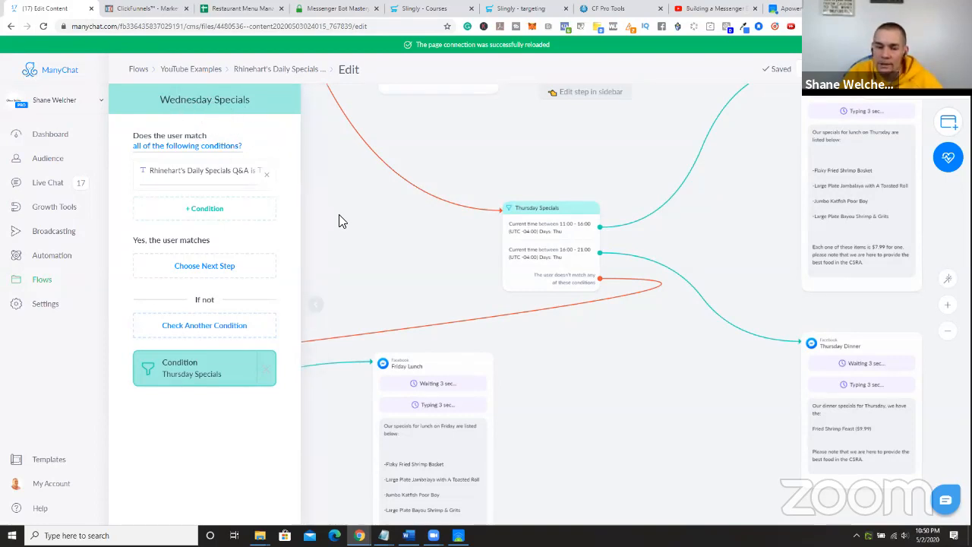
- Replace the Thursday condition in the Wednesday Specials step with "Rhinehart's Daily Specials Q&A is Wednesday"
{"action": "scroll", "coordinate": [339, 215], "scroll_direction": "down", "scroll_amount": 5}
{"action": "left_click_drag", "start_coordinate": [345, 223], "coordinate": [565, 203]}
{"action": "scroll", "coordinate": [448, 375], "scroll_direction": "up", "scroll_amount": 5}
{"action": "left_click_drag", "start_coordinate": [459, 170], "coordinate": [459, 527]}
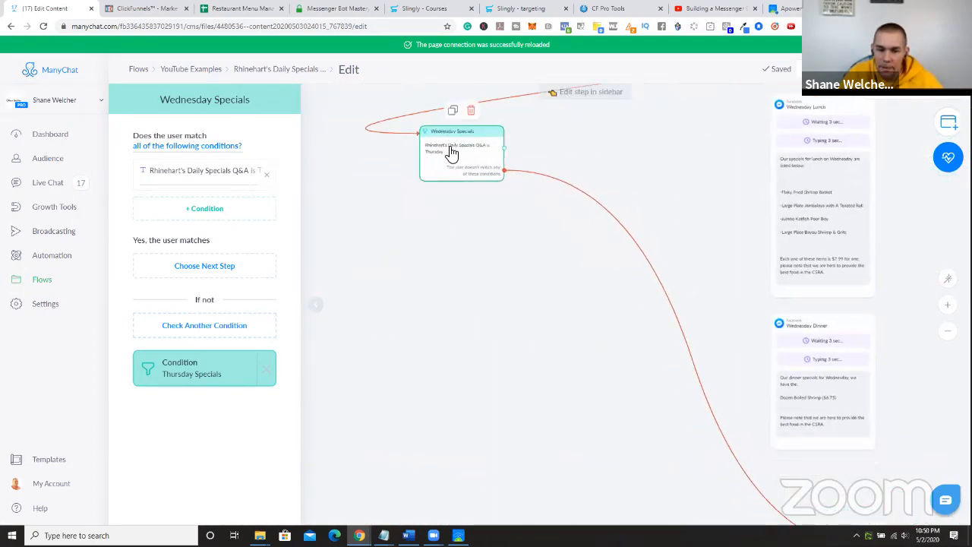
{"action": "left_click", "coordinate": [235, 200]}
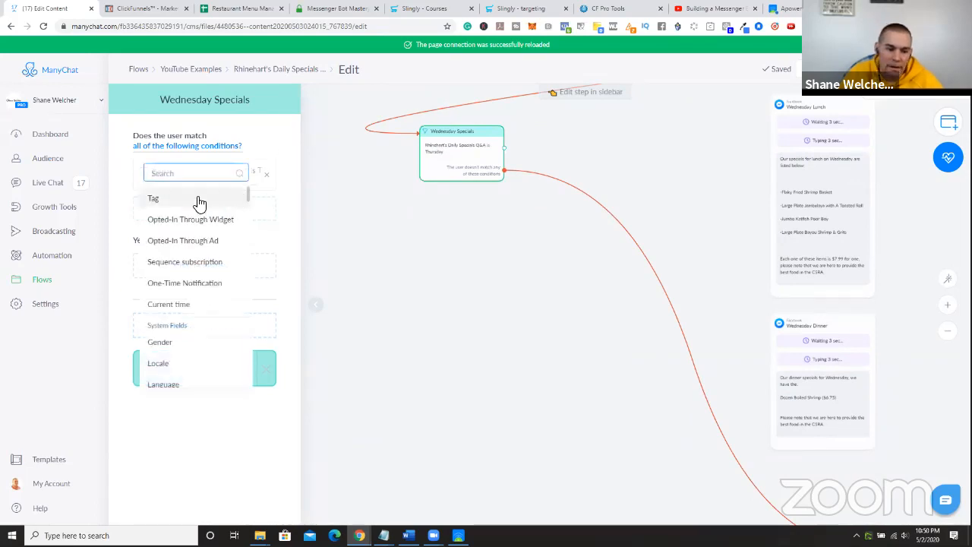
{"action": "type", "text": "Rhinehart's Daily Specials"}
{"action": "left_click", "coordinate": [218, 196]}
{"action": "left_click", "coordinate": [358, 176]}
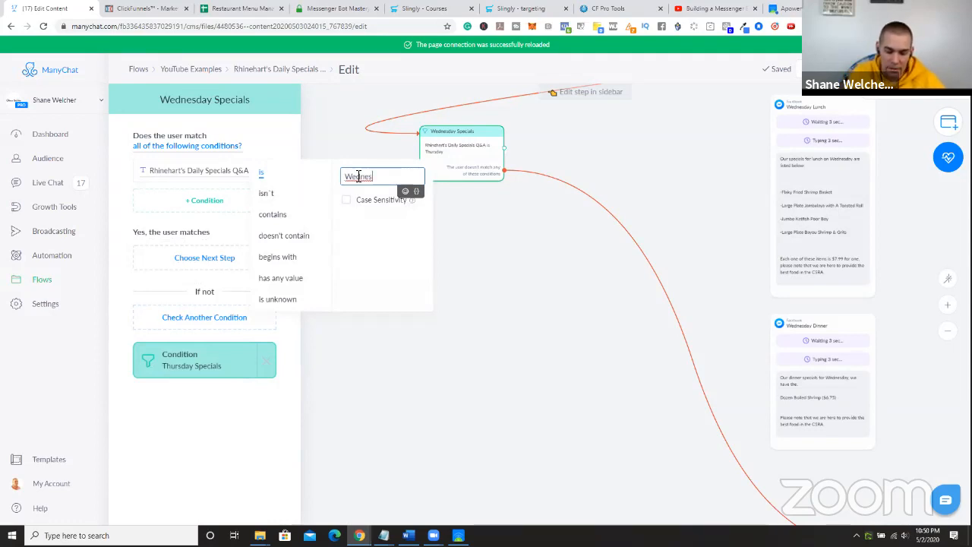
{"action": "key", "text": "Return"}
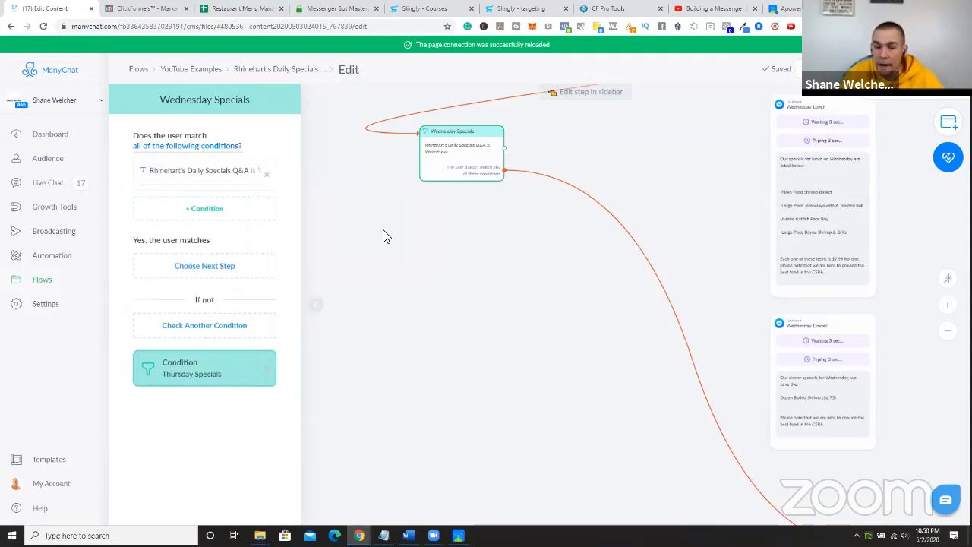
- Remove the 16:00 - 21:00 condition block and the 11:00 - 16:00 time condition from the Thursday Specials step
{"action": "left_click_drag", "start_coordinate": [541, 343], "coordinate": [222, 92]}
{"action": "left_click_drag", "start_coordinate": [465, 340], "coordinate": [266, 235]}
{"action": "left_click", "coordinate": [398, 221]}
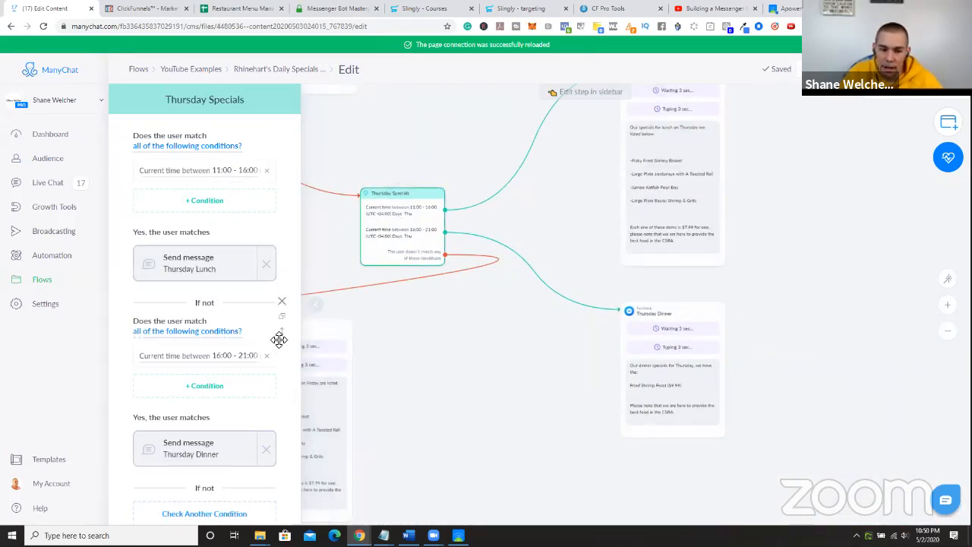
{"action": "left_click", "coordinate": [281, 304]}
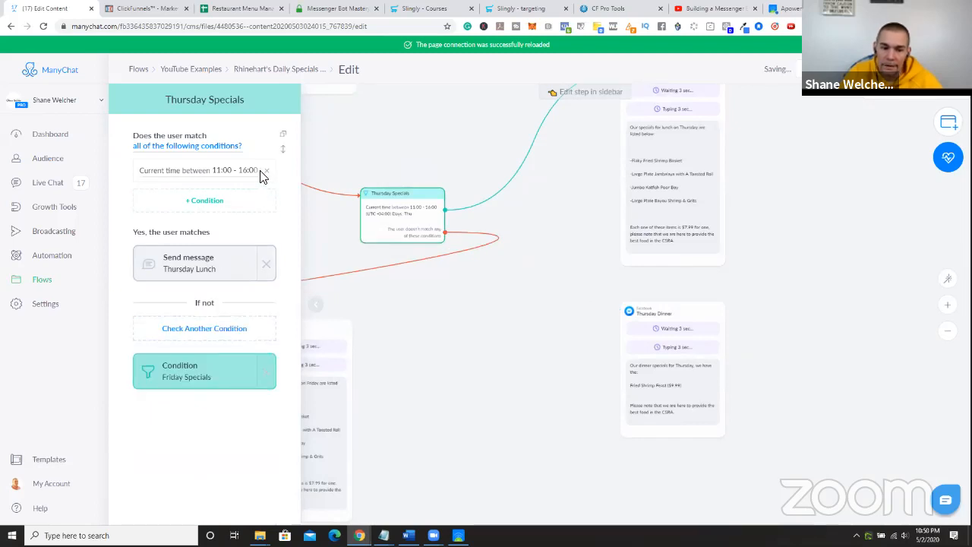
{"action": "left_click", "coordinate": [265, 171]}
- Add the condition "Rhinehart's Daily Specials Q&A is Thursday" to the Thursday Specials step
{"action": "left_click", "coordinate": [205, 175]}
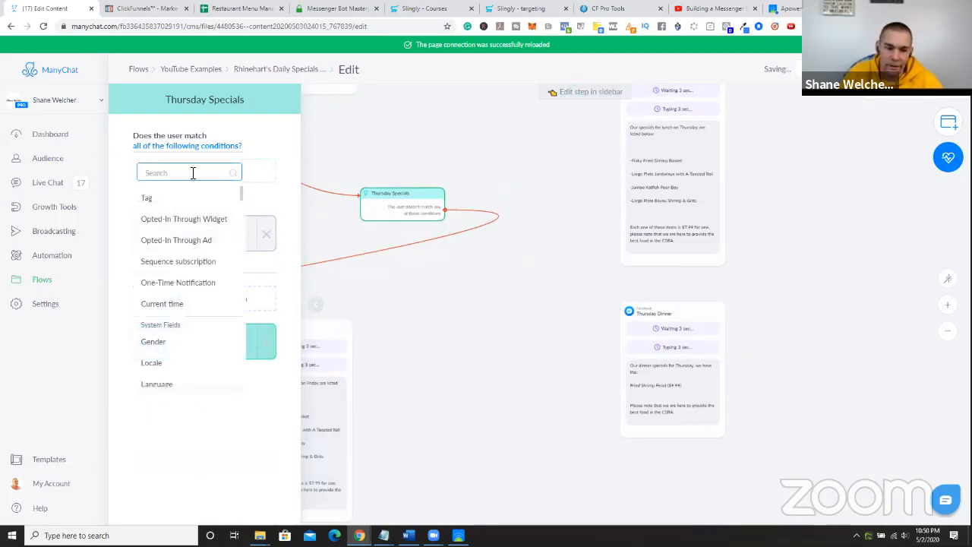
{"action": "type", "text": "Rhinehart's Daily Specials"}
{"action": "left_click", "coordinate": [198, 199]}
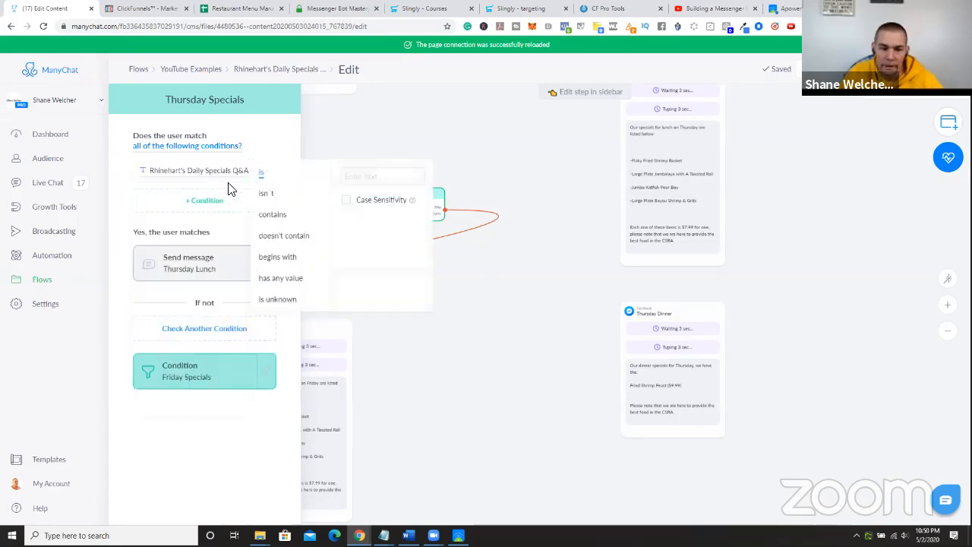
{"action": "left_click", "coordinate": [344, 174]}
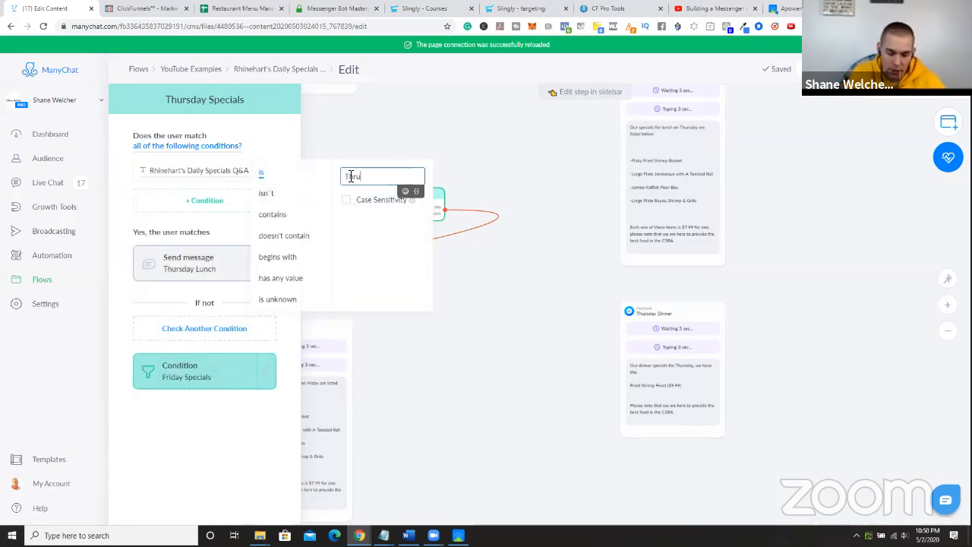
{"action": "key", "text": "BackSpace"}
{"action": "key", "text": "BackSpace"}
{"action": "key", "text": "BackSpace"}
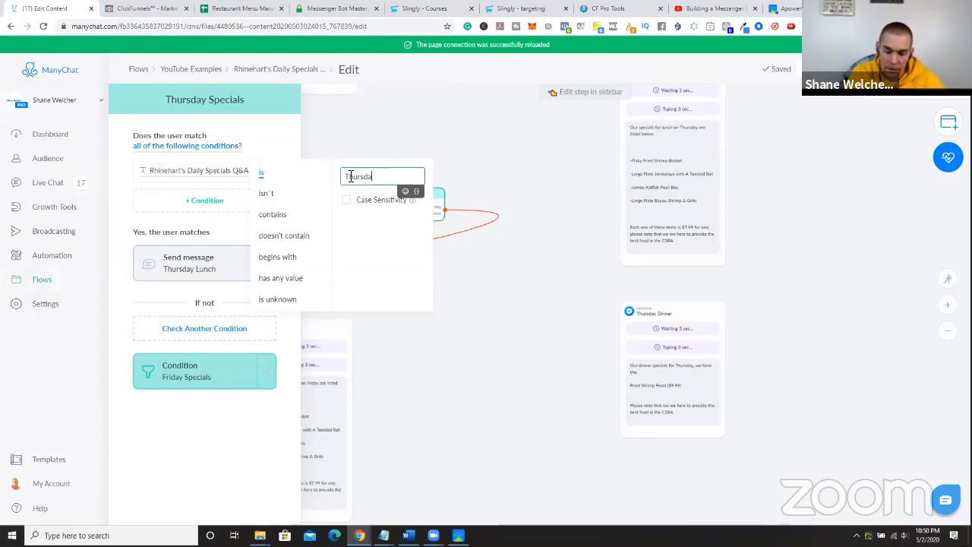
{"action": "left_click", "coordinate": [363, 137]}
- Remove the 16:00 - 21:00 condition block and the 11:00 - 16:00 time condition from the Friday Specials step
{"action": "scroll", "coordinate": [362, 137], "scroll_direction": "up", "scroll_amount": 1}
{"action": "left_click_drag", "start_coordinate": [410, 409], "coordinate": [687, 220]}
{"action": "left_click_drag", "start_coordinate": [416, 332], "coordinate": [597, 339]}
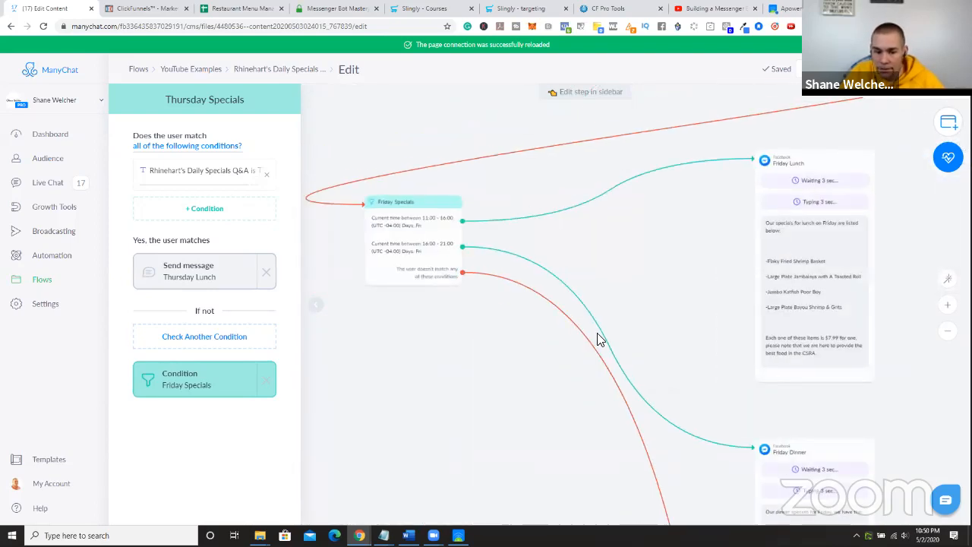
{"action": "left_click", "coordinate": [428, 245]}
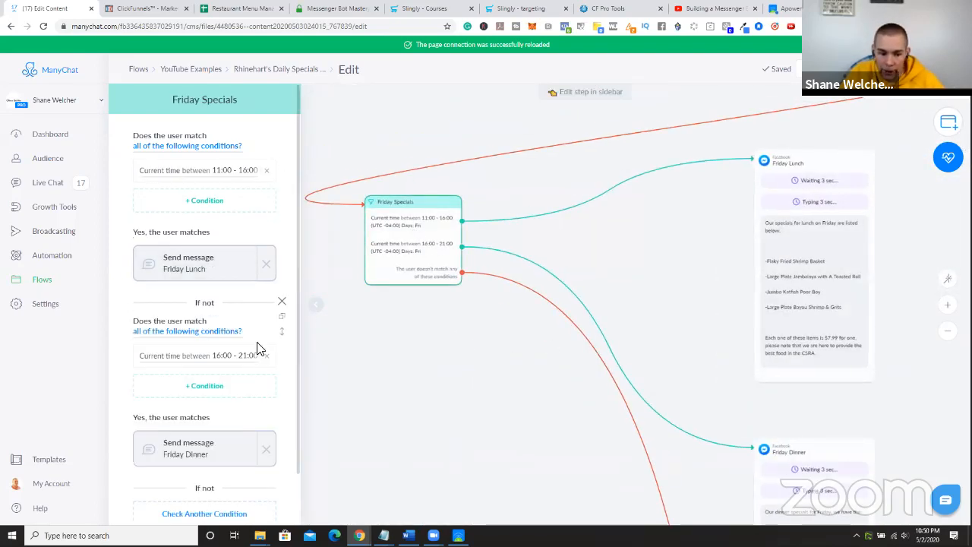
{"action": "left_click", "coordinate": [281, 303]}
{"action": "left_click", "coordinate": [267, 173]}
- Add the condition "Rhinehart's Daily Specials Q&A is Friday" to the Friday Specials step
{"action": "left_click", "coordinate": [226, 174]}
{"action": "type", "text": "Rhinehart's Daily Specials"}
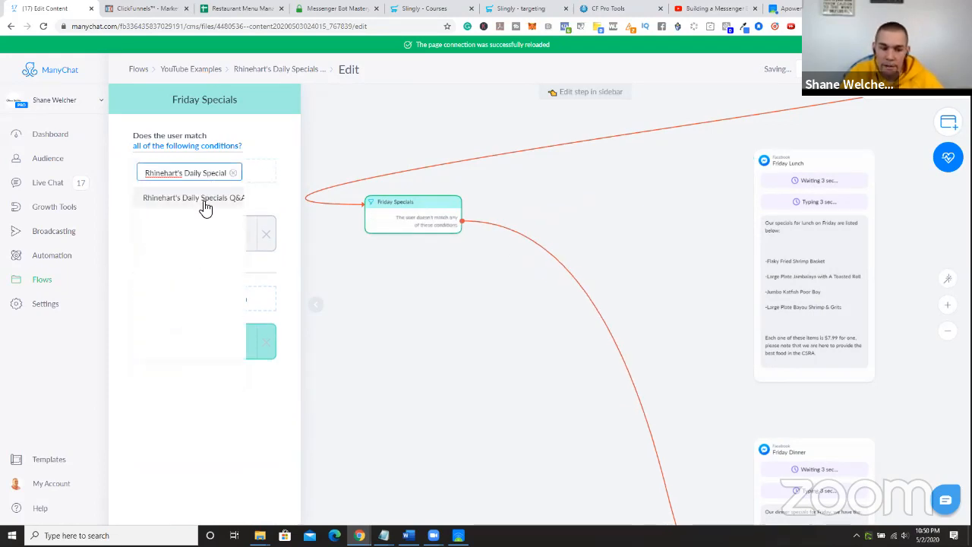
{"action": "left_click", "coordinate": [205, 207]}
{"action": "left_click", "coordinate": [360, 175]}
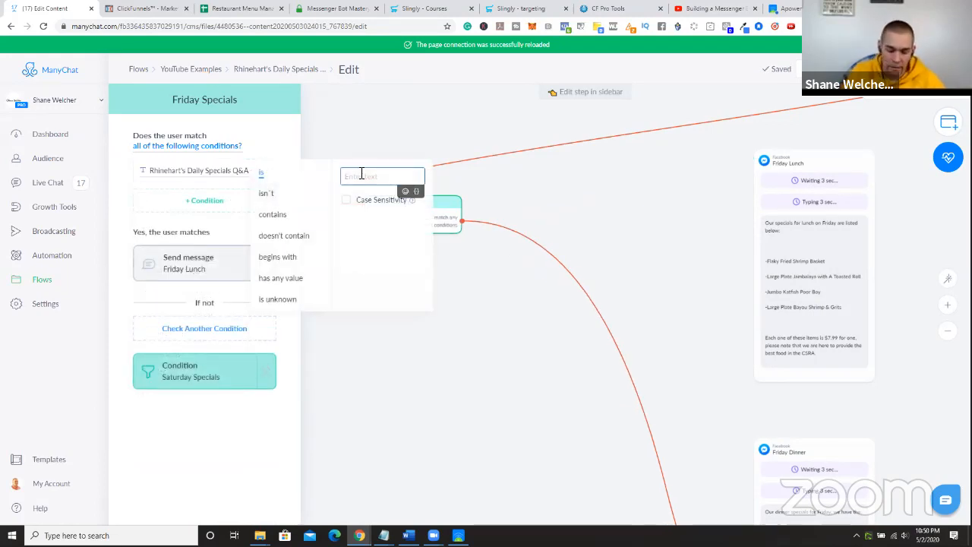
{"action": "type", "text": "Frida"}
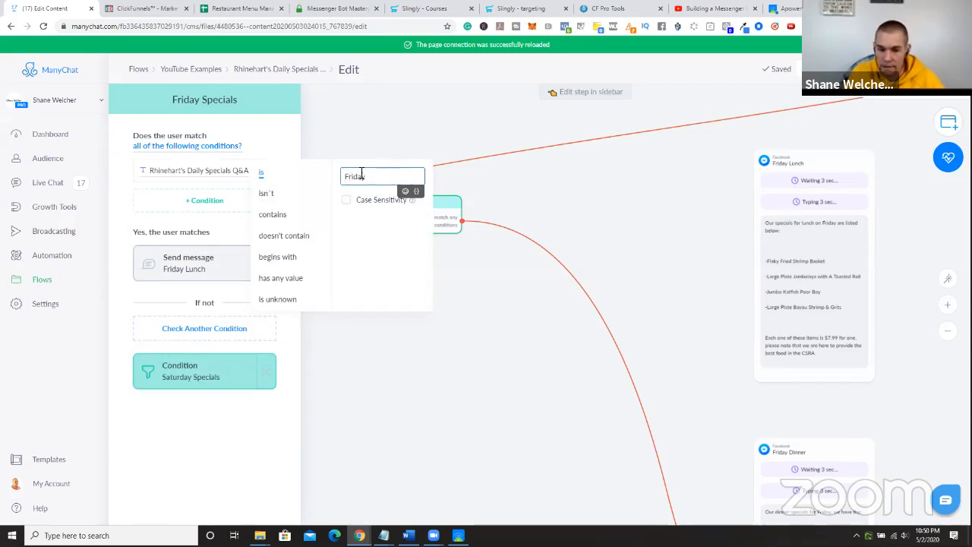
{"action": "type", "text": "y"}
{"action": "key", "text": "Return"}
- Remove the 11:00 - 21:00 condition block and the 11:00 - 16:00 time condition from the Saturday Specials step
{"action": "scroll", "coordinate": [419, 179], "scroll_direction": "down", "scroll_amount": 1}
{"action": "left_click_drag", "start_coordinate": [655, 271], "coordinate": [562, 185]}
{"action": "left_click_drag", "start_coordinate": [463, 375], "coordinate": [207, 174]}
{"action": "left_click_drag", "start_coordinate": [629, 224], "coordinate": [641, 138]}
{"action": "left_click_drag", "start_coordinate": [553, 186], "coordinate": [596, 113]}
{"action": "left_click", "coordinate": [566, 259]}
{"action": "left_click", "coordinate": [282, 302]}
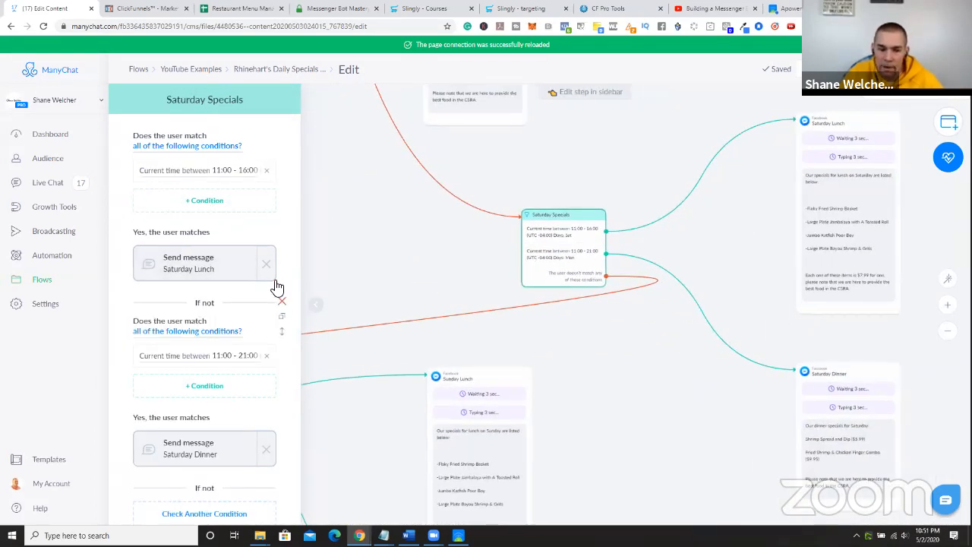
{"action": "left_click", "coordinate": [266, 171]}
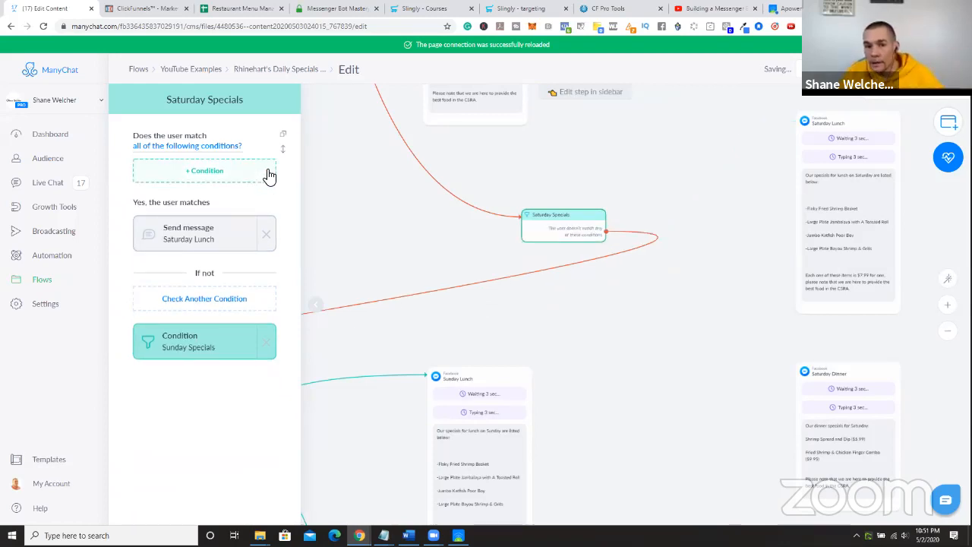
- Add a condition on the "Rhinehart's Daily Specials Q&A" field with the "is" operator to the Saturday Specials step
{"action": "left_click", "coordinate": [211, 173]}
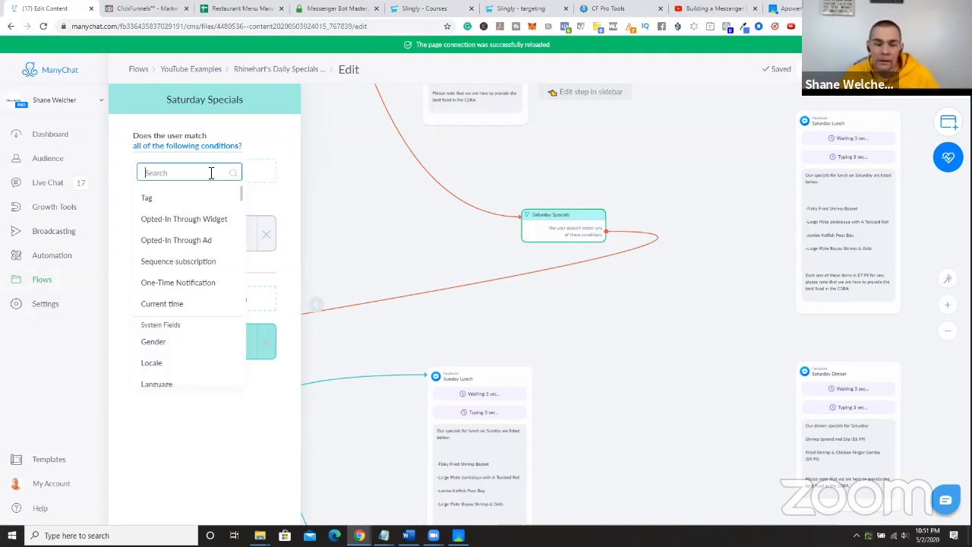
{"action": "type", "text": "Rhinehart's Daily Special"}
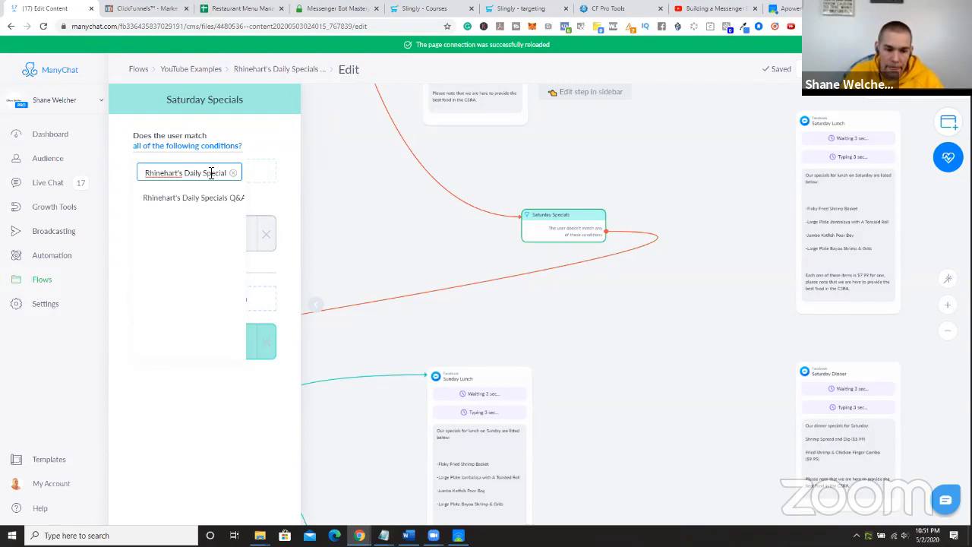
{"action": "left_click", "coordinate": [187, 199]}
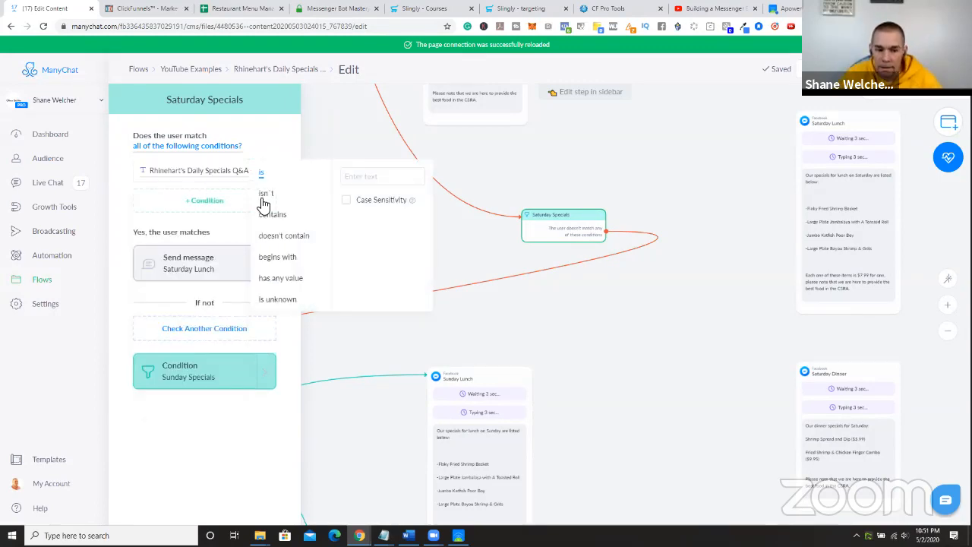
{"action": "left_click", "coordinate": [365, 176]}
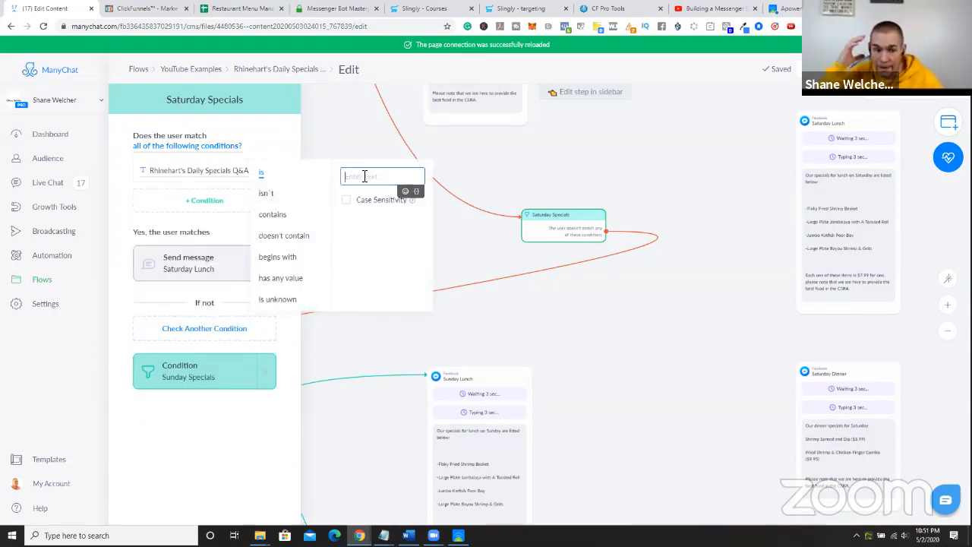
- Set the Saturday Specials condition so that Rhinehart's Daily Specials Q&A is "Saturday"
{"action": "type", "text": "Sat"}
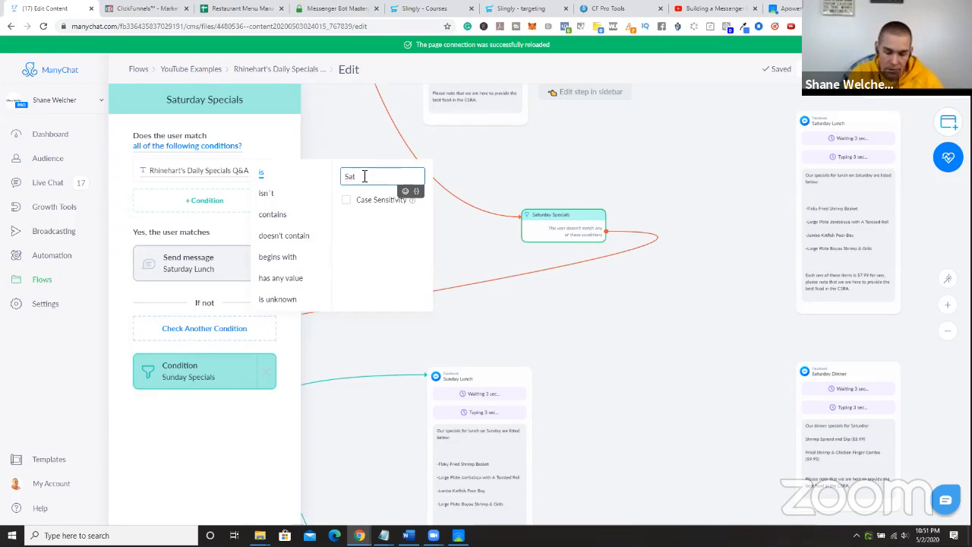
{"action": "type", "text": "ur"}
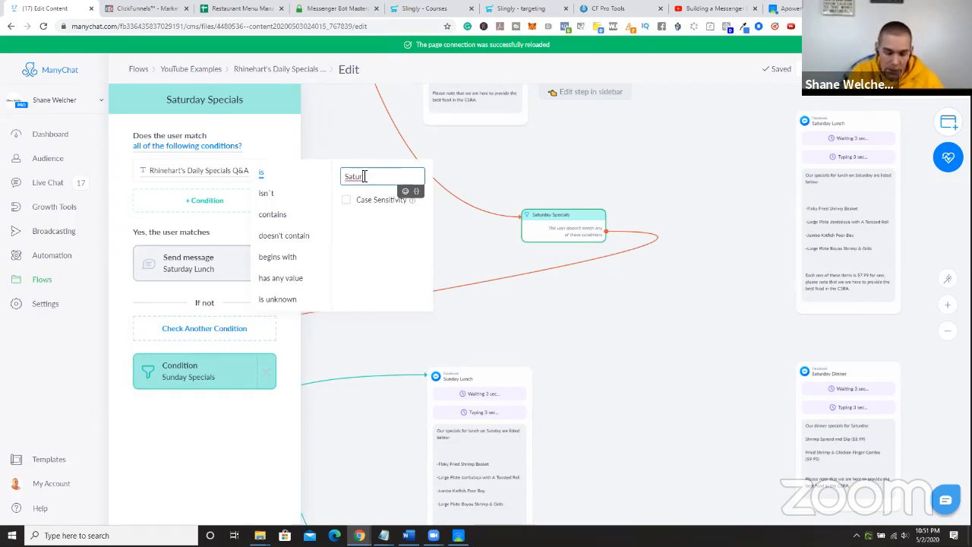
{"action": "type", "text": "day"}
{"action": "key", "text": "Return"}
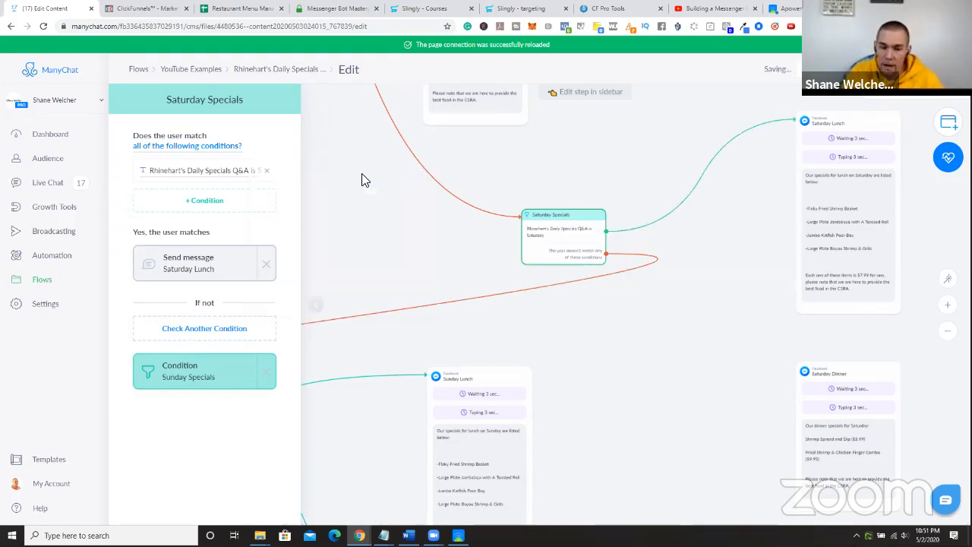
- Remove both current-time conditions from the Sunday Specials step
{"action": "left_click_drag", "start_coordinate": [582, 400], "coordinate": [698, 258]}
{"action": "left_click_drag", "start_coordinate": [358, 321], "coordinate": [610, 283]}
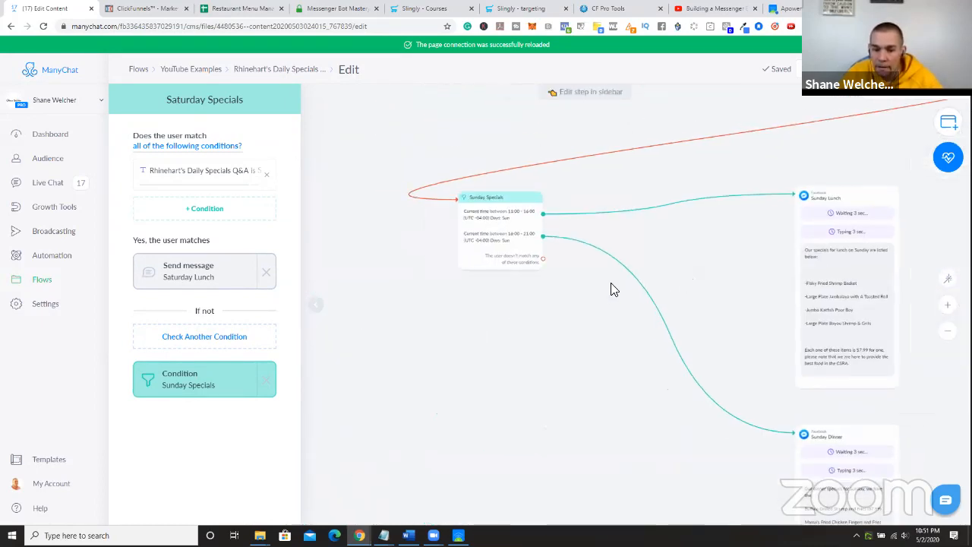
{"action": "left_click", "coordinate": [494, 223]}
{"action": "left_click", "coordinate": [283, 303]}
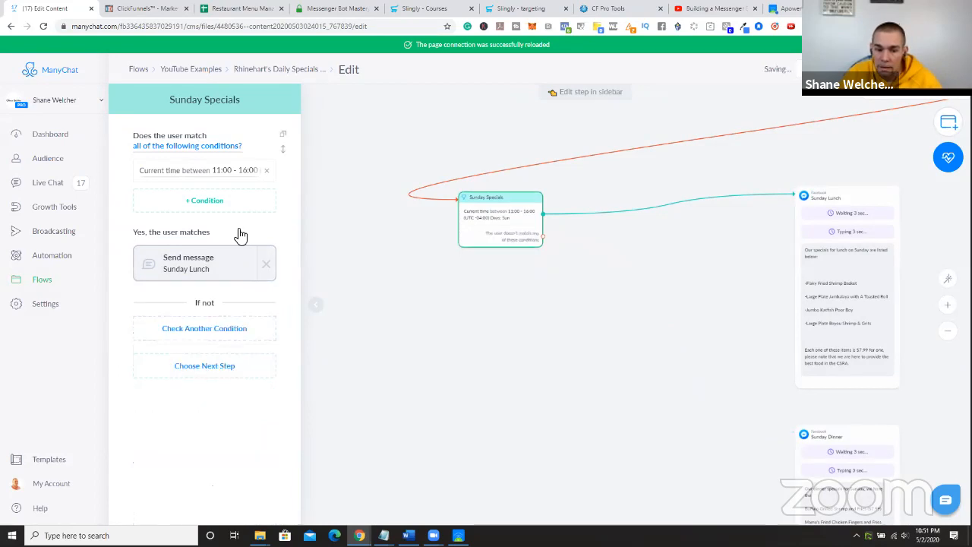
{"action": "left_click", "coordinate": [265, 171]}
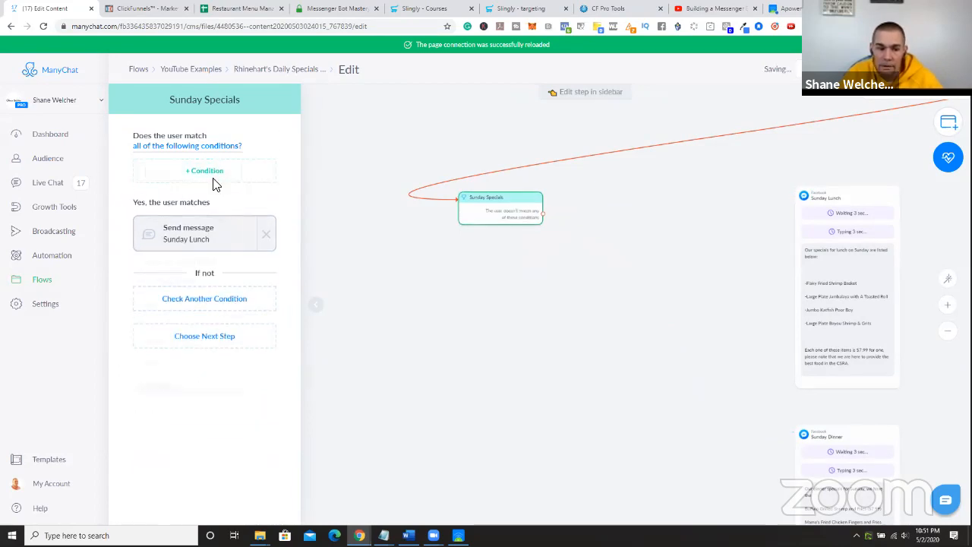
- Add a condition to Sunday Specials requiring that Rhinehart's Daily Specials Q&A is "Sunday"
{"action": "left_click", "coordinate": [212, 174]}
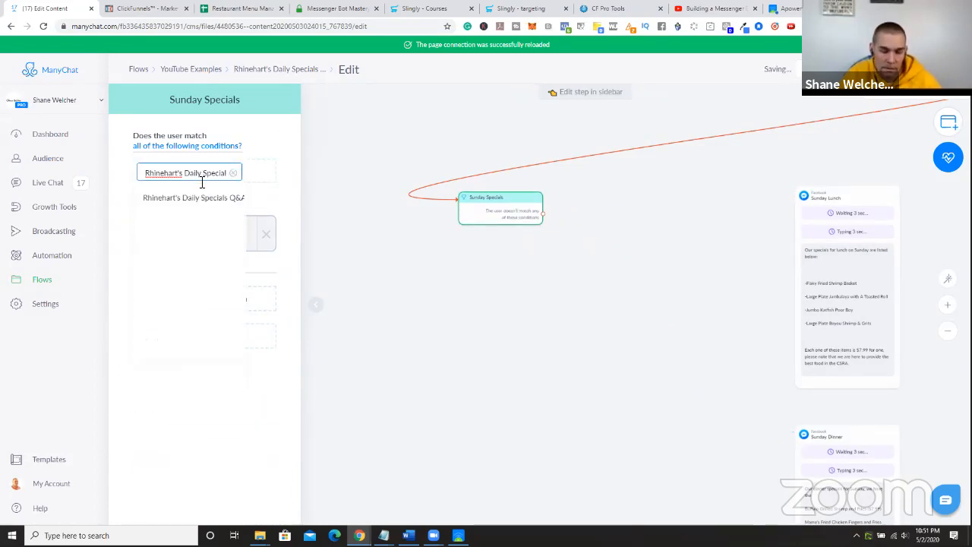
{"action": "left_click", "coordinate": [206, 202]}
{"action": "left_click", "coordinate": [364, 180]}
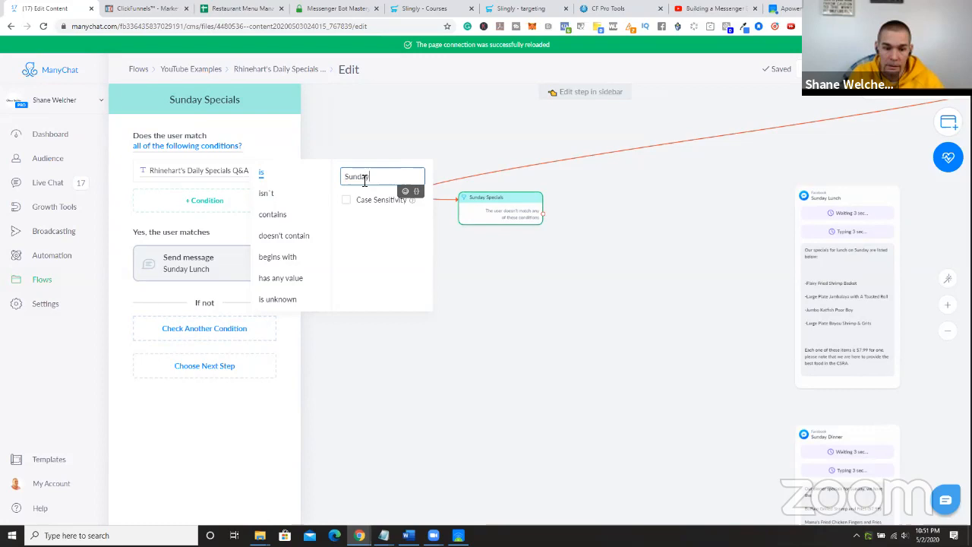
{"action": "key", "text": "Return"}
- Disconnect the matching output of Tuesday Specials from Tuesday Dinner and connect it to Tuesday Lunch instead
{"action": "left_click_drag", "start_coordinate": [605, 416], "coordinate": [356, 301]}
{"action": "left_click", "coordinate": [317, 305]}
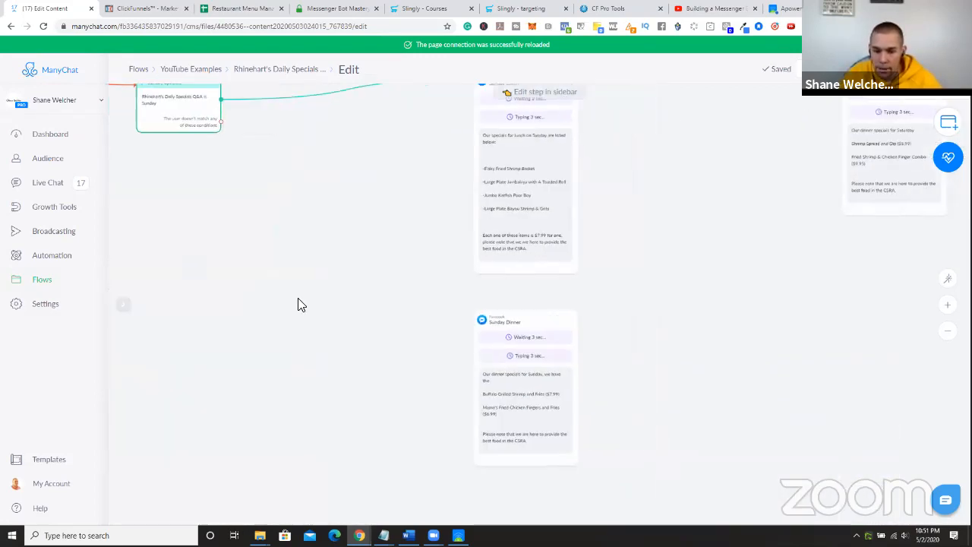
{"action": "scroll", "coordinate": [278, 418], "scroll_direction": "down", "scroll_amount": 6}
{"action": "left_click_drag", "start_coordinate": [379, 98], "coordinate": [410, 336]}
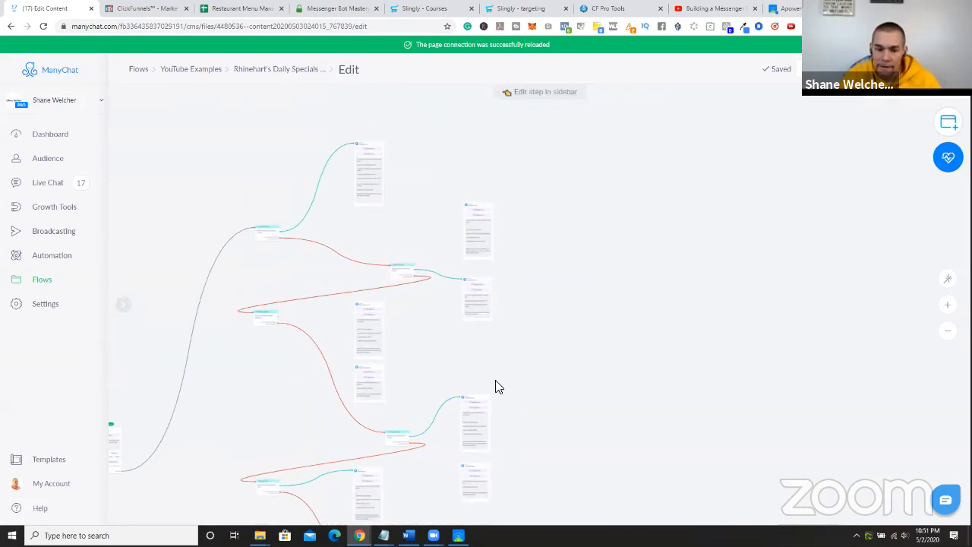
{"action": "scroll", "coordinate": [468, 360], "scroll_direction": "up", "scroll_amount": 2}
{"action": "left_click_drag", "start_coordinate": [410, 214], "coordinate": [412, 176]}
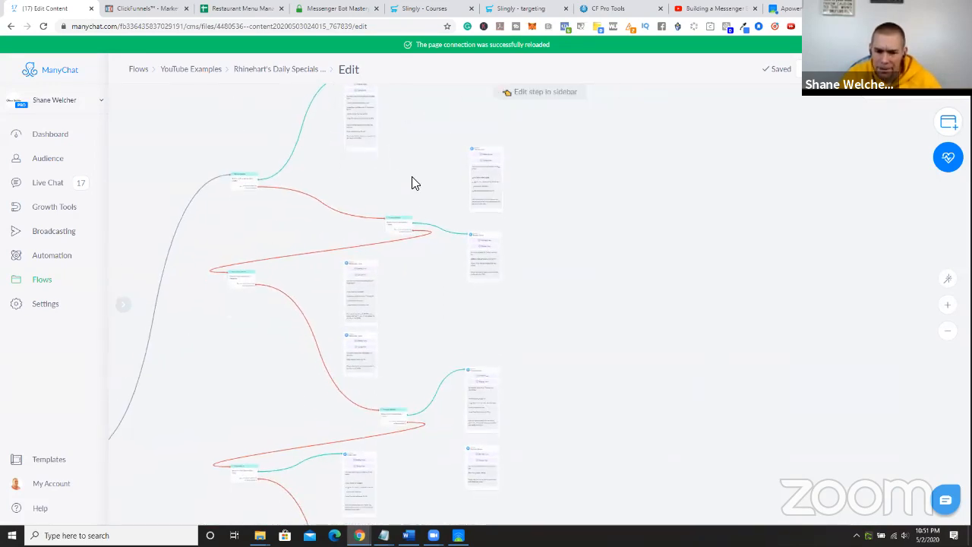
{"action": "left_click_drag", "start_coordinate": [423, 270], "coordinate": [423, 256]}
{"action": "scroll", "coordinate": [413, 271], "scroll_direction": "up", "scroll_amount": 5}
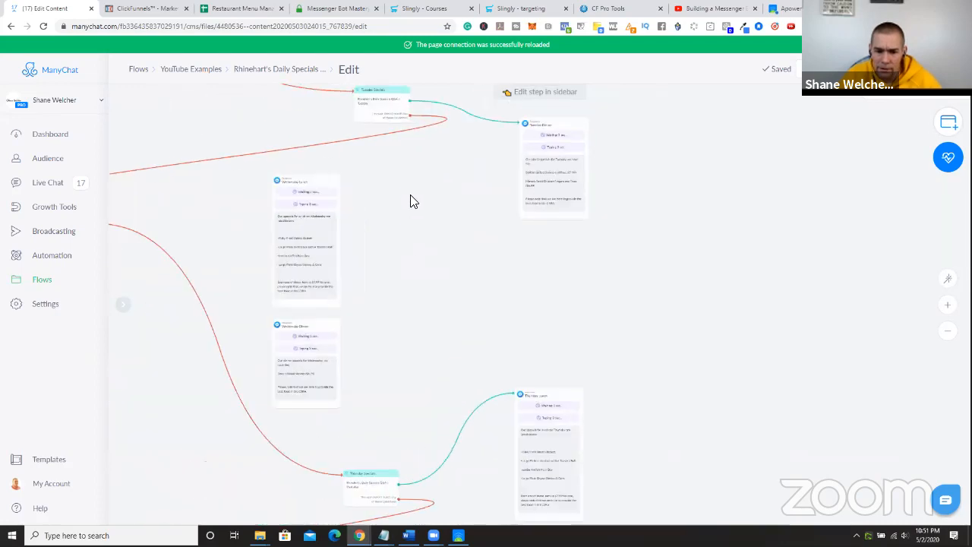
{"action": "scroll", "coordinate": [425, 340], "scroll_direction": "up", "scroll_amount": 5}
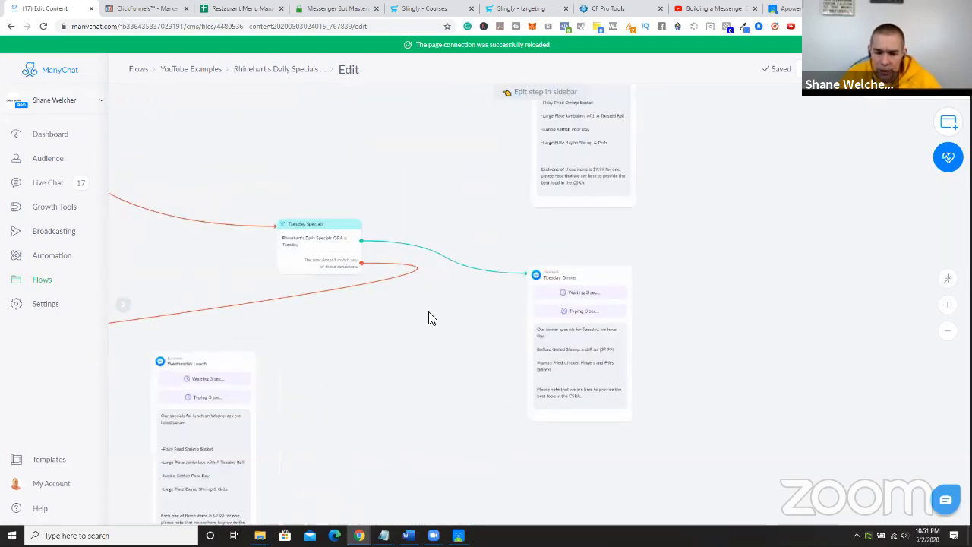
{"action": "left_click", "coordinate": [456, 319]}
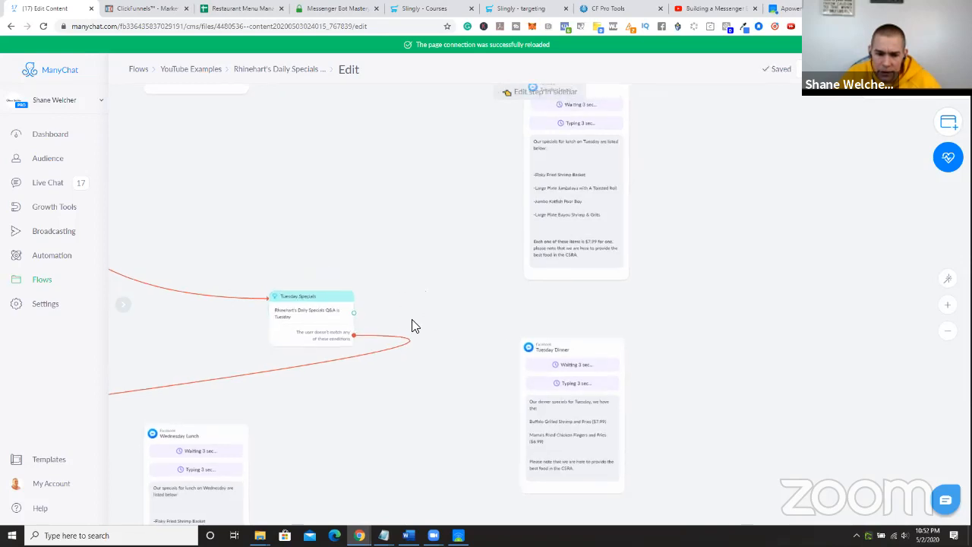
{"action": "left_click_drag", "start_coordinate": [412, 319], "coordinate": [398, 372]}
{"action": "left_click_drag", "start_coordinate": [341, 362], "coordinate": [513, 139]}
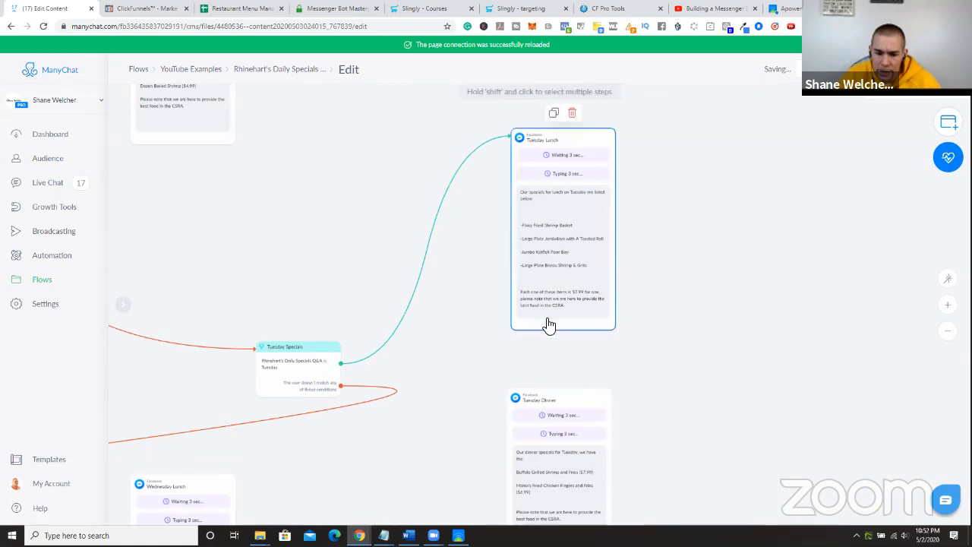
- Append the price ($7.99) to each of the four menu items in the Tuesday Lunch message
{"action": "left_click", "coordinate": [555, 293]}
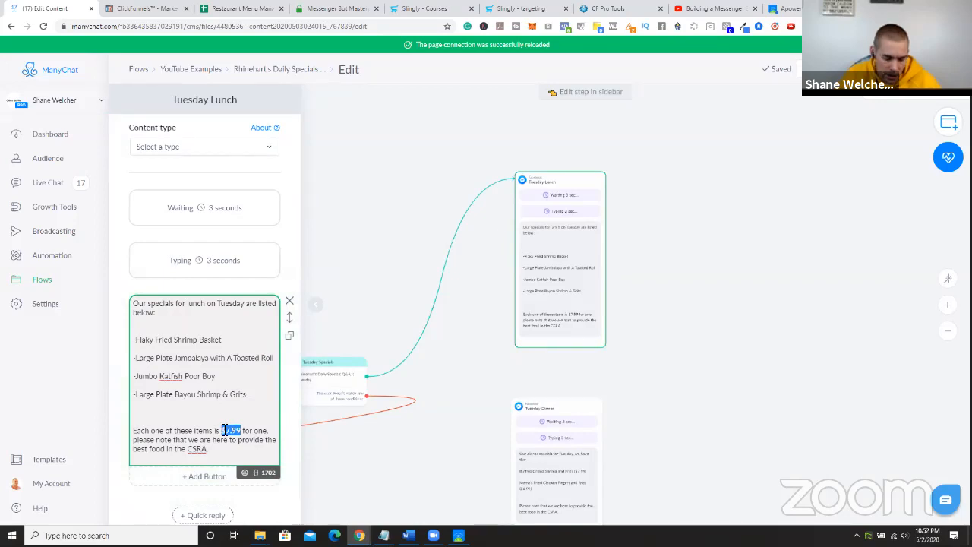
{"action": "left_click", "coordinate": [244, 337]}
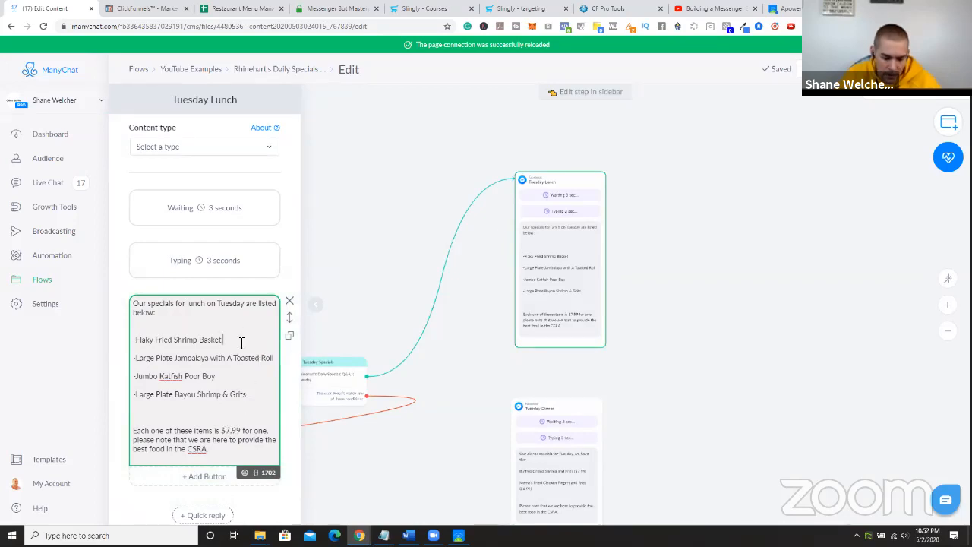
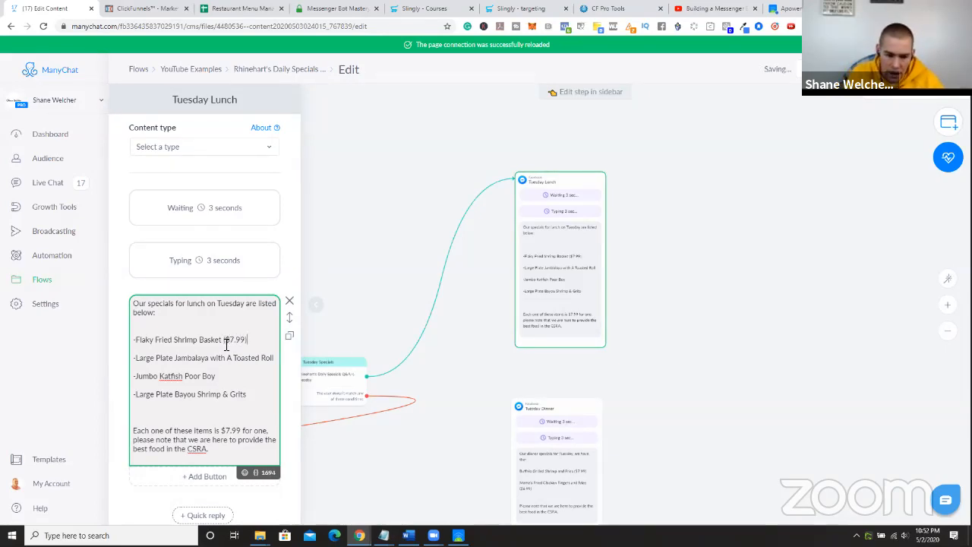
{"action": "left_click_drag", "start_coordinate": [254, 339], "coordinate": [220, 341]}
{"action": "key", "text": "ctrl+c"}
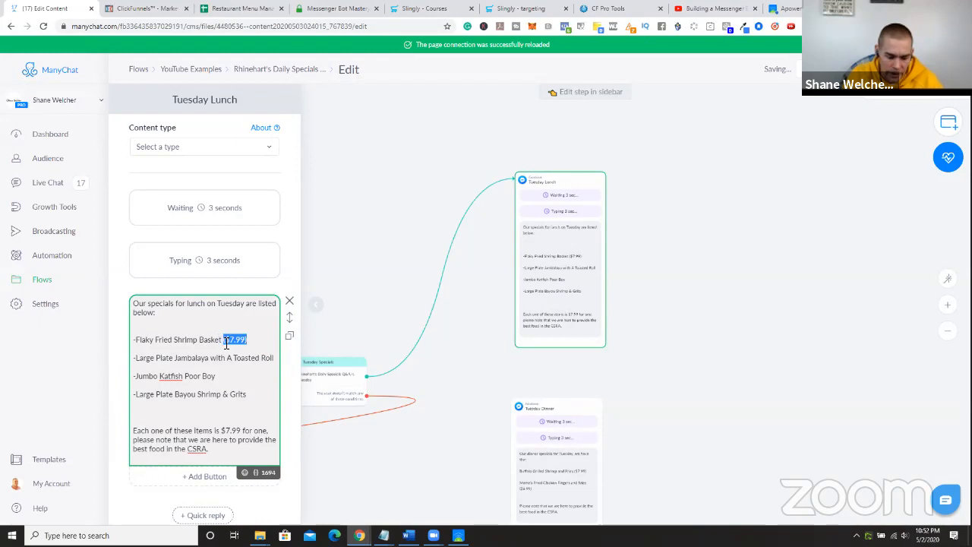
{"action": "left_click", "coordinate": [276, 358]}
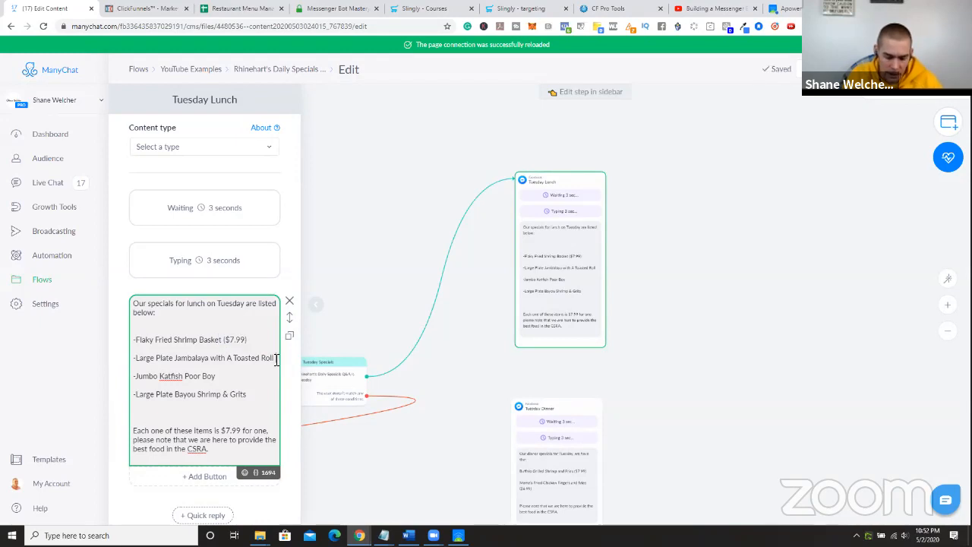
{"action": "key", "text": "ctrl+v"}
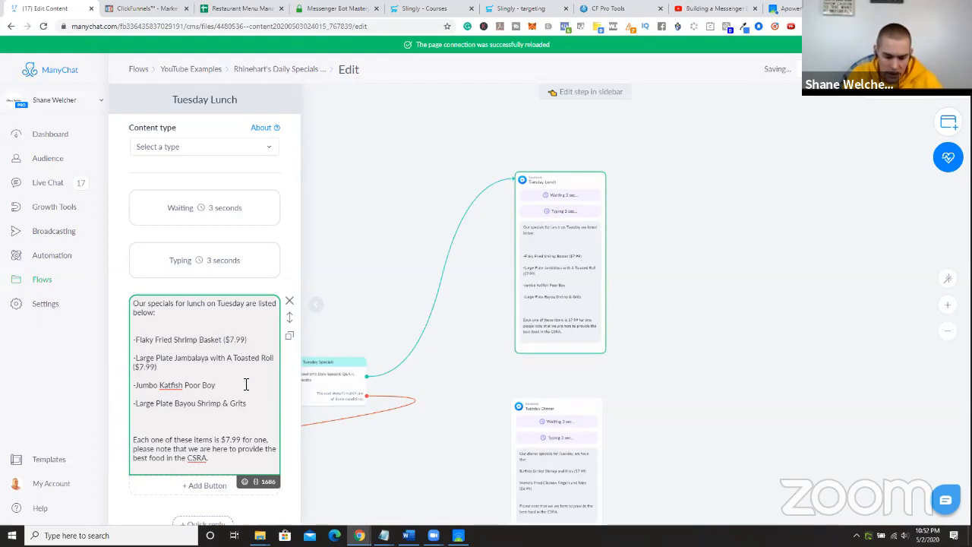
{"action": "left_click", "coordinate": [253, 404]}
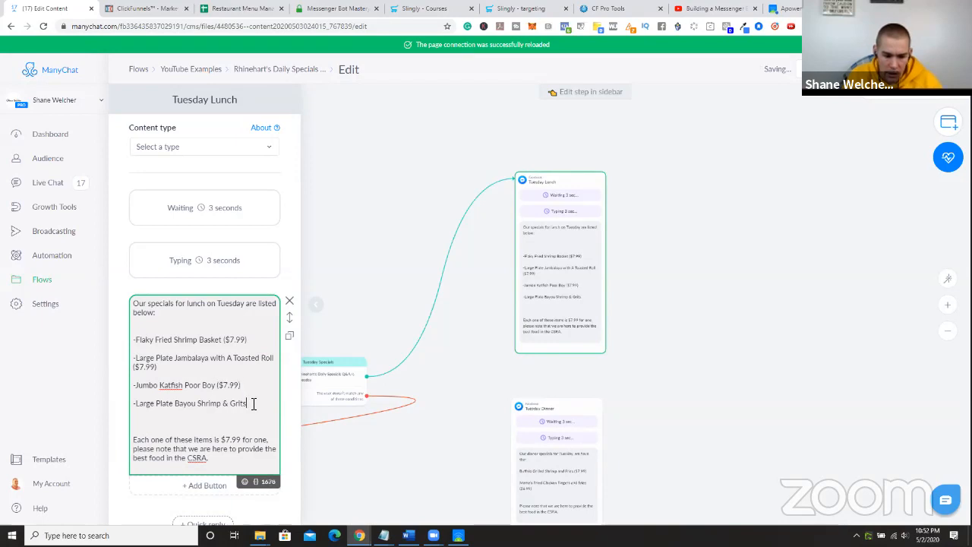
- Delete the closing price and note paragraph and the surplus blank lines from the Tuesday Lunch message
{"action": "left_click_drag", "start_coordinate": [228, 457], "coordinate": [139, 437]}
{"action": "key", "text": "BackSpace"}
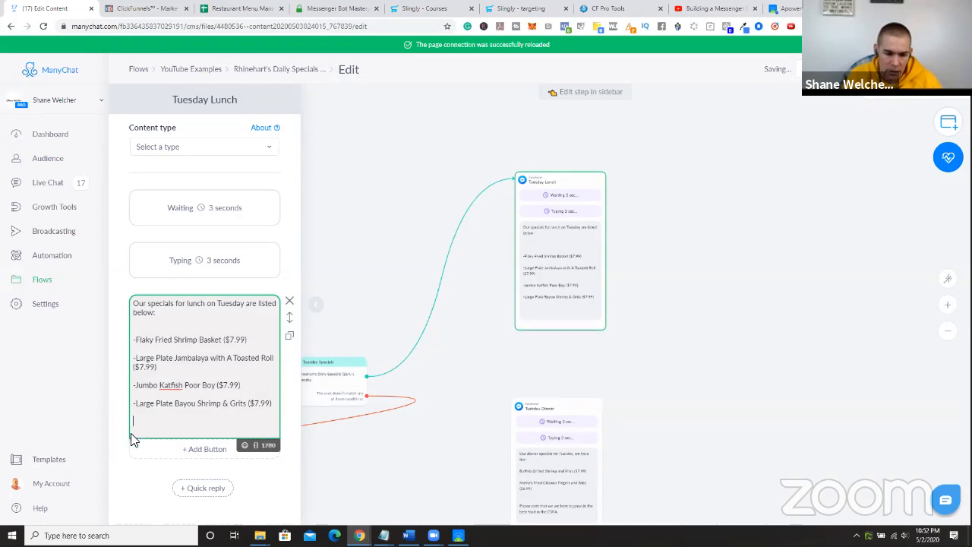
{"action": "left_click", "coordinate": [153, 332]}
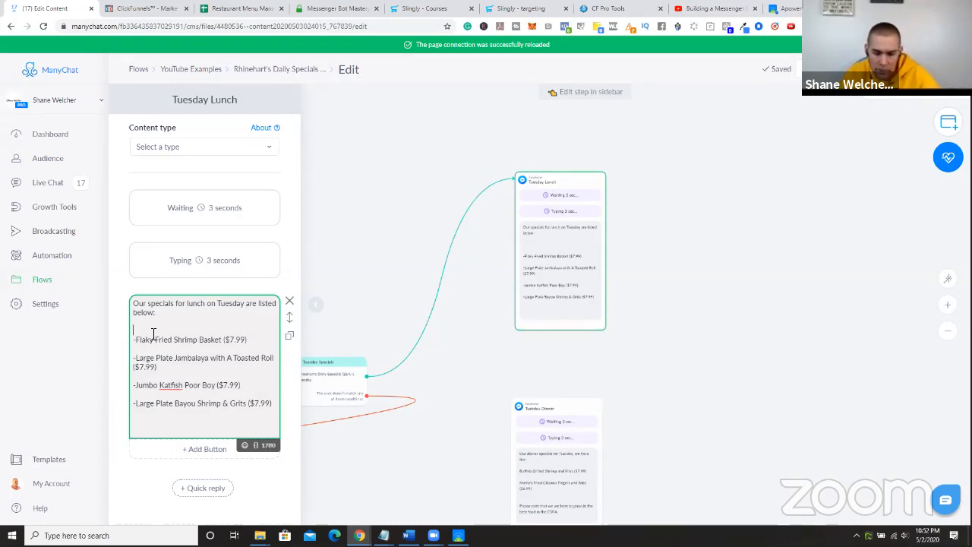
{"action": "key", "text": "BackSpace"}
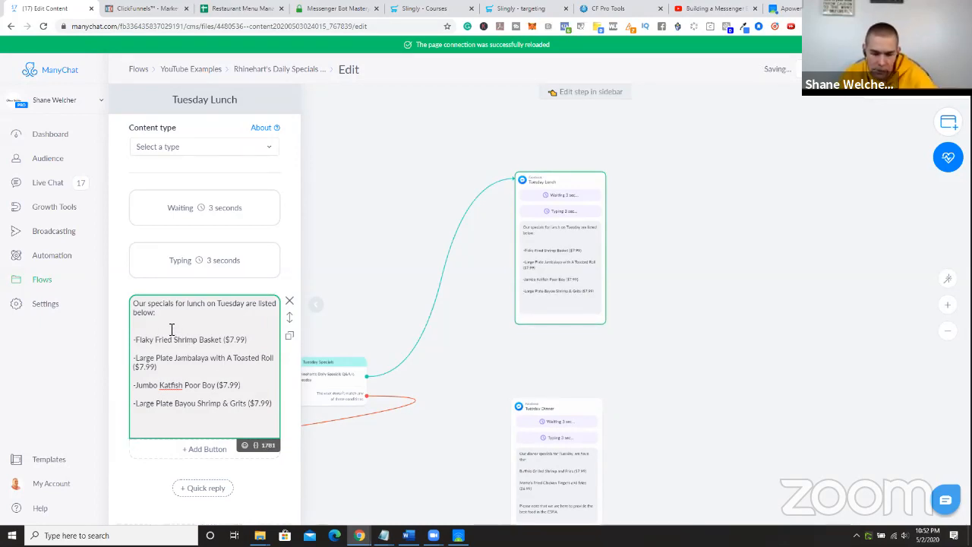
{"action": "key", "text": "BackSpace"}
- Copy the entire Tuesday Dinner message text and paste it at the end of the Tuesday Lunch message
{"action": "left_click_drag", "start_coordinate": [461, 449], "coordinate": [463, 289]}
{"action": "left_click", "coordinate": [524, 342]}
{"action": "left_click_drag", "start_coordinate": [158, 358], "coordinate": [127, 309]}
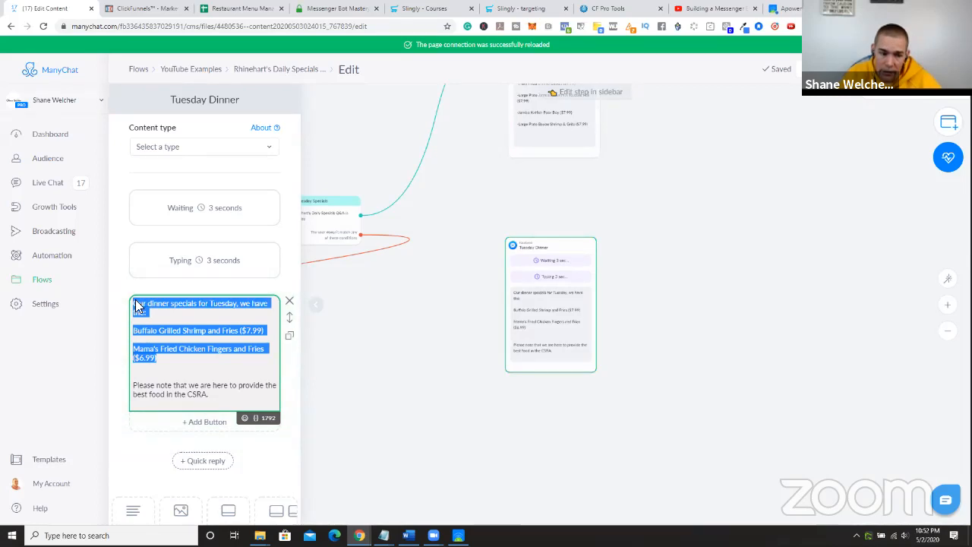
{"action": "right_click", "coordinate": [135, 300]}
{"action": "left_click", "coordinate": [147, 286]}
{"action": "left_click_drag", "start_coordinate": [217, 390], "coordinate": [136, 302]}
{"action": "right_click", "coordinate": [138, 305]}
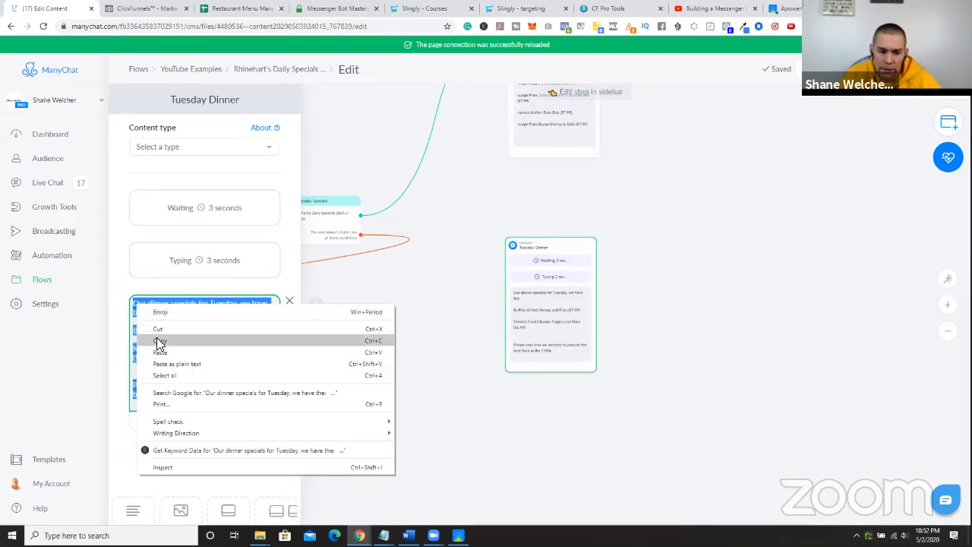
{"action": "left_click", "coordinate": [158, 340]}
{"action": "left_click_drag", "start_coordinate": [457, 211], "coordinate": [453, 334]}
{"action": "left_click", "coordinate": [531, 270]}
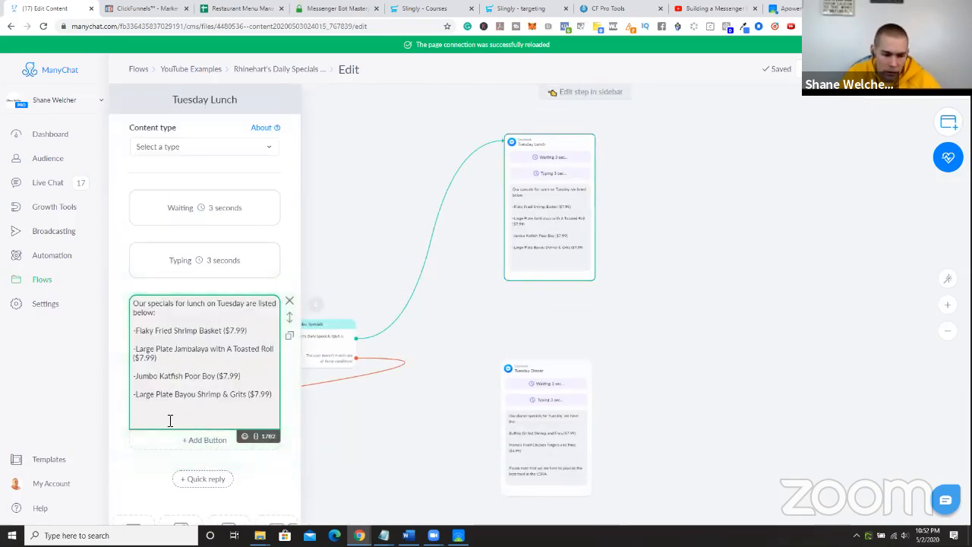
{"action": "key", "text": "ctrl+v"}
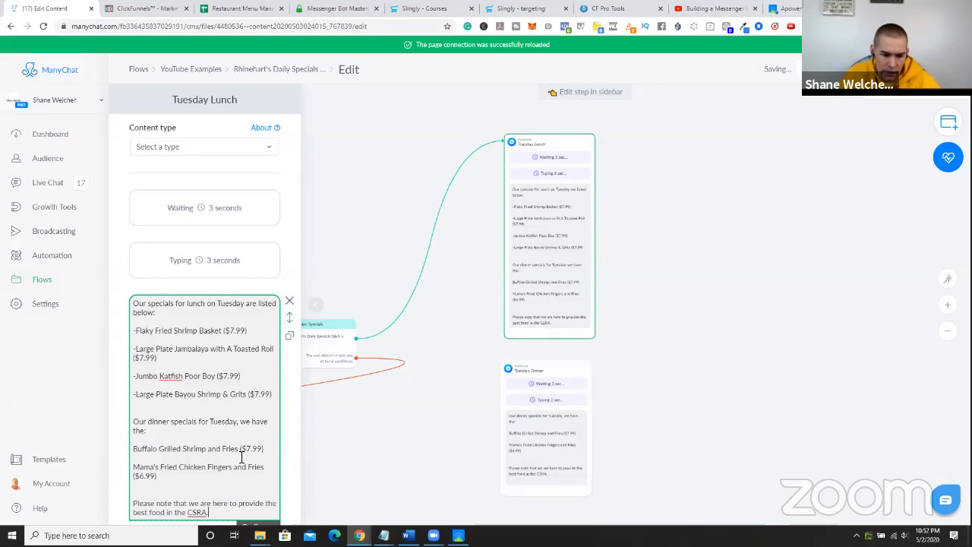
- Change the start of the pasted dinner text to "And our dinner specials" and insert a blank line above it
{"action": "left_click", "coordinate": [134, 422]}
{"action": "type", "text": "And"}
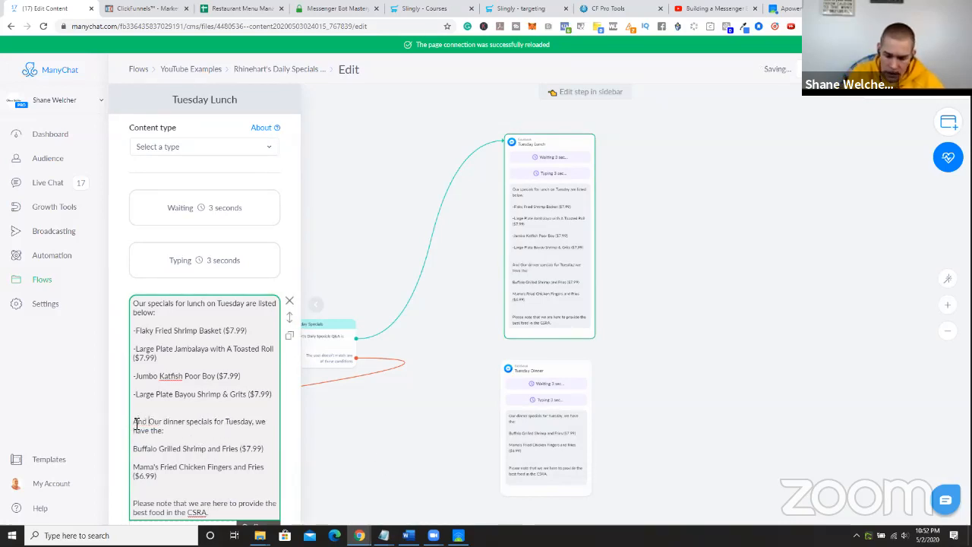
{"action": "key", "text": "Delete"}
{"action": "type", "text": "o"}
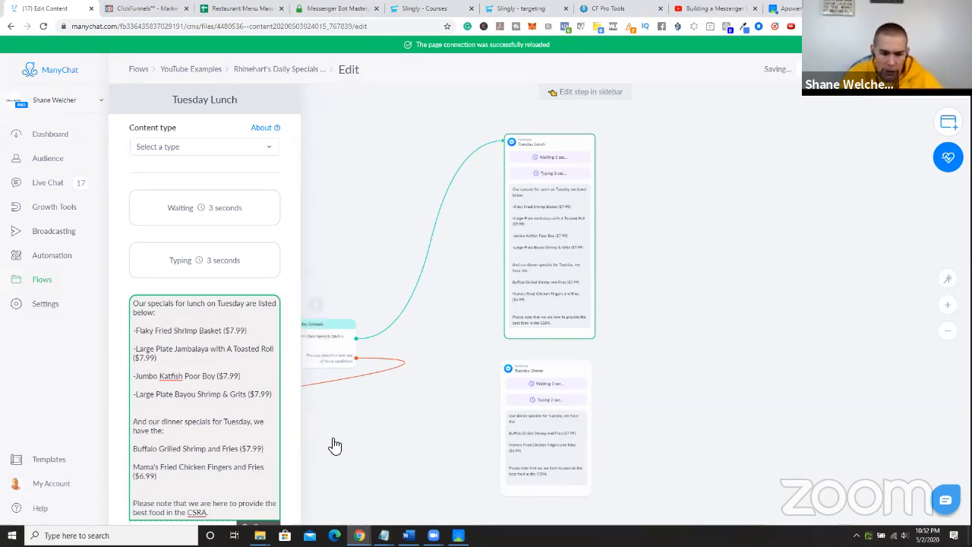
{"action": "key", "text": "Return"}
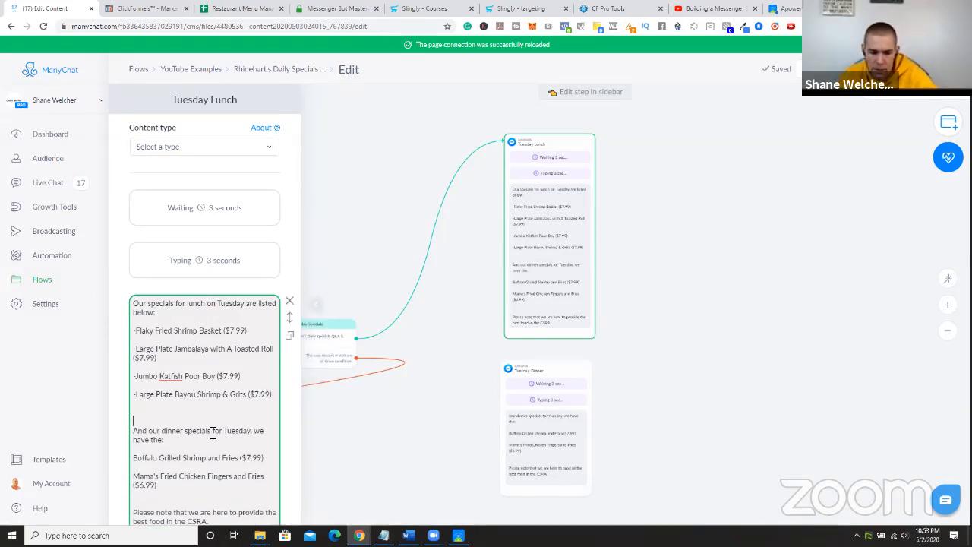
- Delete the Tuesday Dinner message step from the flow
{"action": "left_click_drag", "start_coordinate": [434, 473], "coordinate": [425, 390]}
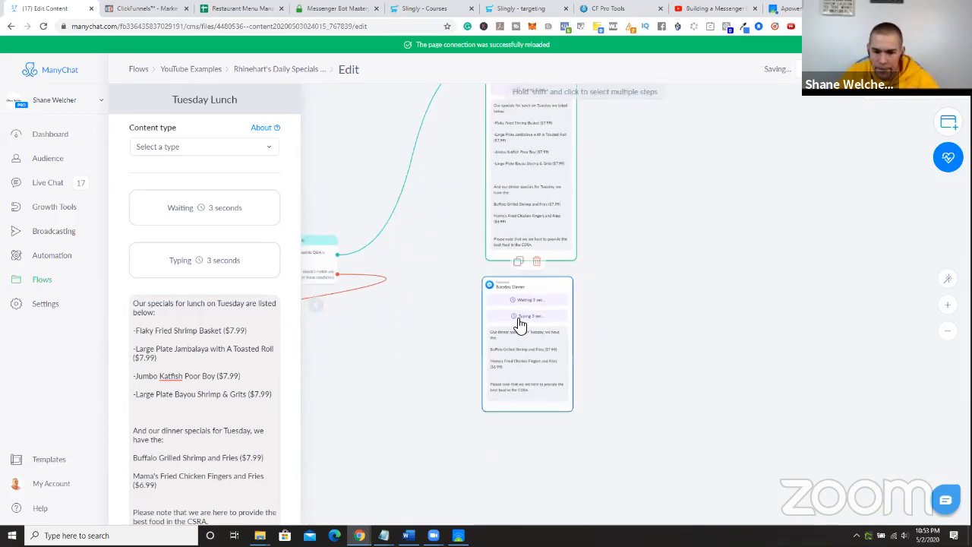
{"action": "left_click", "coordinate": [535, 265]}
{"action": "left_click", "coordinate": [559, 114]}
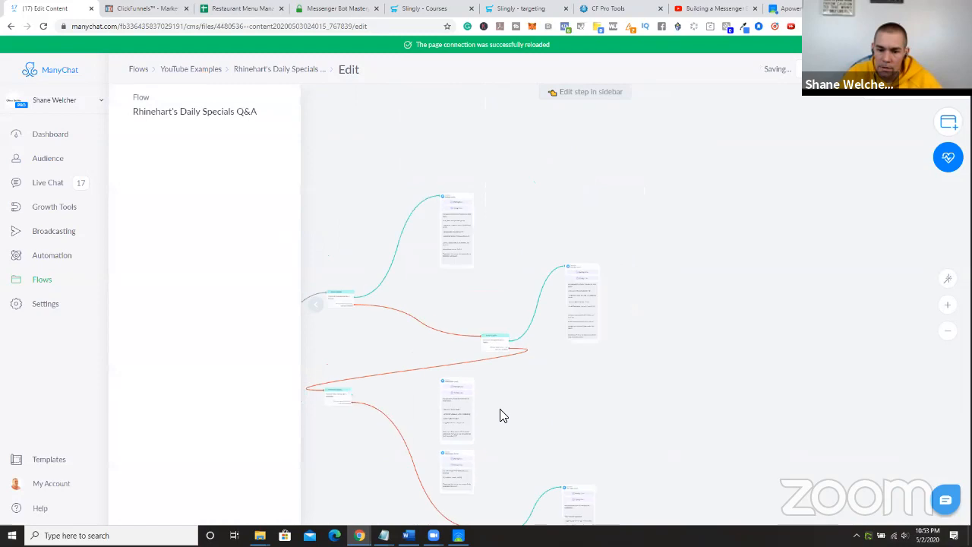
- Move the Tuesday Lunch message and the topmost message block down, closer to the conditions they are connected to
{"action": "left_click_drag", "start_coordinate": [585, 276], "coordinate": [590, 340]}
{"action": "left_click_drag", "start_coordinate": [442, 232], "coordinate": [457, 274]}
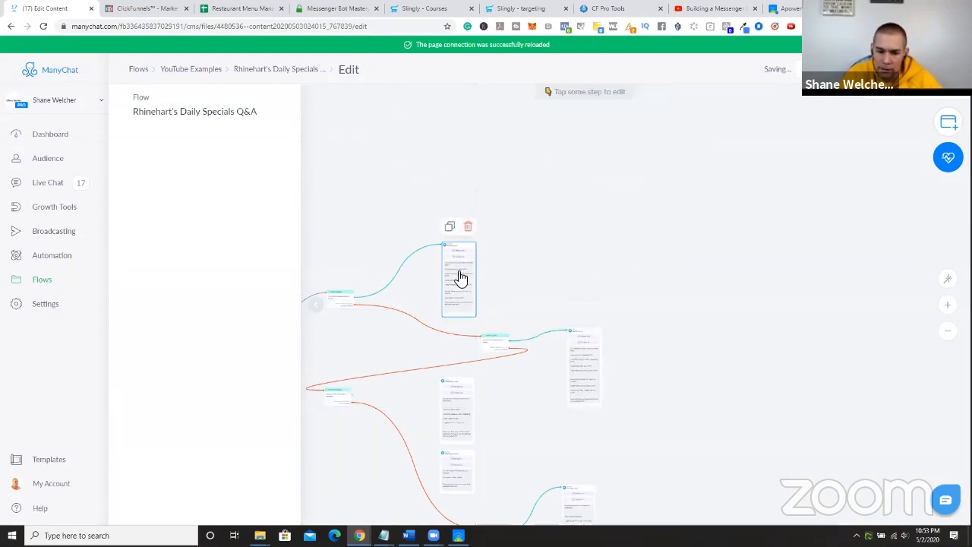
- Connect the matching output of the Wednesday Specials condition to the Wednesday Lunch message
{"action": "left_click_drag", "start_coordinate": [574, 289], "coordinate": [585, 207]}
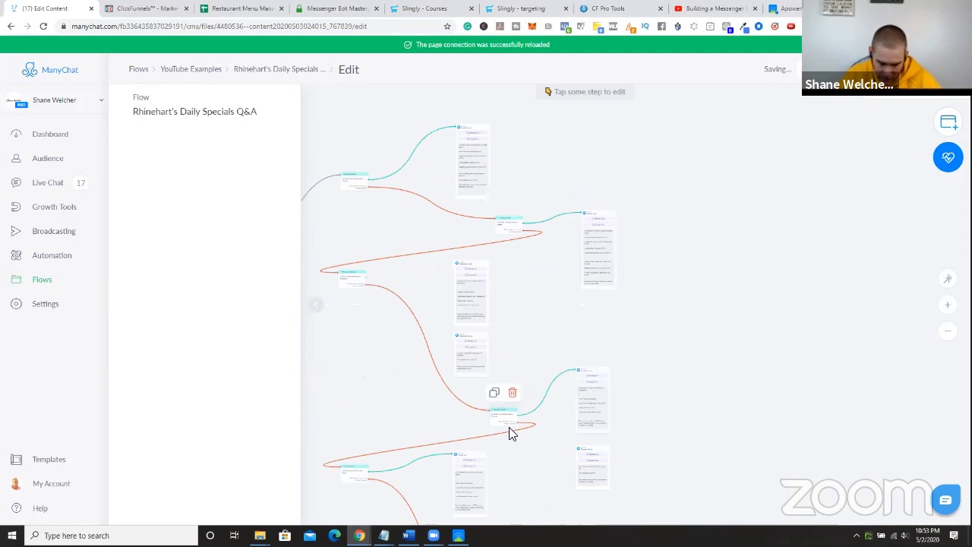
{"action": "left_click_drag", "start_coordinate": [529, 324], "coordinate": [516, 220]}
{"action": "scroll", "coordinate": [455, 201], "scroll_direction": "up", "scroll_amount": 5}
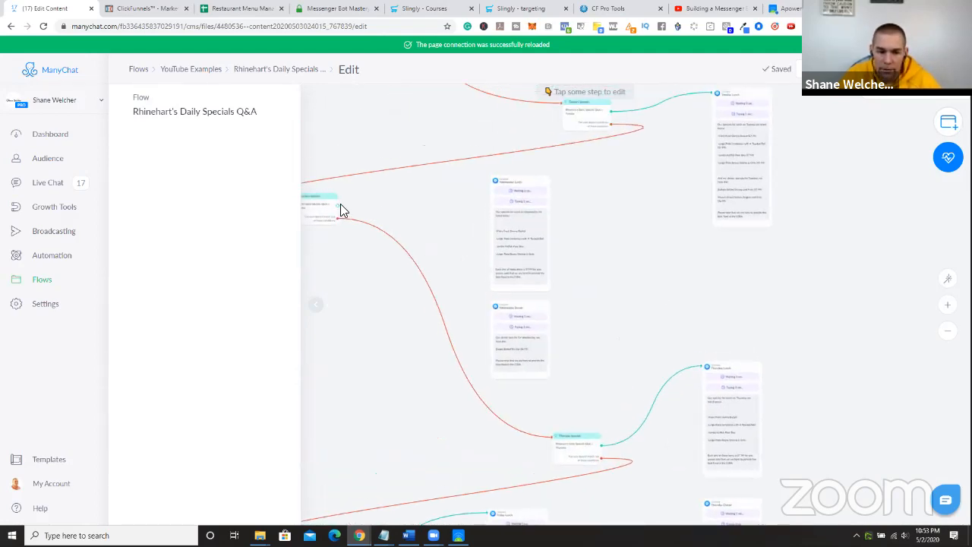
{"action": "scroll", "coordinate": [342, 210], "scroll_direction": "up", "scroll_amount": 1}
{"action": "left_click", "coordinate": [509, 191]}
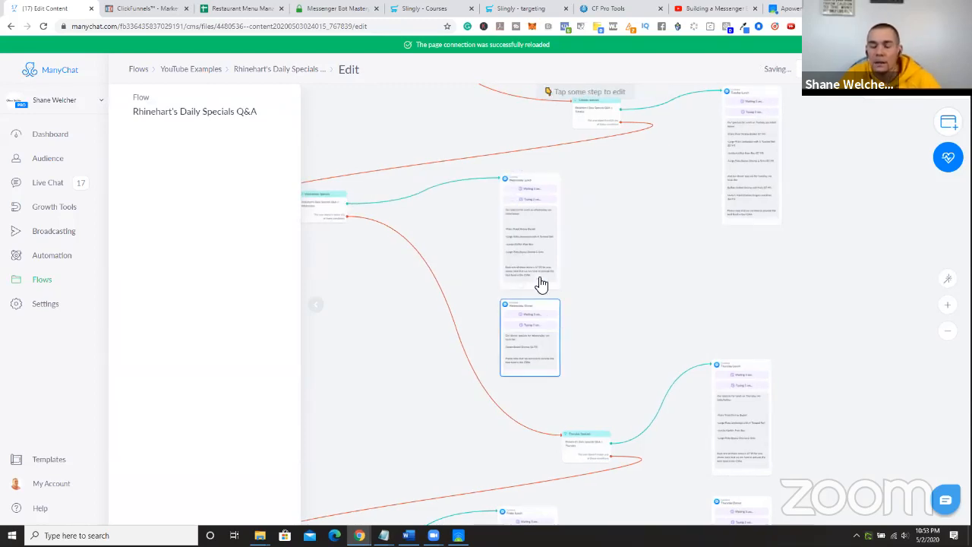
- Paste the copied dinner text into the Wednesday Lunch message after the Flaky Fried Shrimp Basket line
{"action": "scroll", "coordinate": [523, 275], "scroll_direction": "up", "scroll_amount": 2}
{"action": "scroll", "coordinate": [523, 275], "scroll_direction": "up", "scroll_amount": 3}
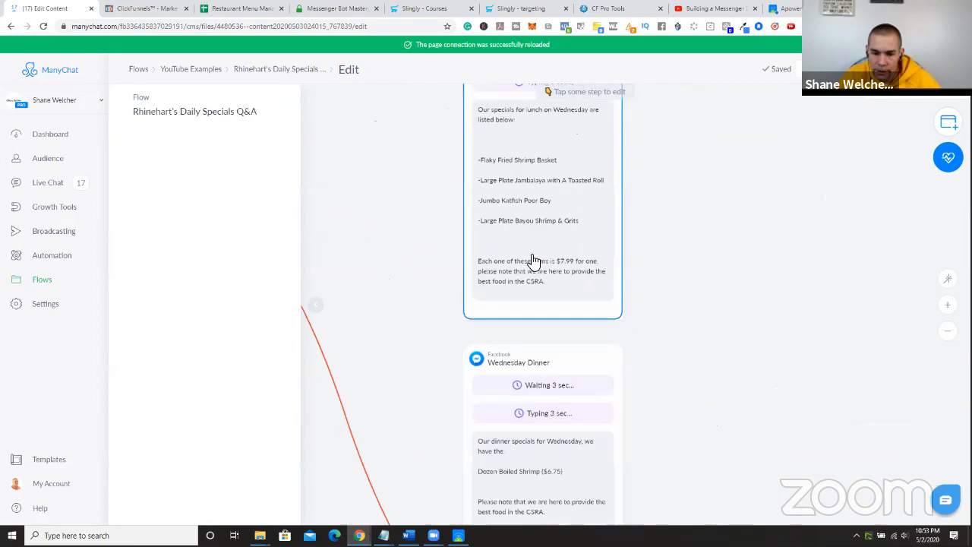
{"action": "left_click", "coordinate": [537, 211]}
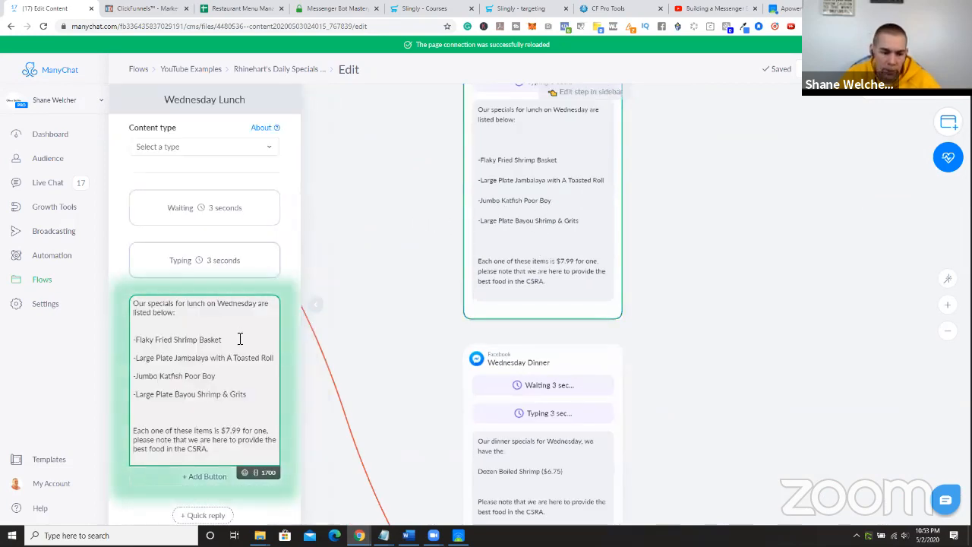
{"action": "key", "text": "ctrl+v"}
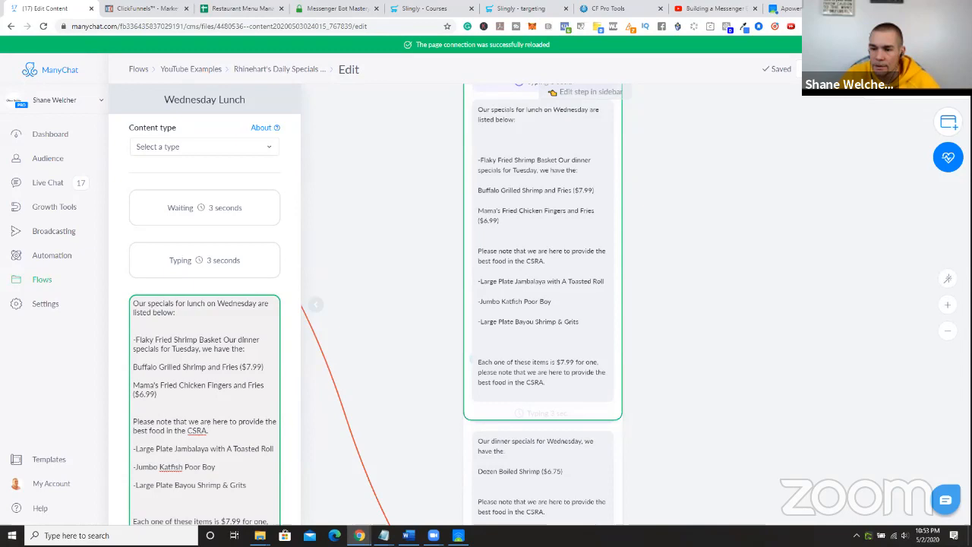
{"action": "left_click", "coordinate": [938, 69]}
{"action": "left_click", "coordinate": [789, 168]}
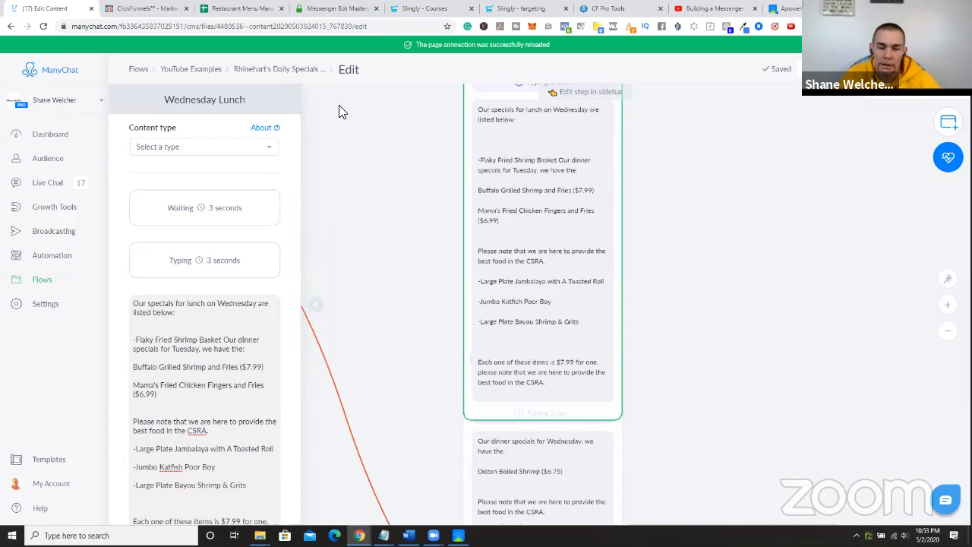
- Copy the entire combined lunch and dinner text of the Tuesday Lunch message
{"action": "scroll", "coordinate": [418, 199], "scroll_direction": "down", "scroll_amount": 5}
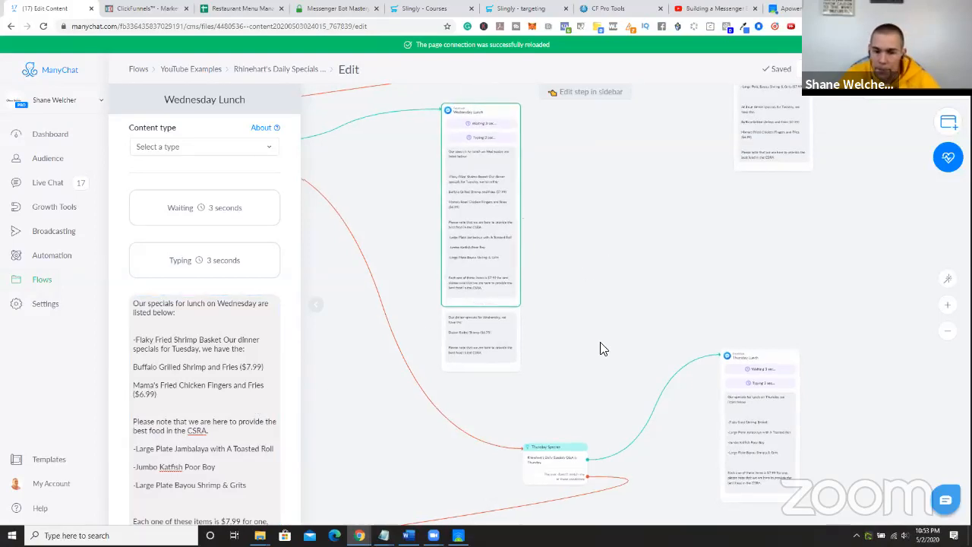
{"action": "left_click_drag", "start_coordinate": [628, 168], "coordinate": [598, 425]}
{"action": "left_click_drag", "start_coordinate": [616, 366], "coordinate": [531, 311]}
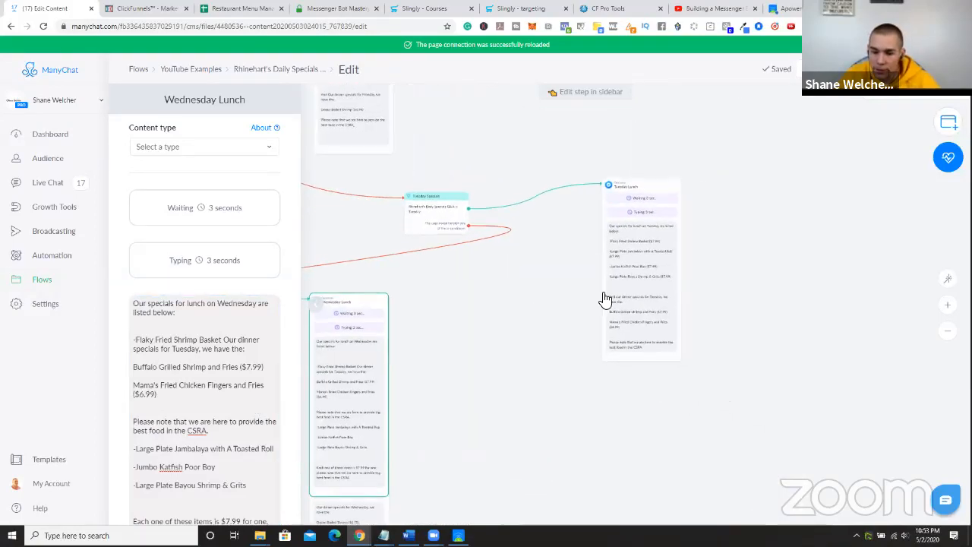
{"action": "left_click", "coordinate": [609, 302]}
{"action": "scroll", "coordinate": [206, 414], "scroll_direction": "down", "scroll_amount": 5}
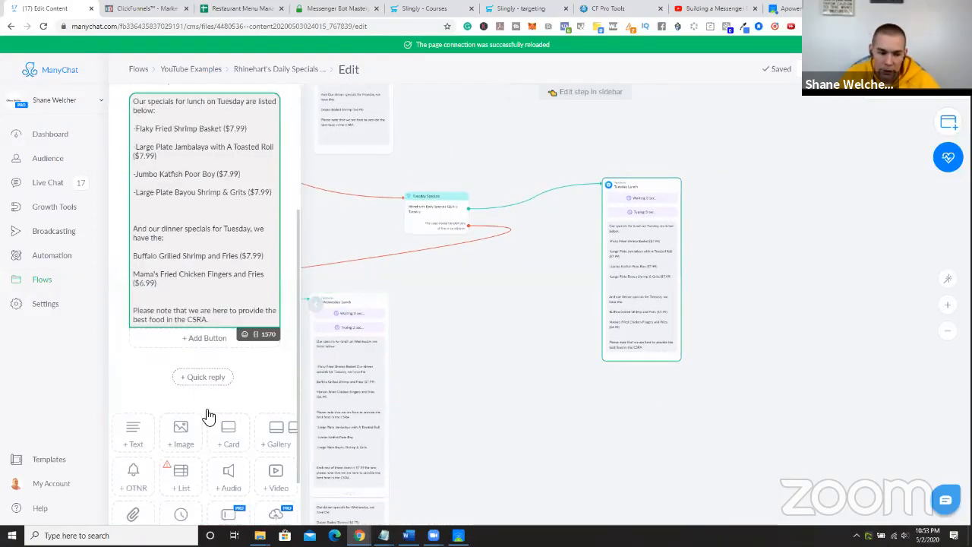
{"action": "left_click_drag", "start_coordinate": [209, 319], "coordinate": [135, 104]}
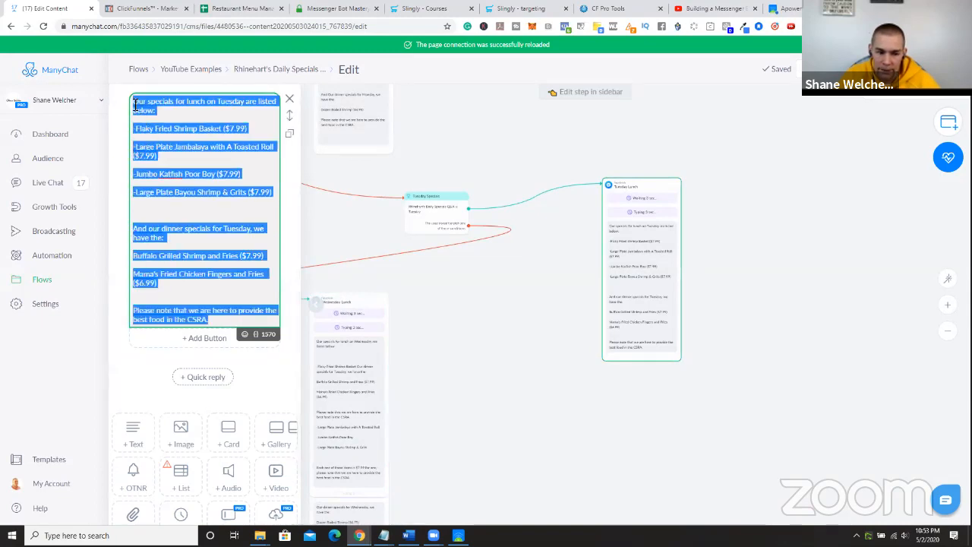
{"action": "left_click", "coordinate": [514, 317]}
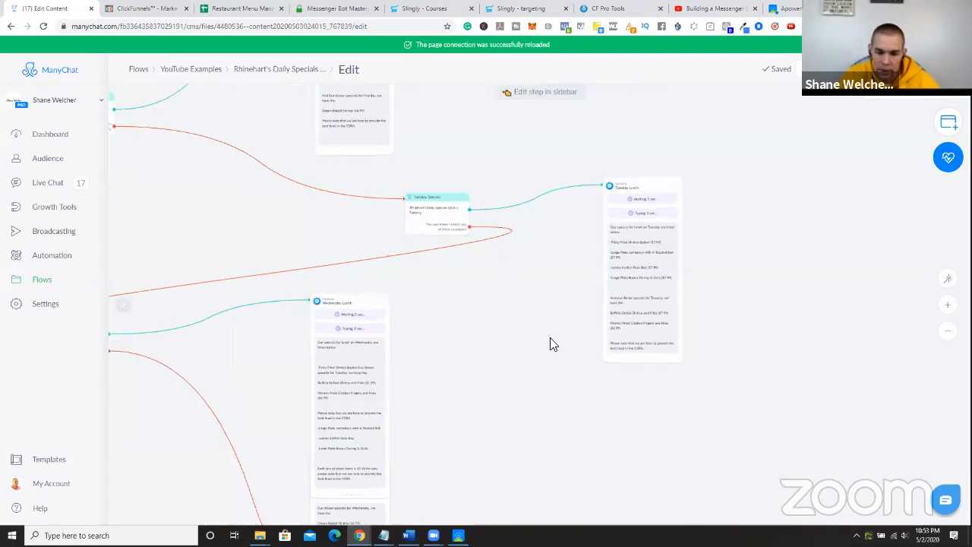
- Replace the whole Wednesday Lunch message text with the copied Tuesday text and change its lunch day to Wednesday
{"action": "left_click_drag", "start_coordinate": [551, 343], "coordinate": [630, 284]}
{"action": "left_click", "coordinate": [430, 375]}
{"action": "scroll", "coordinate": [237, 493], "scroll_direction": "down", "scroll_amount": 3}
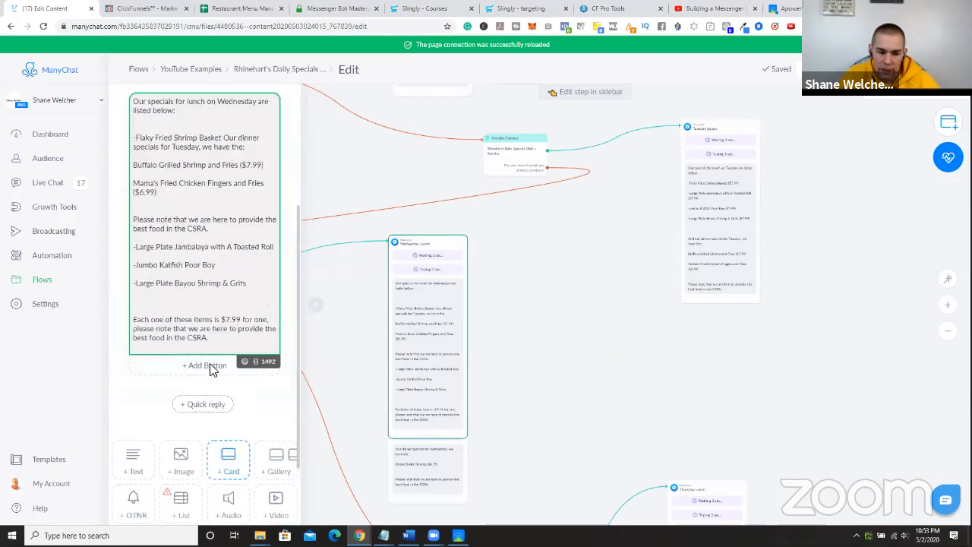
{"action": "left_click_drag", "start_coordinate": [214, 340], "coordinate": [128, 110]}
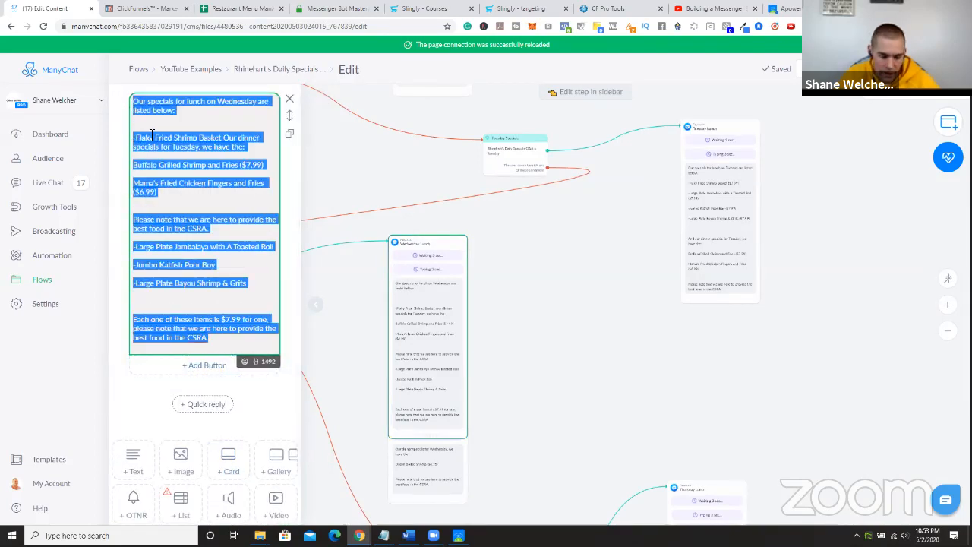
{"action": "key", "text": "ctrl+v"}
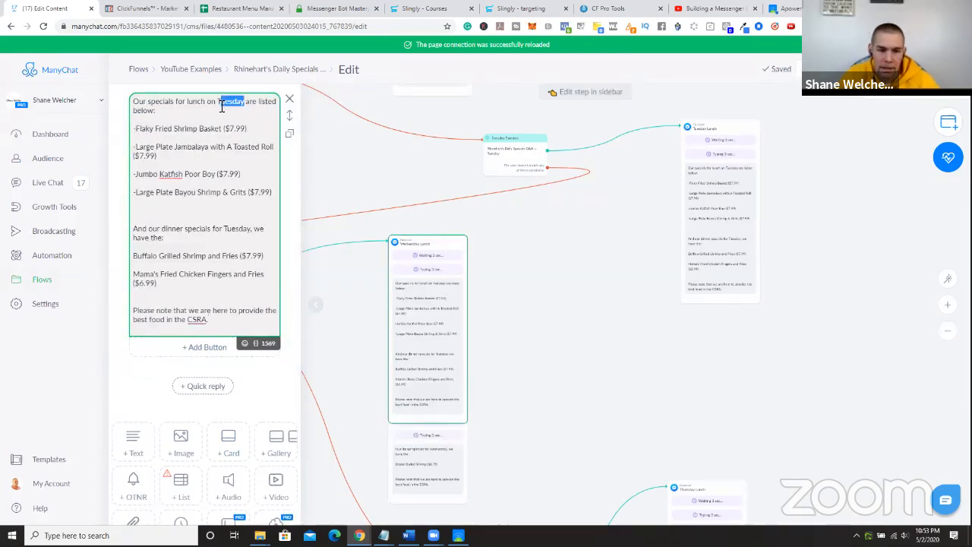
{"action": "type", "text": "Wed"}
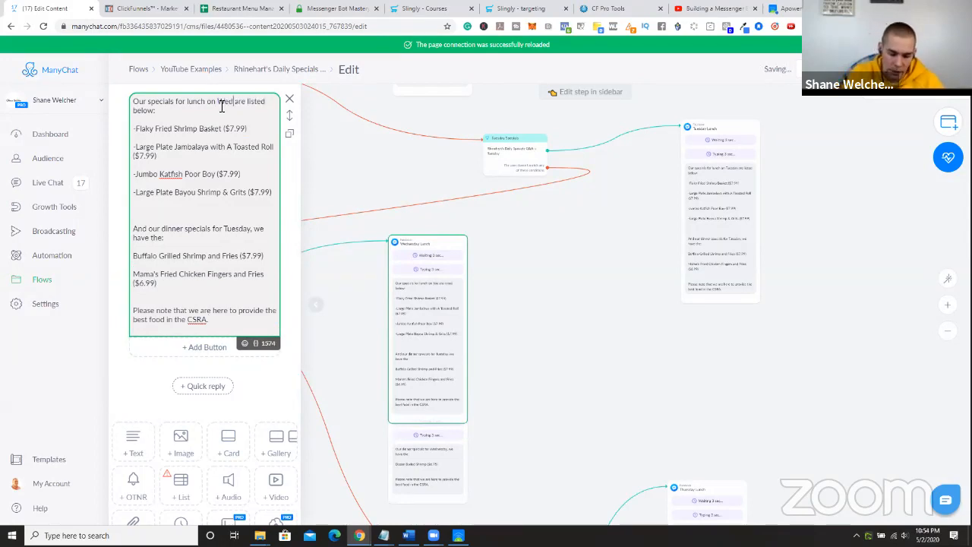
{"action": "type", "text": "nesday"}
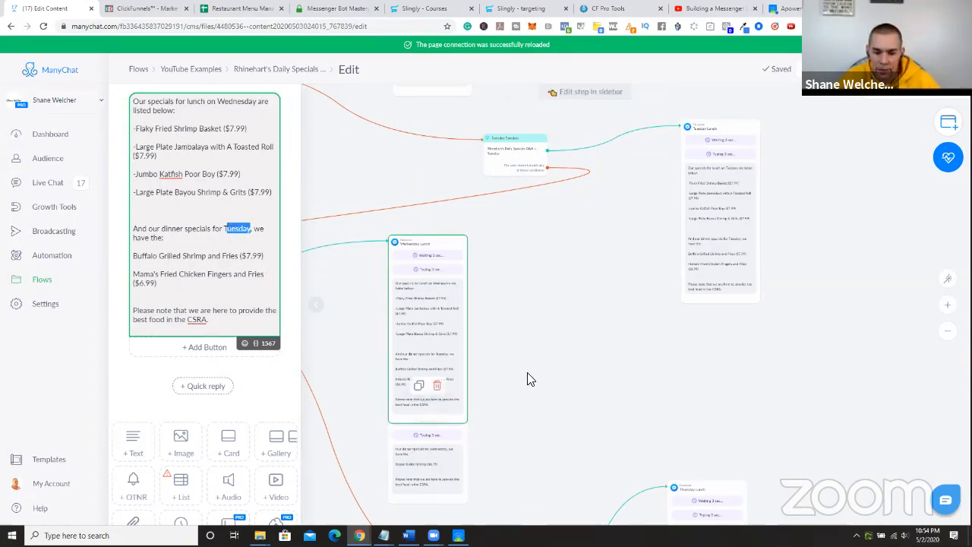
- Copy the full Wednesday Dinner message text and paste it over the Tuesday dinner section in the Wednesday Lunch message
{"action": "scroll", "coordinate": [471, 372], "scroll_direction": "down", "scroll_amount": 3}
{"action": "left_click", "coordinate": [435, 369]}
{"action": "left_click_drag", "start_coordinate": [210, 243], "coordinate": [133, 182]}
{"action": "key", "text": "ctrl+c"}
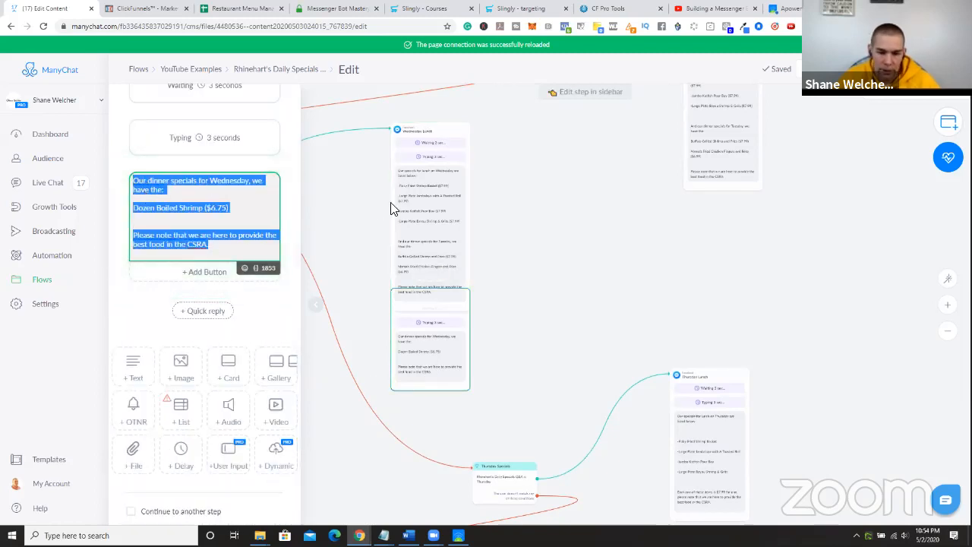
{"action": "left_click", "coordinate": [419, 211]}
{"action": "left_click_drag", "start_coordinate": [223, 403], "coordinate": [128, 302]}
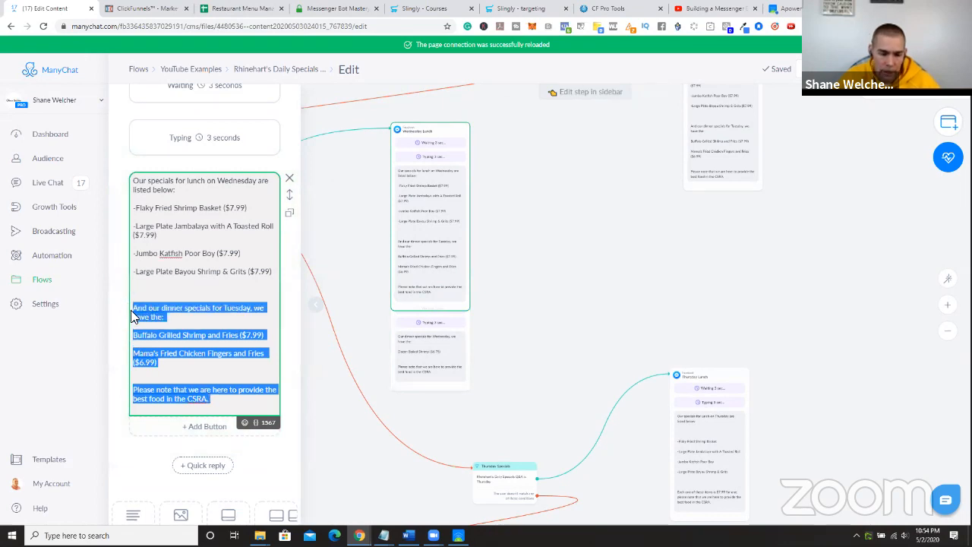
{"action": "left_click", "coordinate": [162, 323]}
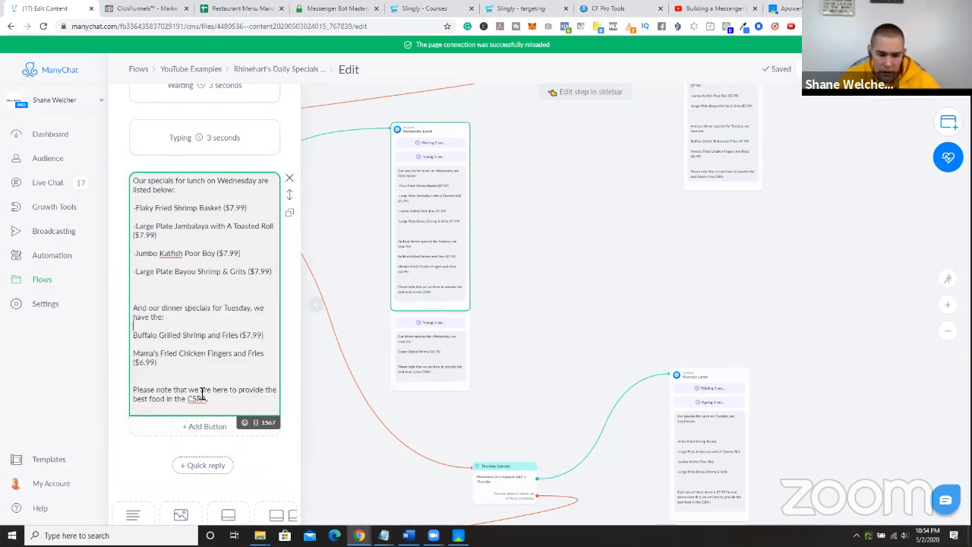
{"action": "left_click_drag", "start_coordinate": [210, 399], "coordinate": [128, 307]}
{"action": "key", "text": "ctrl+v"}
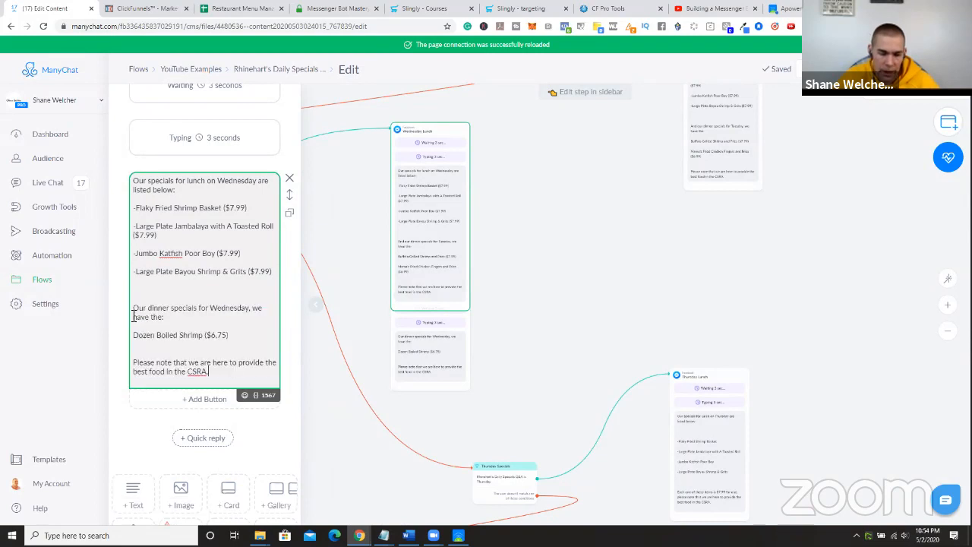
- Change the start of the pasted Wednesday dinner text to "And our dinner specials"
{"action": "type", "text": "And o"}
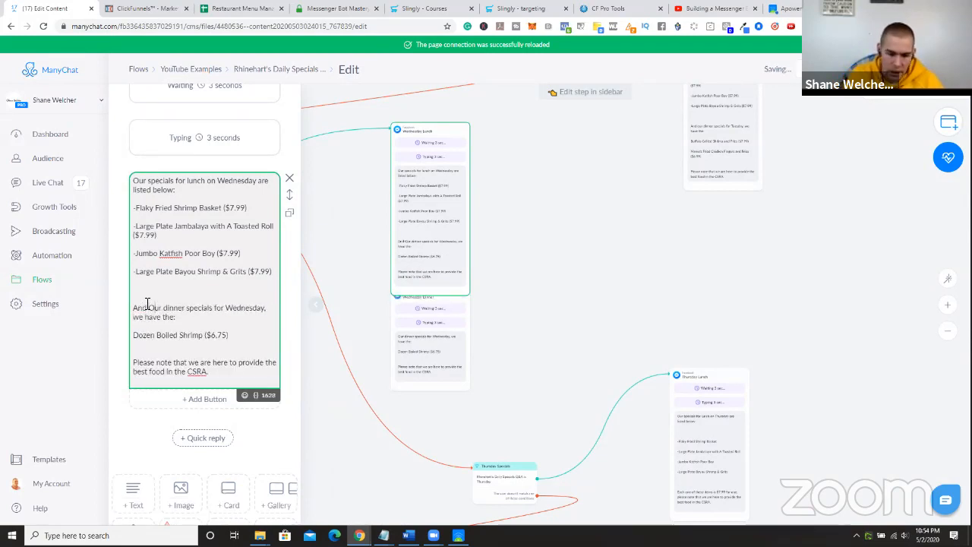
{"action": "key", "text": "Delete"}
{"action": "type", "text": "o"}
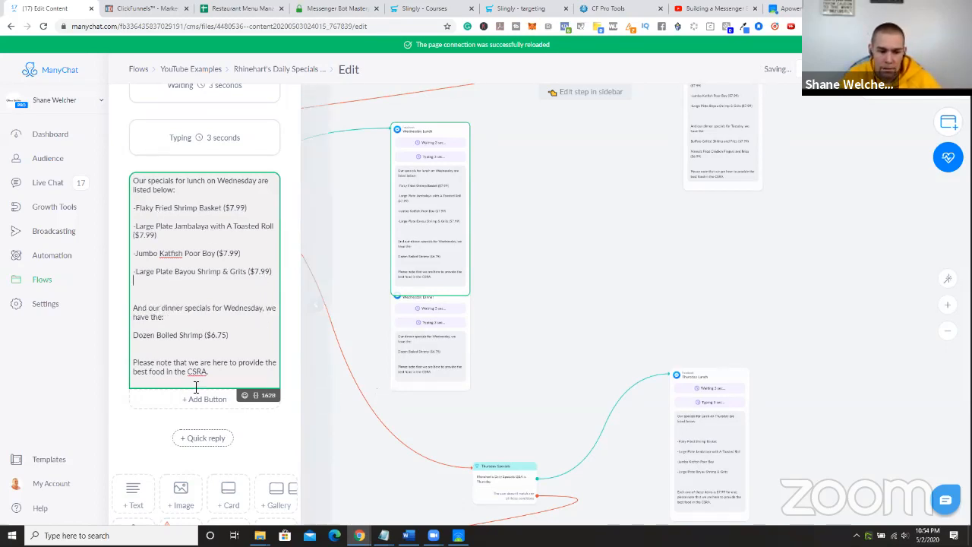
- Delete the Wednesday Dinner message step from the flow
{"action": "left_click", "coordinate": [594, 325]}
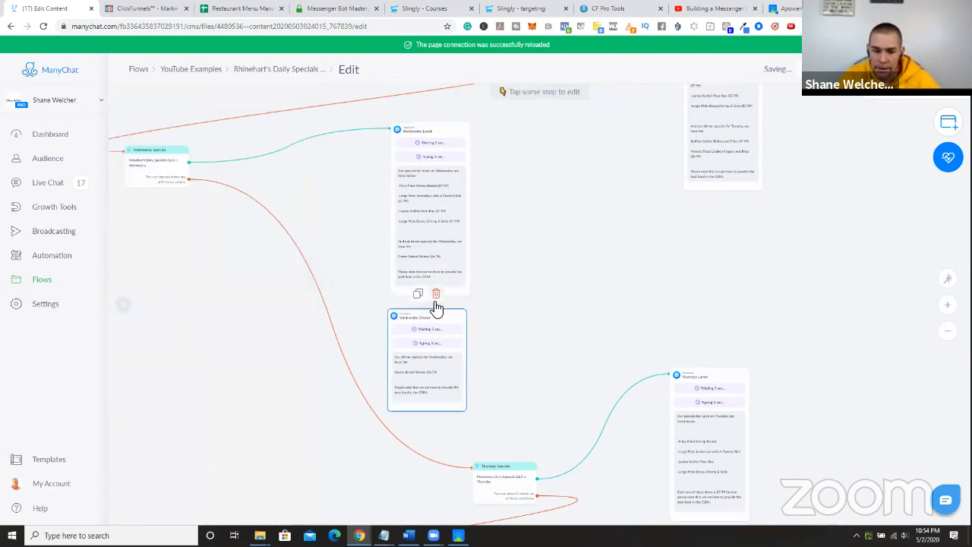
{"action": "left_click", "coordinate": [435, 293]}
{"action": "left_click", "coordinate": [565, 104]}
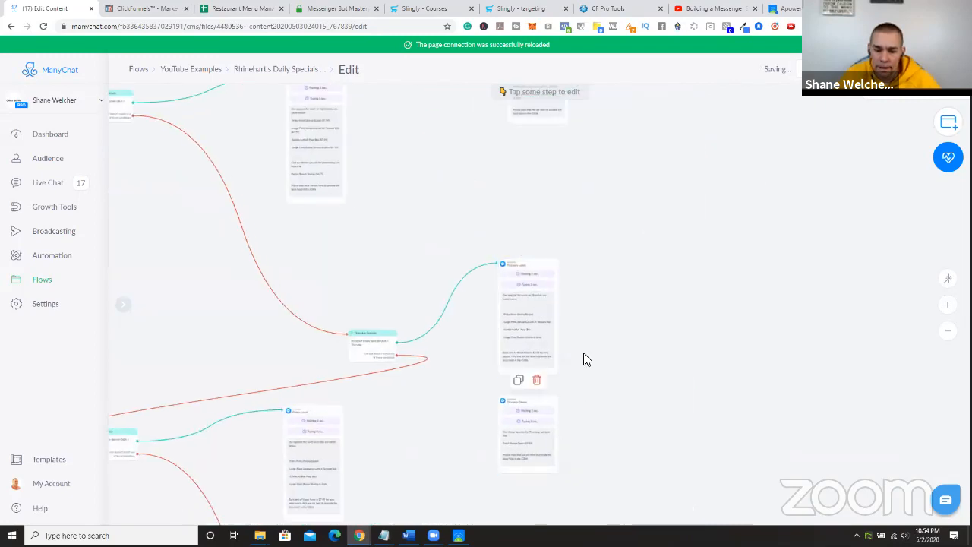
- Select the whole Thursday Dinner message text and open the Thursday Lunch message for editing
{"action": "scroll", "coordinate": [582, 357], "scroll_direction": "down", "scroll_amount": 1}
{"action": "left_click", "coordinate": [542, 375]}
{"action": "left_click_drag", "start_coordinate": [252, 373], "coordinate": [128, 303]}
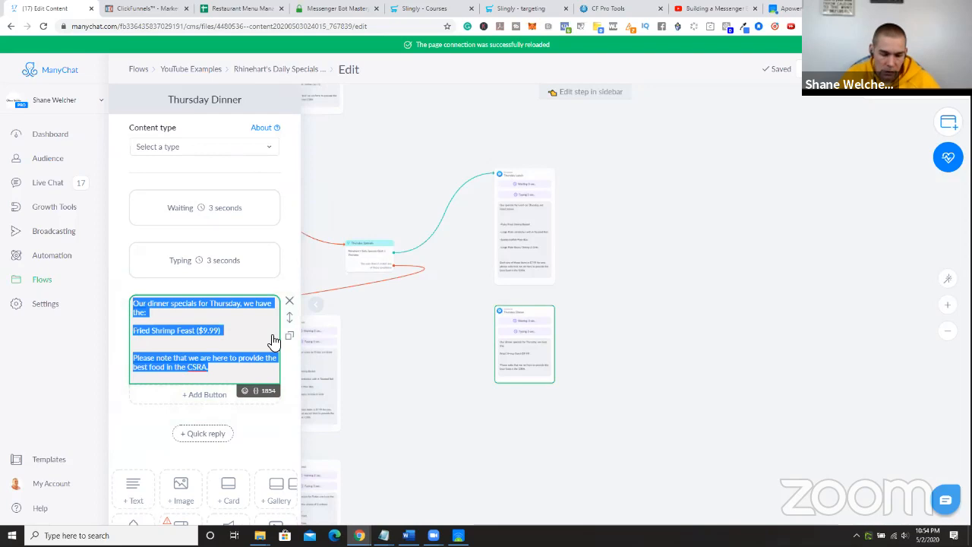
{"action": "left_click", "coordinate": [525, 257]}
{"action": "left_click_drag", "start_coordinate": [393, 174], "coordinate": [423, 194]}
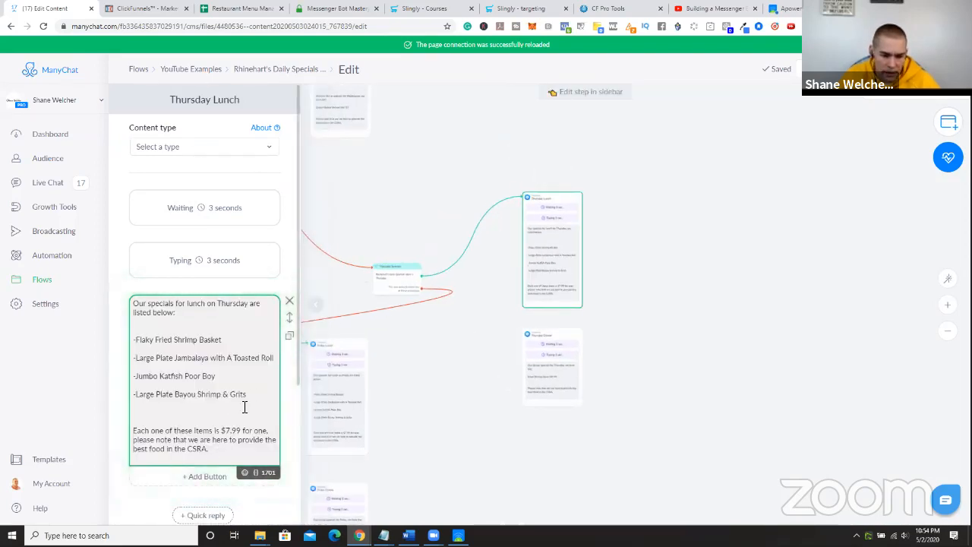
- Copy the lunch section of the Wednesday Lunch message, from the opening line through the Large Plate Bayou Shrimp & Grits item
{"action": "scroll", "coordinate": [441, 244], "scroll_direction": "up", "scroll_amount": 5}
{"action": "left_click", "coordinate": [427, 252]}
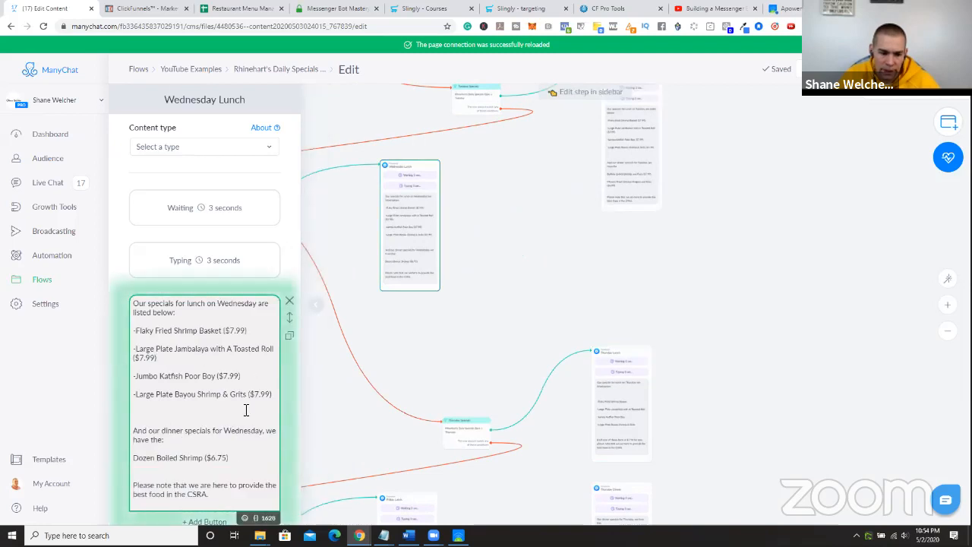
{"action": "left_click_drag", "start_coordinate": [273, 394], "coordinate": [129, 304]}
{"action": "key", "text": "ctrl+c"}
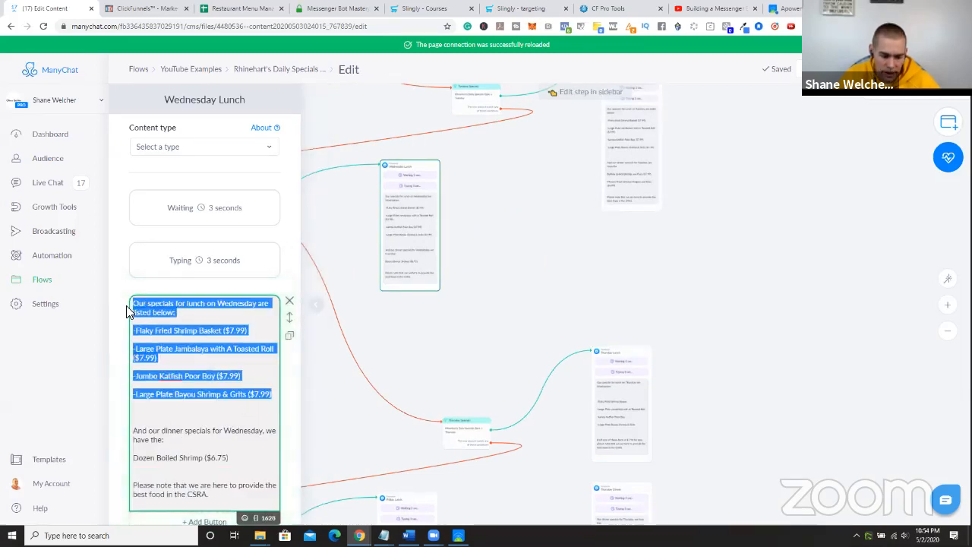
- Replace the entire Thursday Lunch message text with the copied Wednesday lunch section
{"action": "left_click_drag", "start_coordinate": [501, 283], "coordinate": [436, 218]}
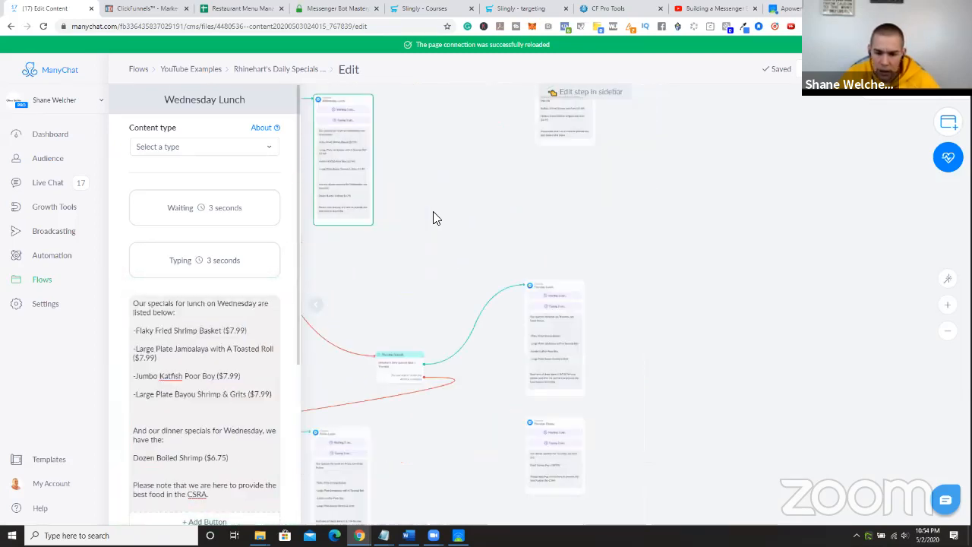
{"action": "left_click", "coordinate": [531, 278]}
{"action": "left_click_drag", "start_coordinate": [262, 397], "coordinate": [117, 298]}
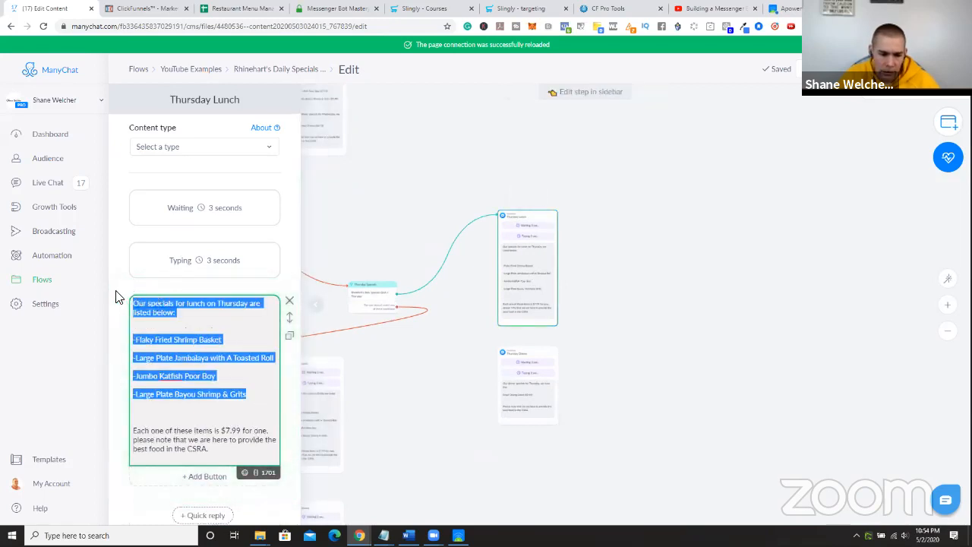
{"action": "left_click_drag", "start_coordinate": [204, 454], "coordinate": [112, 278]}
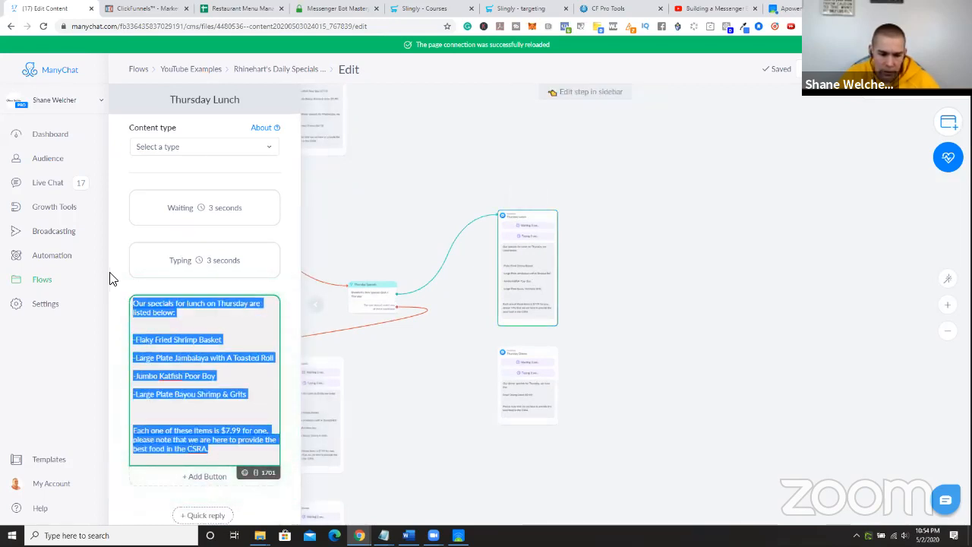
{"action": "key", "text": "ctrl+v"}
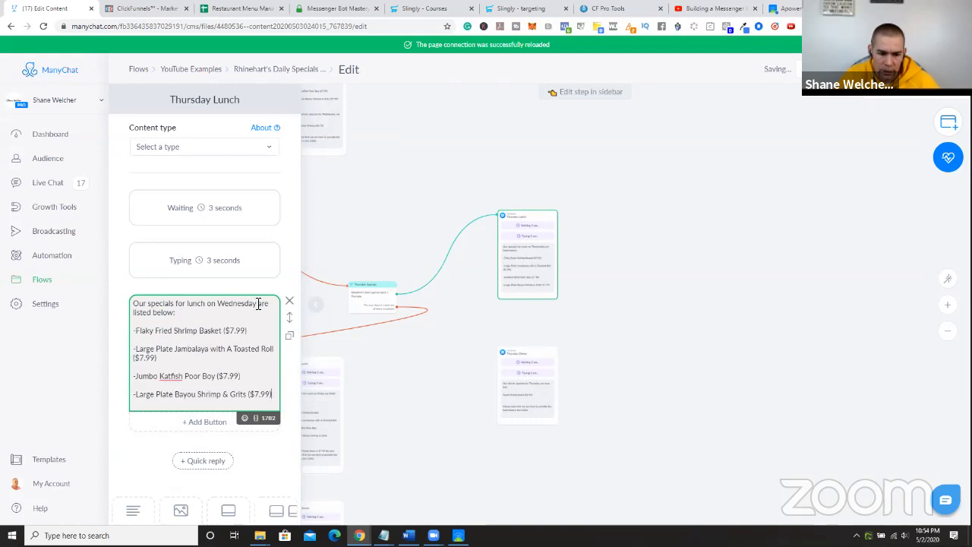
- Change the day in the Thursday Lunch message's opening line to Thursday
{"action": "left_click_drag", "start_coordinate": [257, 303], "coordinate": [219, 305]}
{"action": "type", "text": "T"}
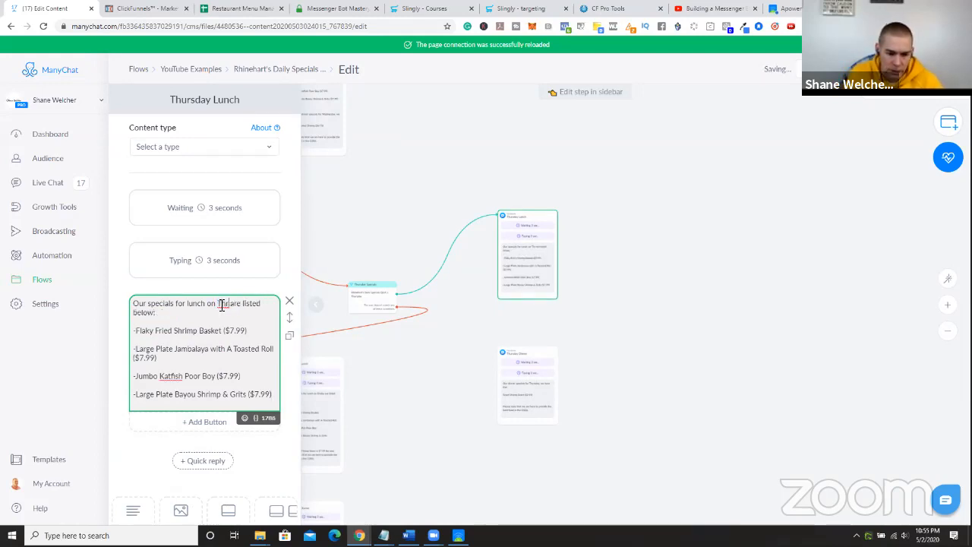
{"action": "type", "text": "hursday"}
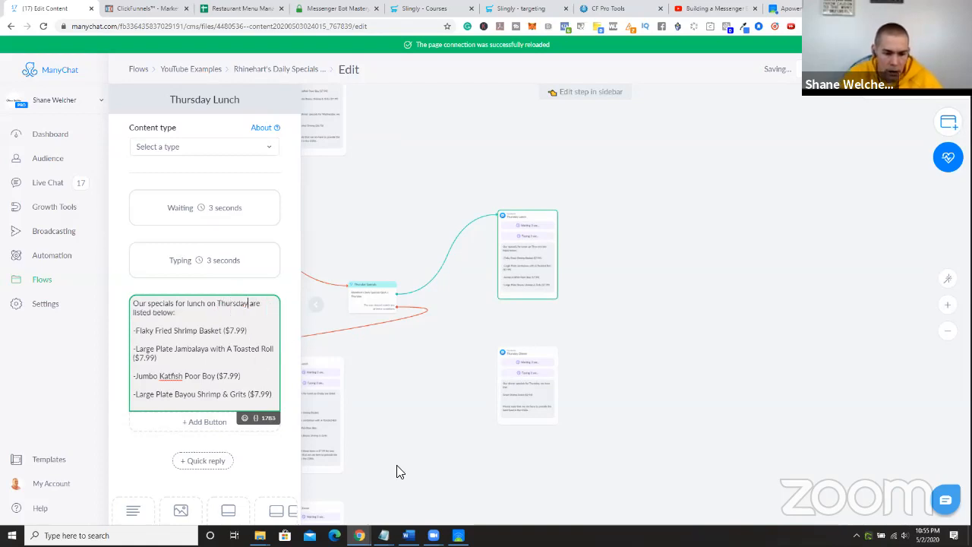
- Copy the entire Thursday Dinner message text and paste it below the lunch items in the Thursday Lunch message
{"action": "left_click", "coordinate": [466, 435]}
{"action": "left_click", "coordinate": [544, 411]}
{"action": "left_click_drag", "start_coordinate": [213, 369], "coordinate": [134, 309]}
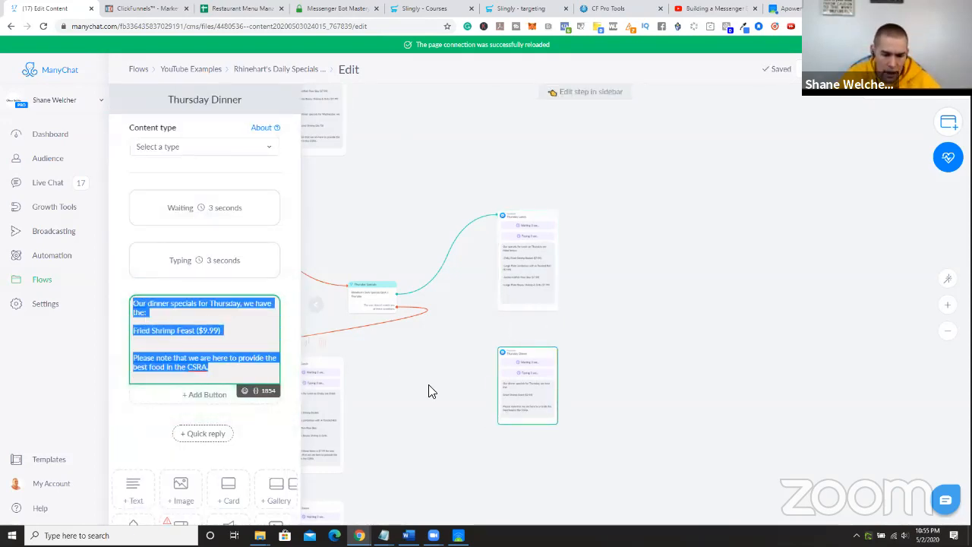
{"action": "left_click", "coordinate": [527, 299]}
{"action": "left_click", "coordinate": [177, 423]}
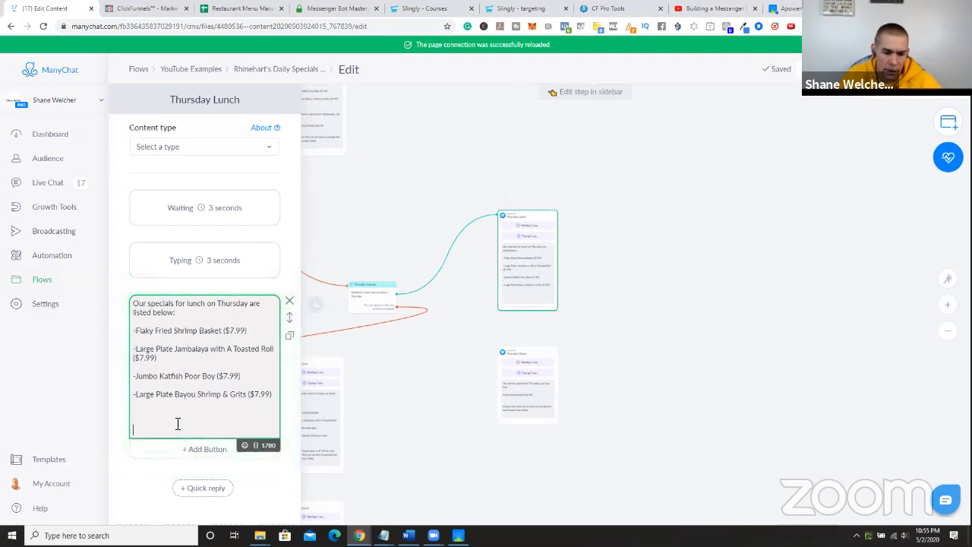
{"action": "type", "text": "Our dinner specials for Thursday, we have the:  Fried Shrimp Feast ($9.99)  Please note that we are here to provide the best food in the CSRA."}
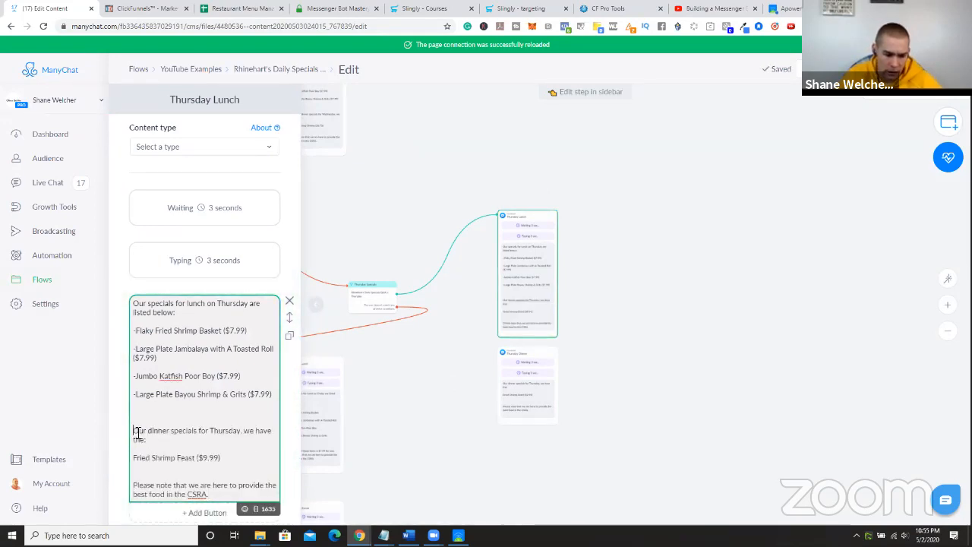
- Change the start of the dinner section in the Thursday Lunch message to "And our"
{"action": "type", "text": "And "}
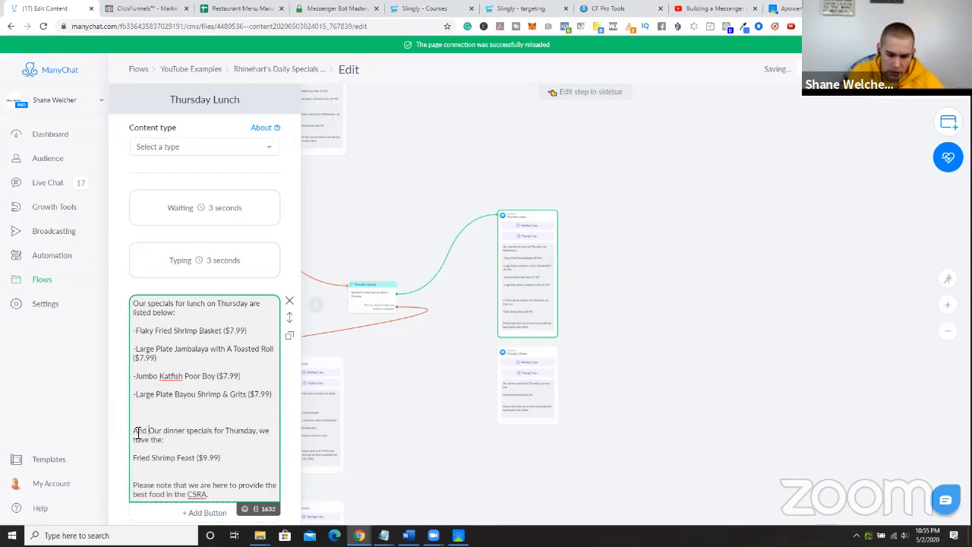
{"action": "type", "text": "o"}
{"action": "key", "text": "Delete"}
{"action": "key", "text": "BackSpace"}
{"action": "type", "text": "o"}
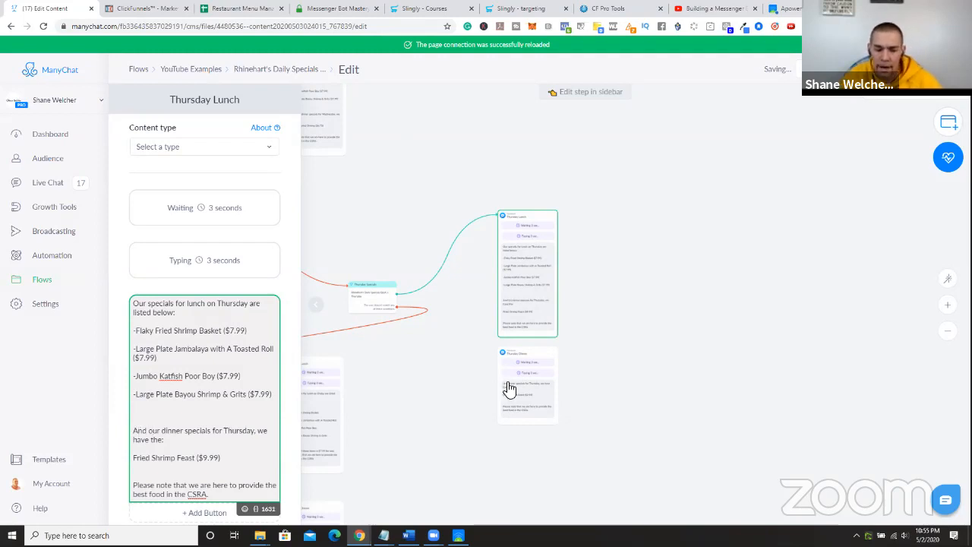
- Delete the Thursday Dinner step from the flow
{"action": "left_click", "coordinate": [451, 397]}
{"action": "left_click", "coordinate": [536, 334]}
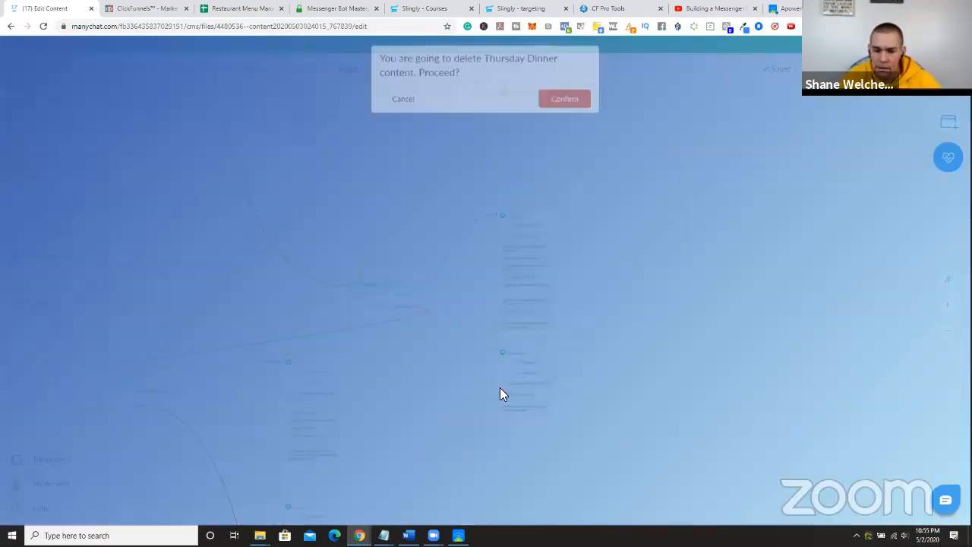
{"action": "left_click", "coordinate": [549, 106]}
- Copy the lunch section of the Thursday Lunch message, from the opening line through the Large Plate Bayou Shrimp & Grits item
{"action": "left_click_drag", "start_coordinate": [525, 311], "coordinate": [518, 372]}
{"action": "scroll", "coordinate": [493, 394], "scroll_direction": "down", "scroll_amount": 3}
{"action": "left_click_drag", "start_coordinate": [460, 413], "coordinate": [564, 362]}
{"action": "scroll", "coordinate": [459, 342], "scroll_direction": "up", "scroll_amount": 2}
{"action": "scroll", "coordinate": [471, 295], "scroll_direction": "up", "scroll_amount": 2}
{"action": "scroll", "coordinate": [486, 297], "scroll_direction": "up", "scroll_amount": 2}
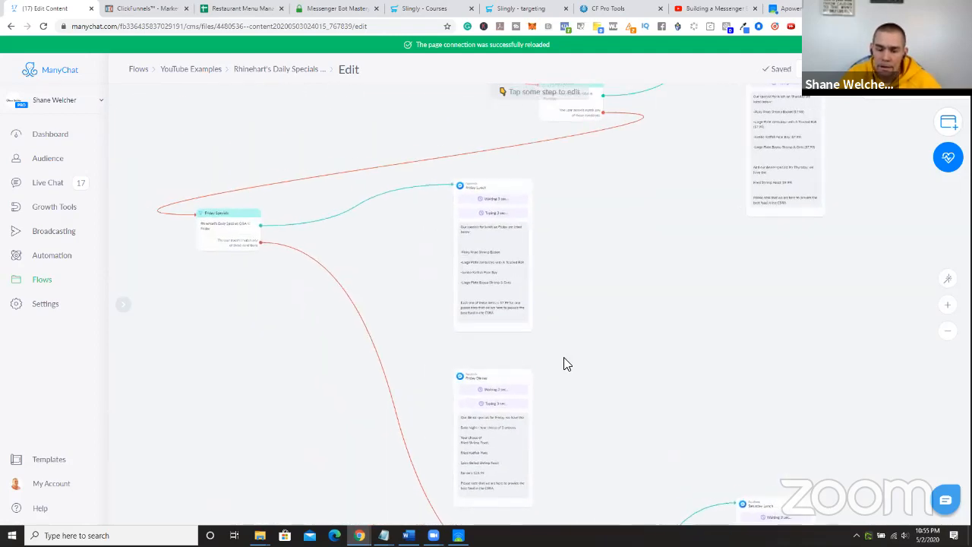
{"action": "scroll", "coordinate": [498, 353], "scroll_direction": "up", "scroll_amount": 2}
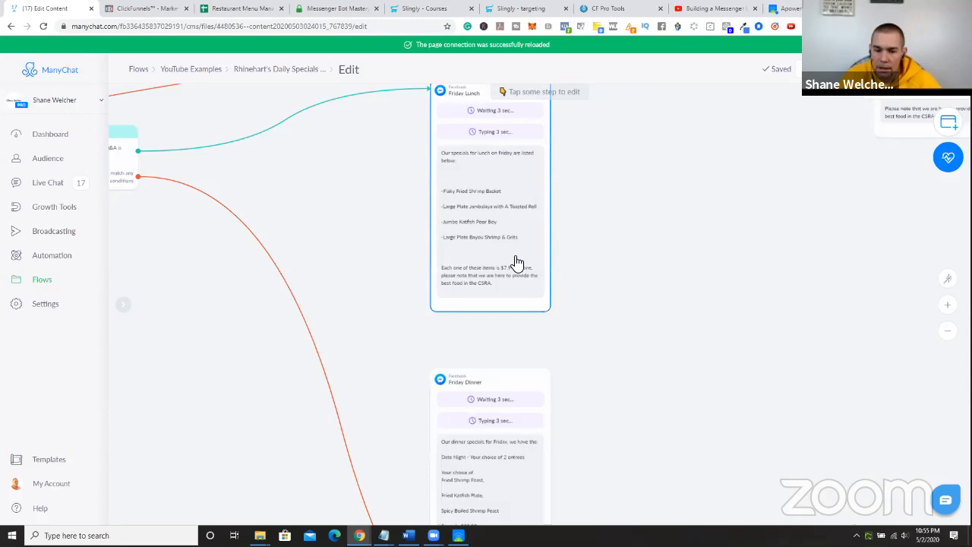
{"action": "left_click_drag", "start_coordinate": [581, 244], "coordinate": [511, 442]}
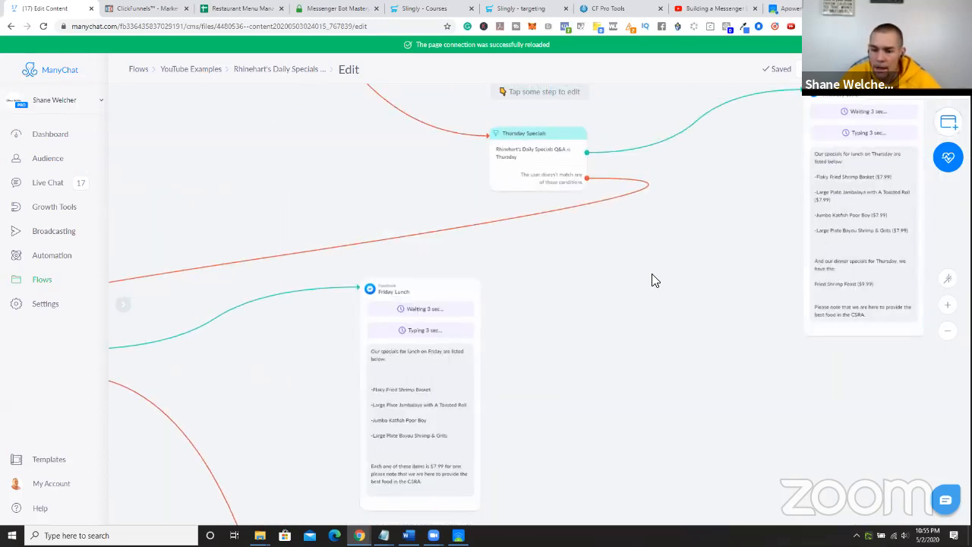
{"action": "left_click", "coordinate": [723, 295]}
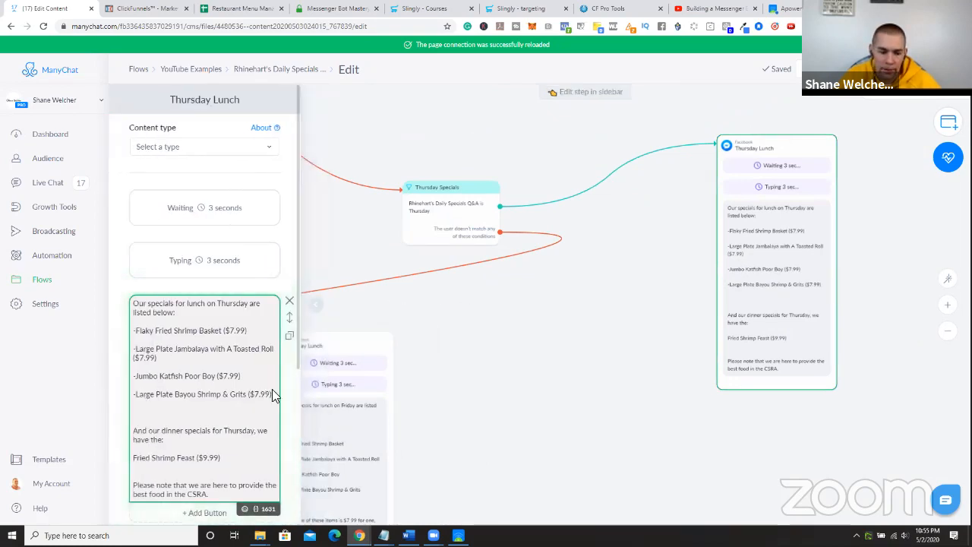
{"action": "left_click_drag", "start_coordinate": [272, 394], "coordinate": [137, 306]}
{"action": "key", "text": "ctrl+c"}
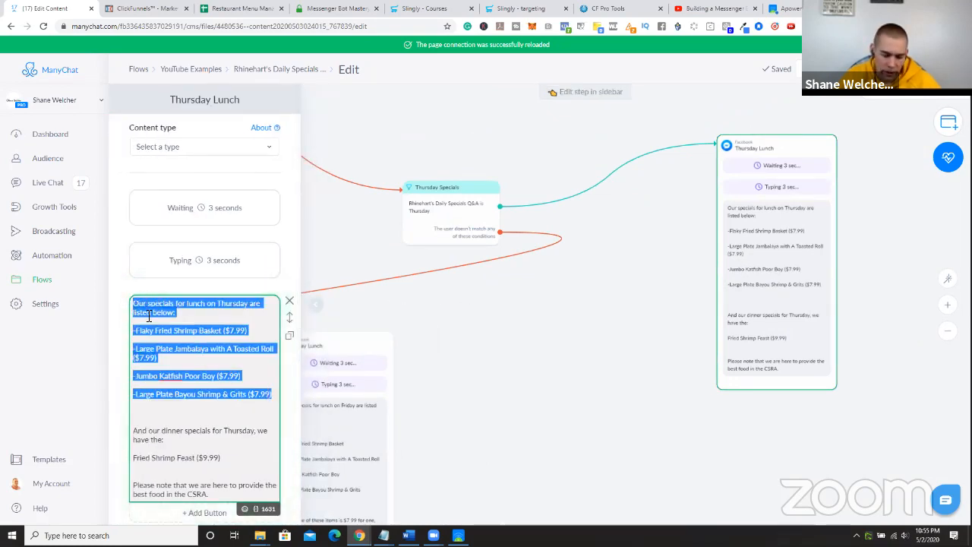
- Replace the entire Friday Lunch message text with the copied Thursday lunch section and add blank lines below it
{"action": "left_click_drag", "start_coordinate": [488, 393], "coordinate": [610, 276]}
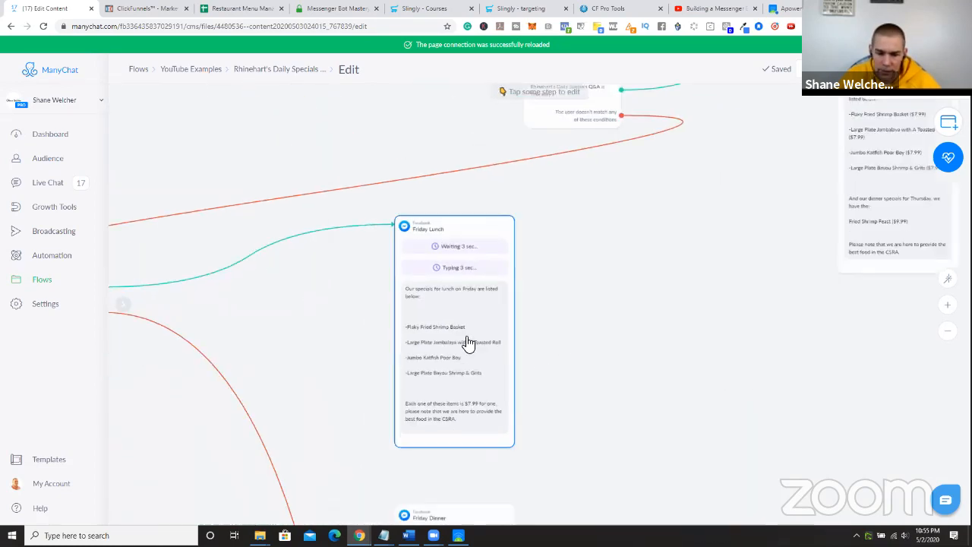
{"action": "left_click", "coordinate": [468, 346]}
{"action": "left_click_drag", "start_coordinate": [251, 450], "coordinate": [126, 300]}
{"action": "key", "text": "ctrl+v"}
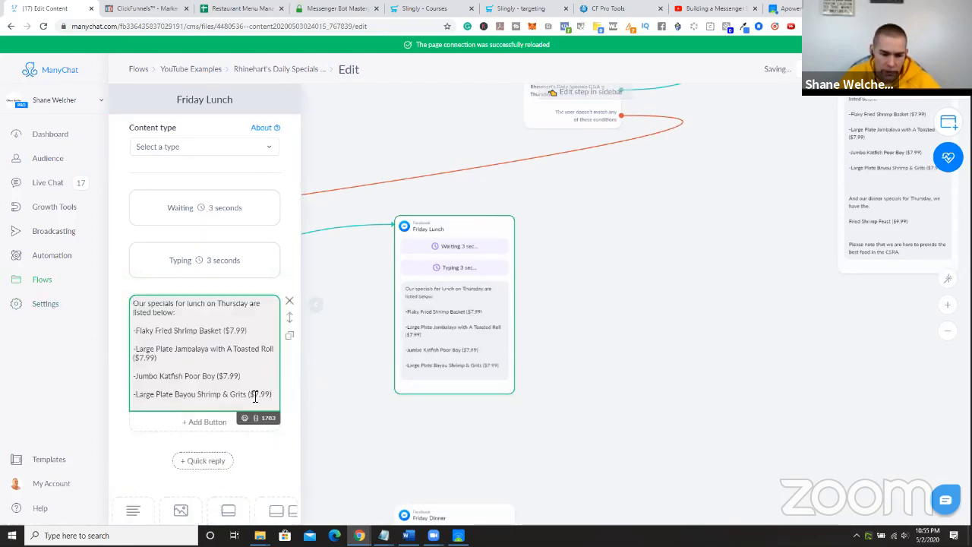
{"action": "key", "text": "Return"}
{"action": "key", "text": "Return"}
{"action": "key", "text": "Return"}
{"action": "key", "text": "Return"}
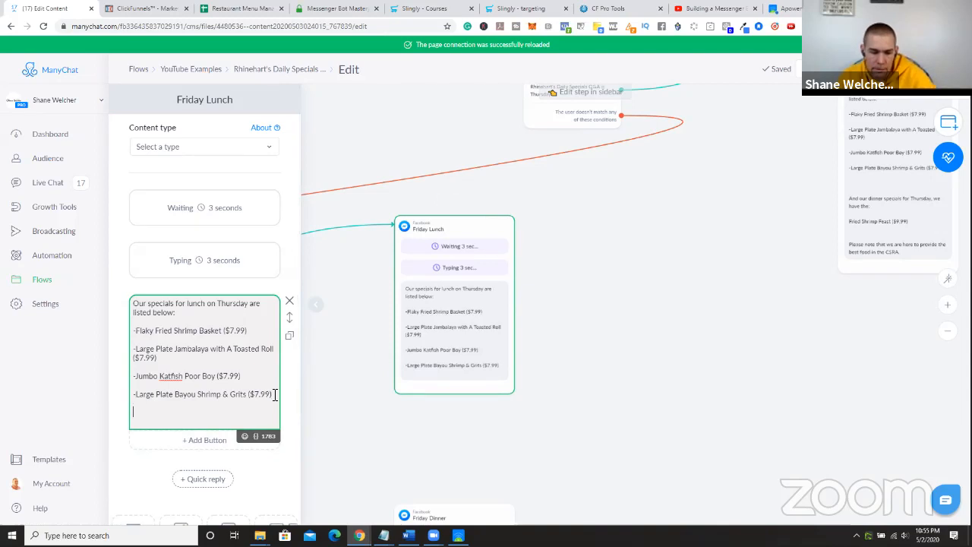
- Copy the entire Friday Dinner message text, from the opening line through the closing CSRA note
{"action": "left_click", "coordinate": [572, 427]}
{"action": "scroll", "coordinate": [564, 303], "scroll_direction": "down", "scroll_amount": 5}
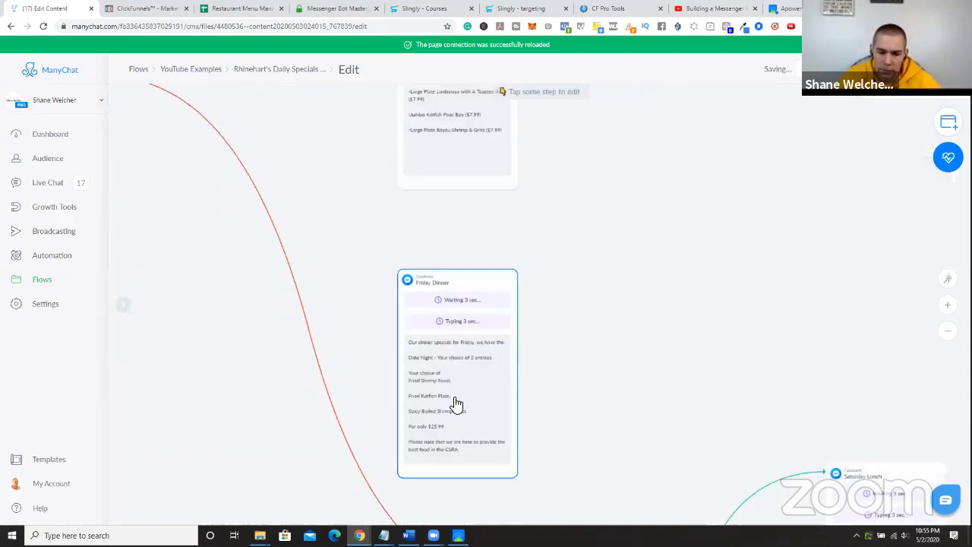
{"action": "left_click", "coordinate": [456, 402]}
{"action": "left_click_drag", "start_coordinate": [215, 412], "coordinate": [111, 301]}
{"action": "key", "text": "ctrl+c"}
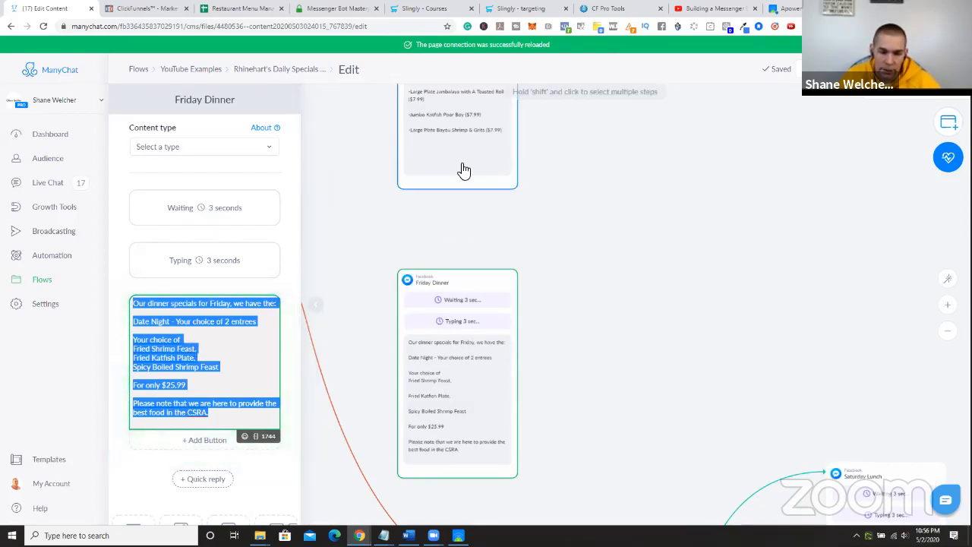
- Paste the Friday dinner text below the lunch items in the Friday Lunch message
{"action": "left_click", "coordinate": [444, 178]}
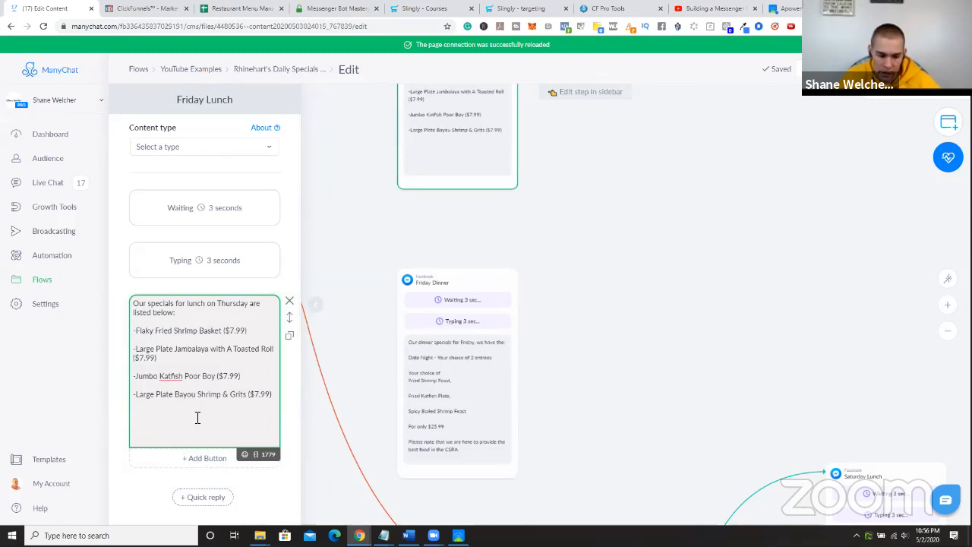
{"action": "key", "text": "ctrl+v"}
{"action": "key", "text": "Return"}
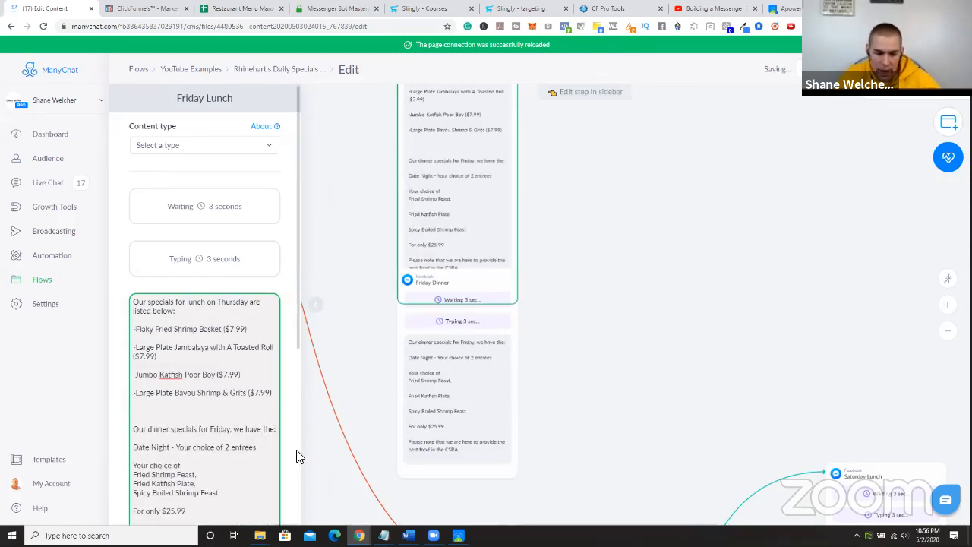
{"action": "scroll", "coordinate": [247, 437], "scroll_direction": "down", "scroll_amount": 2}
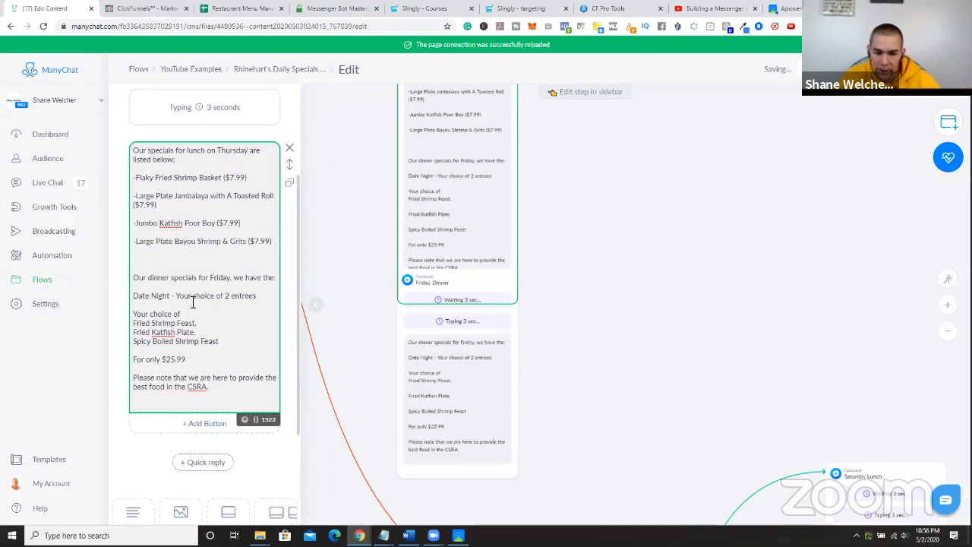
- Delete the Friday Dinner step from the flow
{"action": "left_click", "coordinate": [635, 376]}
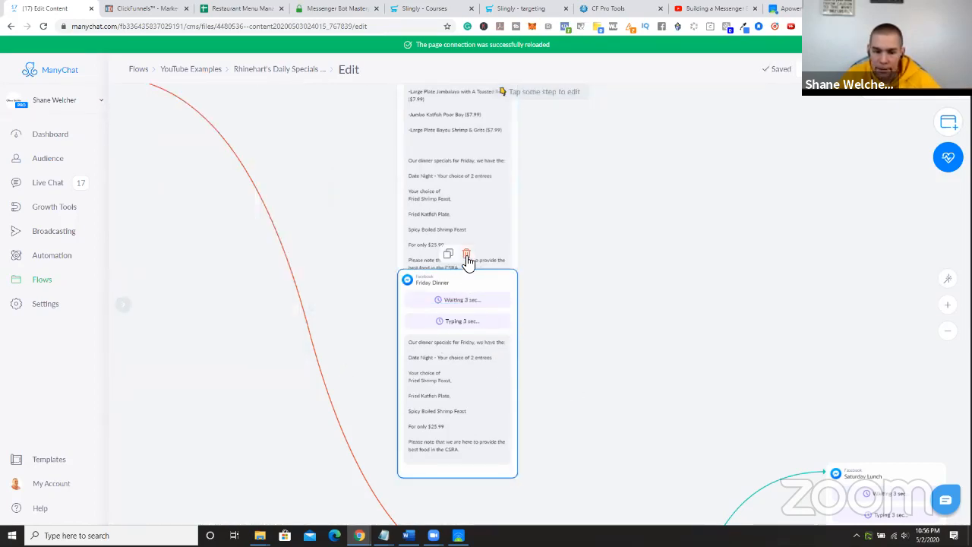
{"action": "left_click", "coordinate": [466, 255]}
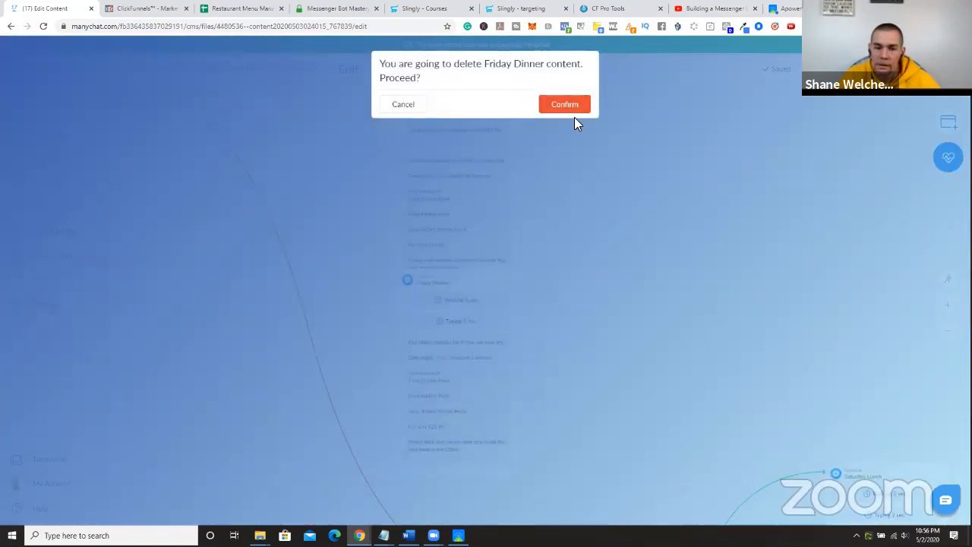
{"action": "left_click", "coordinate": [580, 108]}
- Copy the priced lunch section of the Friday Lunch message, from the opening line through the Large Plate Bayou Shrimp & Grits item
{"action": "scroll", "coordinate": [630, 287], "scroll_direction": "down", "scroll_amount": 6}
{"action": "left_click_drag", "start_coordinate": [627, 317], "coordinate": [473, 155]}
{"action": "scroll", "coordinate": [501, 271], "scroll_direction": "up", "scroll_amount": 5}
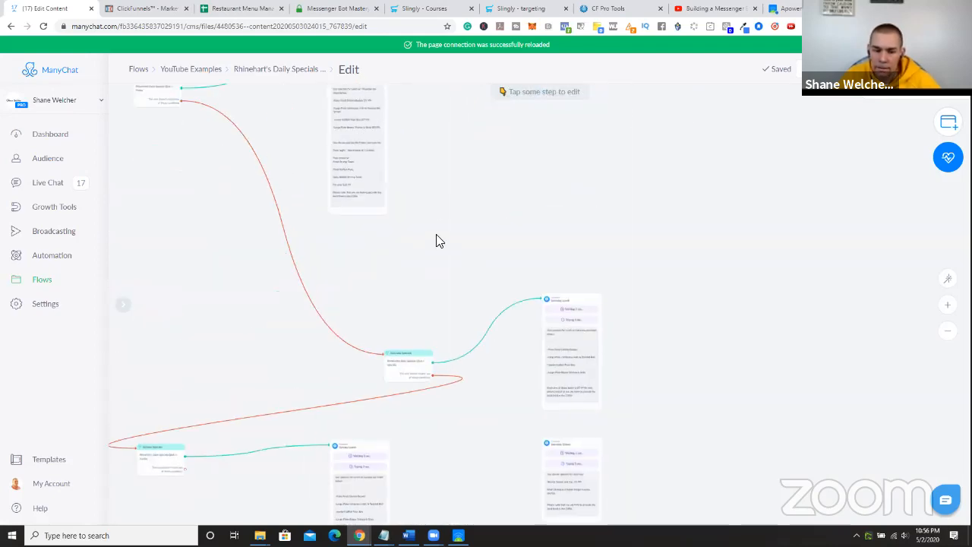
{"action": "scroll", "coordinate": [436, 240], "scroll_direction": "up", "scroll_amount": 3}
{"action": "left_click", "coordinate": [338, 277]}
{"action": "left_click_drag", "start_coordinate": [272, 394], "coordinate": [129, 287]}
{"action": "key", "text": "ctrl+c"}
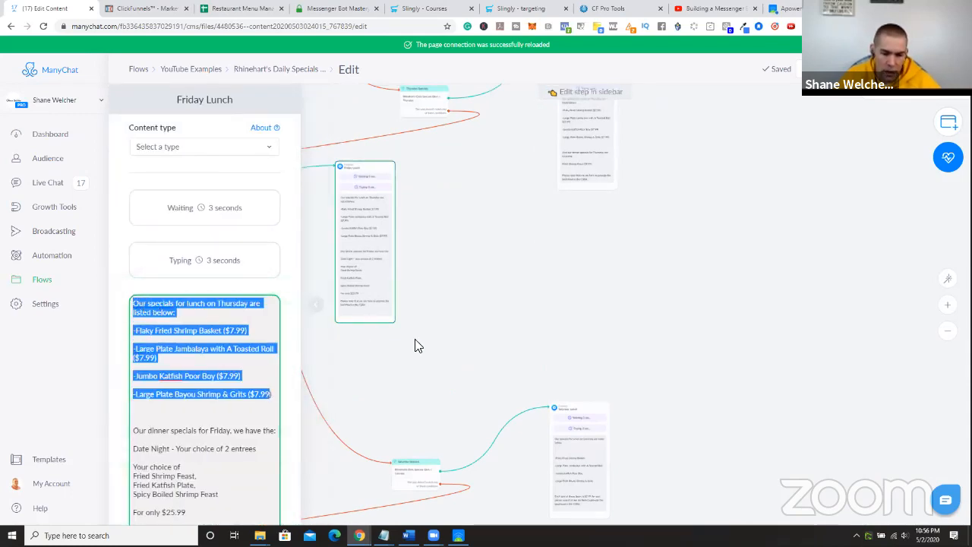
- Replace the Saturday Lunch opening line and item list with the copied lunch section, and change its day to Saturday
{"action": "left_click", "coordinate": [484, 346]}
{"action": "left_click_drag", "start_coordinate": [509, 373], "coordinate": [471, 141]}
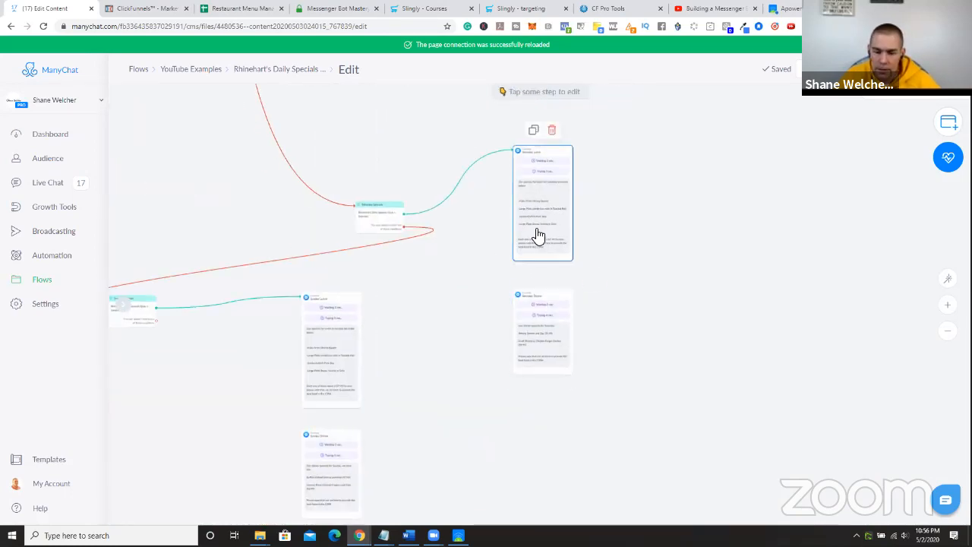
{"action": "left_click", "coordinate": [537, 235]}
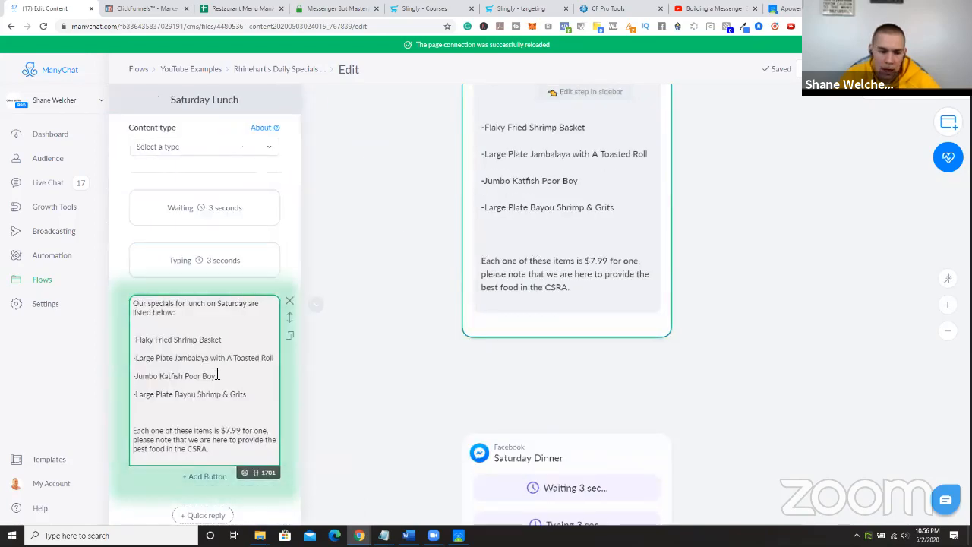
{"action": "left_click_drag", "start_coordinate": [256, 395], "coordinate": [133, 304]}
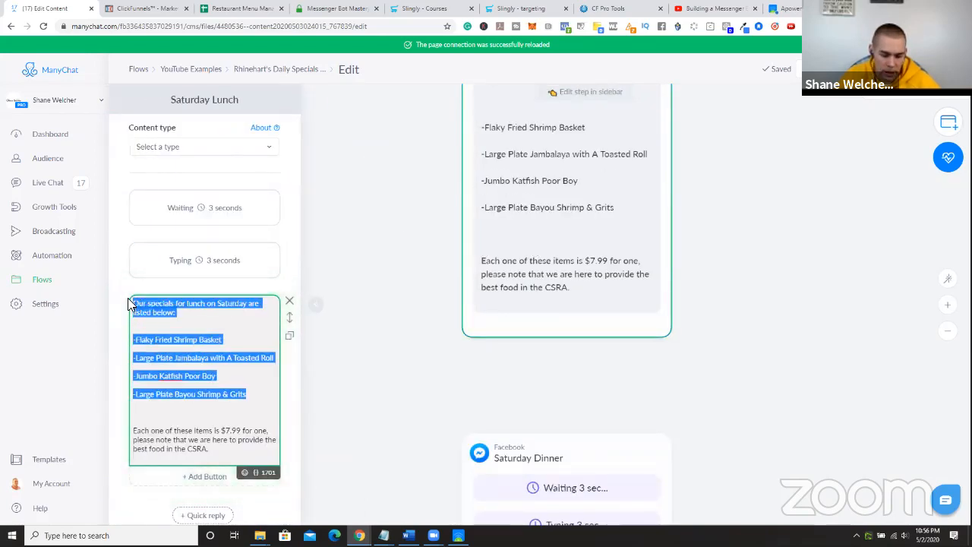
{"action": "key", "text": "ctrl+v"}
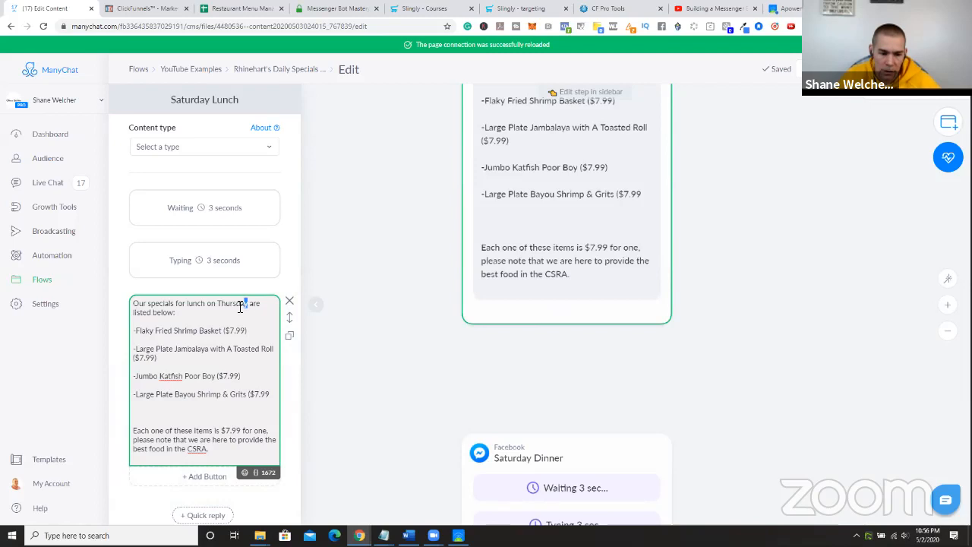
{"action": "left_click_drag", "start_coordinate": [223, 307], "coordinate": [219, 309]}
{"action": "type", "text": "Sat"}
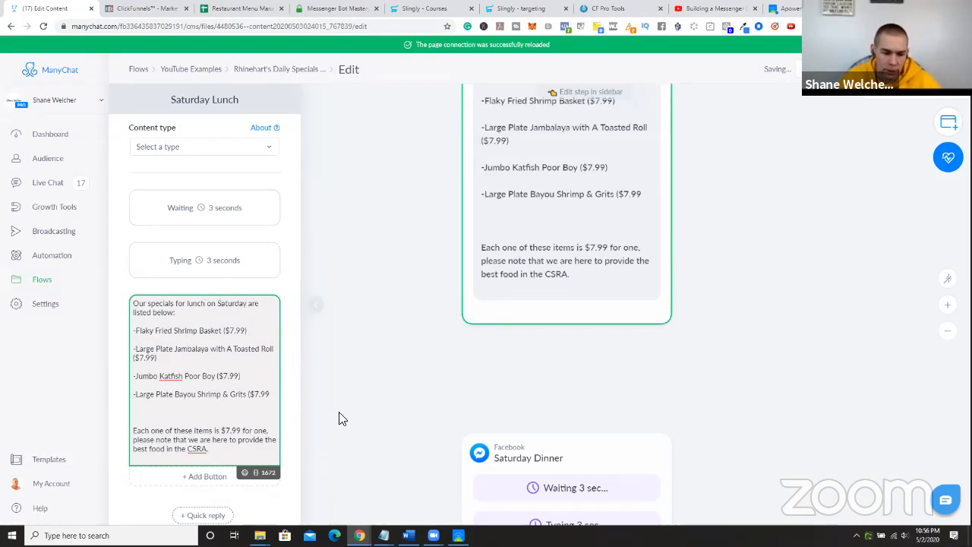
- Remove the closing "Each one of these items is $7.99" paragraph from the Saturday Lunch message
{"action": "left_click_drag", "start_coordinate": [235, 448], "coordinate": [128, 423]}
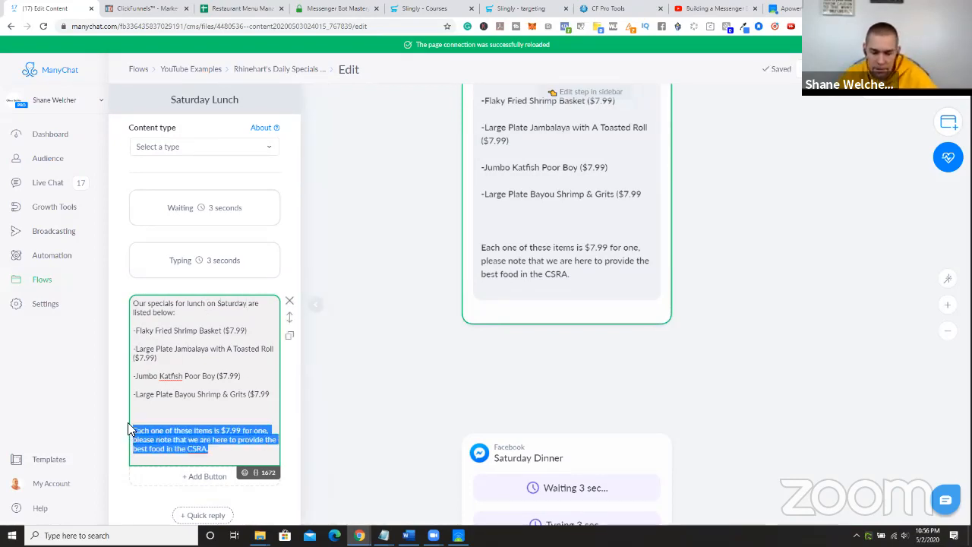
{"action": "key", "text": "BackSpace"}
{"action": "key", "text": "BackSpace"}
{"action": "left_click", "coordinate": [472, 381]}
- Copy the entire Saturday Dinner message text, from the opening line through the closing CSRA note
{"action": "left_click_drag", "start_coordinate": [536, 296], "coordinate": [512, 118]}
{"action": "scroll", "coordinate": [521, 435], "scroll_direction": "down", "scroll_amount": 3}
{"action": "left_click_drag", "start_coordinate": [353, 416], "coordinate": [360, 473]}
{"action": "scroll", "coordinate": [350, 403], "scroll_direction": "down", "scroll_amount": 4}
{"action": "left_click_drag", "start_coordinate": [332, 363], "coordinate": [353, 285]}
{"action": "left_click", "coordinate": [448, 380]}
{"action": "left_click_drag", "start_coordinate": [233, 384], "coordinate": [127, 304]}
{"action": "key", "text": "ctrl+c"}
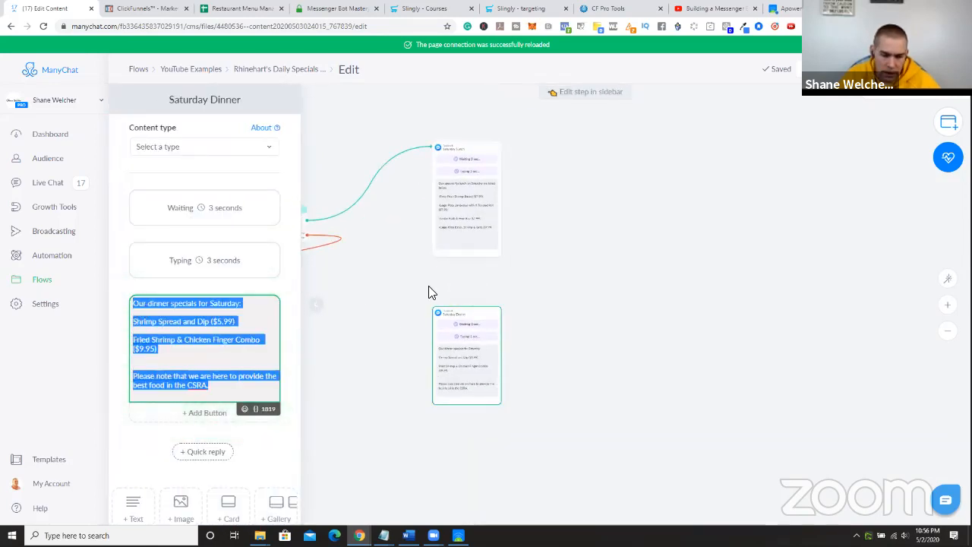
- Paste the Saturday dinner text below the Saturday Lunch items and change its opening to "And our"
{"action": "left_click", "coordinate": [462, 235]}
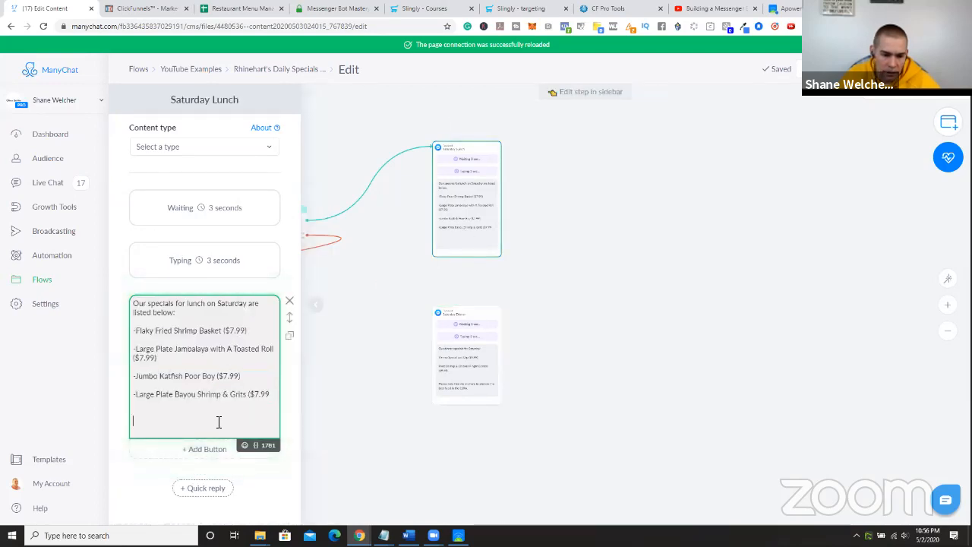
{"action": "key", "text": "ctrl+v"}
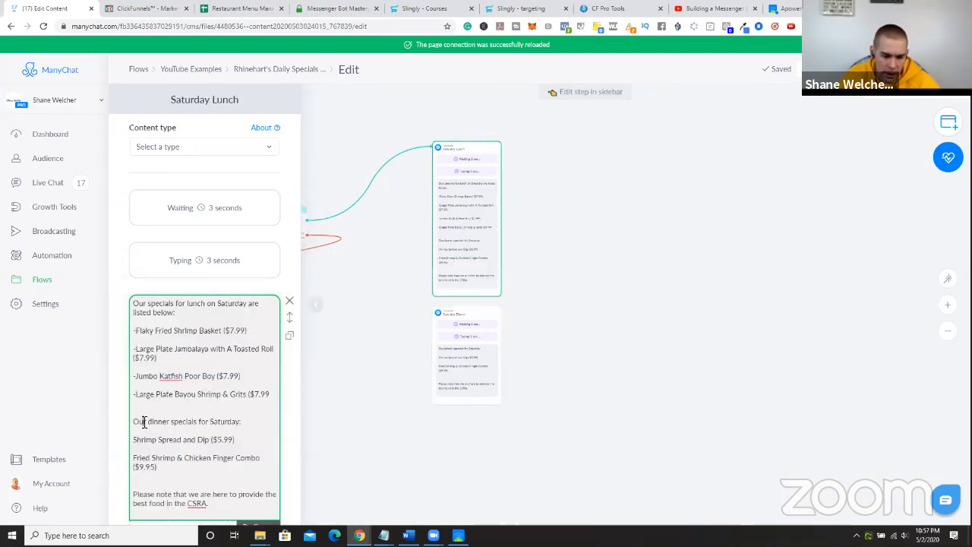
{"action": "key", "text": "BackSpace"}
{"action": "type", "text": "And o"}
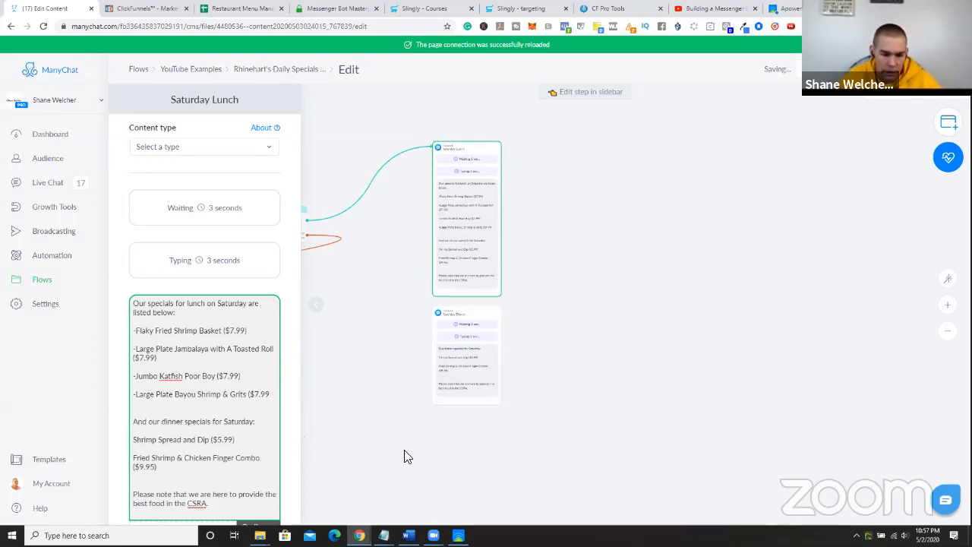
- Delete the separate Saturday Dinner step from the flow
{"action": "left_click_drag", "start_coordinate": [379, 467], "coordinate": [573, 331]}
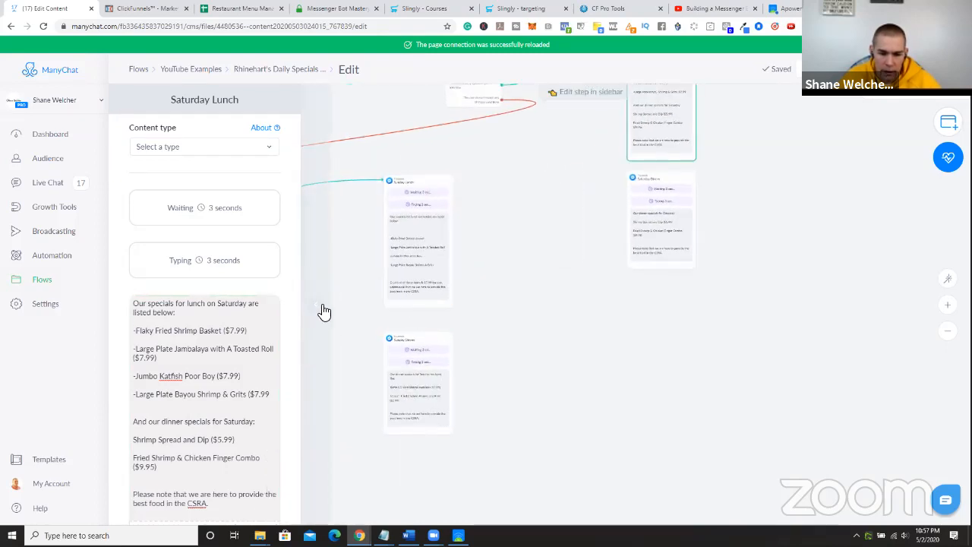
{"action": "left_click", "coordinate": [322, 309]}
{"action": "left_click_drag", "start_coordinate": [342, 278], "coordinate": [382, 263]}
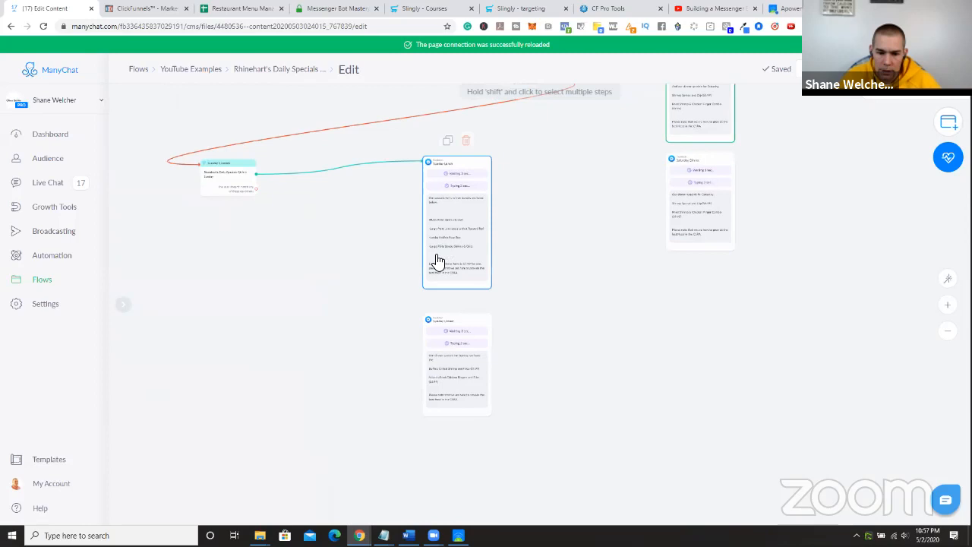
{"action": "left_click", "coordinate": [436, 261]}
{"action": "scroll", "coordinate": [668, 239], "scroll_direction": "up", "scroll_amount": 2}
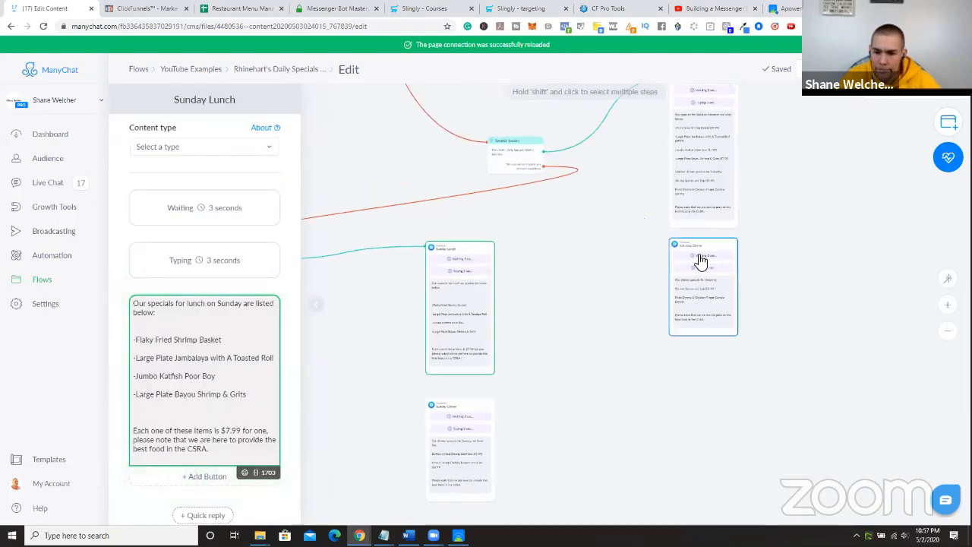
{"action": "left_click", "coordinate": [712, 222]}
{"action": "left_click", "coordinate": [577, 105]}
- Copy the Saturday Lunch opening line and priced lunch item list, down to Large Plate Bayou Shrimp & Grits
{"action": "left_click", "coordinate": [629, 202]}
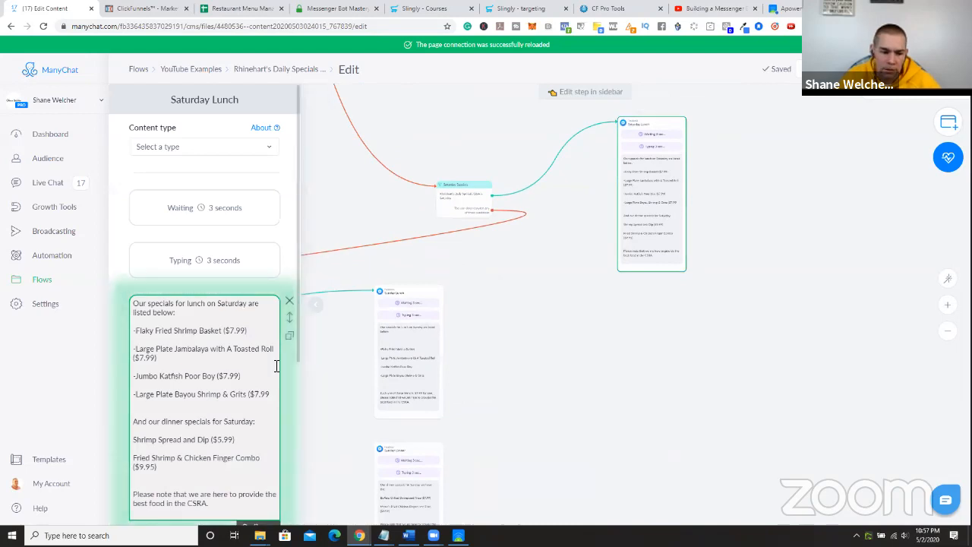
{"action": "scroll", "coordinate": [262, 395], "scroll_direction": "down", "scroll_amount": 2}
{"action": "left_click_drag", "start_coordinate": [271, 246], "coordinate": [119, 157]}
{"action": "key", "text": "ctrl+c"}
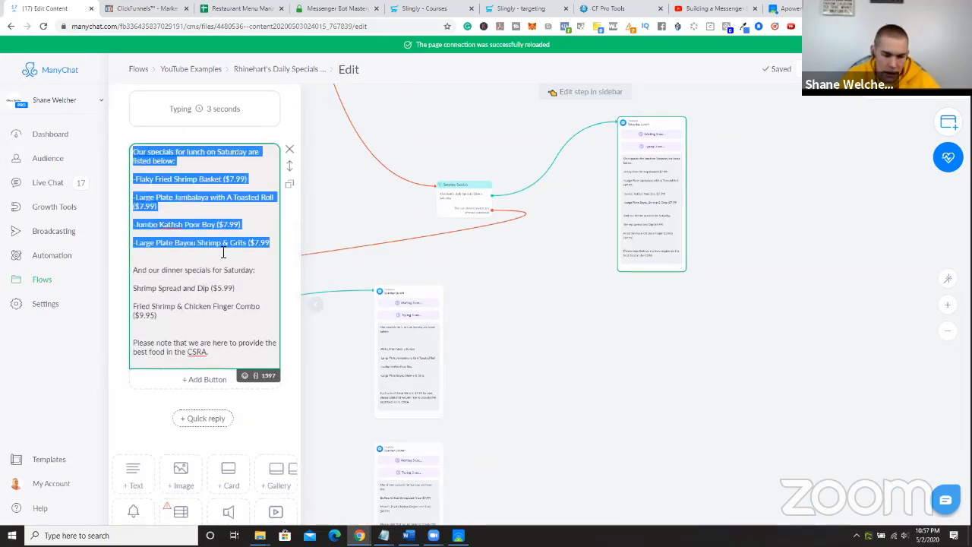
- Replace the Sunday Lunch opening line and item list with the copied lunch section, and change its day to Sunday
{"action": "left_click", "coordinate": [539, 349]}
{"action": "left_click_drag", "start_coordinate": [472, 388], "coordinate": [485, 331]}
{"action": "left_click", "coordinate": [423, 326]}
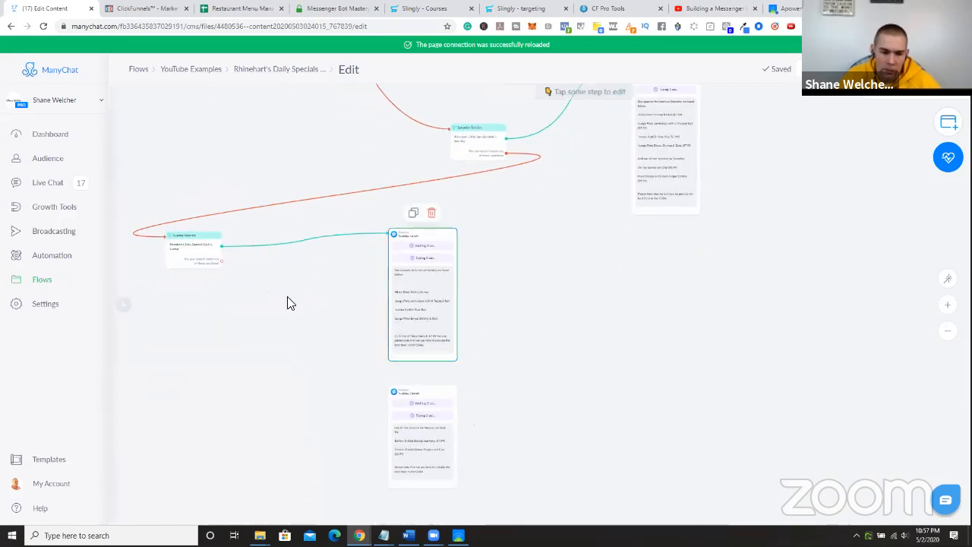
{"action": "left_click_drag", "start_coordinate": [254, 396], "coordinate": [104, 300]}
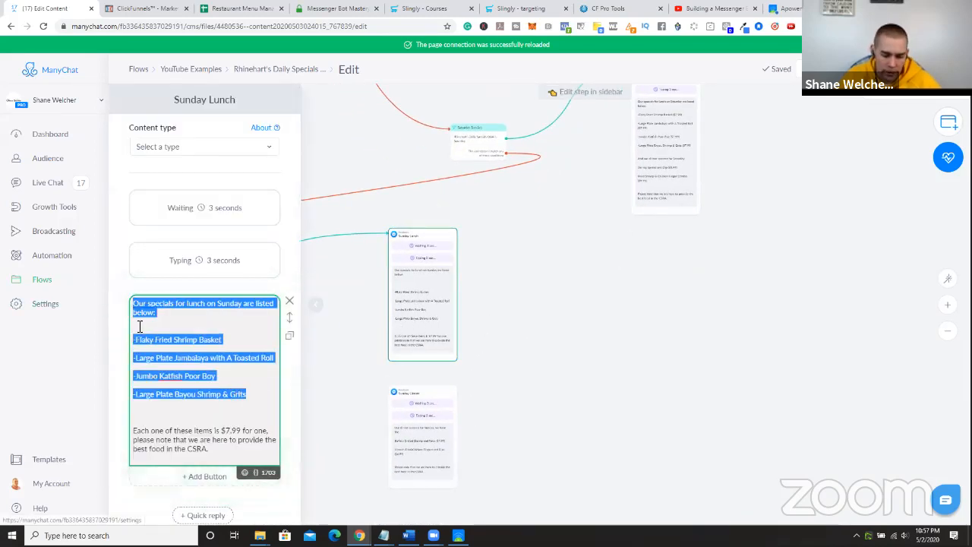
{"action": "key", "text": "ctrl+v"}
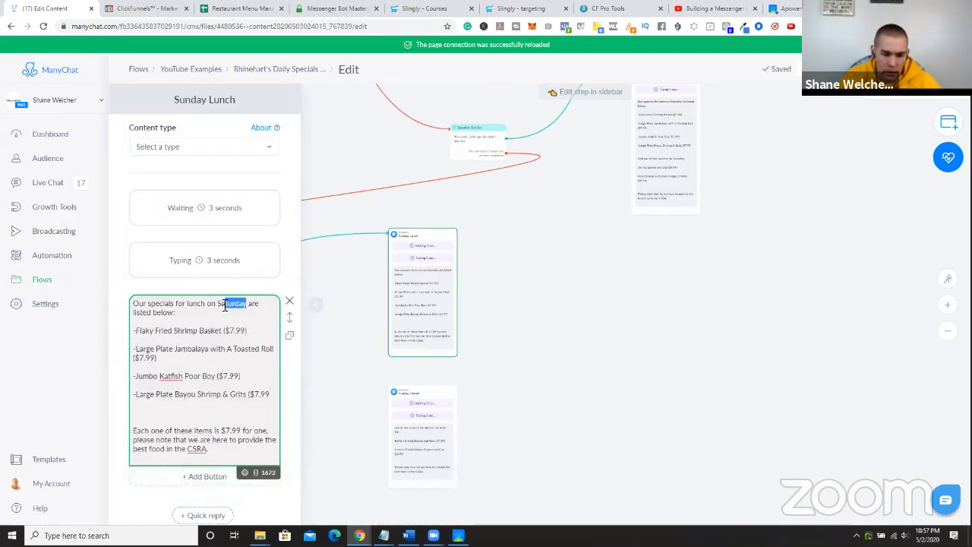
{"action": "key", "text": "BackSpace"}
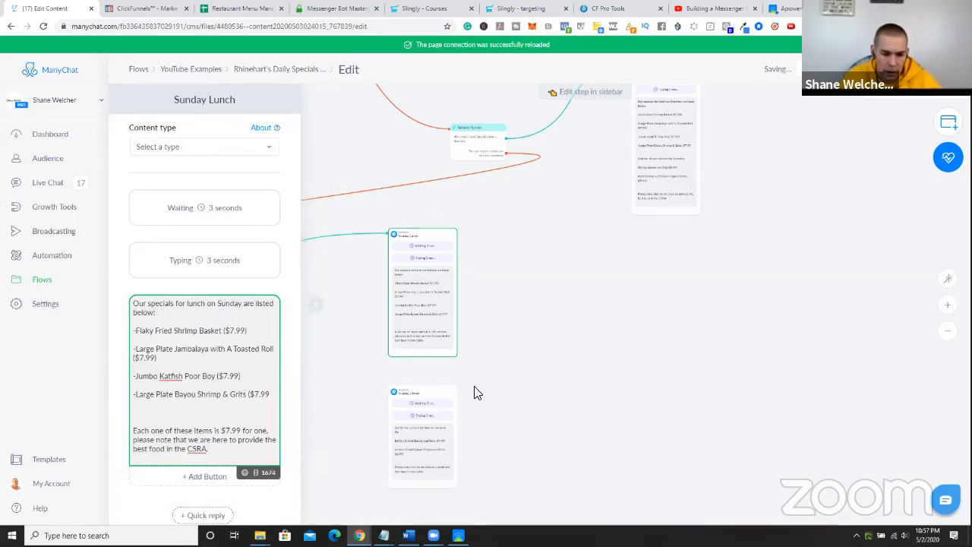
- Remove the closing "Each one of these items is $7.99" paragraph from the Sunday Lunch message, leaving blank lines below the items
{"action": "left_click_drag", "start_coordinate": [213, 453], "coordinate": [127, 423]}
{"action": "key", "text": "BackSpace"}
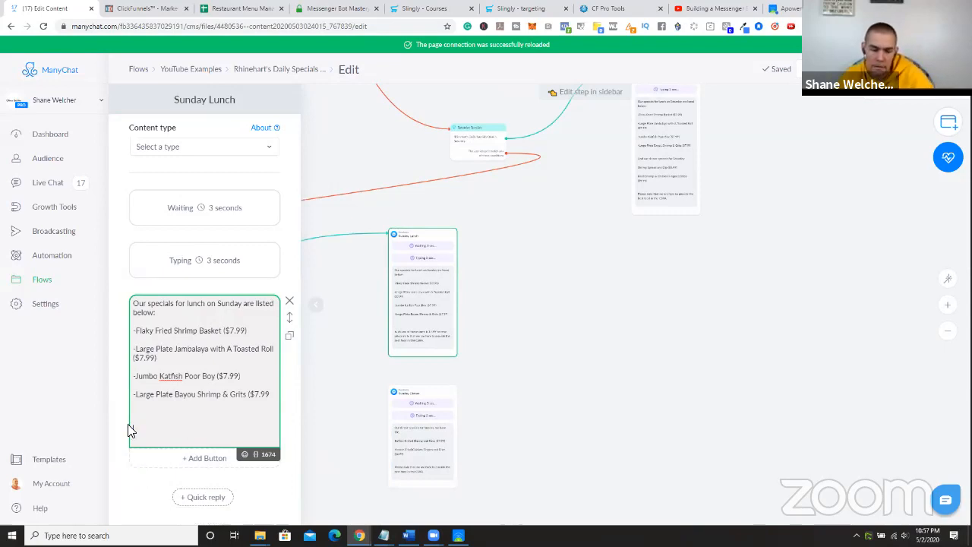
{"action": "key", "text": "Return"}
{"action": "key", "text": "Return"}
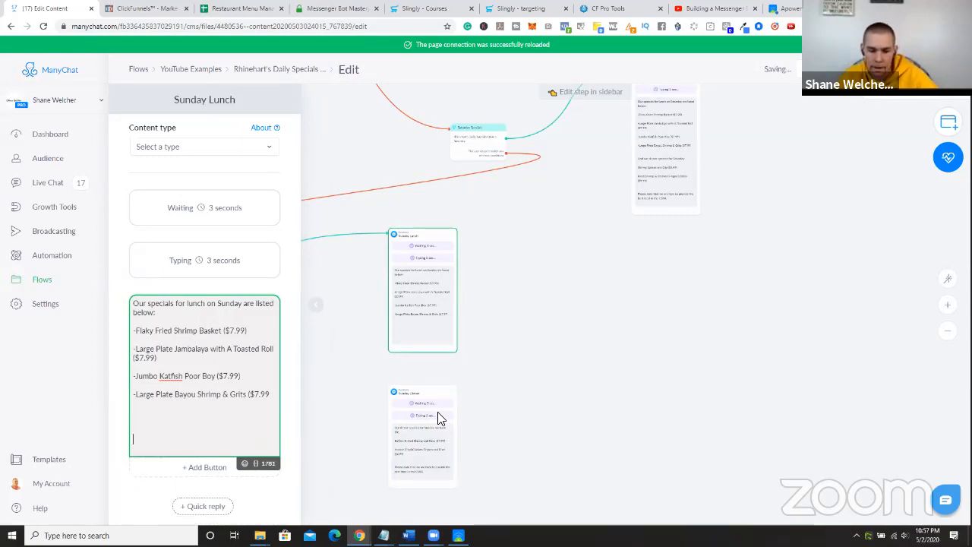
- Copy the entire Sunday Dinner message text, from the opening line through the closing CSRA note
{"action": "left_click", "coordinate": [477, 453]}
{"action": "left_click", "coordinate": [412, 451]}
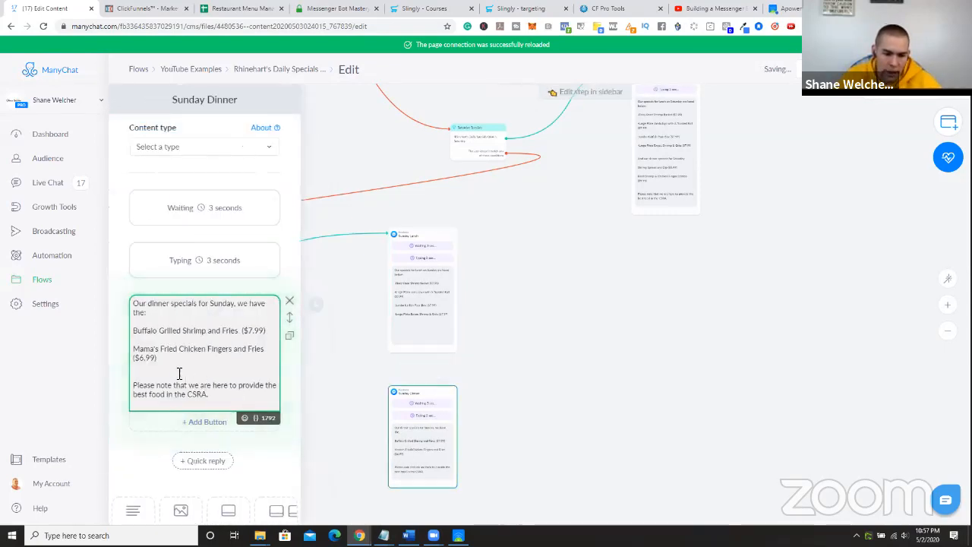
{"action": "left_click_drag", "start_coordinate": [213, 400], "coordinate": [115, 301]}
{"action": "key", "text": "ctrl+c"}
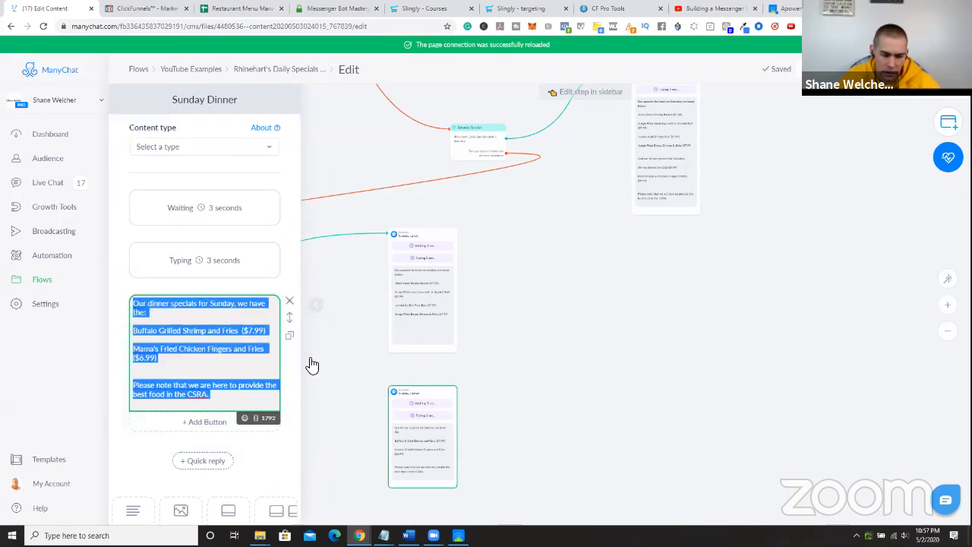
- Paste the Sunday dinner text below the Sunday Lunch items and change its opening to "And our"
{"action": "left_click", "coordinate": [394, 340]}
{"action": "left_click", "coordinate": [196, 419]}
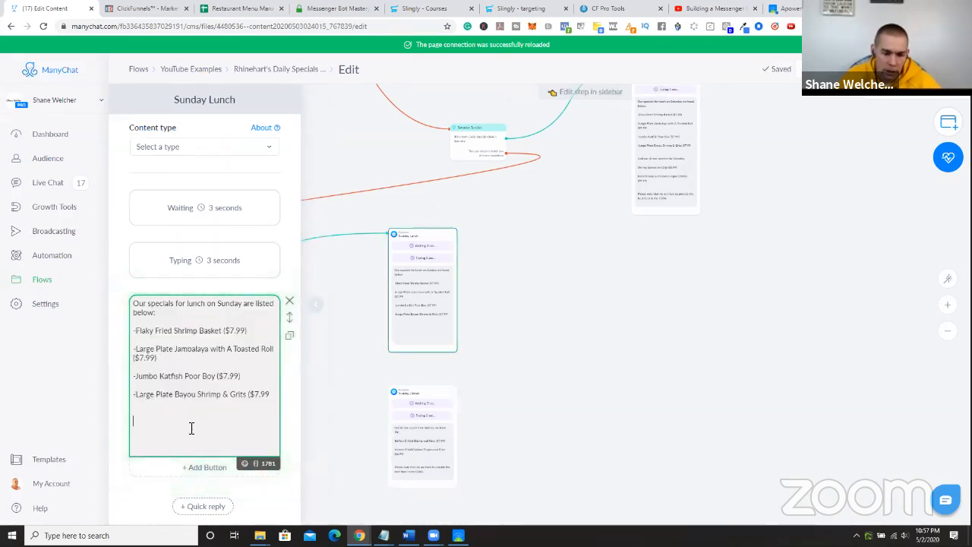
{"action": "key", "text": "ctrl+v"}
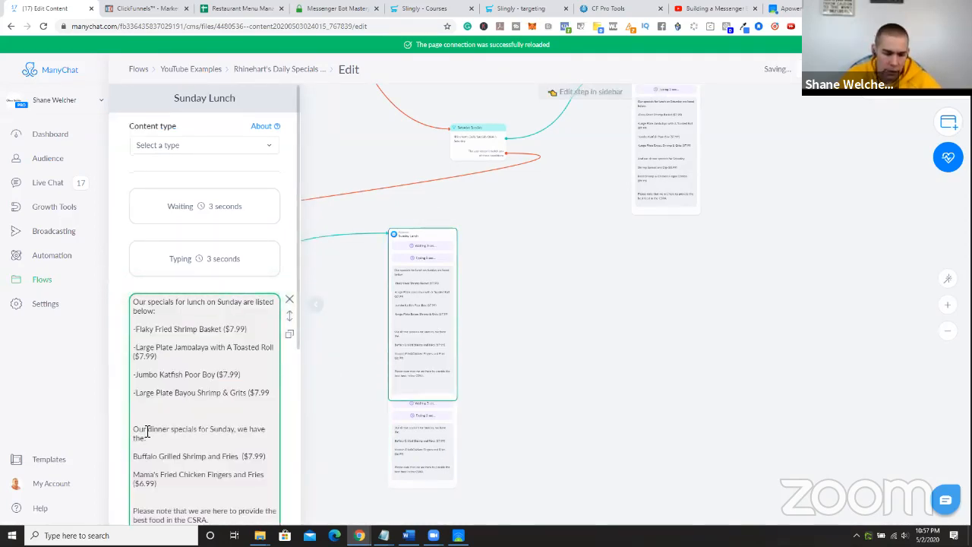
{"action": "left_click", "coordinate": [141, 430]}
{"action": "key", "text": "BackSpace"}
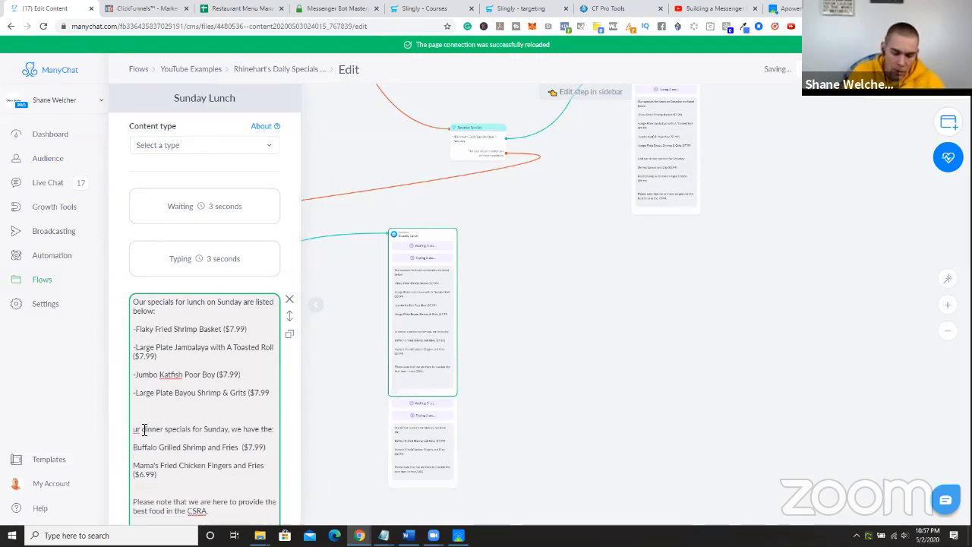
{"action": "type", "text": "And our"}
{"action": "key", "text": "BackSpace"}
{"action": "key", "text": "BackSpace"}
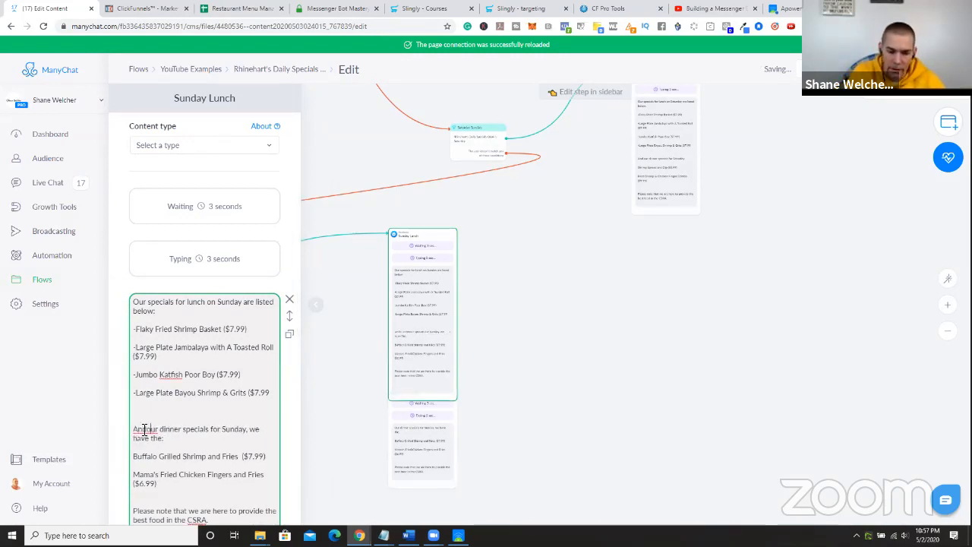
{"action": "type", "text": "o"}
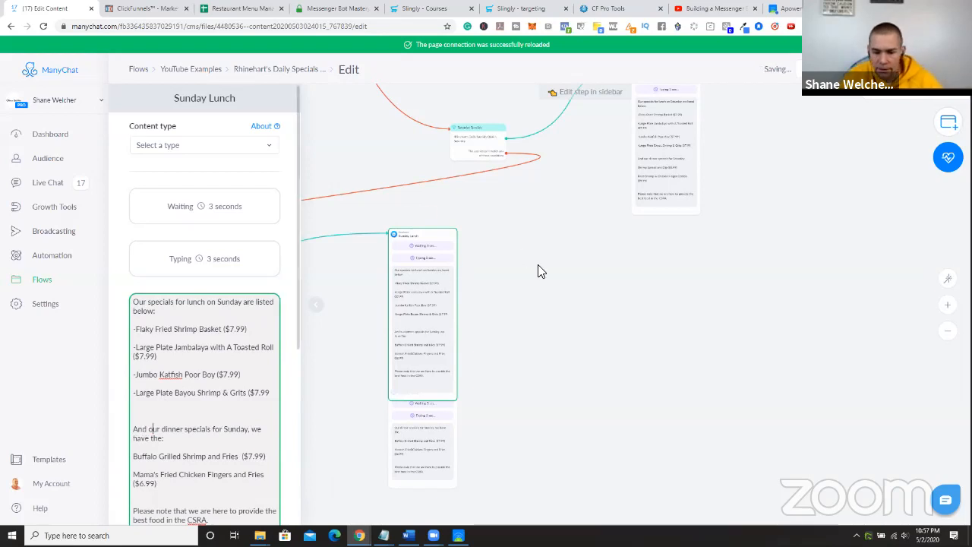
- Move the Sunday Dinner step clear of the Sunday Lunch step and delete it from the flow
{"action": "left_click_drag", "start_coordinate": [540, 271], "coordinate": [539, 275]}
{"action": "left_click", "coordinate": [436, 434]}
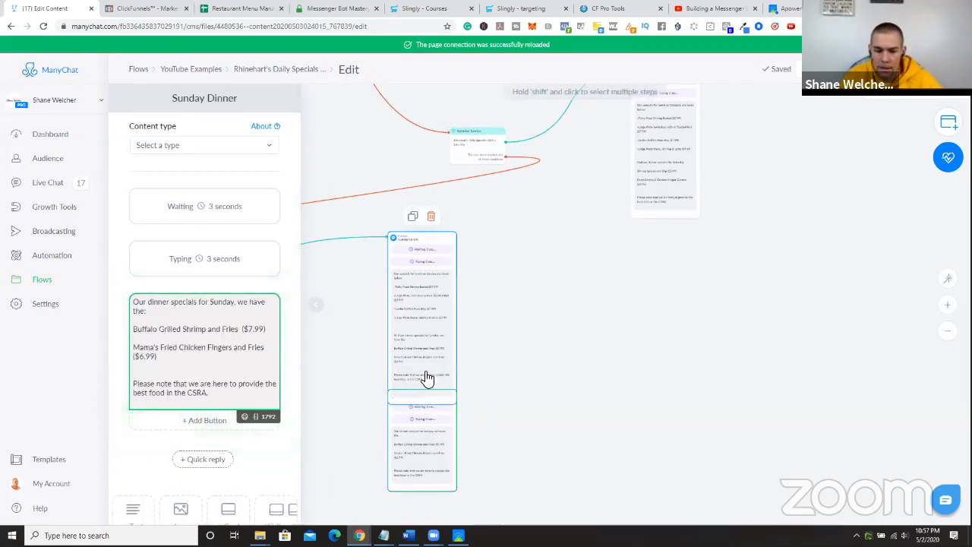
{"action": "left_click_drag", "start_coordinate": [434, 403], "coordinate": [437, 451]}
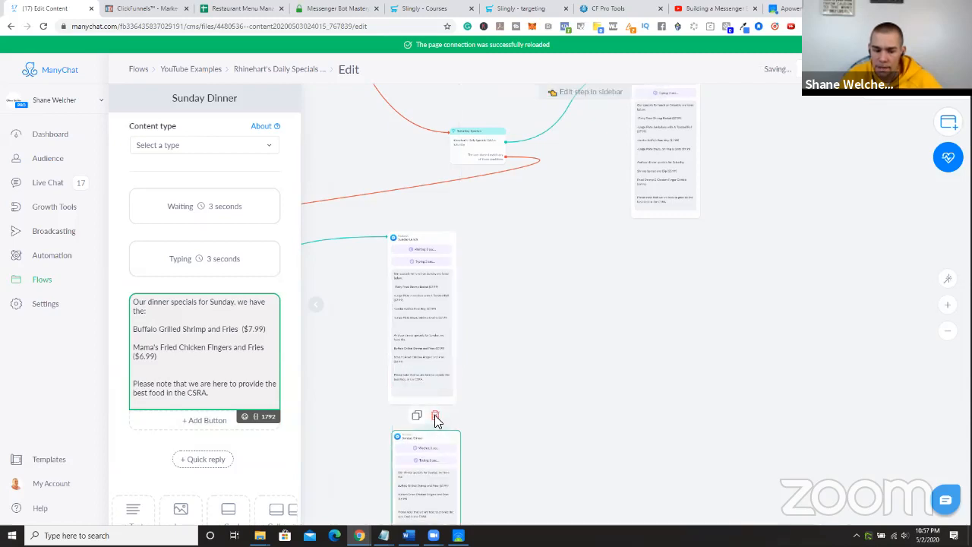
{"action": "left_click", "coordinate": [434, 415]}
{"action": "left_click", "coordinate": [570, 104]}
- Line up the Tuesday and Wednesday conditions beneath the Monday condition, and bring their message steps alongside in a staggered layout
{"action": "left_click", "coordinate": [323, 306]}
{"action": "scroll", "coordinate": [334, 316], "scroll_direction": "down", "scroll_amount": 5}
{"action": "left_click_drag", "start_coordinate": [301, 214], "coordinate": [417, 414]}
{"action": "scroll", "coordinate": [427, 214], "scroll_direction": "down", "scroll_amount": 2}
{"action": "left_click_drag", "start_coordinate": [291, 292], "coordinate": [294, 195]}
{"action": "scroll", "coordinate": [394, 212], "scroll_direction": "up", "scroll_amount": 5}
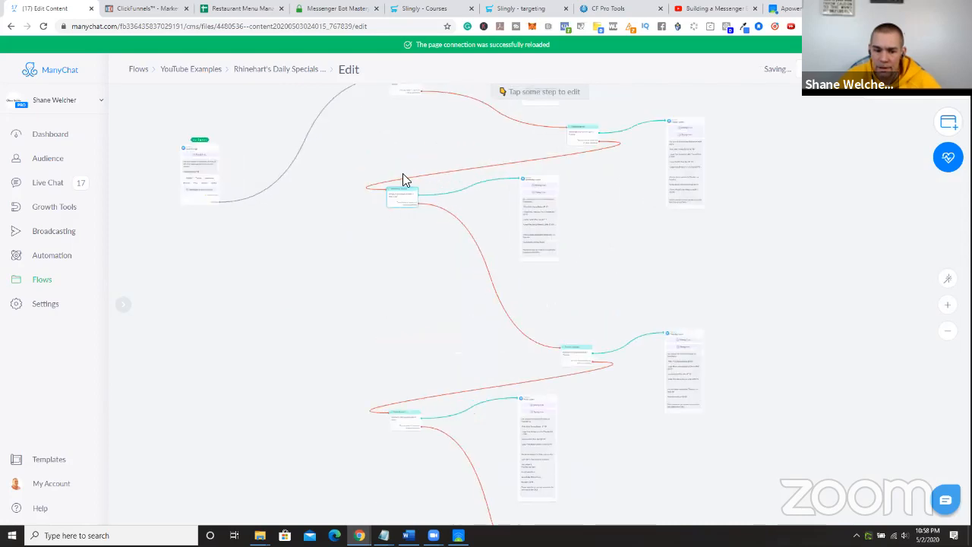
{"action": "left_click_drag", "start_coordinate": [590, 278], "coordinate": [413, 266]}
{"action": "left_click_drag", "start_coordinate": [685, 275], "coordinate": [613, 261]}
{"action": "left_click_drag", "start_coordinate": [417, 341], "coordinate": [420, 297]}
{"action": "left_click_drag", "start_coordinate": [551, 334], "coordinate": [552, 287]}
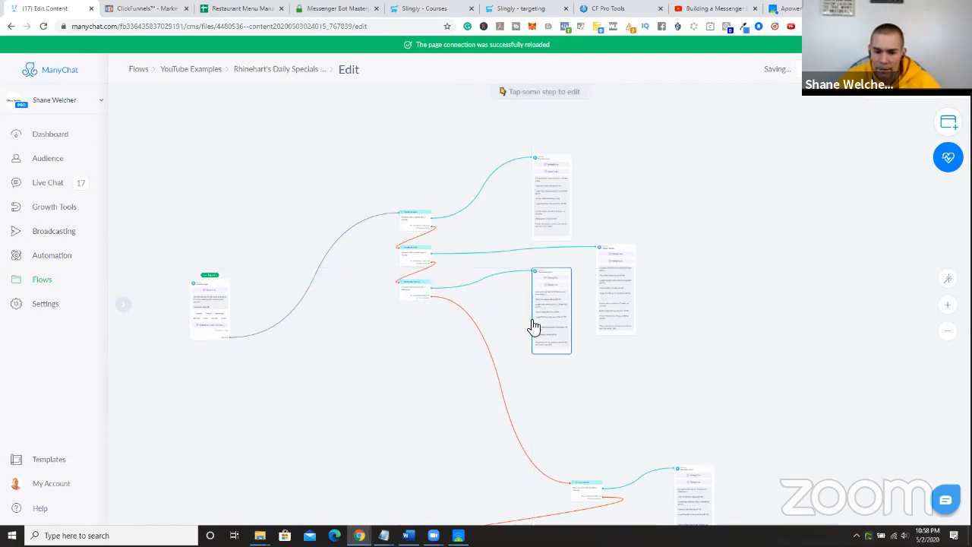
- Stack the Thursday and Friday conditions beneath the Wednesday condition and reposition their message steps beside them
{"action": "left_click_drag", "start_coordinate": [588, 487], "coordinate": [408, 345]}
{"action": "left_click_drag", "start_coordinate": [425, 297], "coordinate": [423, 302]}
{"action": "left_click_drag", "start_coordinate": [687, 478], "coordinate": [612, 384]}
{"action": "scroll", "coordinate": [522, 284], "scroll_direction": "down", "scroll_amount": 3}
{"action": "left_click_drag", "start_coordinate": [432, 402], "coordinate": [428, 237]}
{"action": "left_click_drag", "start_coordinate": [570, 412], "coordinate": [569, 271]}
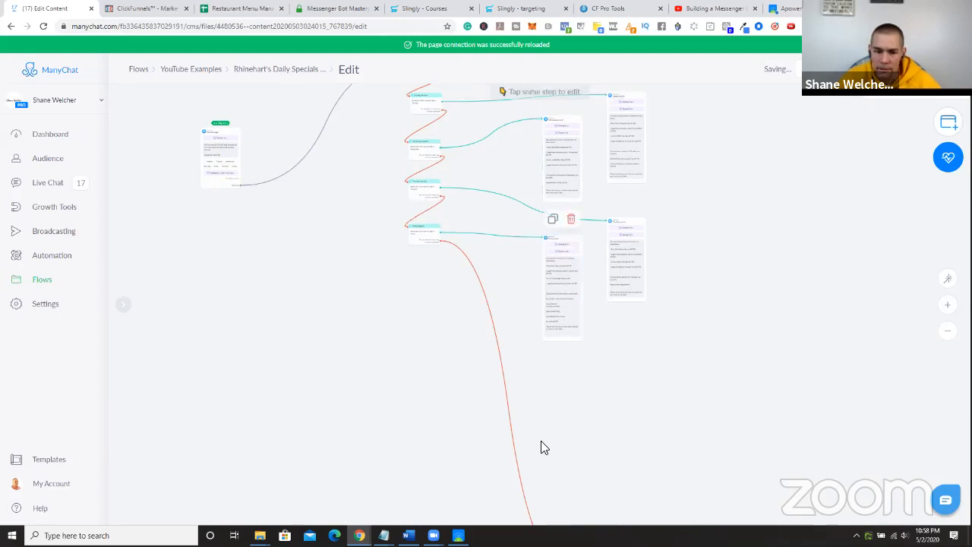
- Stack the Saturday and Sunday conditions beneath the Friday condition and move their message steps up beside them
{"action": "scroll", "coordinate": [542, 444], "scroll_direction": "down", "scroll_amount": 3}
{"action": "left_click_drag", "start_coordinate": [581, 445], "coordinate": [413, 172]}
{"action": "left_click_drag", "start_coordinate": [688, 402], "coordinate": [616, 243]}
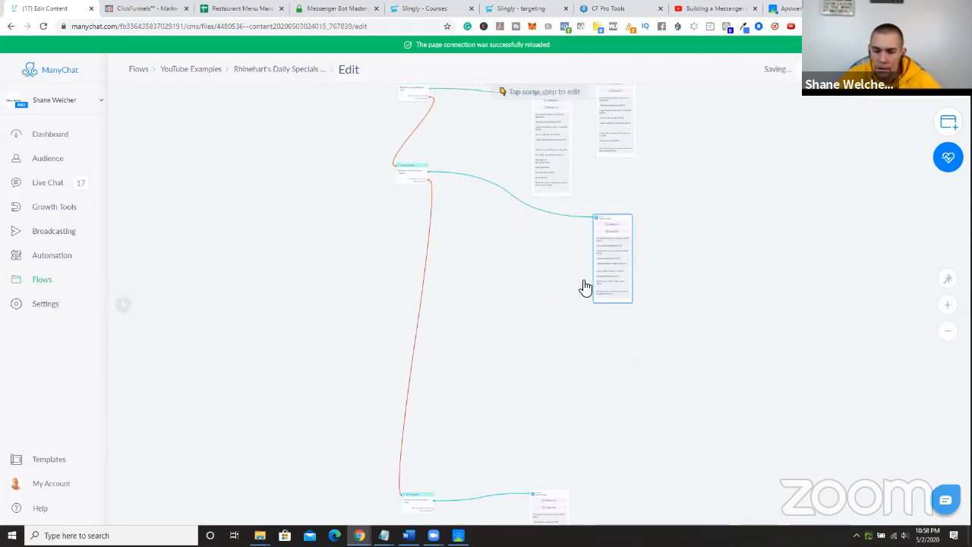
{"action": "left_click_drag", "start_coordinate": [425, 507], "coordinate": [415, 235]}
{"action": "left_click_drag", "start_coordinate": [550, 503], "coordinate": [553, 320]}
{"action": "scroll", "coordinate": [480, 346], "scroll_direction": "down", "scroll_amount": 3}
{"action": "scroll", "coordinate": [472, 351], "scroll_direction": "up", "scroll_amount": 3}
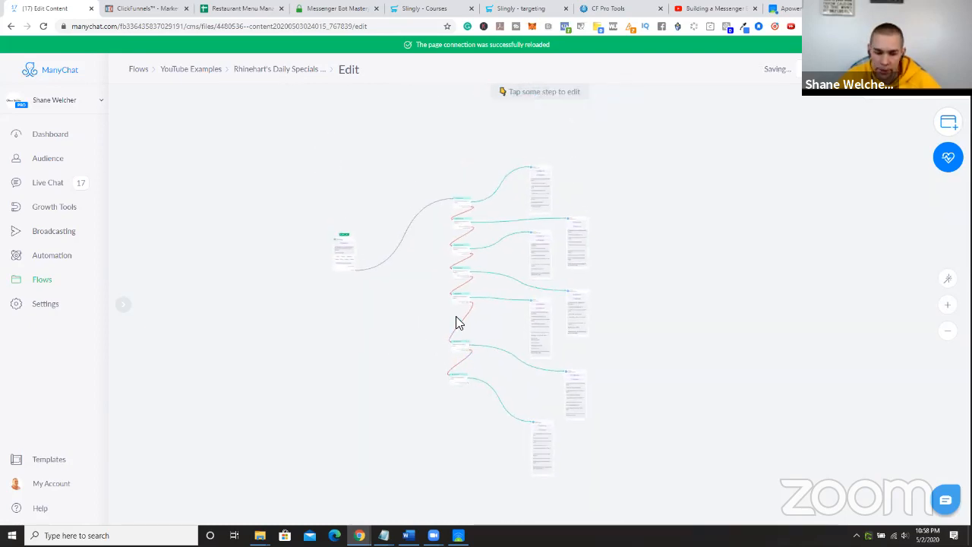
- Even out the vertical spacing between the stacked day conditions
{"action": "left_click_drag", "start_coordinate": [461, 304], "coordinate": [466, 314]}
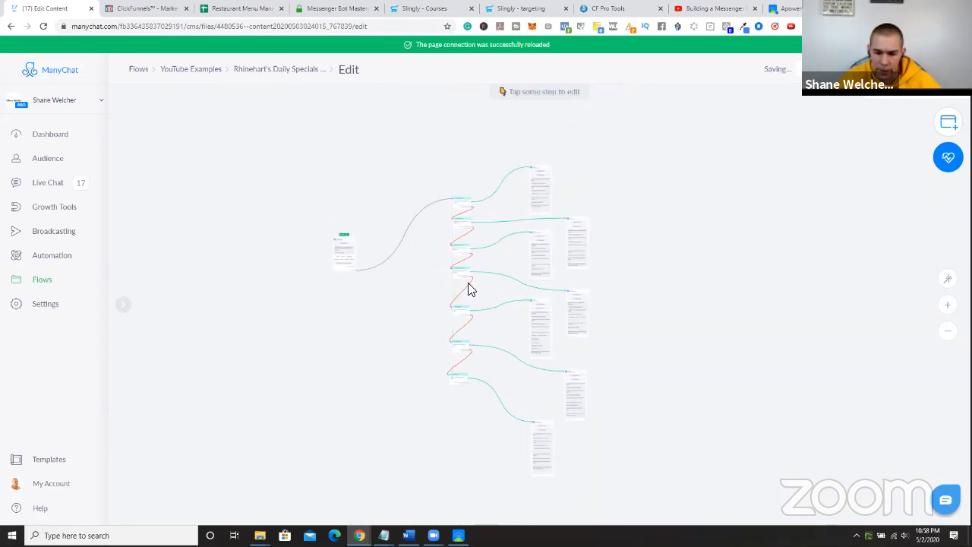
{"action": "left_click_drag", "start_coordinate": [460, 276], "coordinate": [453, 241]}
{"action": "mouse_move", "coordinate": [460, 377]}
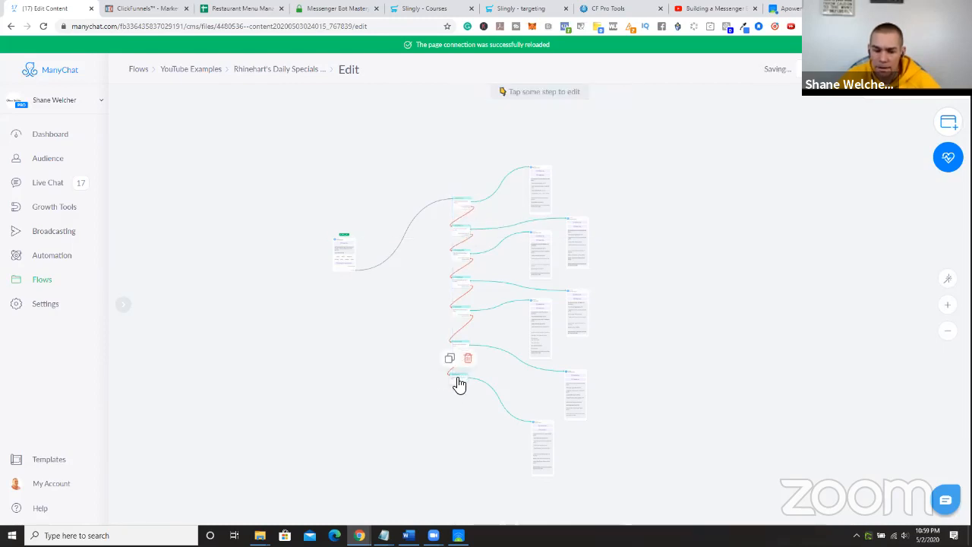
{"action": "left_click_drag", "start_coordinate": [461, 384], "coordinate": [453, 353]}
{"action": "mouse_move", "coordinate": [460, 352]}
{"action": "scroll", "coordinate": [668, 339], "scroll_direction": "down", "scroll_amount": 2}
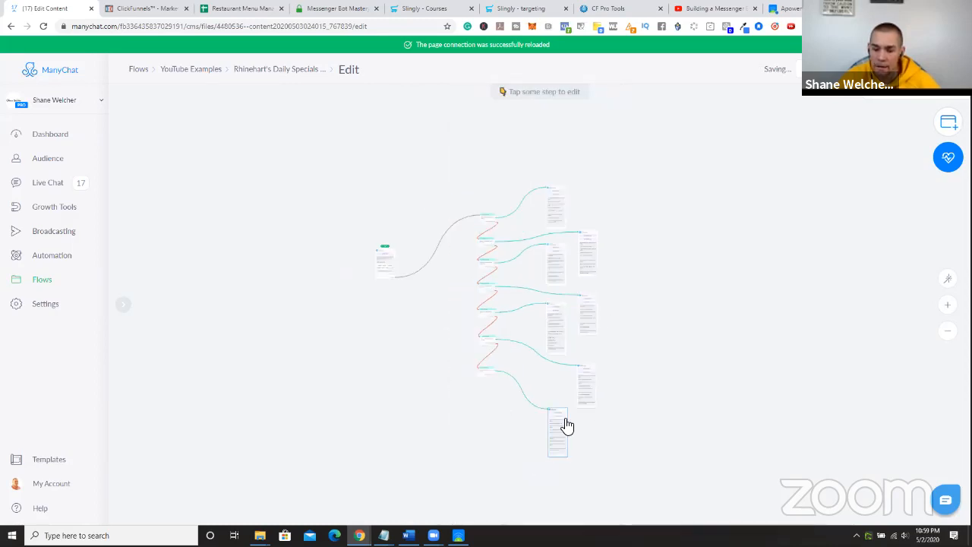
- Fine-tune the spacing of the Thursday to Sunday message steps and move the starting step closer to the condition column
{"action": "left_click_drag", "start_coordinate": [557, 430], "coordinate": [557, 417]}
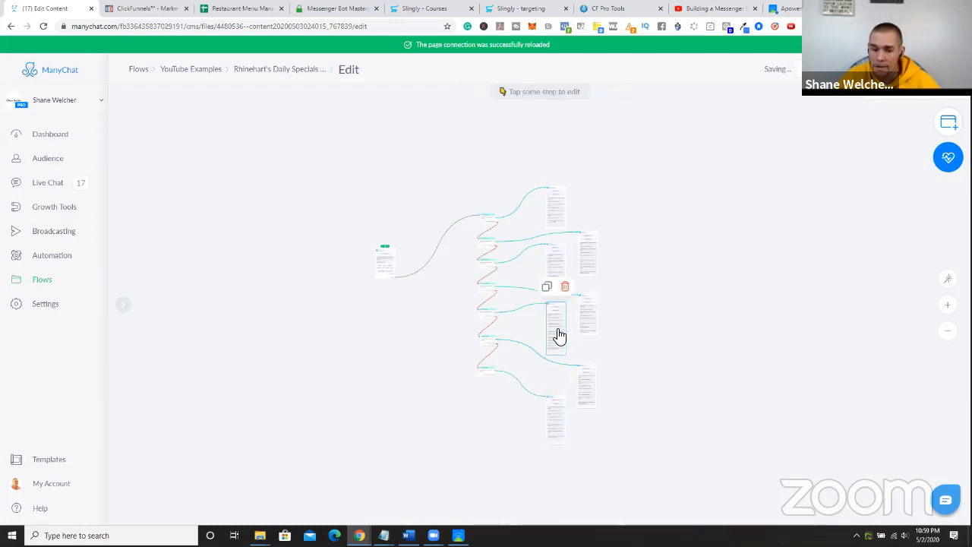
{"action": "left_click", "coordinate": [558, 334]}
{"action": "left_click", "coordinate": [636, 372]}
{"action": "left_click_drag", "start_coordinate": [590, 392], "coordinate": [587, 388]}
{"action": "left_click_drag", "start_coordinate": [592, 317], "coordinate": [590, 312]}
{"action": "left_click_drag", "start_coordinate": [558, 346], "coordinate": [554, 344]}
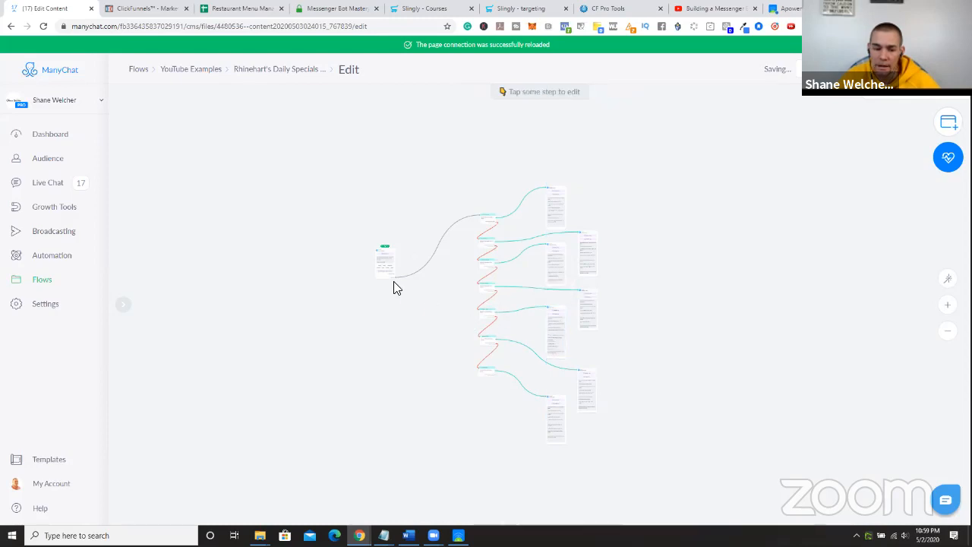
{"action": "left_click_drag", "start_coordinate": [390, 274], "coordinate": [423, 297]}
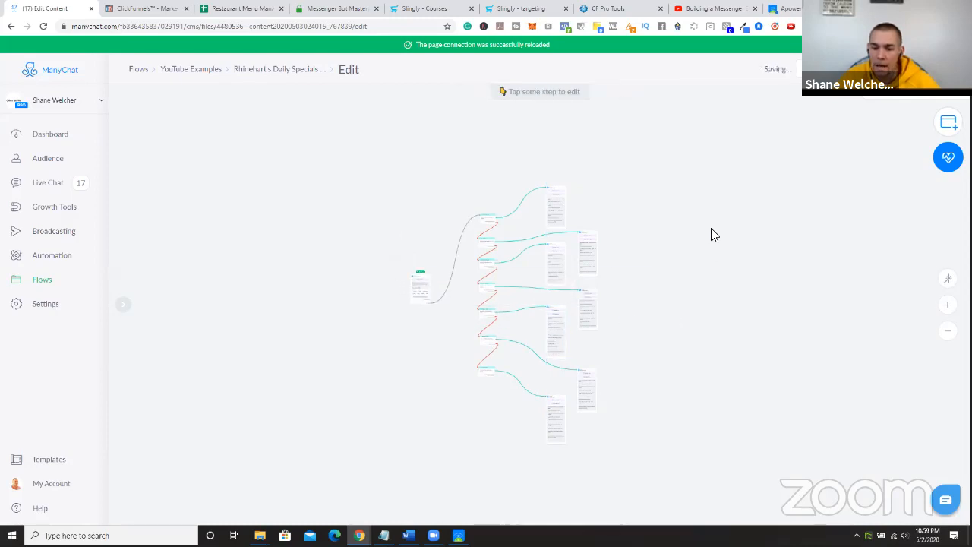
{"action": "left_click_drag", "start_coordinate": [608, 221], "coordinate": [519, 223]}
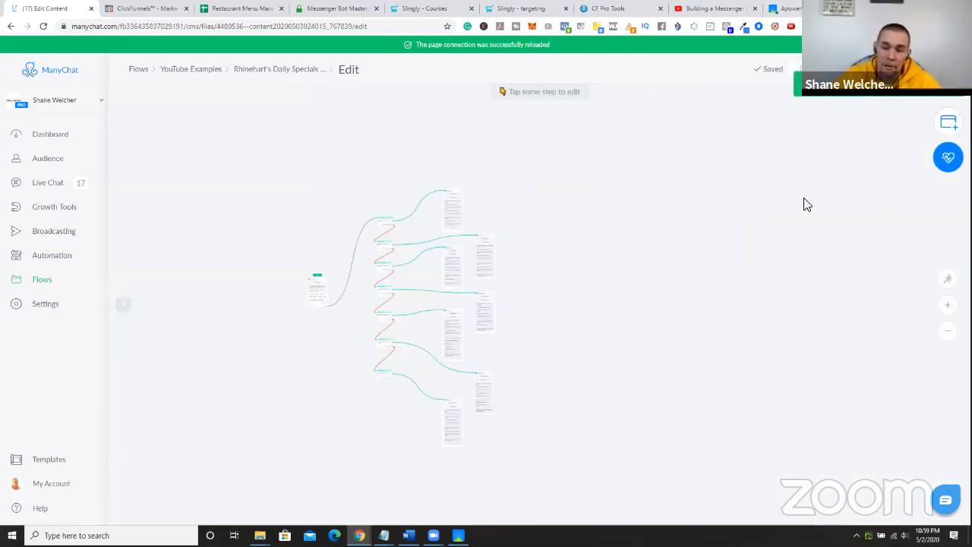
- Create a Messenger keyword trigger for the flow with the keywords "Check Specials, What Specials"
{"action": "scroll", "coordinate": [309, 351], "scroll_direction": "up", "scroll_amount": 5}
{"action": "left_click_drag", "start_coordinate": [364, 264], "coordinate": [417, 368]}
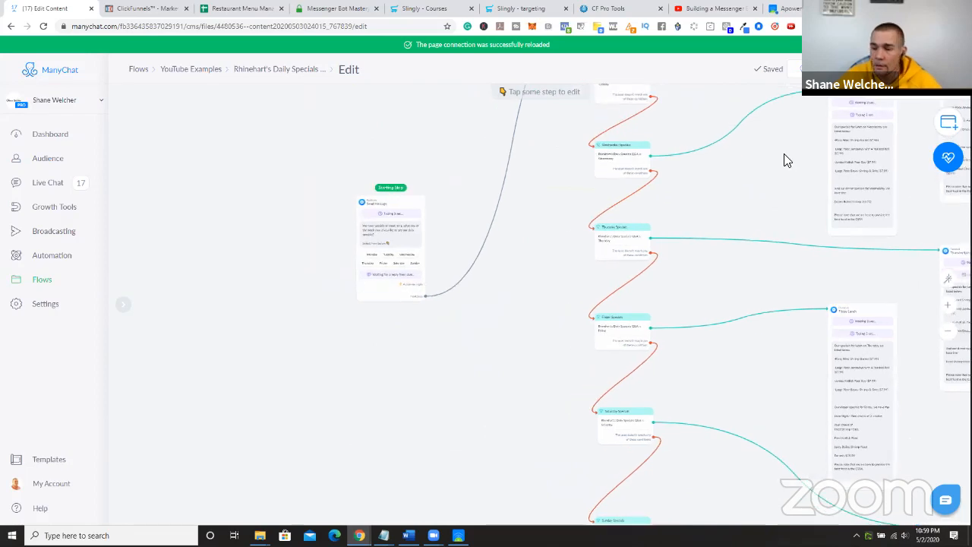
{"action": "left_click", "coordinate": [947, 123]}
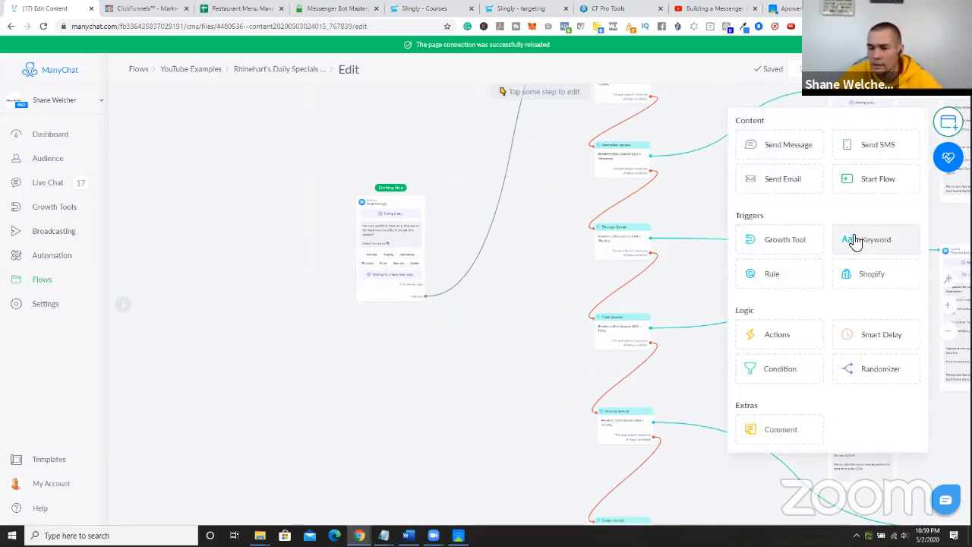
{"action": "left_click", "coordinate": [856, 241]}
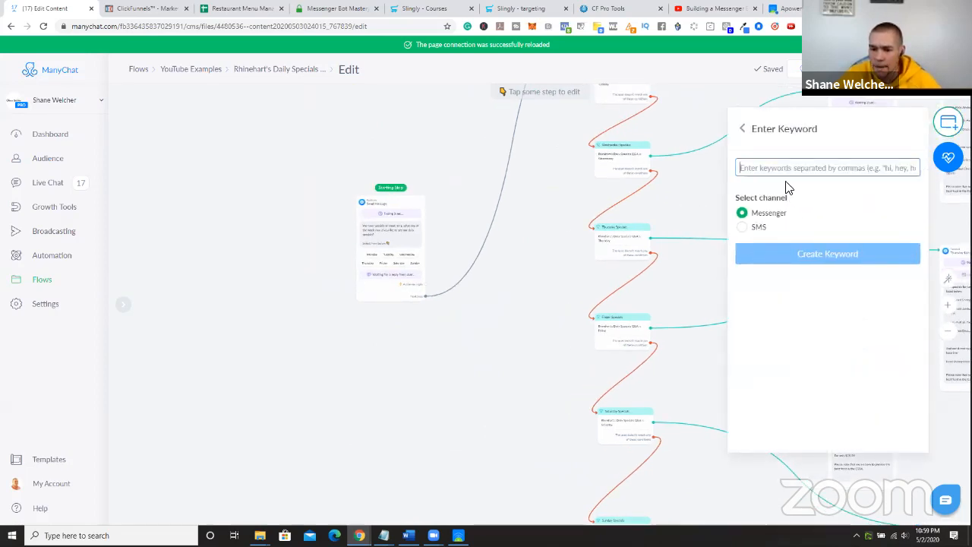
{"action": "left_click", "coordinate": [784, 169]}
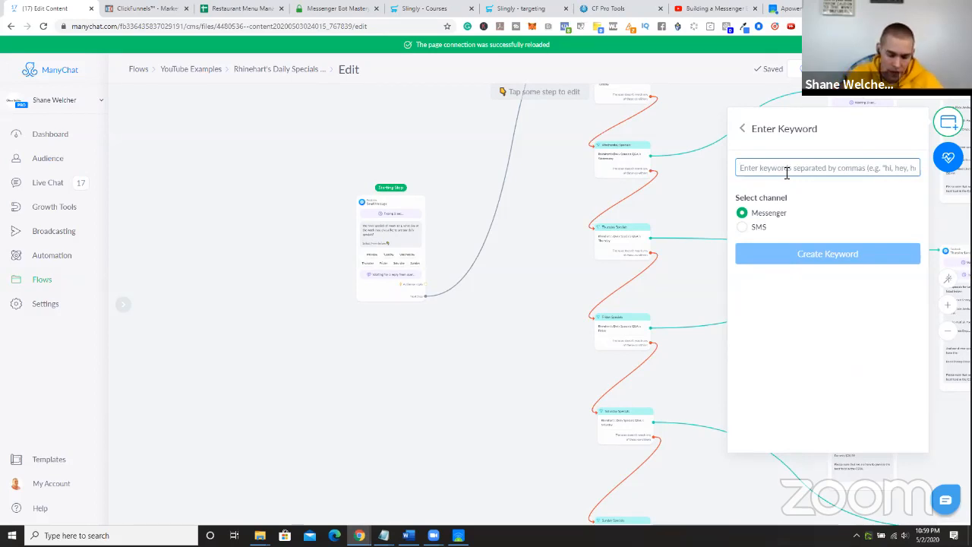
{"action": "type", "text": "Check S"}
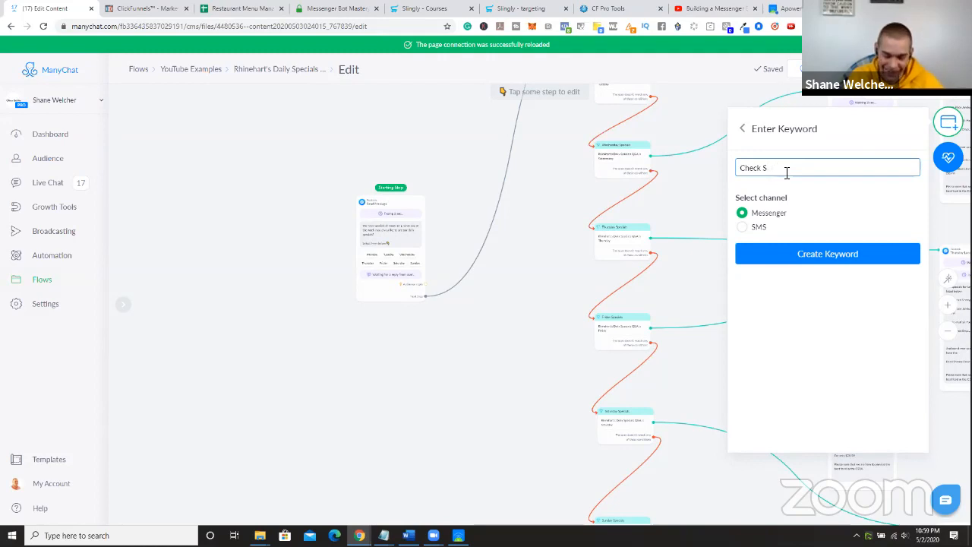
{"action": "type", "text": "cia"}
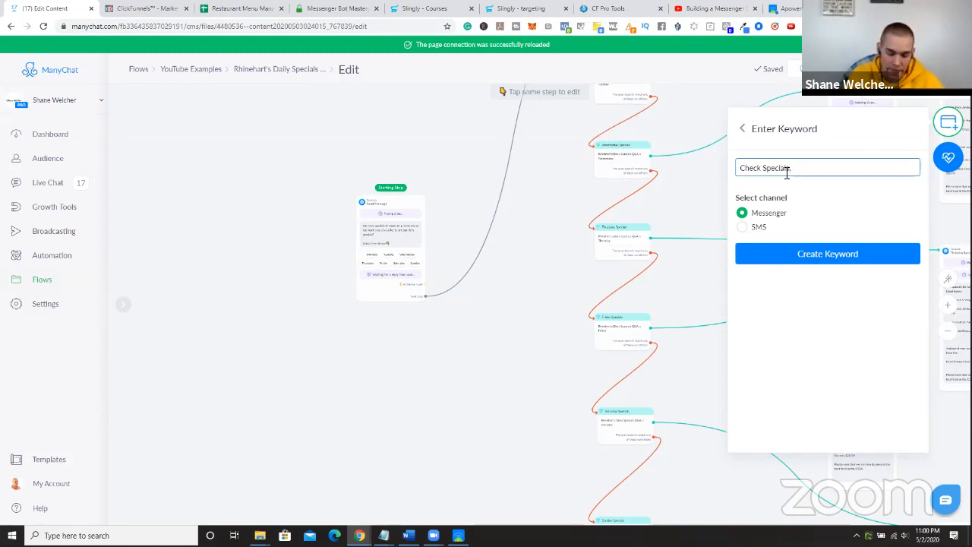
{"action": "type", "text": "ls What Specials,"}
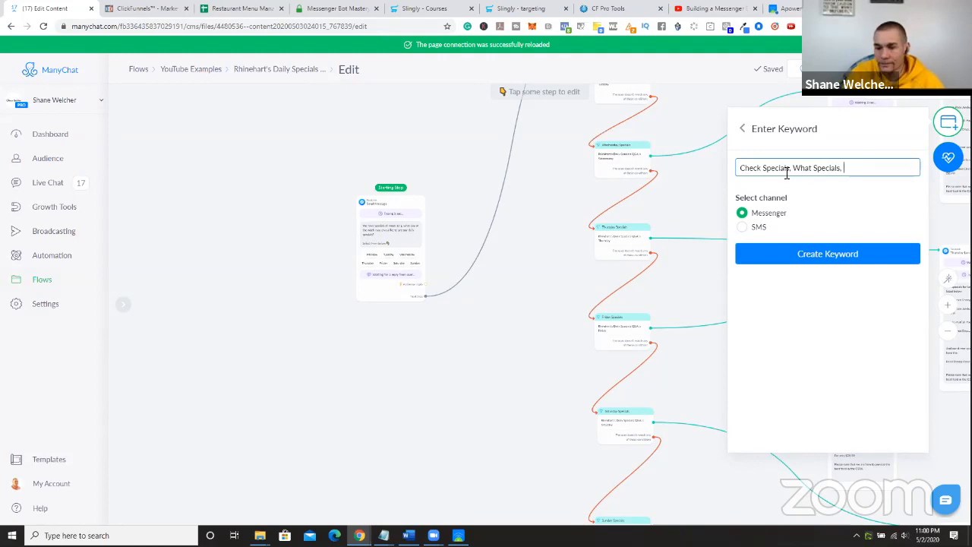
{"action": "left_click", "coordinate": [802, 253]}
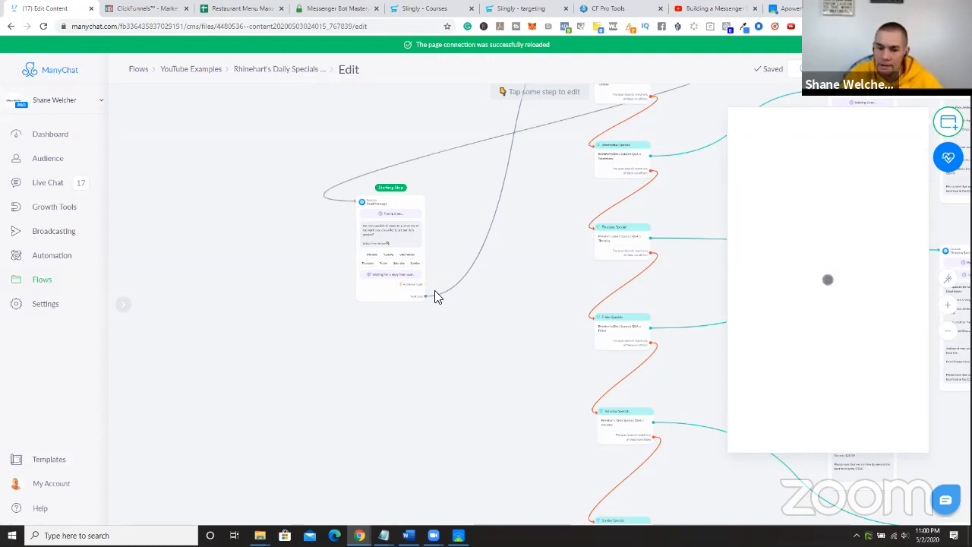
- Place the keyword trigger beside the starting step, on the side away from the day conditions
{"action": "left_click_drag", "start_coordinate": [558, 339], "coordinate": [283, 230]}
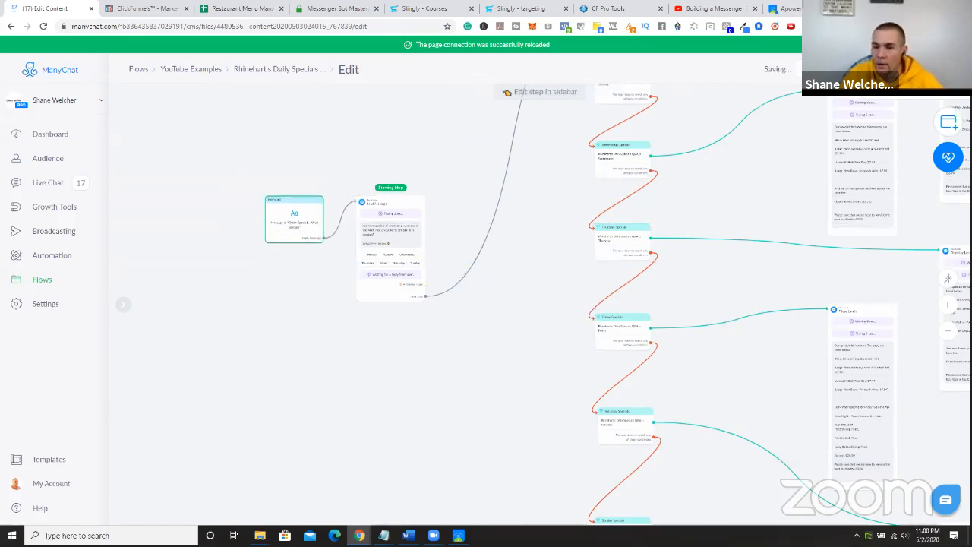
{"action": "scroll", "coordinate": [531, 258], "scroll_direction": "up", "scroll_amount": 5}
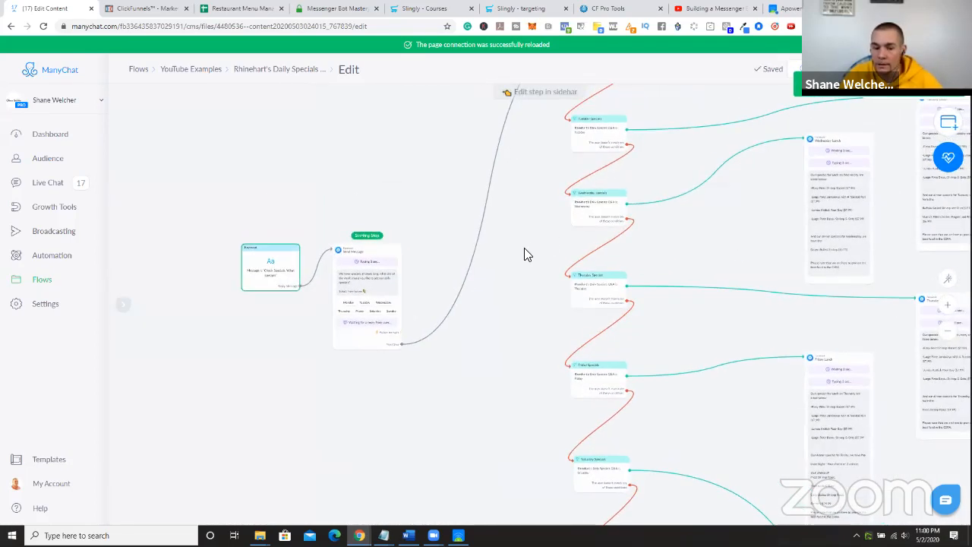
{"action": "left_click_drag", "start_coordinate": [524, 249], "coordinate": [523, 252]}
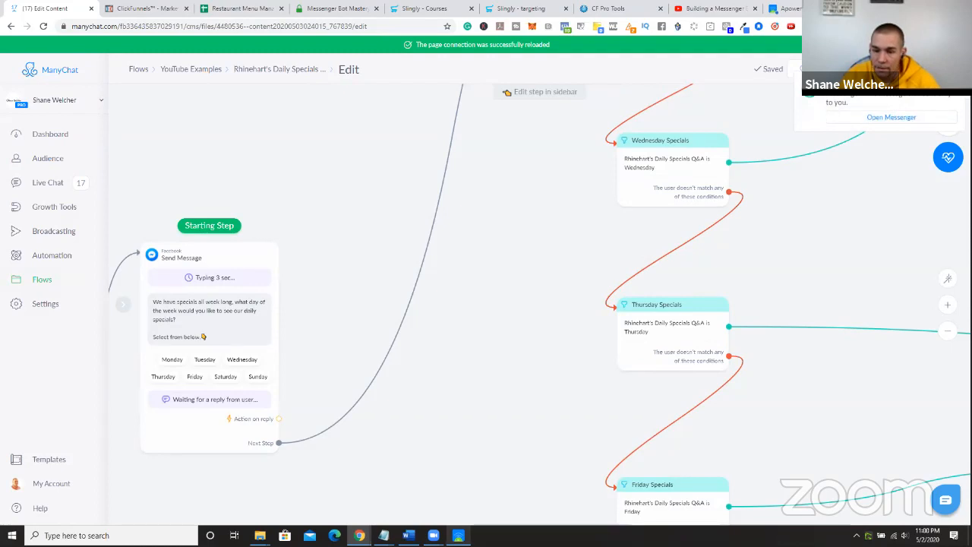
- Switch to the mirrored phone window to check the Wednesday specials reply in Messenger, and minimize it when done
{"action": "left_click", "coordinate": [458, 535]}
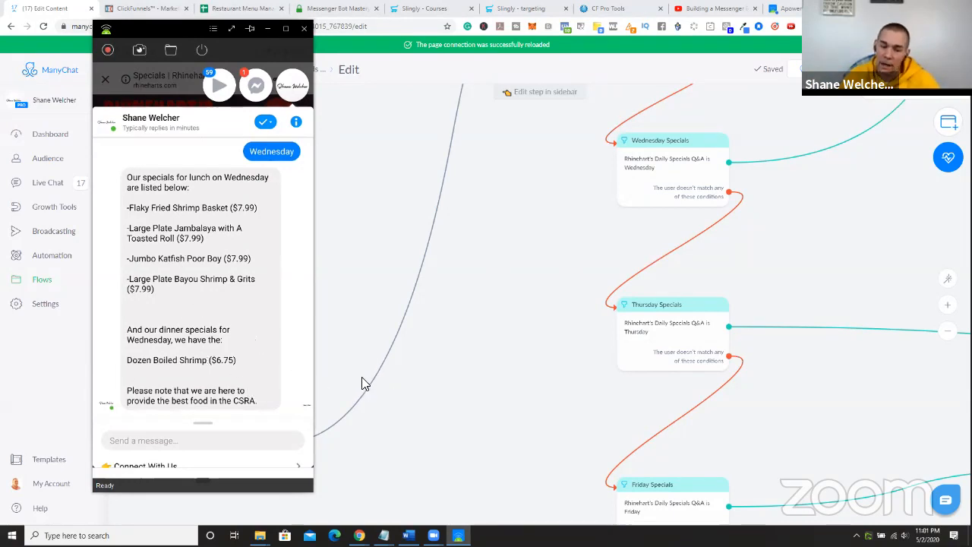
{"action": "scroll", "coordinate": [436, 387], "scroll_direction": "down", "scroll_amount": 2}
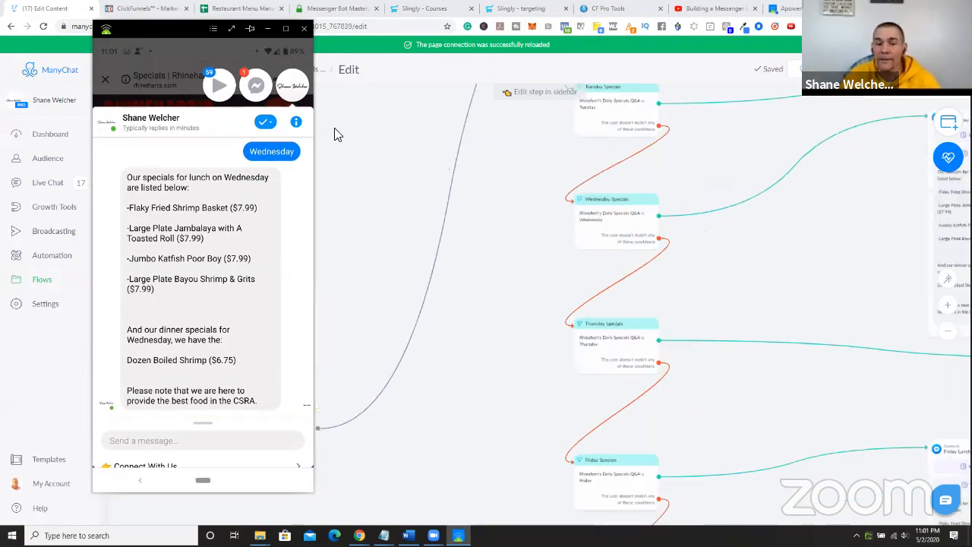
{"action": "left_click", "coordinate": [267, 29]}
- Enable continuing to another step on the Monday specials message
{"action": "left_click_drag", "start_coordinate": [460, 341], "coordinate": [384, 240]}
{"action": "scroll", "coordinate": [402, 309], "scroll_direction": "down", "scroll_amount": 3}
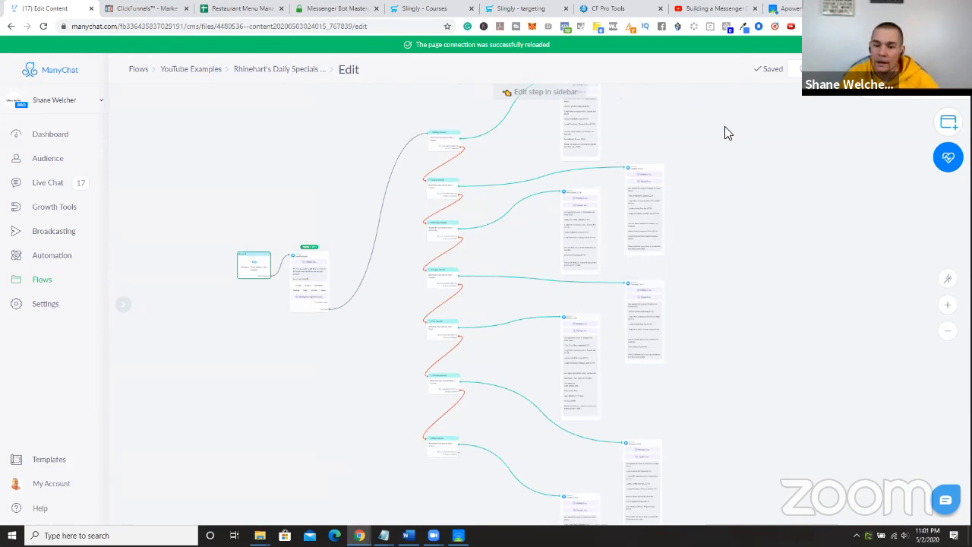
{"action": "scroll", "coordinate": [638, 165], "scroll_direction": "up", "scroll_amount": 5}
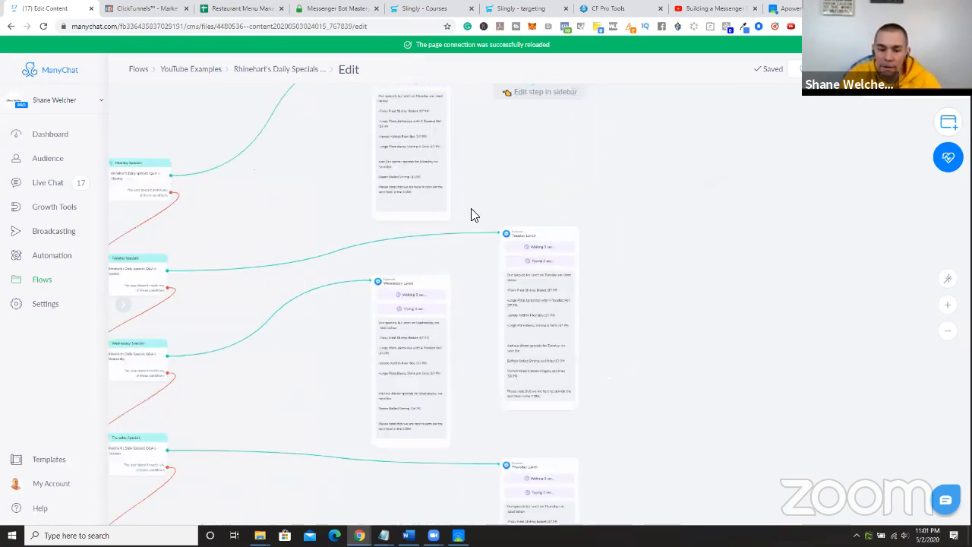
{"action": "left_click", "coordinate": [440, 210]}
{"action": "scroll", "coordinate": [166, 471], "scroll_direction": "down", "scroll_amount": 3}
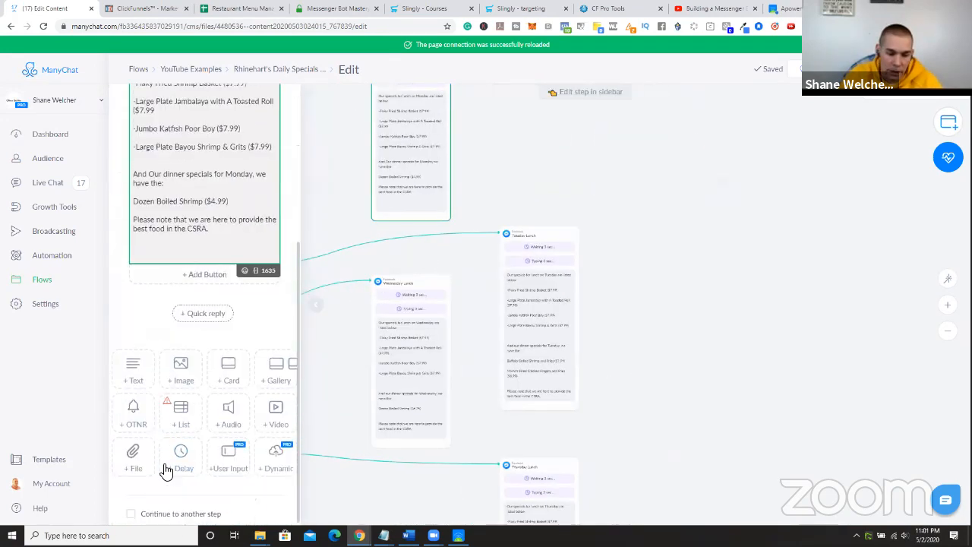
{"action": "left_click", "coordinate": [133, 513]}
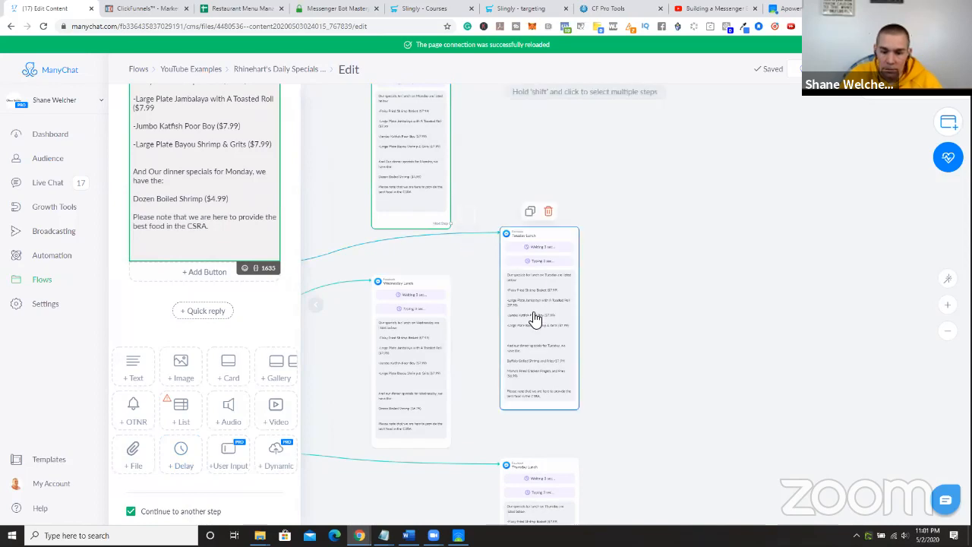
- Enable continuing to another step on the Tuesday and Wednesday Lunch messages
{"action": "left_click", "coordinate": [551, 407]}
{"action": "scroll", "coordinate": [174, 495], "scroll_direction": "down", "scroll_amount": 1}
{"action": "left_click", "coordinate": [130, 511]}
{"action": "left_click", "coordinate": [408, 430]}
{"action": "left_click", "coordinate": [133, 513]}
- Enable continuing to another step on the Thursday Lunch and Friday Lunch messages
{"action": "scroll", "coordinate": [577, 319], "scroll_direction": "down", "scroll_amount": 3}
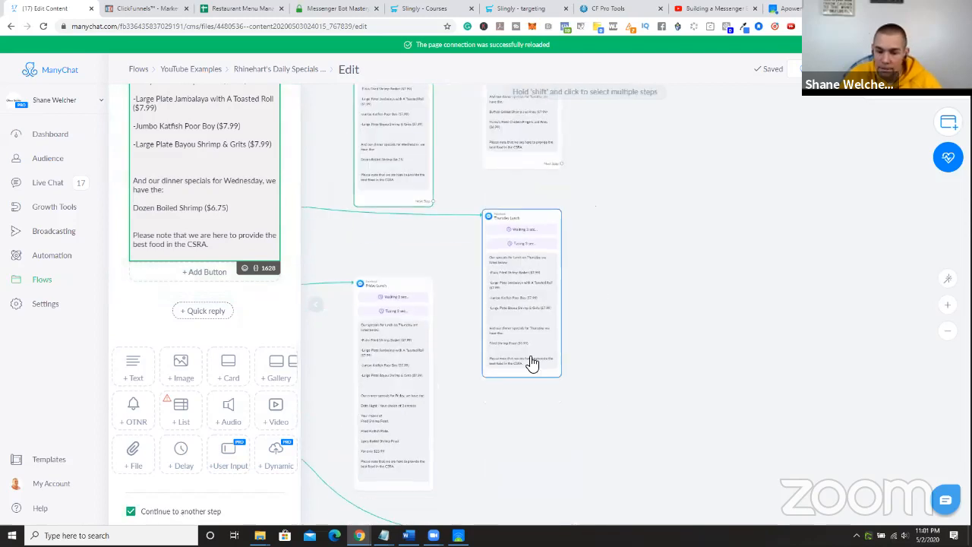
{"action": "left_click", "coordinate": [532, 363]}
{"action": "left_click", "coordinate": [131, 511]}
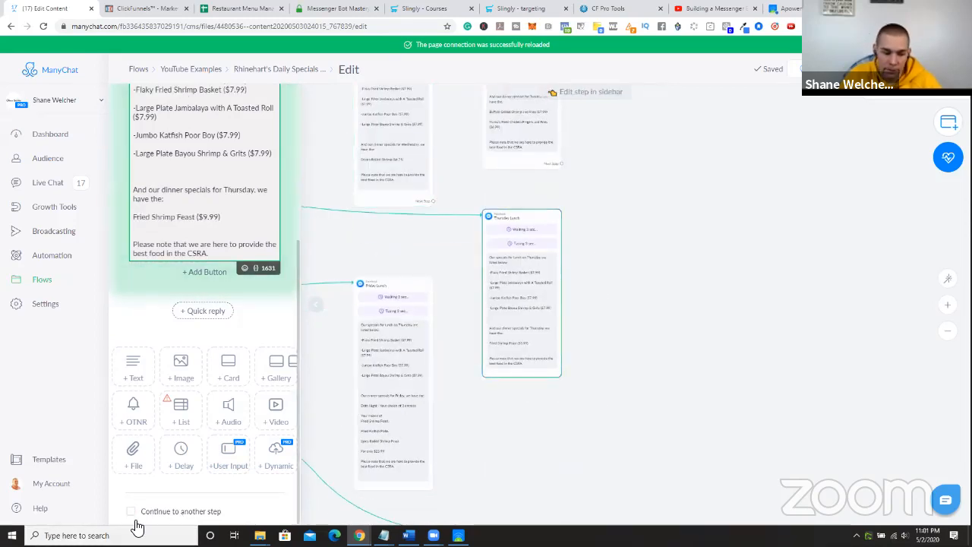
{"action": "left_click", "coordinate": [432, 491]}
{"action": "scroll", "coordinate": [152, 449], "scroll_direction": "down", "scroll_amount": 2}
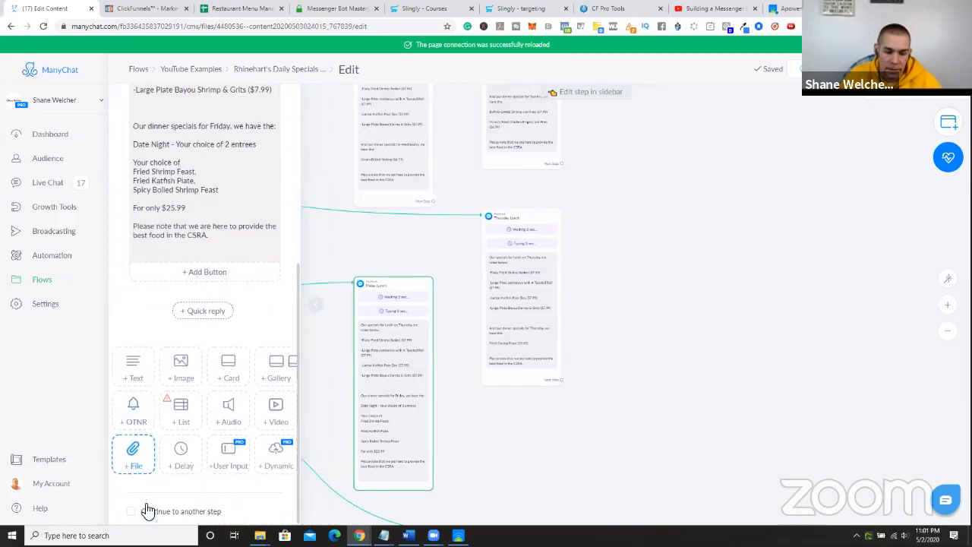
{"action": "left_click", "coordinate": [132, 512]}
- Enable continuing to another step on the Saturday Lunch and Sunday Lunch messages, and close the step editor
{"action": "left_click_drag", "start_coordinate": [569, 464], "coordinate": [577, 144]}
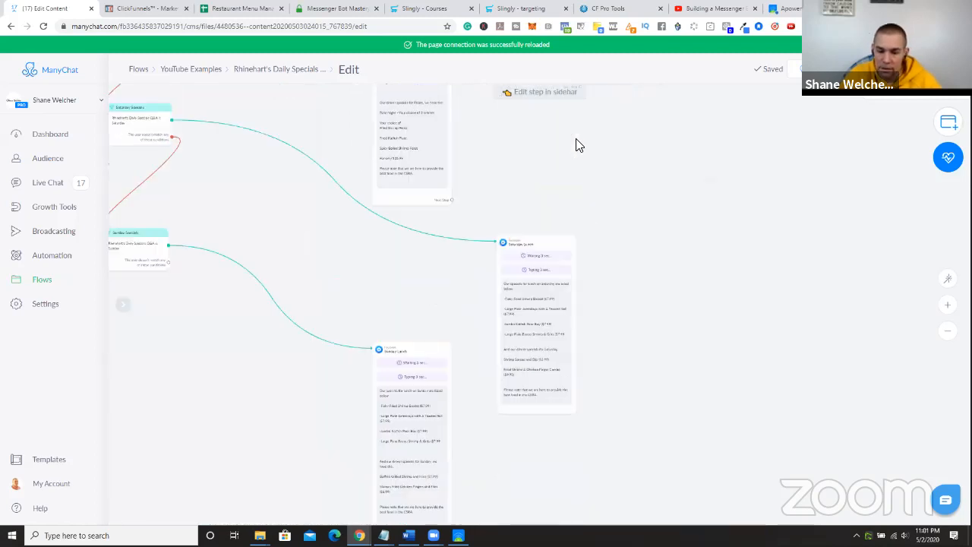
{"action": "left_click", "coordinate": [501, 342]}
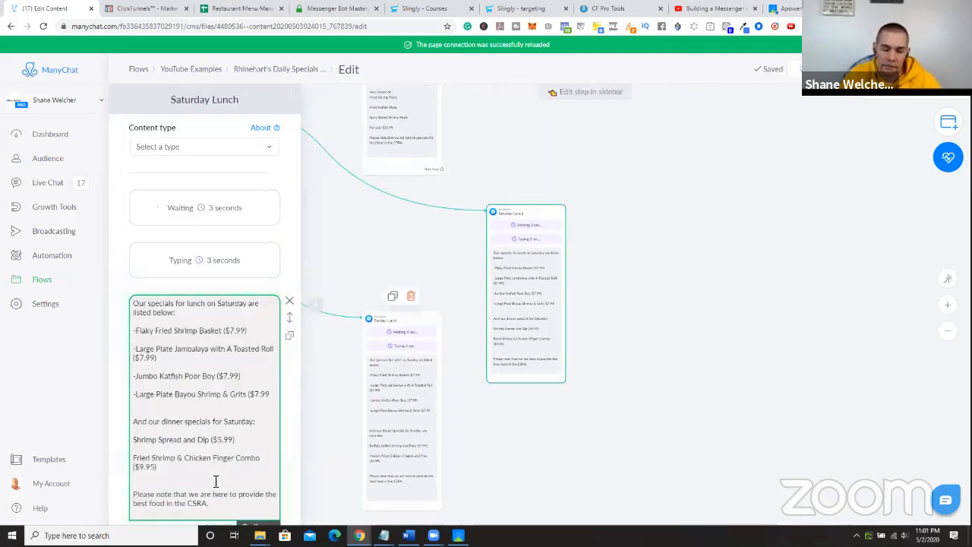
{"action": "scroll", "coordinate": [223, 484], "scroll_direction": "down", "scroll_amount": 3}
{"action": "left_click", "coordinate": [131, 517]}
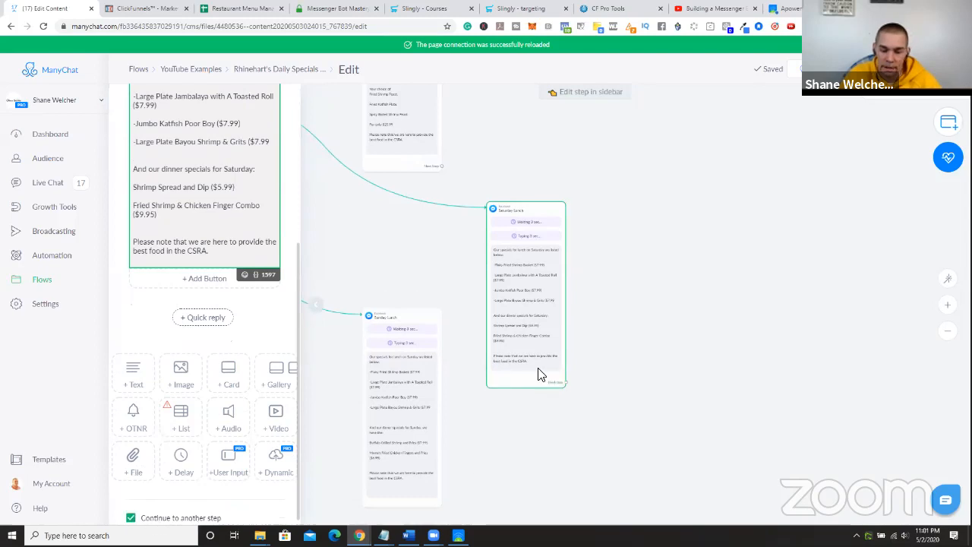
{"action": "scroll", "coordinate": [364, 393], "scroll_direction": "down", "scroll_amount": 2}
{"action": "left_click", "coordinate": [383, 368]}
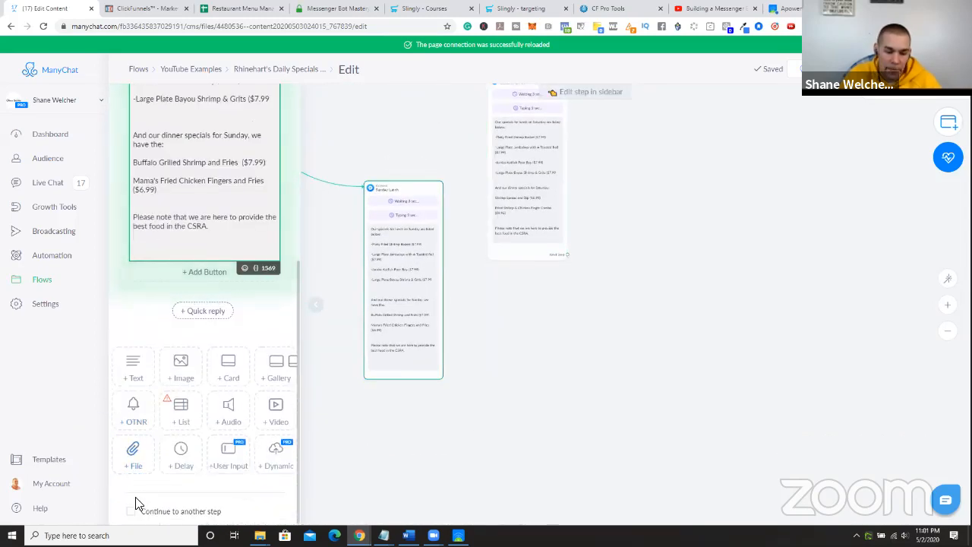
{"action": "left_click", "coordinate": [132, 511]}
{"action": "left_click", "coordinate": [542, 407]}
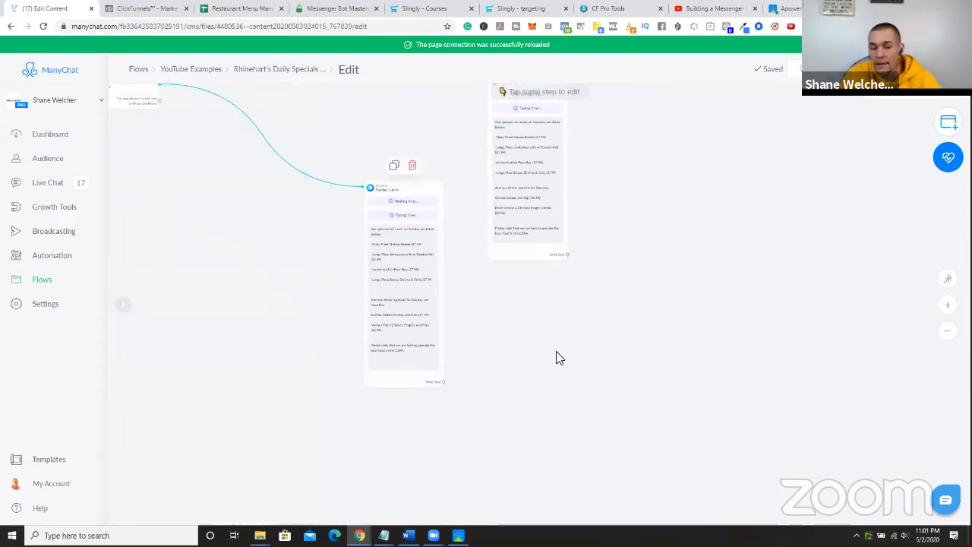
- Link the Monday message's next step to a new Send Message step placed beyond the column of day messages
{"action": "left_click_drag", "start_coordinate": [558, 331], "coordinate": [531, 455]}
{"action": "scroll", "coordinate": [531, 455], "scroll_direction": "up", "scroll_amount": 3}
{"action": "scroll", "coordinate": [532, 454], "scroll_direction": "down", "scroll_amount": 5}
{"action": "scroll", "coordinate": [619, 255], "scroll_direction": "down", "scroll_amount": 2}
{"action": "left_click_drag", "start_coordinate": [630, 198], "coordinate": [507, 338]}
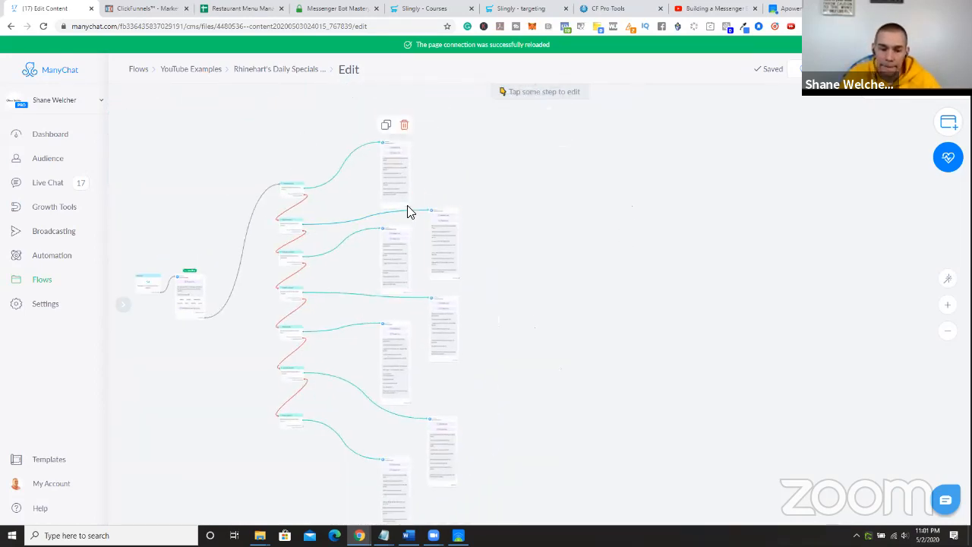
{"action": "left_click_drag", "start_coordinate": [410, 209], "coordinate": [552, 252]}
{"action": "left_click", "coordinate": [571, 251]}
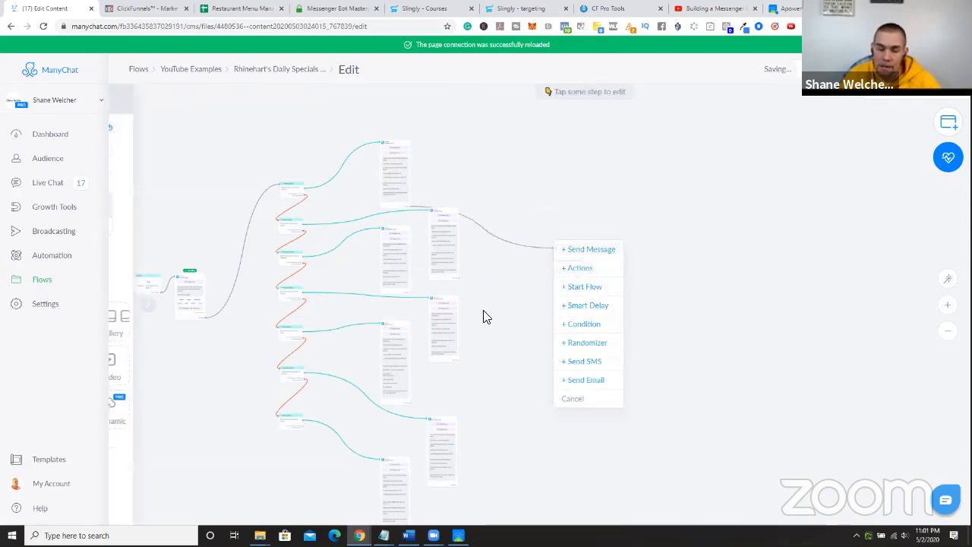
- Enter "Did you want to check another day's specials?" as the text of the new message
{"action": "left_click", "coordinate": [197, 202]}
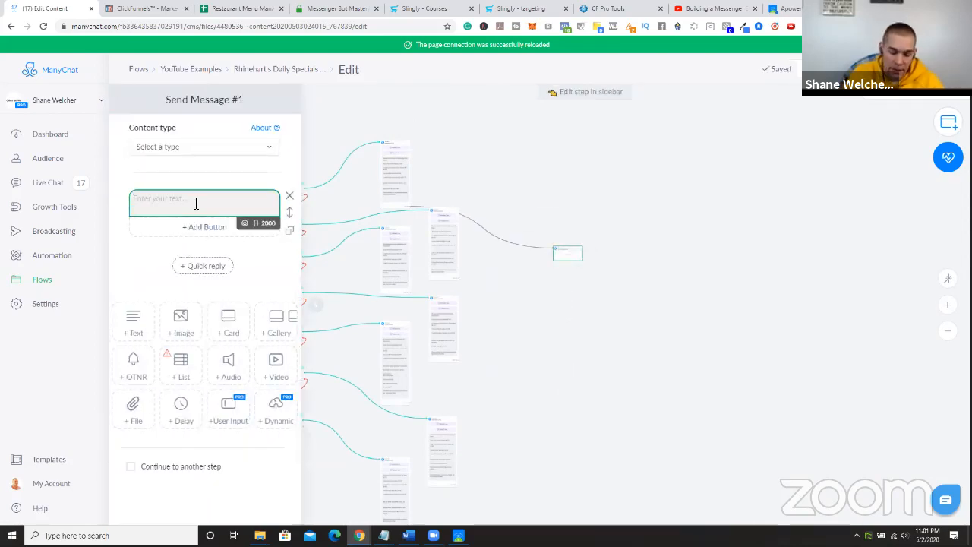
{"action": "type", "text": "Did you want to"}
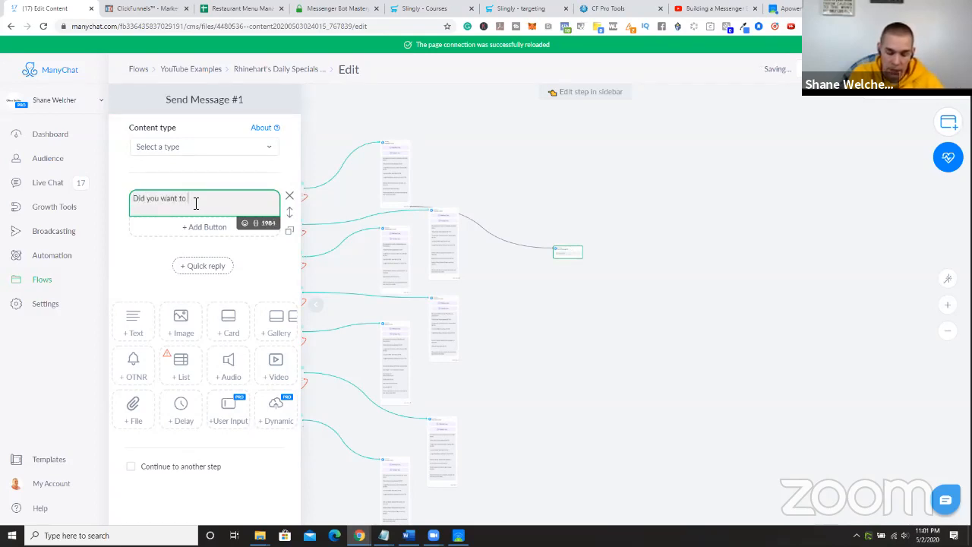
{"action": "type", "text": " check another day's"}
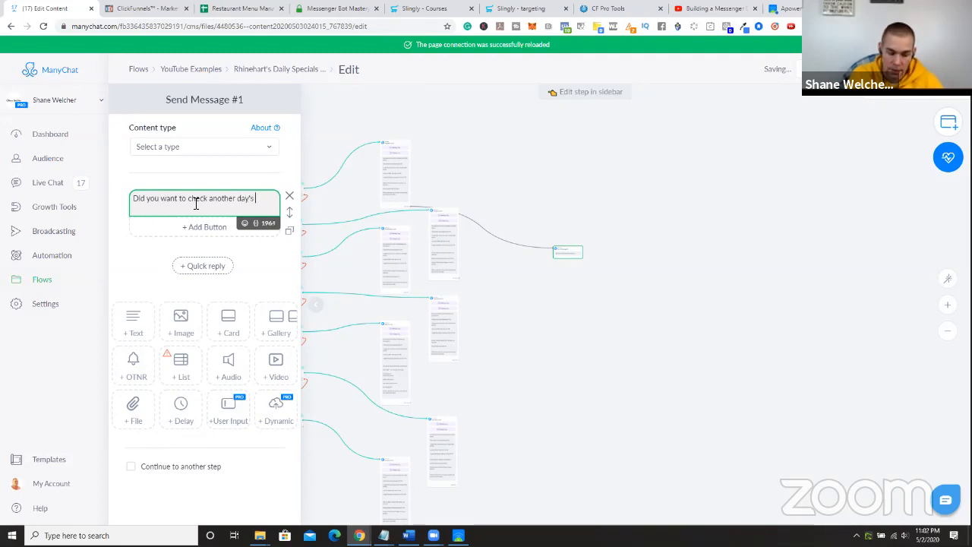
{"action": "type", "text": "ls?"}
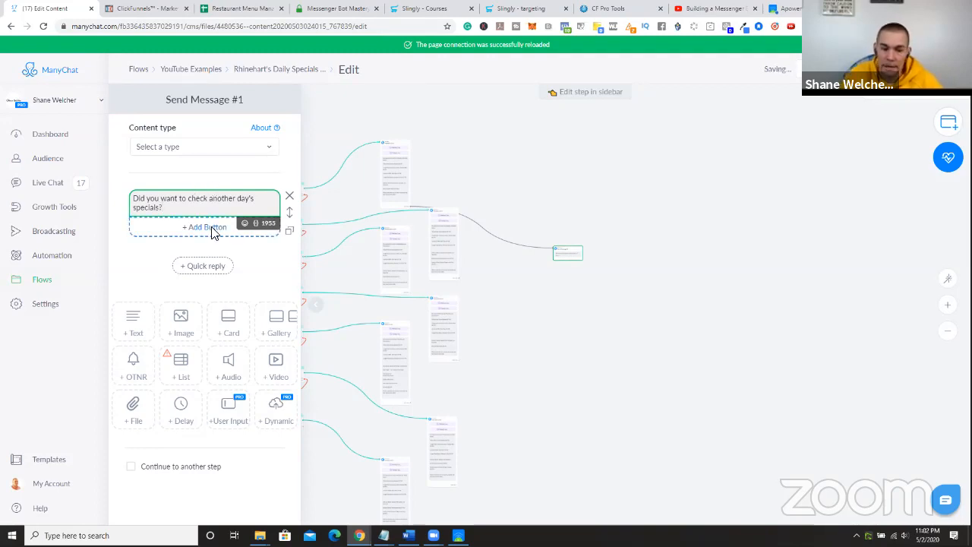
- Add two buttons titled "Yes" and "No...I'm Good" to the question message, and close the step editor
{"action": "left_click", "coordinate": [212, 229]}
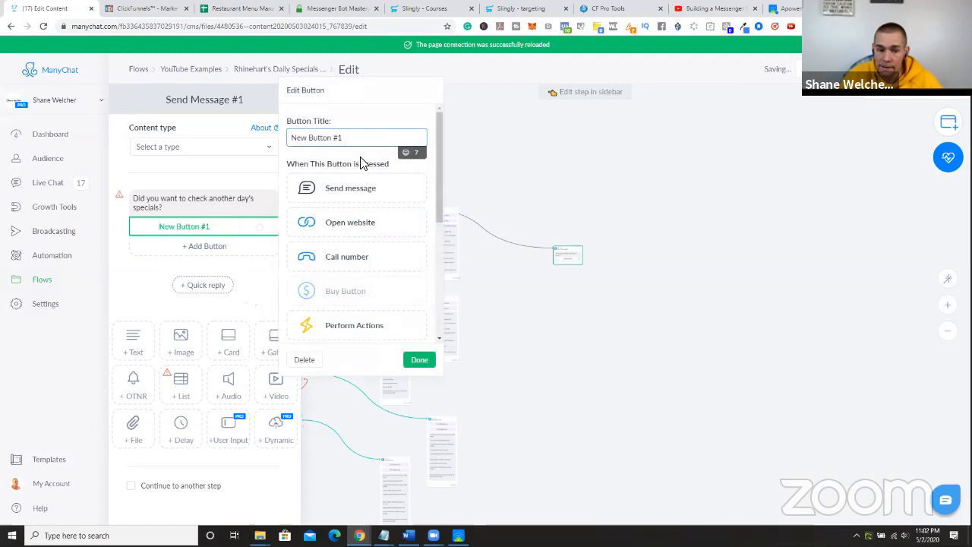
{"action": "key", "text": "ctrl+a"}
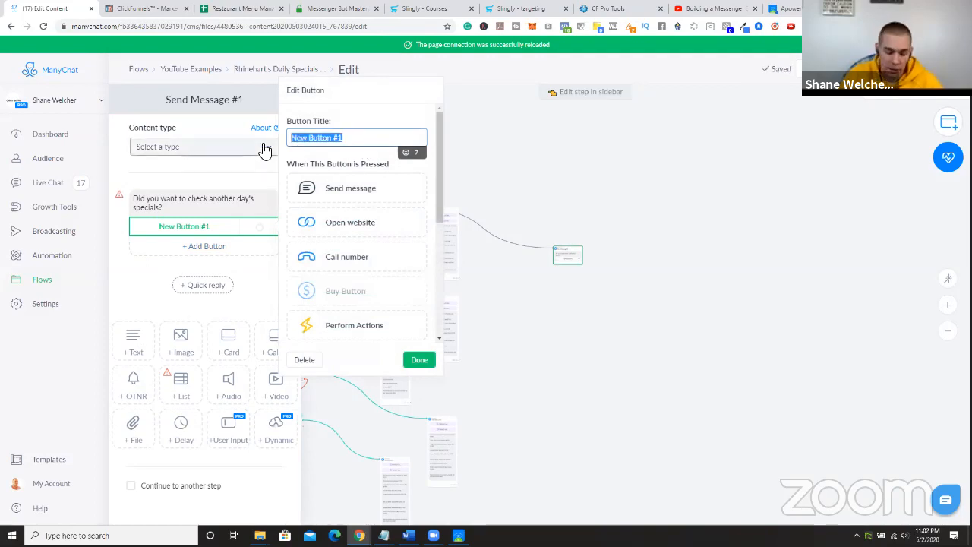
{"action": "type", "text": "Yes"}
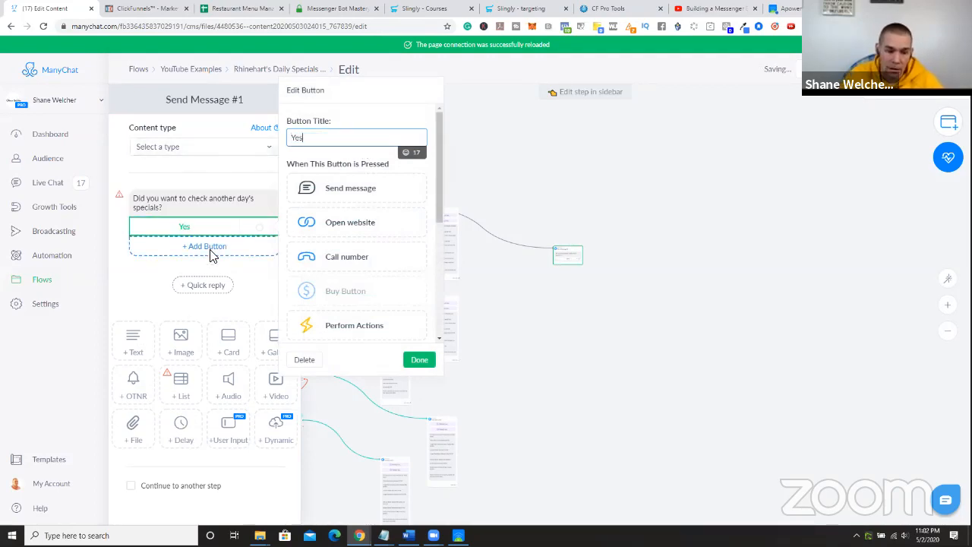
{"action": "left_click", "coordinate": [209, 247]}
{"action": "left_click_drag", "start_coordinate": [355, 158], "coordinate": [267, 164]}
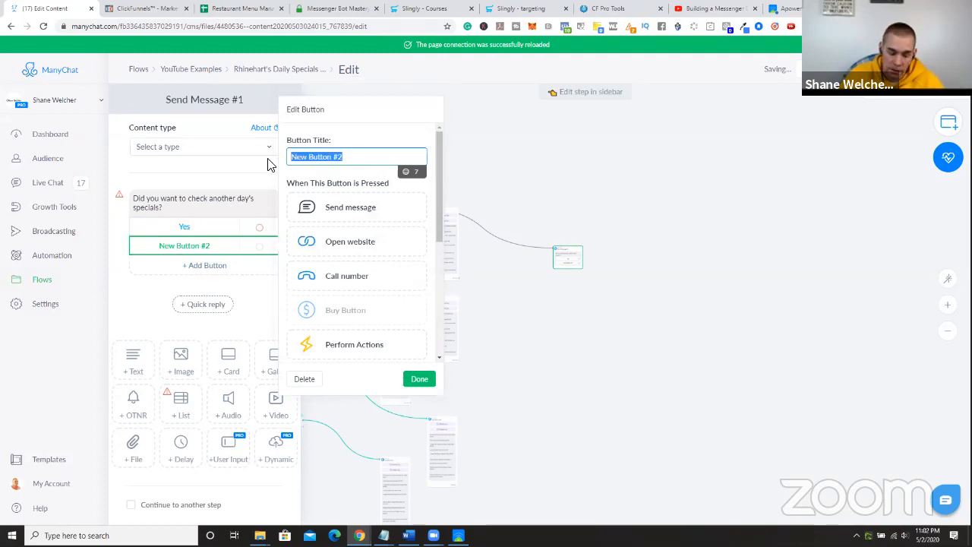
{"action": "type", "text": "No...I'm"}
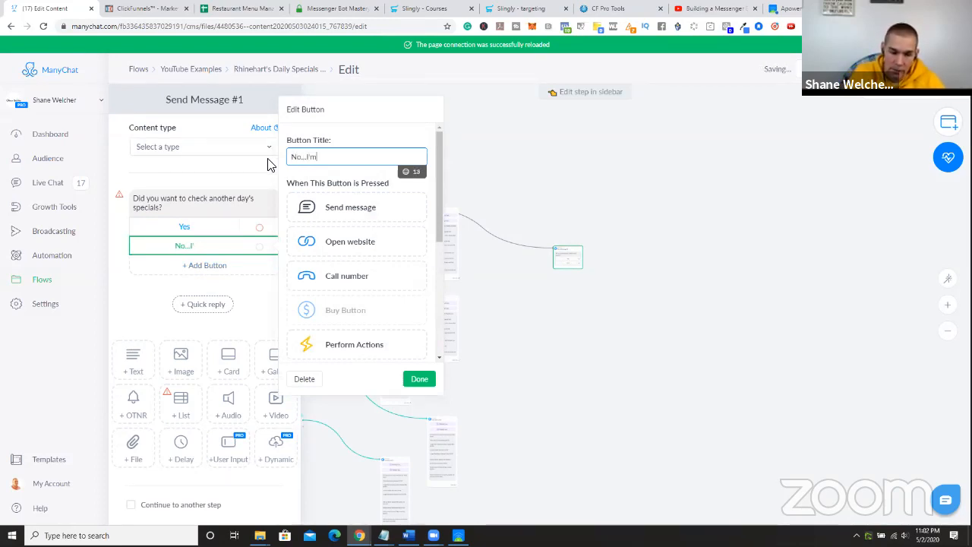
{"action": "type", "text": " Good"}
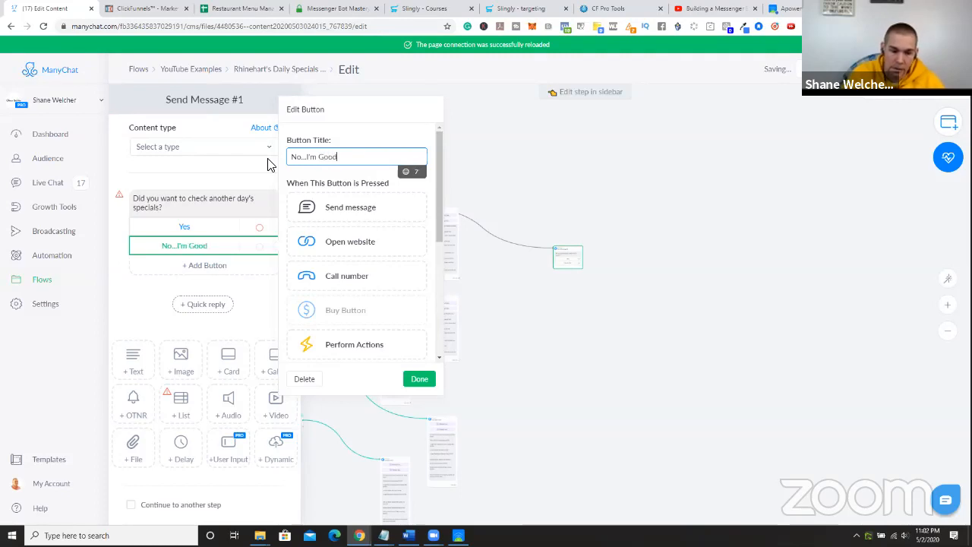
{"action": "left_click", "coordinate": [419, 379]}
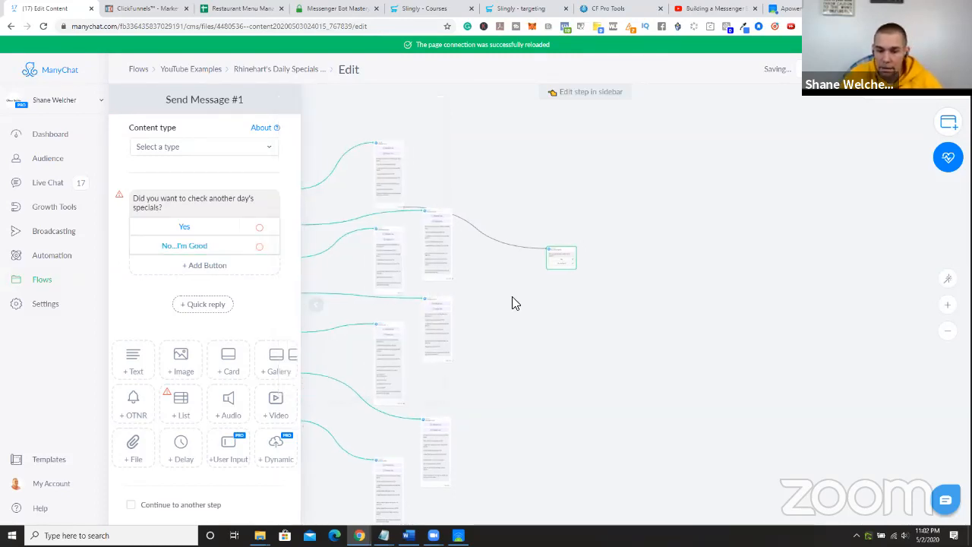
{"action": "left_click", "coordinate": [317, 305]}
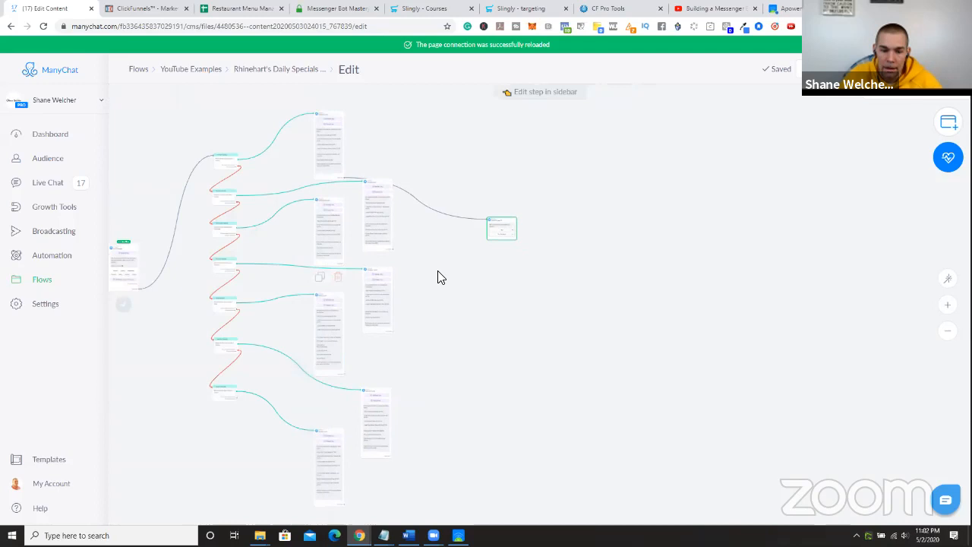
- Link the "No...I'm Good" button to a new Send Message step placed beyond the question message
{"action": "left_click_drag", "start_coordinate": [488, 280], "coordinate": [444, 254]}
{"action": "scroll", "coordinate": [458, 281], "scroll_direction": "up", "scroll_amount": 3}
{"action": "scroll", "coordinate": [467, 295], "scroll_direction": "up", "scroll_amount": 3}
{"action": "left_click_drag", "start_coordinate": [379, 164], "coordinate": [377, 266]}
{"action": "left_click_drag", "start_coordinate": [426, 192], "coordinate": [525, 179]}
{"action": "left_click", "coordinate": [539, 179]}
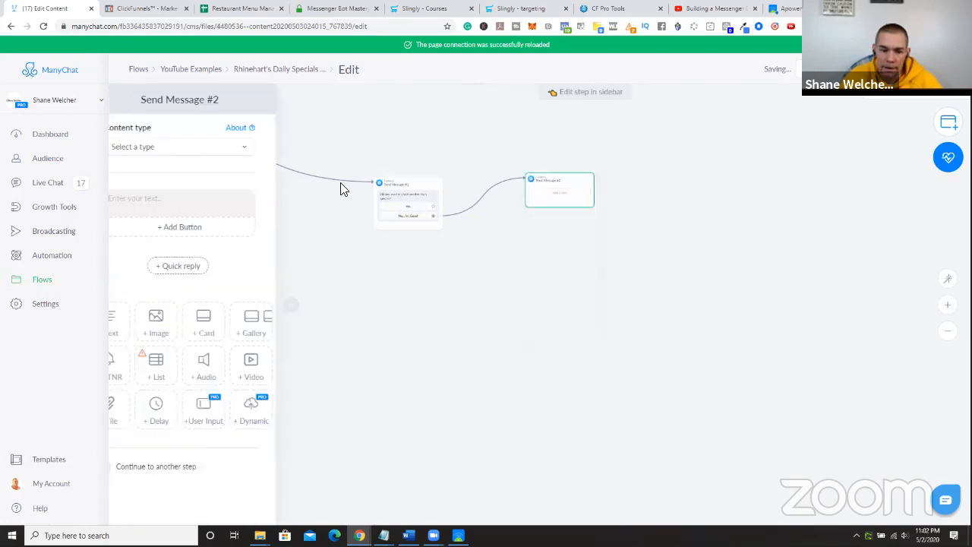
- Enter "Great...see you when you come in. We'll have the food ready along with great service." plus a grinning emoji as the new message's text
{"action": "left_click", "coordinate": [205, 201]}
{"action": "type", "text": "Great..."}
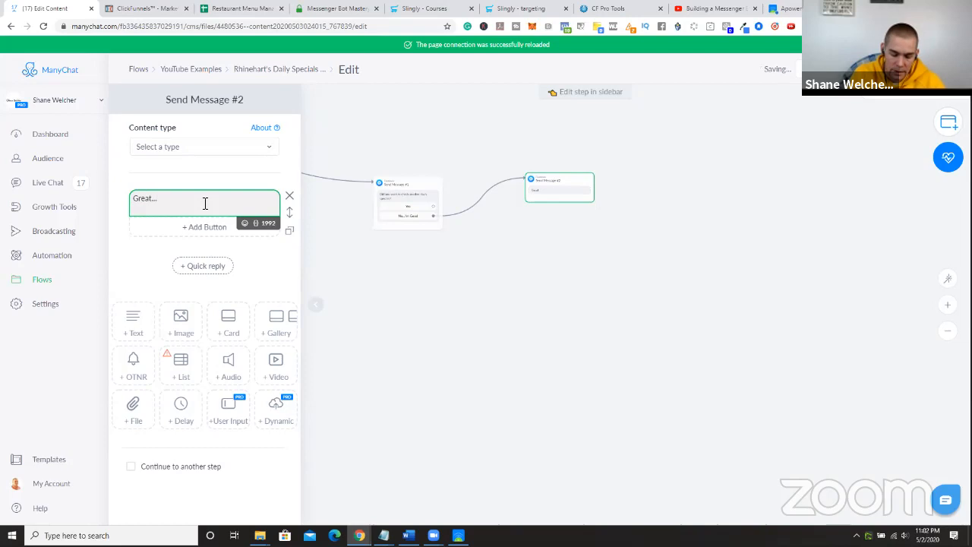
{"action": "type", "text": "see you when you come"}
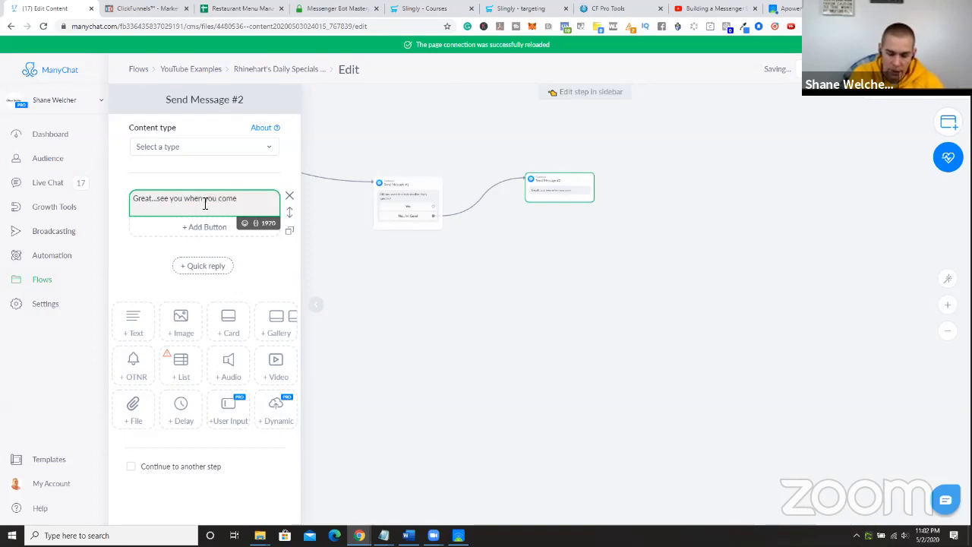
{"action": "type", "text": "."}
{"action": "key", "text": "Return"}
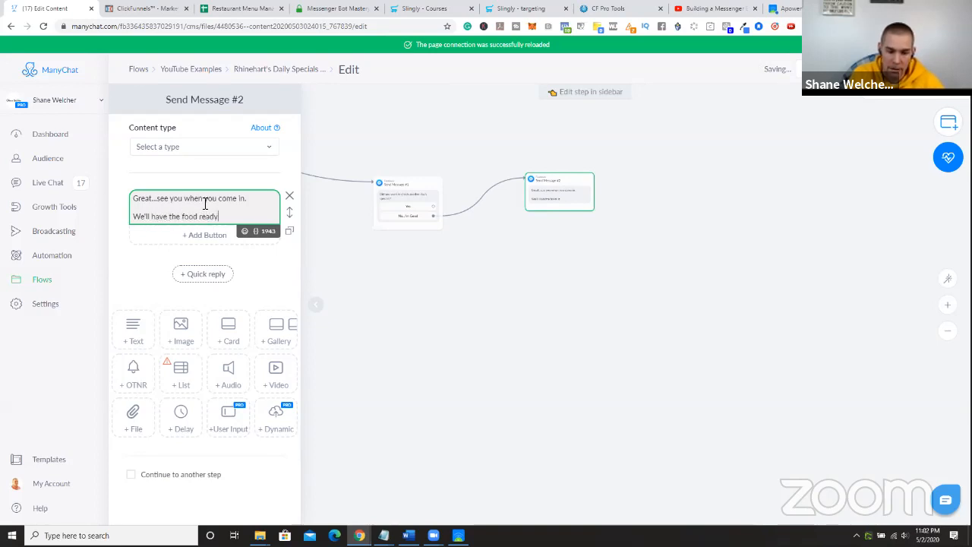
{"action": "type", "text": "ng with great service."}
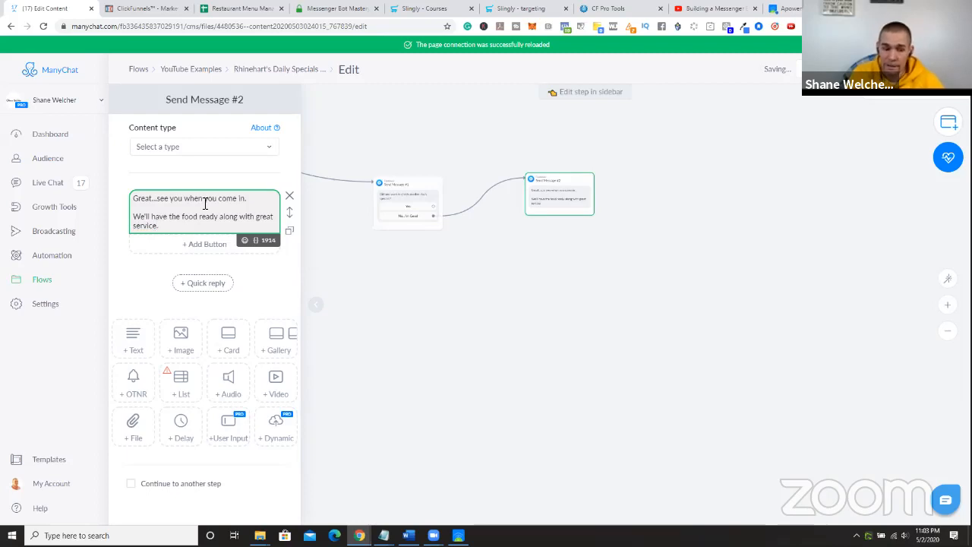
{"action": "left_click", "coordinate": [244, 241]}
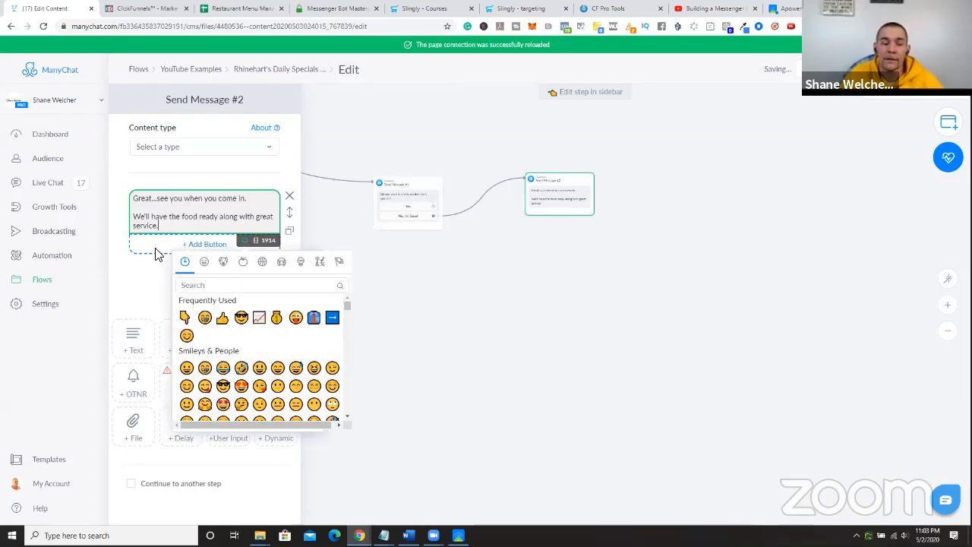
{"action": "left_click", "coordinate": [516, 336]}
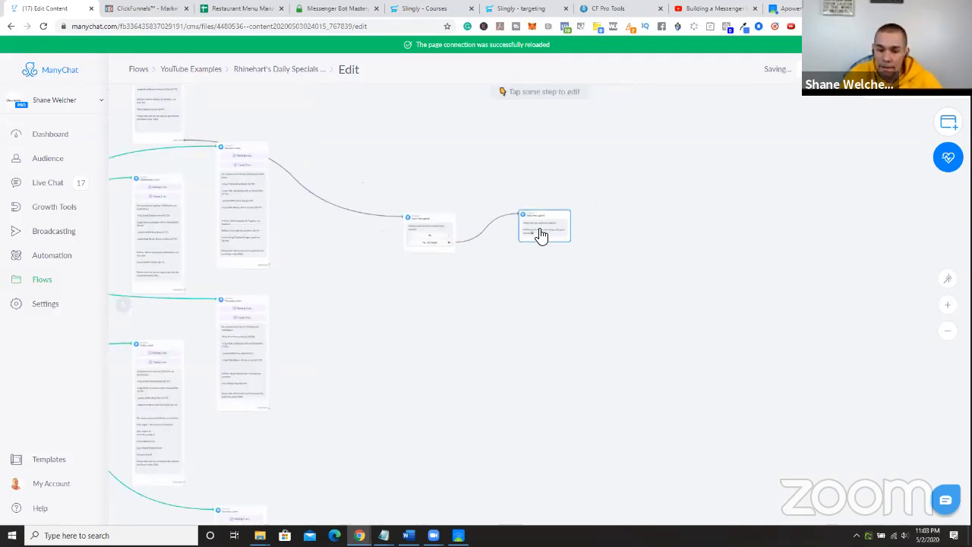
- Link the question's Yes button back to the starting message, and the Tuesday message's next step to the question message
{"action": "left_click_drag", "start_coordinate": [400, 338], "coordinate": [579, 296]}
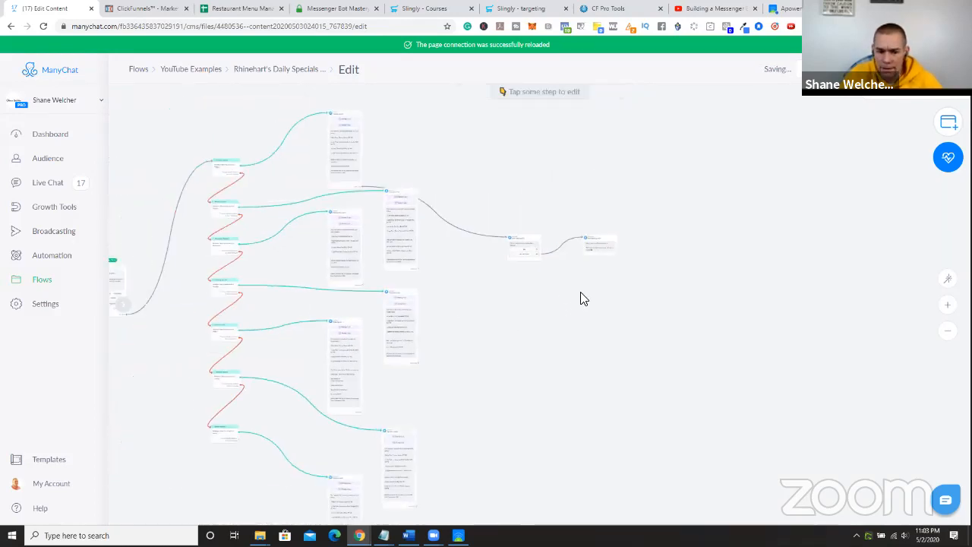
{"action": "left_click", "coordinate": [620, 236]}
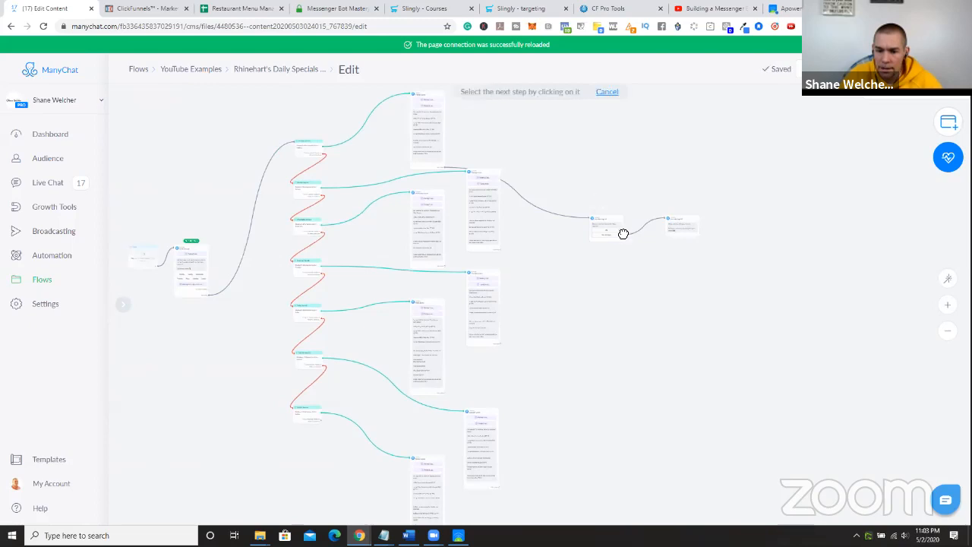
{"action": "left_click", "coordinate": [186, 251]}
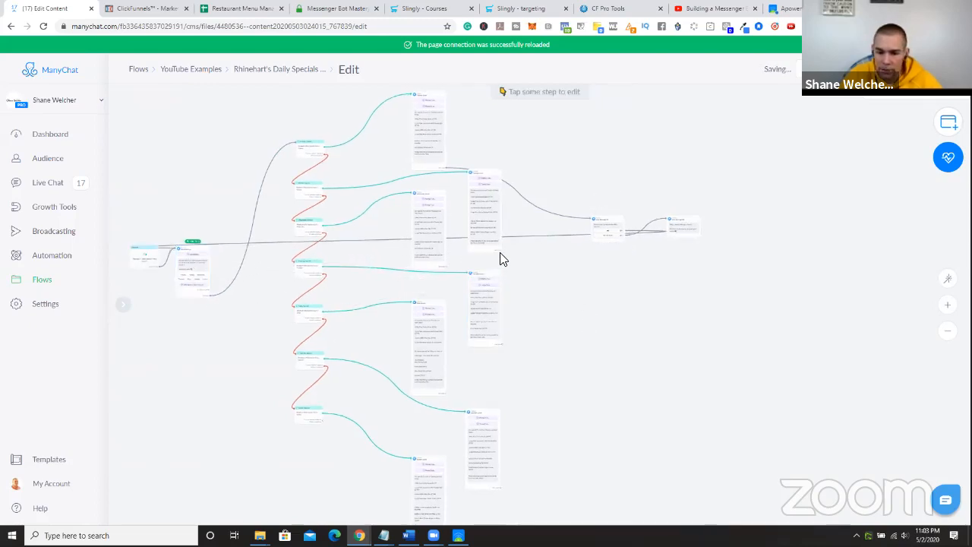
{"action": "left_click_drag", "start_coordinate": [501, 255], "coordinate": [593, 226]}
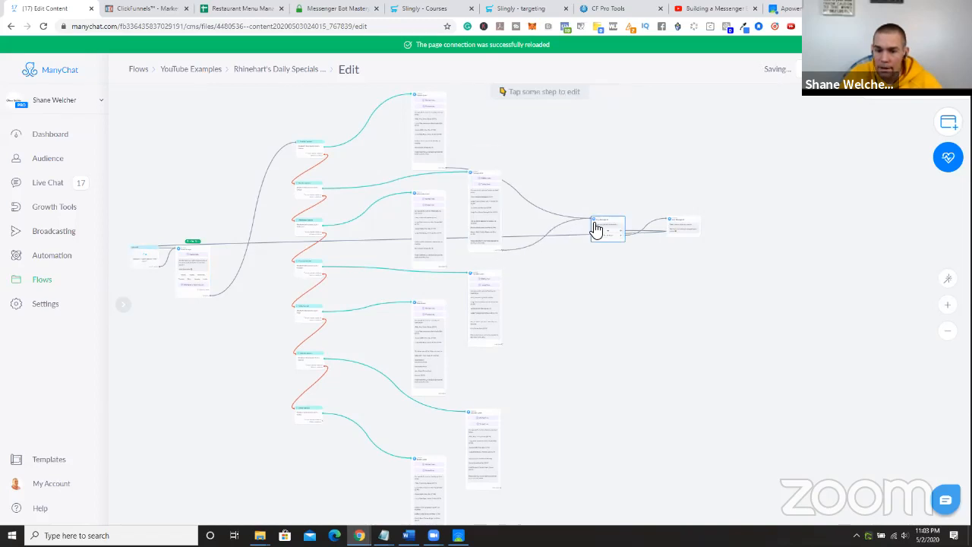
- Add two 3-second delays above the question text, with the first set to waiting and the second to typing, and close the step editor
{"action": "left_click", "coordinate": [605, 230]}
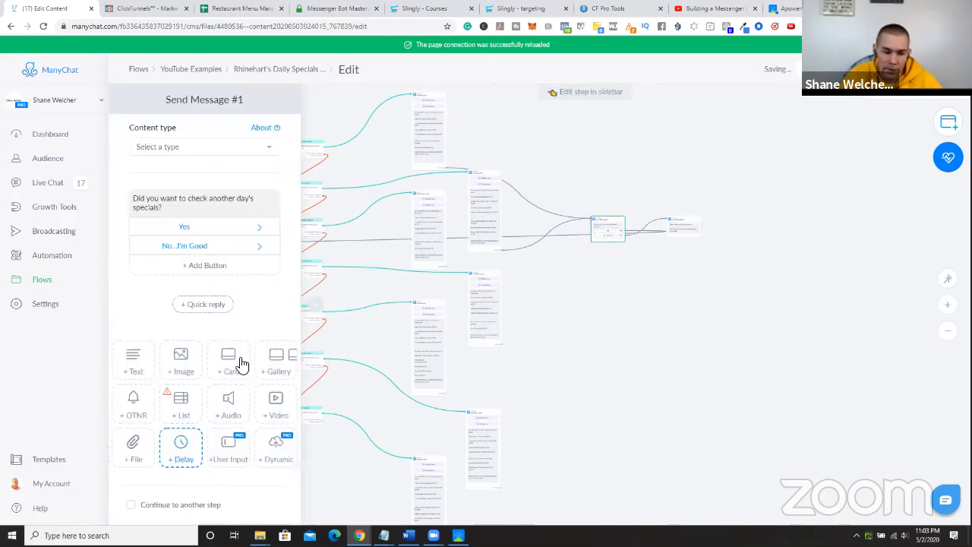
{"action": "left_click", "coordinate": [189, 448]}
{"action": "left_click_drag", "start_coordinate": [281, 322], "coordinate": [263, 206]}
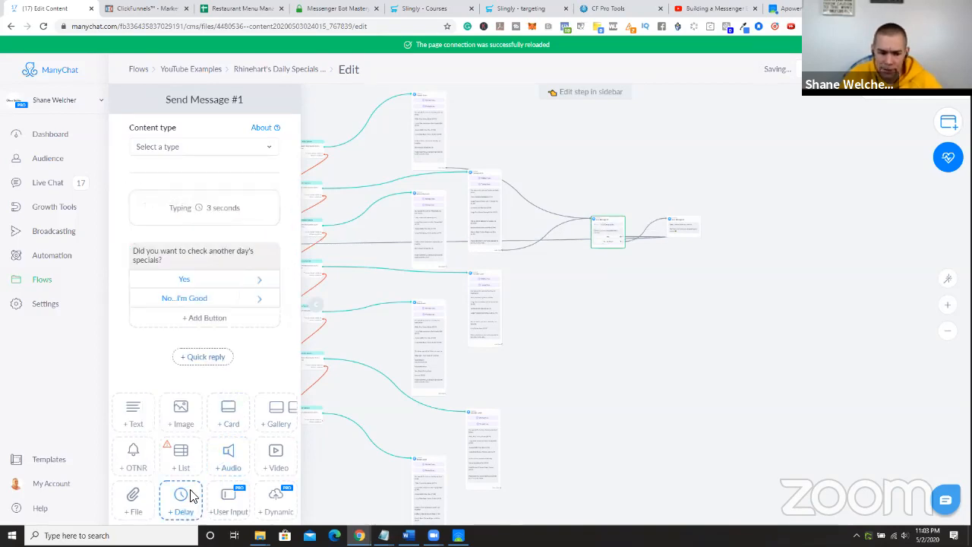
{"action": "left_click", "coordinate": [187, 497]}
{"action": "left_click_drag", "start_coordinate": [286, 364], "coordinate": [277, 248]}
{"action": "left_click", "coordinate": [210, 215]}
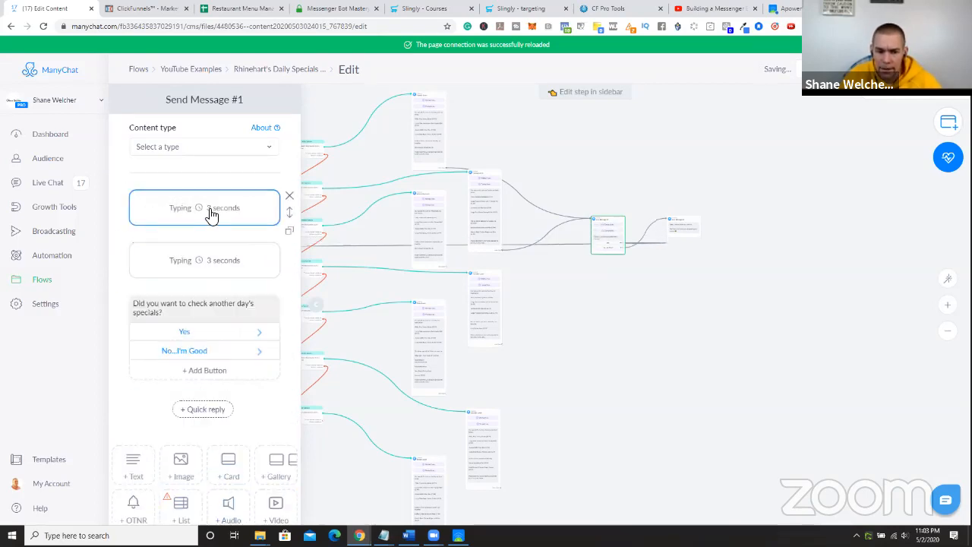
{"action": "left_click", "coordinate": [297, 251]}
{"action": "left_click", "coordinate": [568, 342]}
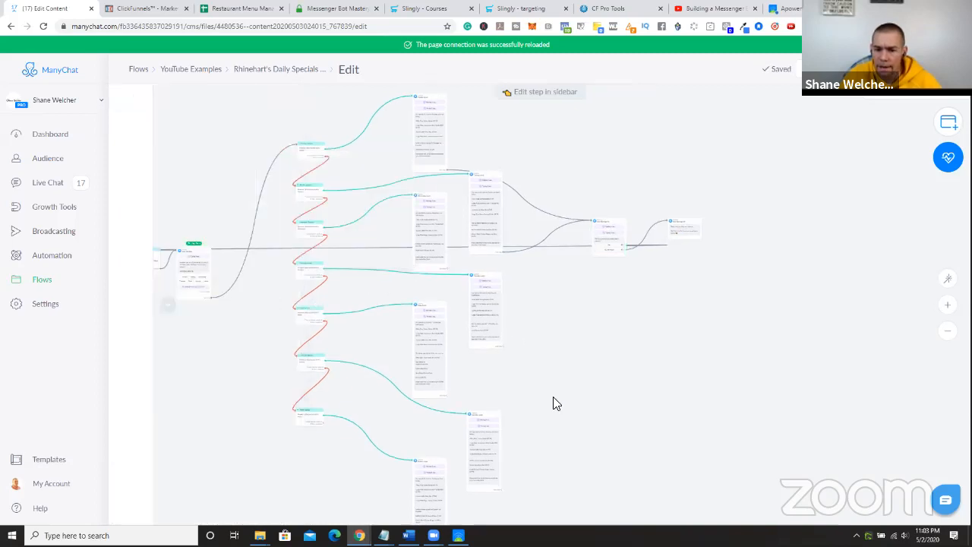
- Link the next steps of the Wednesday, Thursday and Friday messages to the question message
{"action": "scroll", "coordinate": [552, 396], "scroll_direction": "down", "scroll_amount": 1}
{"action": "left_click_drag", "start_coordinate": [532, 364], "coordinate": [520, 331]}
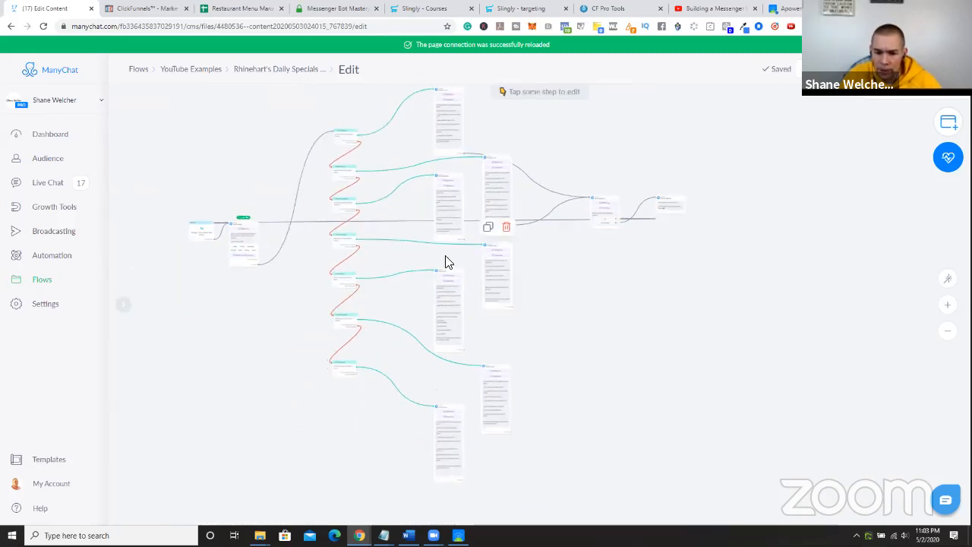
{"action": "scroll", "coordinate": [455, 265], "scroll_direction": "up", "scroll_amount": 4}
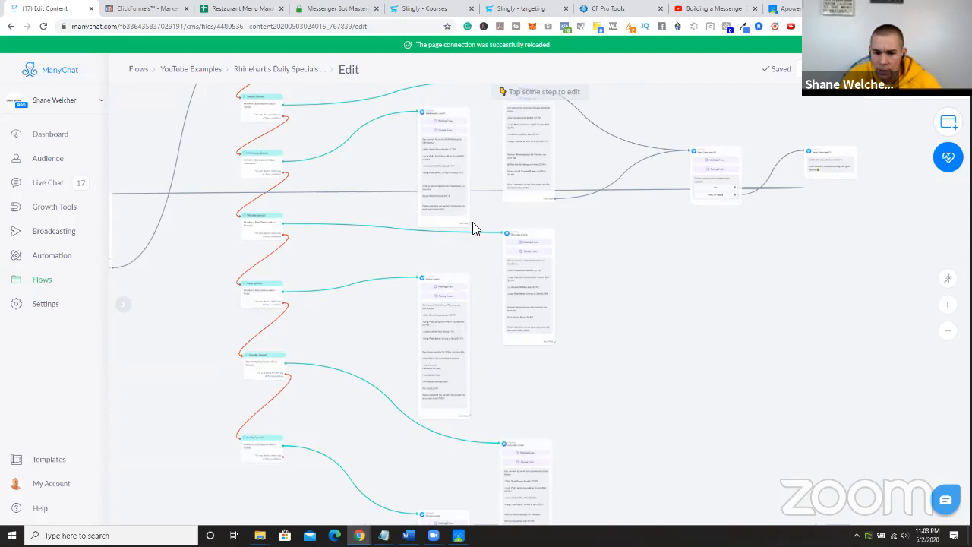
{"action": "left_click_drag", "start_coordinate": [469, 223], "coordinate": [705, 153]}
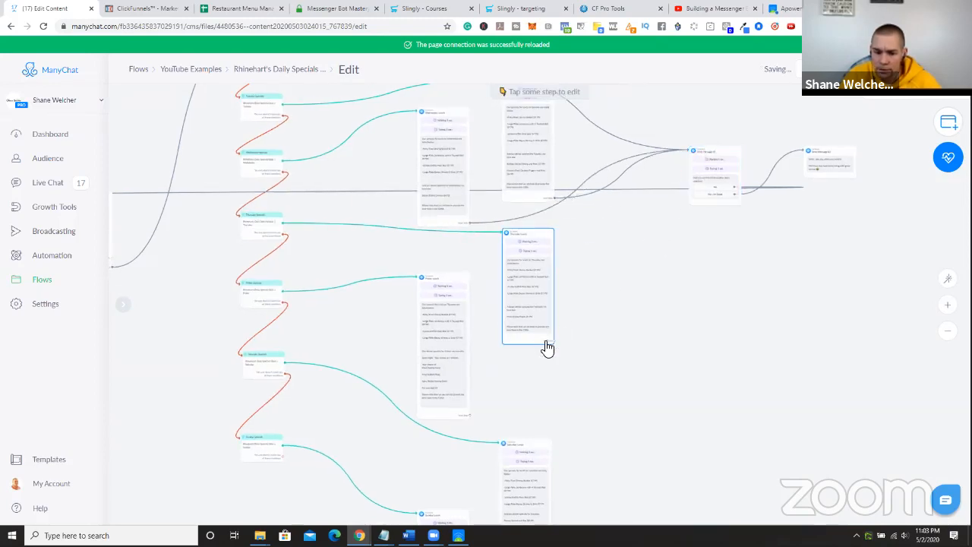
{"action": "left_click_drag", "start_coordinate": [553, 340], "coordinate": [691, 152]}
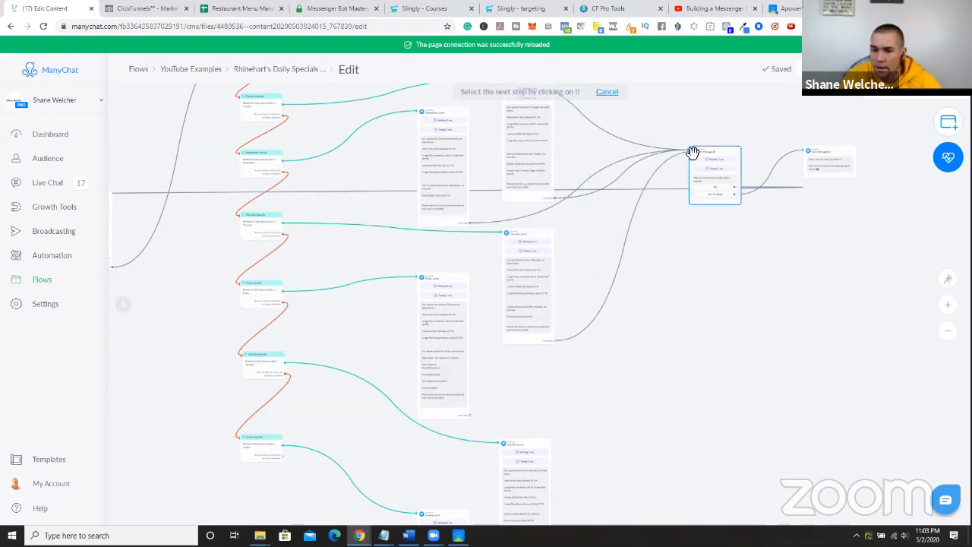
{"action": "left_click_drag", "start_coordinate": [492, 401], "coordinate": [698, 157]}
- Link the next steps of the Saturday and Sunday messages to the question message
{"action": "scroll", "coordinate": [675, 399], "scroll_direction": "down", "scroll_amount": 2}
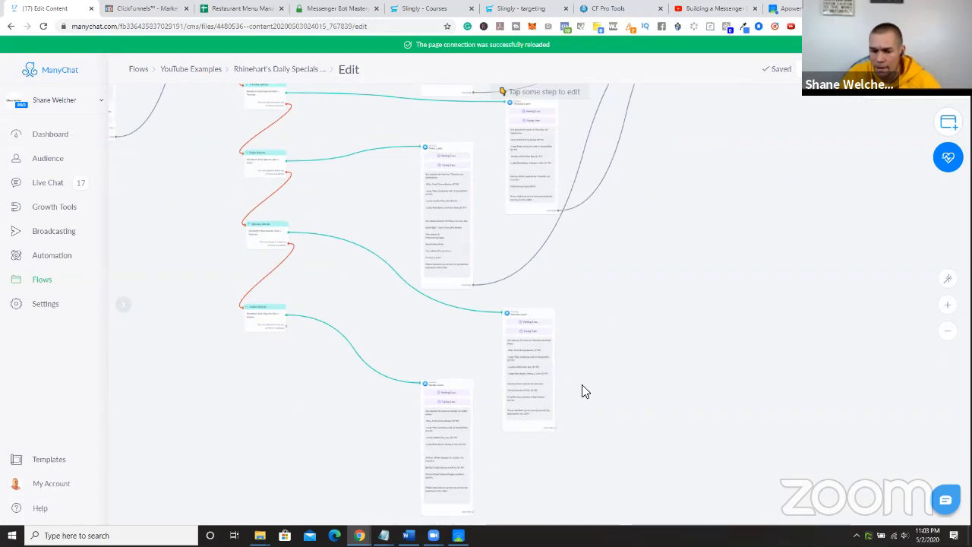
{"action": "scroll", "coordinate": [562, 420], "scroll_direction": "down", "scroll_amount": 2}
{"action": "left_click_drag", "start_coordinate": [559, 423], "coordinate": [651, 164]}
{"action": "left_click", "coordinate": [656, 158]}
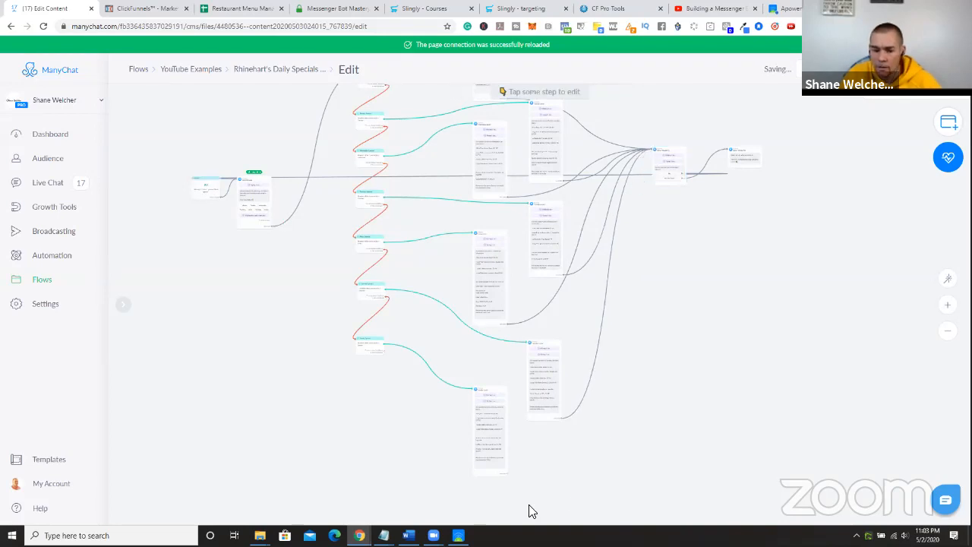
{"action": "left_click_drag", "start_coordinate": [505, 473], "coordinate": [766, 195]}
{"action": "left_click", "coordinate": [660, 151]}
- Publish the updated daily specials flow
{"action": "scroll", "coordinate": [296, 343], "scroll_direction": "down", "scroll_amount": 4}
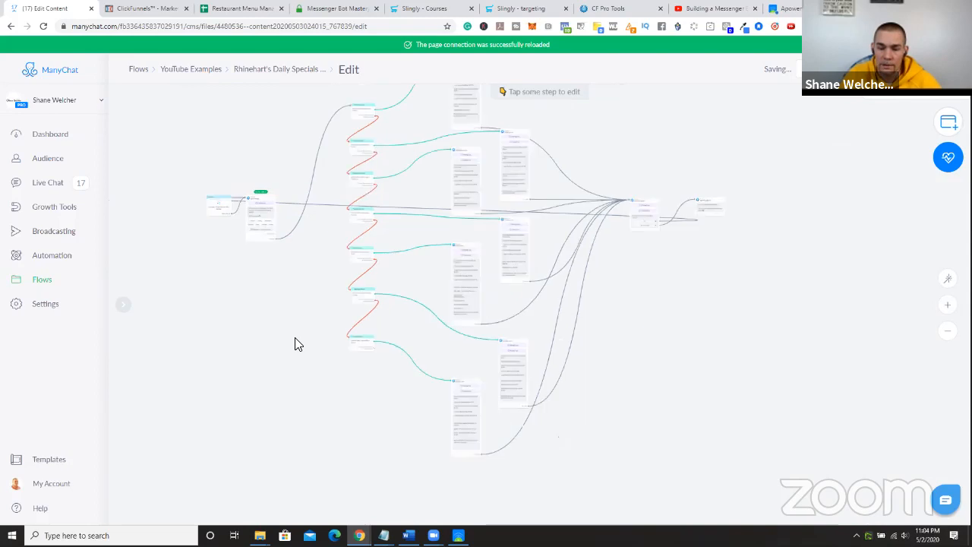
{"action": "scroll", "coordinate": [525, 377], "scroll_direction": "up", "scroll_amount": 5}
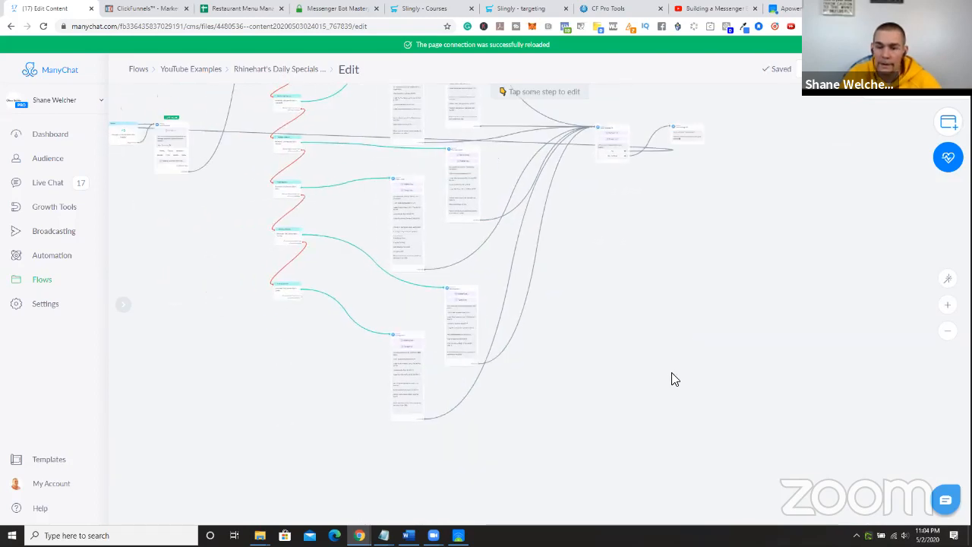
{"action": "left_click_drag", "start_coordinate": [689, 340], "coordinate": [785, 389]}
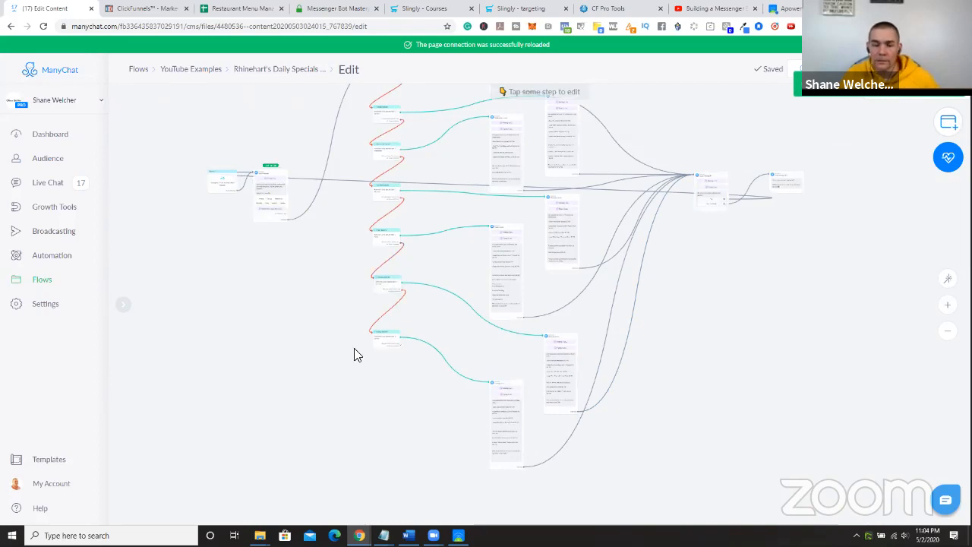
{"action": "left_click", "coordinate": [797, 68]}
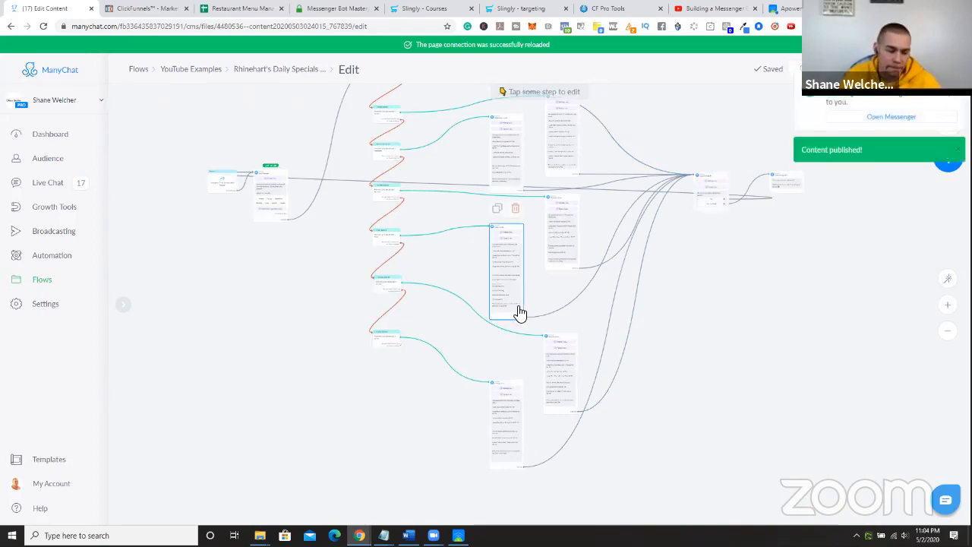
- Switch to the mirrored phone to check the specials conversation in Messenger, and return to the flow
{"action": "left_click", "coordinate": [457, 534]}
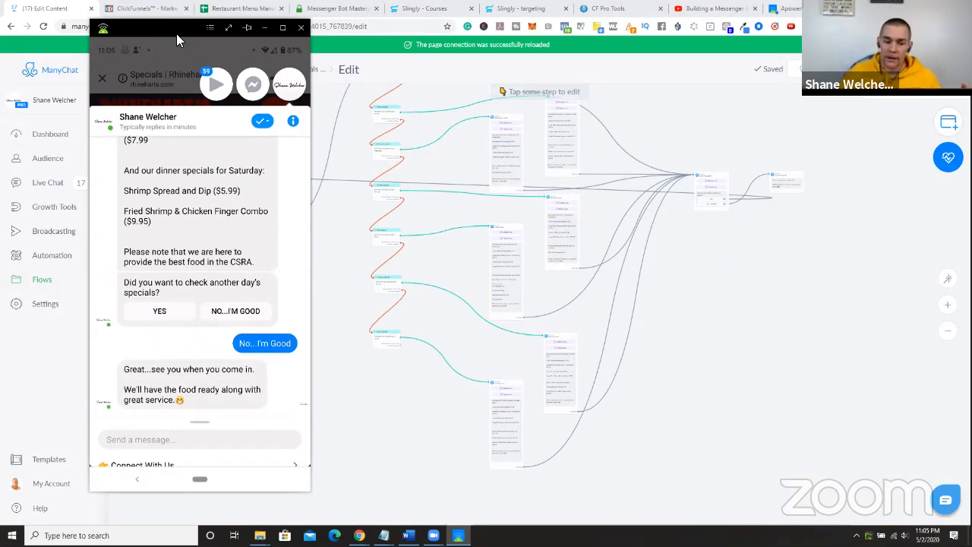
{"action": "left_click", "coordinate": [716, 358]}
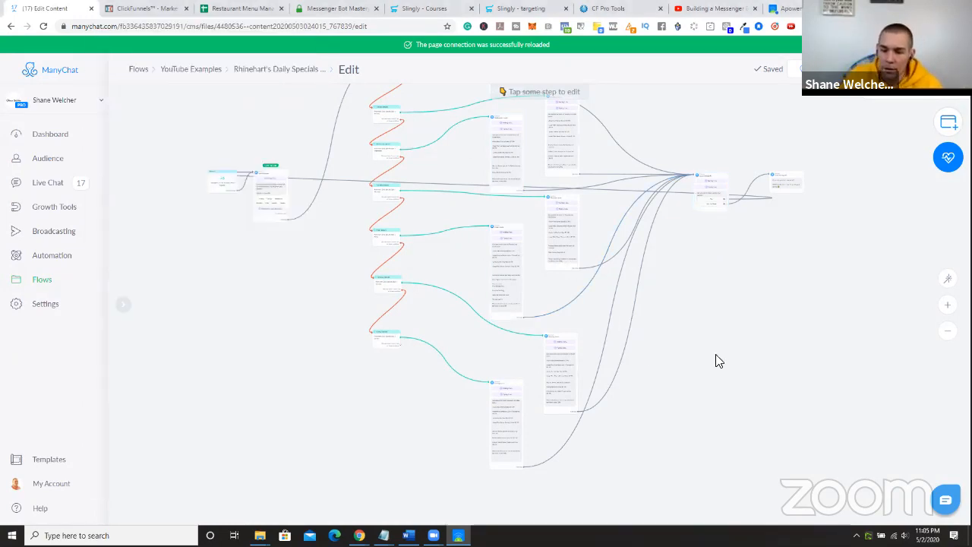
- Add a 3-second typing delay above the text of the closing "Great...see you when you come in." message
{"action": "left_click_drag", "start_coordinate": [716, 358], "coordinate": [597, 362]}
{"action": "scroll", "coordinate": [597, 356], "scroll_direction": "up", "scroll_amount": 3}
{"action": "left_click_drag", "start_coordinate": [598, 222], "coordinate": [593, 495]}
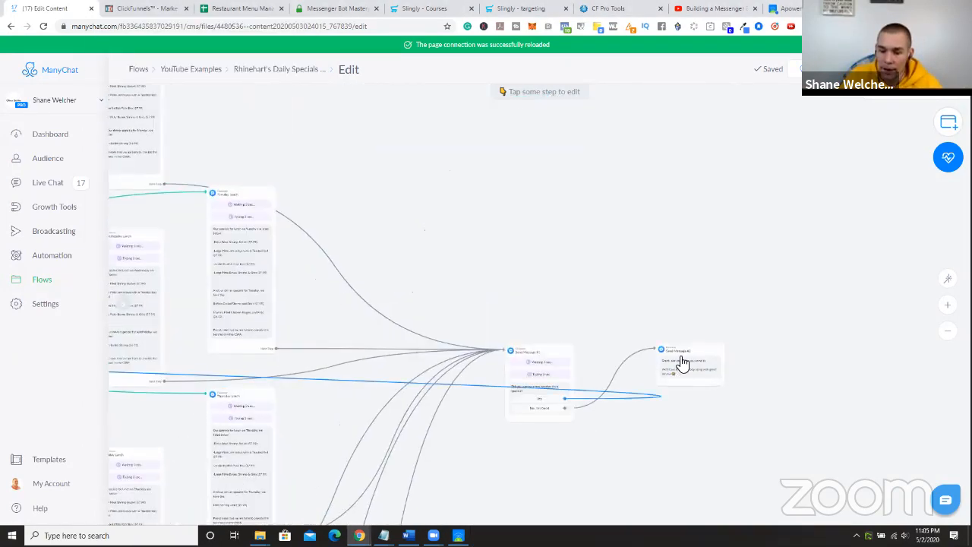
{"action": "left_click", "coordinate": [679, 360]}
{"action": "left_click", "coordinate": [182, 429]}
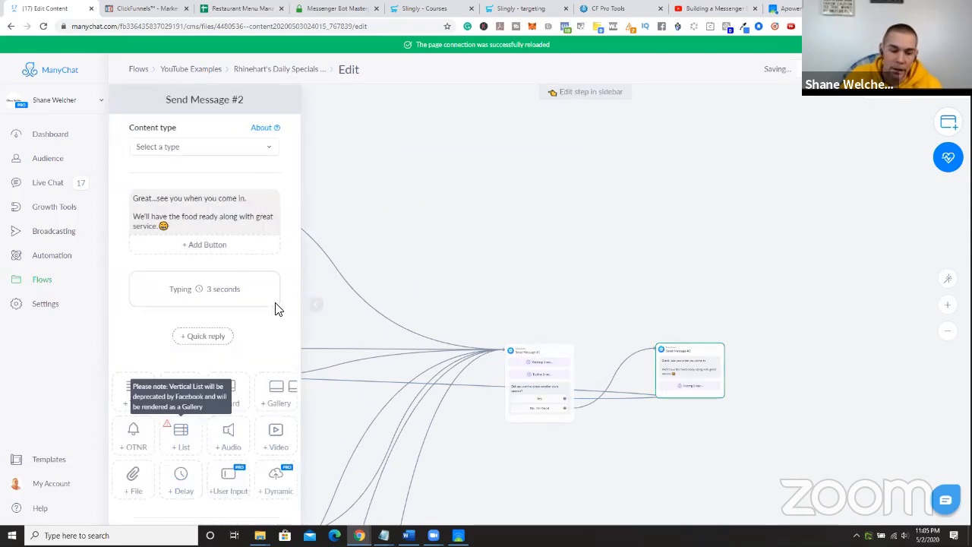
{"action": "left_click_drag", "start_coordinate": [296, 292], "coordinate": [261, 220]}
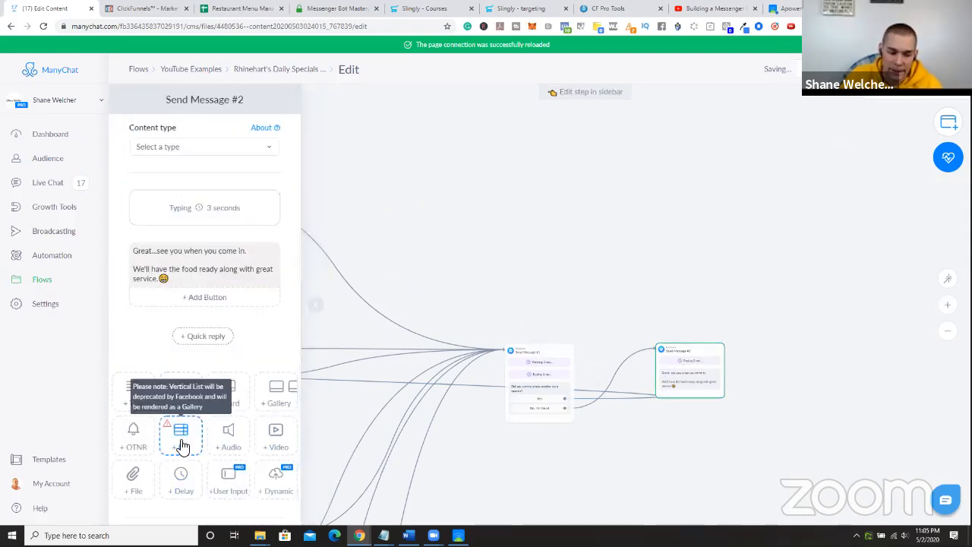
- Add a second 3-second delay at the start of the closing message, with the typing indicator turned off
{"action": "left_click", "coordinate": [181, 478]}
{"action": "left_click_drag", "start_coordinate": [281, 350], "coordinate": [273, 251]}
{"action": "left_click", "coordinate": [245, 212]}
{"action": "scroll", "coordinate": [481, 245], "scroll_direction": "down", "scroll_amount": 3}
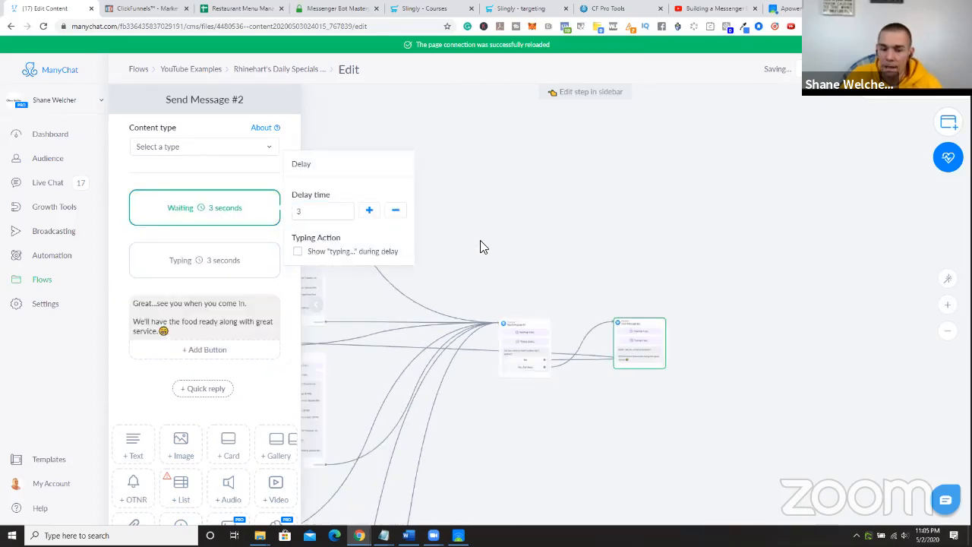
{"action": "left_click", "coordinate": [445, 282]}
- Leave the editor for the overview of Rhinehart's Daily Specials Q&A and open the flow's sharing options
{"action": "scroll", "coordinate": [515, 225], "scroll_direction": "down", "scroll_amount": 4}
{"action": "left_click_drag", "start_coordinate": [488, 213], "coordinate": [723, 129]}
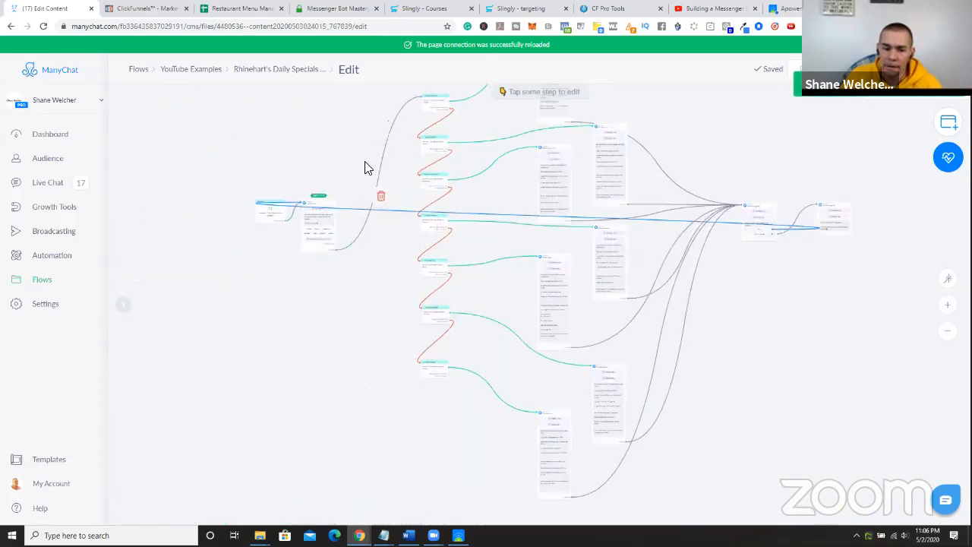
{"action": "scroll", "coordinate": [306, 189], "scroll_direction": "down", "scroll_amount": 5}
{"action": "left_click_drag", "start_coordinate": [669, 144], "coordinate": [646, 158]}
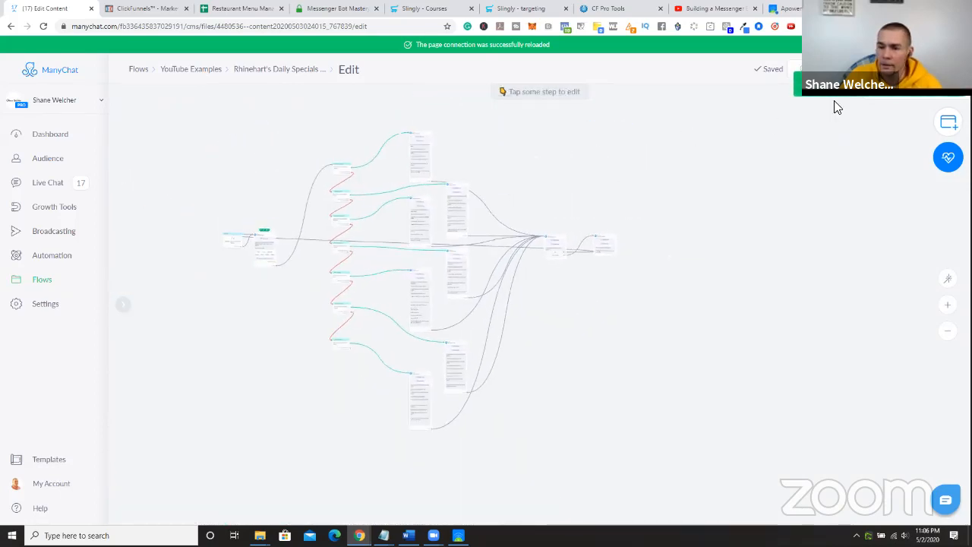
{"action": "left_click", "coordinate": [295, 71]}
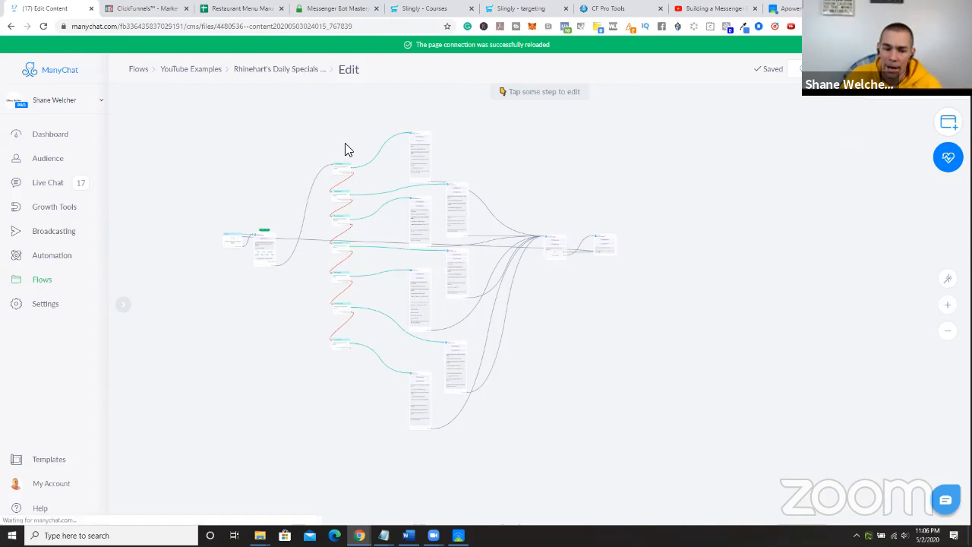
{"action": "left_click", "coordinate": [867, 70]}
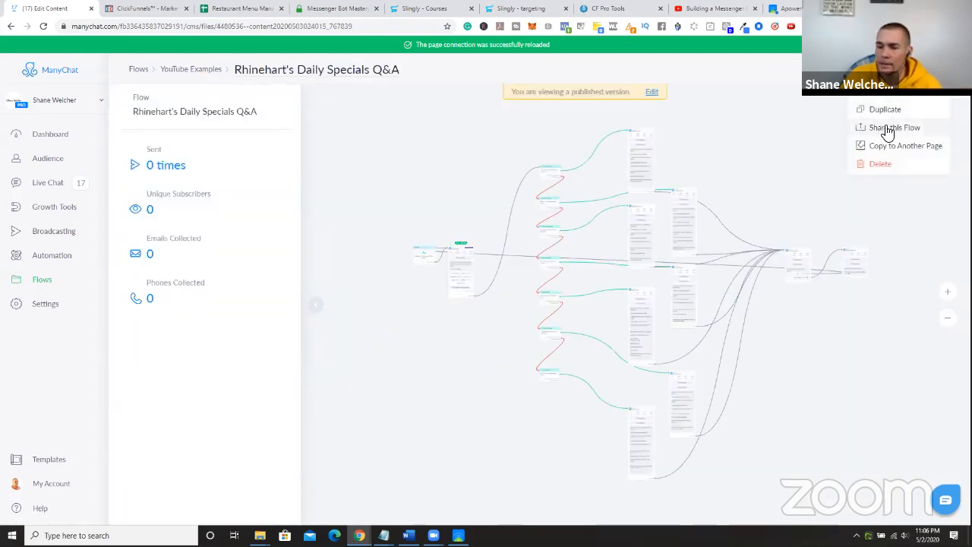
{"action": "left_click", "coordinate": [885, 130]}
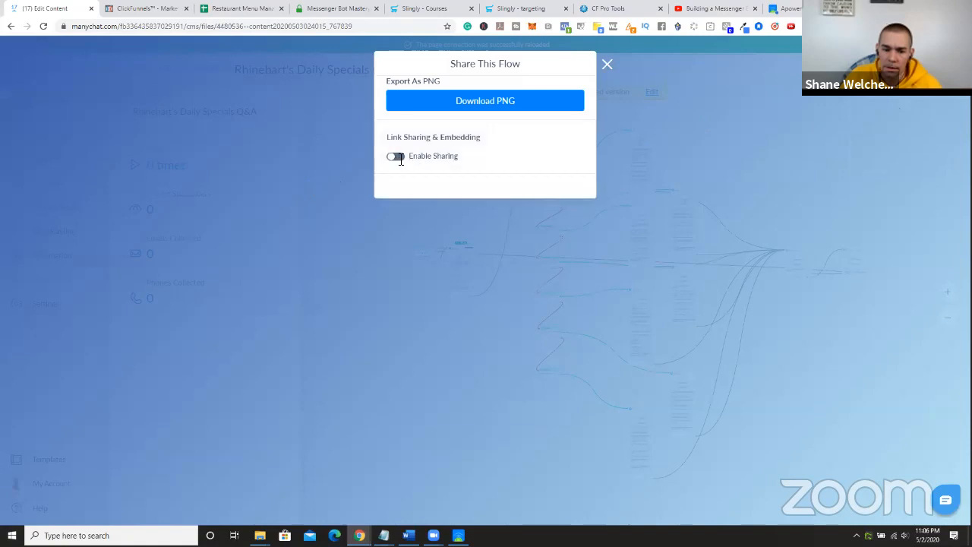
- Enable link sharing for the flow, allow viewers to clone it, and copy the share link
{"action": "left_click", "coordinate": [396, 157]}
{"action": "left_click", "coordinate": [392, 397]}
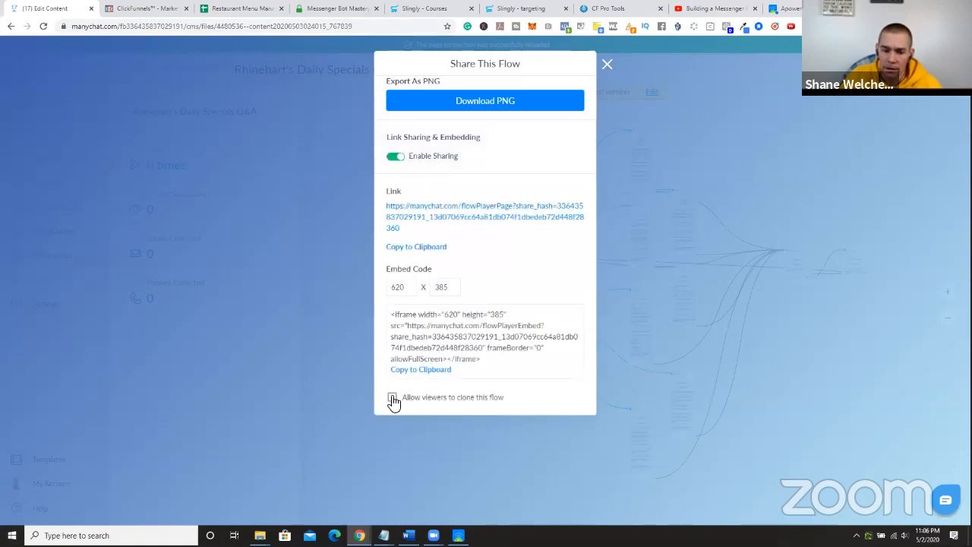
{"action": "left_click", "coordinate": [418, 248]}
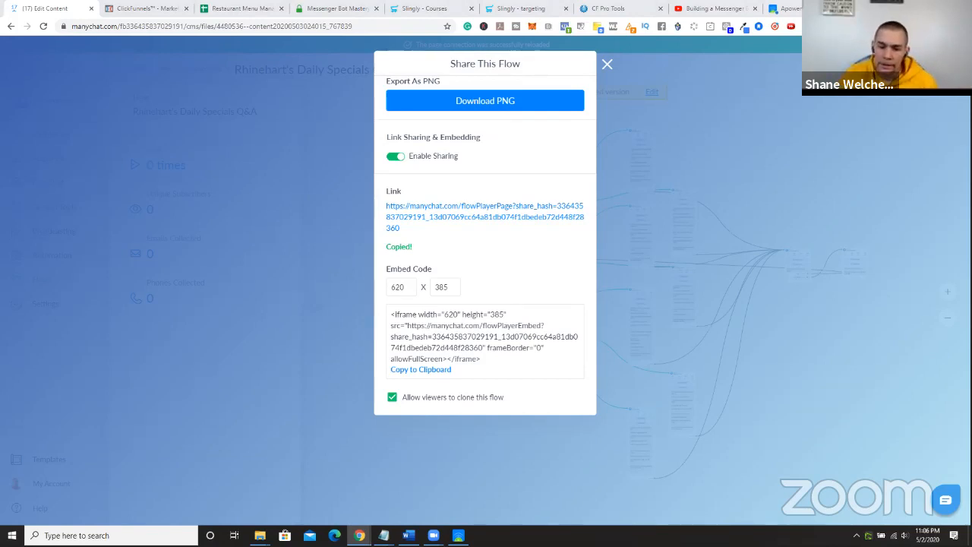
{"action": "left_click", "coordinate": [608, 64]}
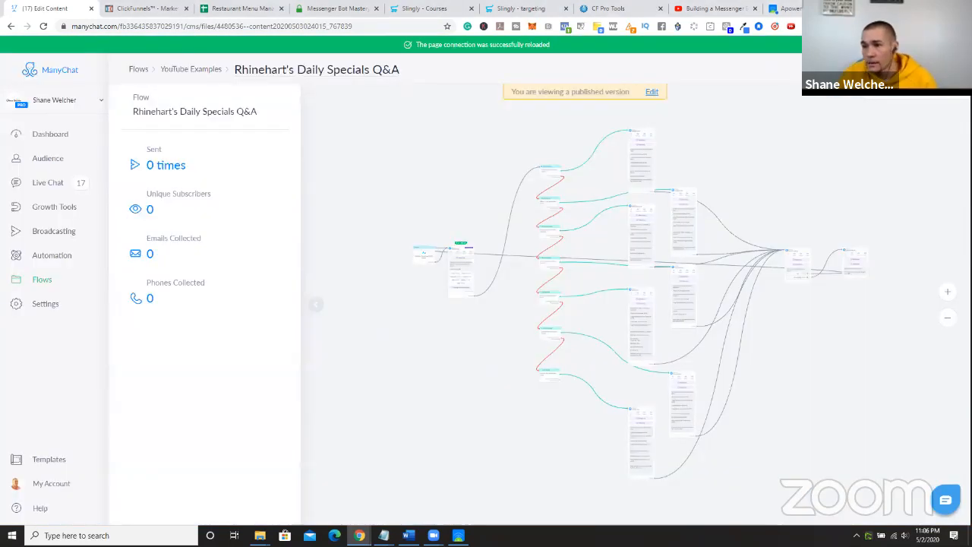